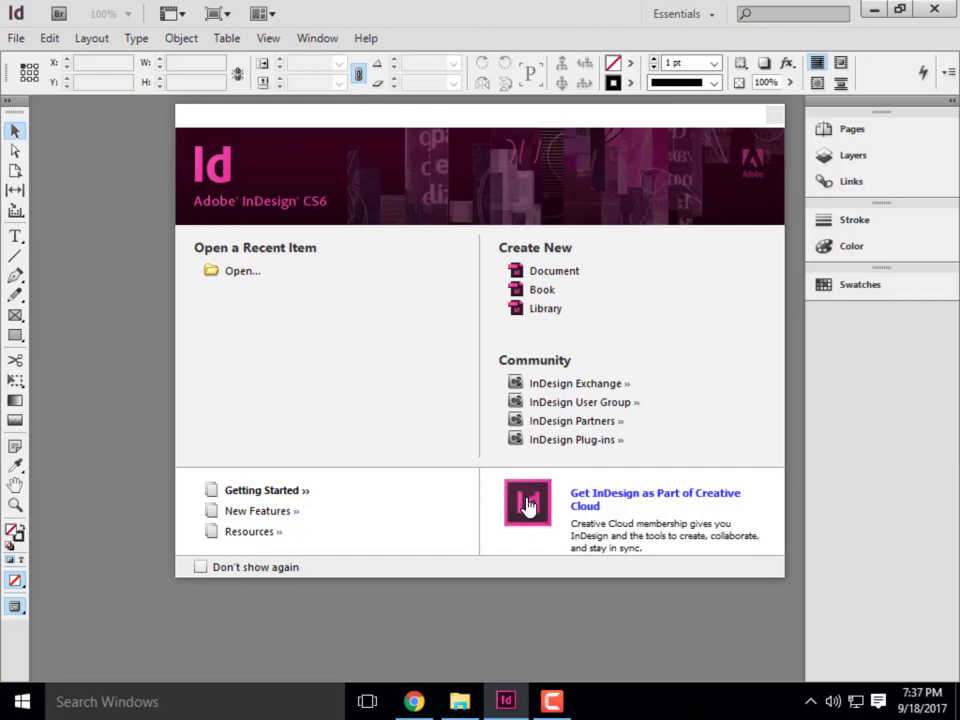
Step: Switch to File Explorer and look through the sample album covers in the Album Cover Imegery folder, returning to InDesign
mouse_move(457, 705)
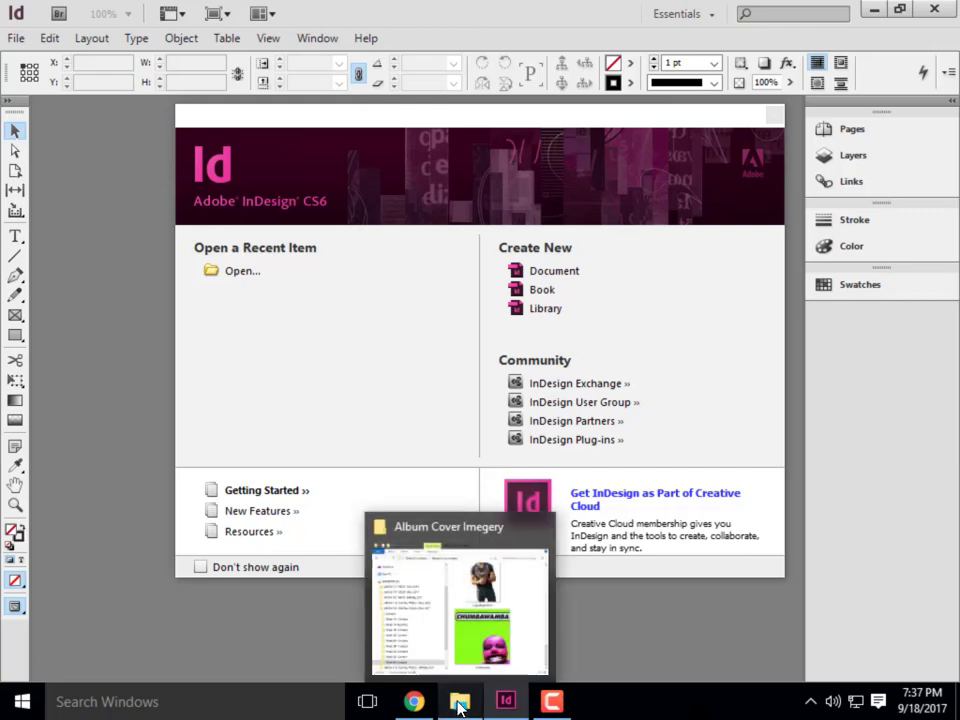
left_click(495, 615)
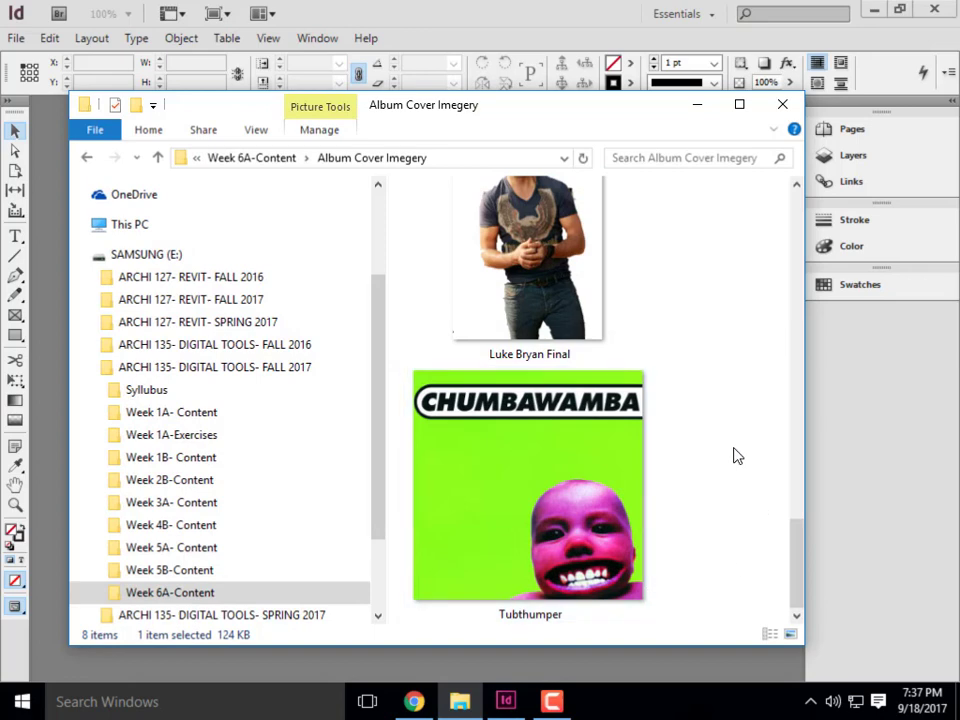
left_click(739, 104)
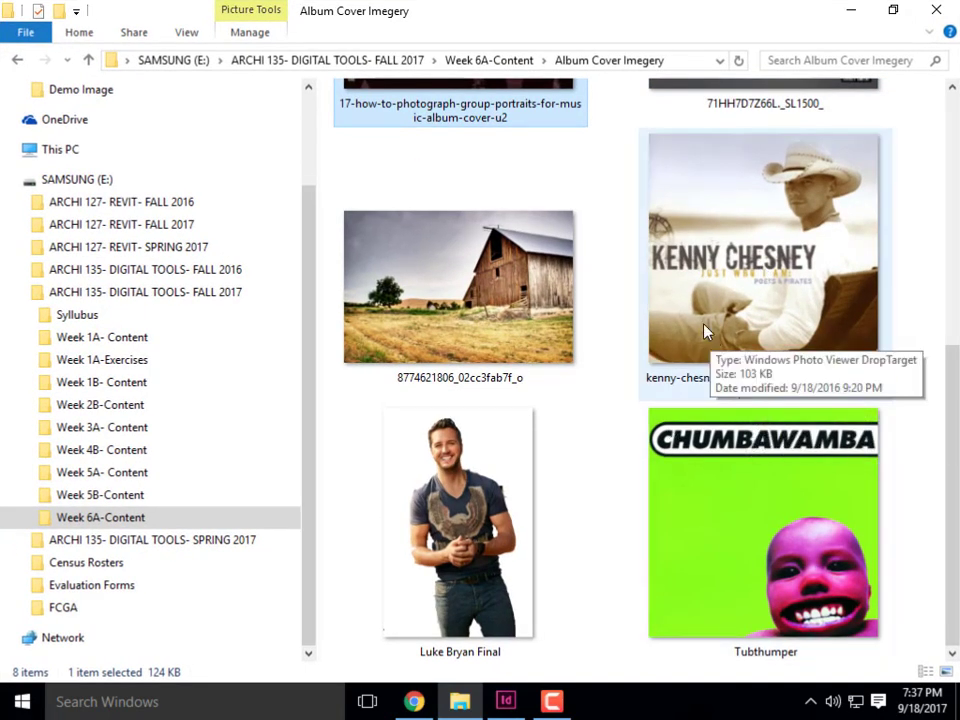
scroll(632, 302, "up", 5)
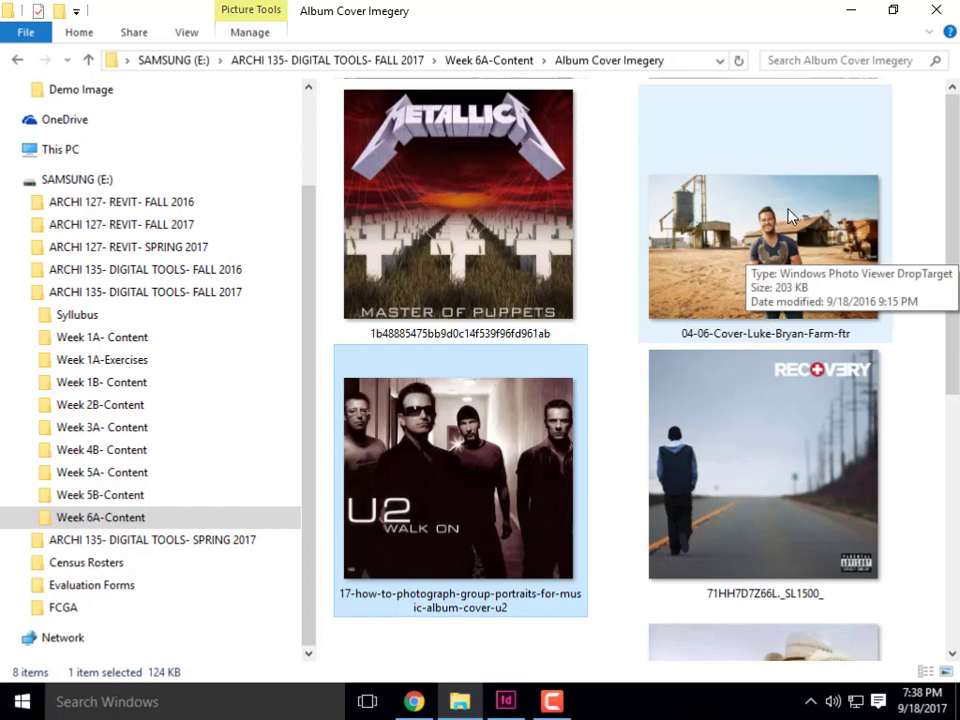
scroll(790, 215, "down", 5)
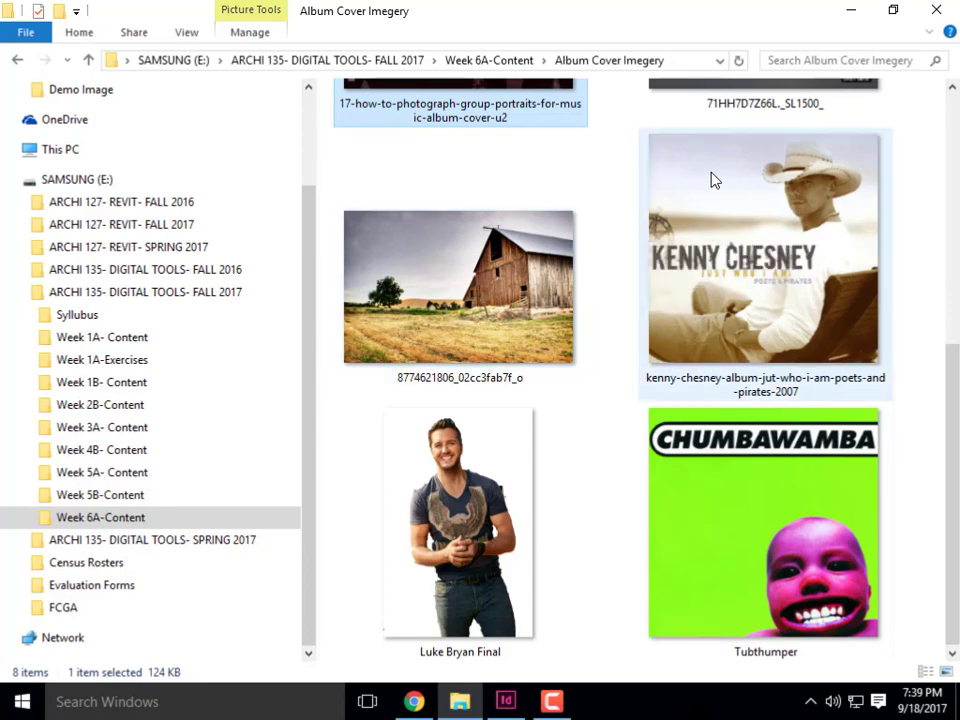
scroll(714, 180, "up", 5)
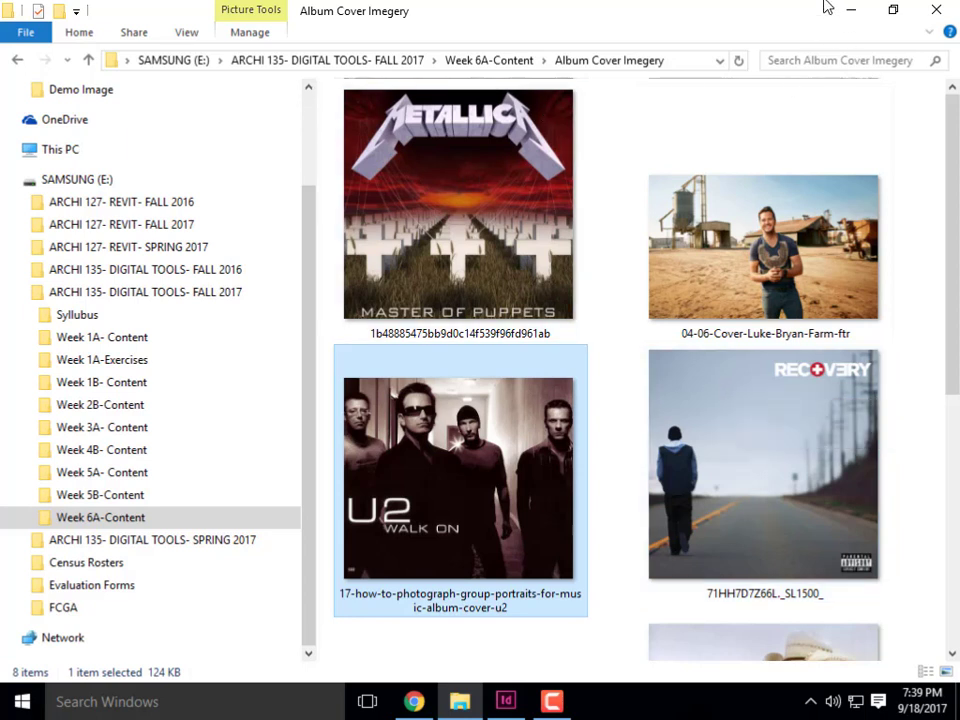
left_click(852, 11)
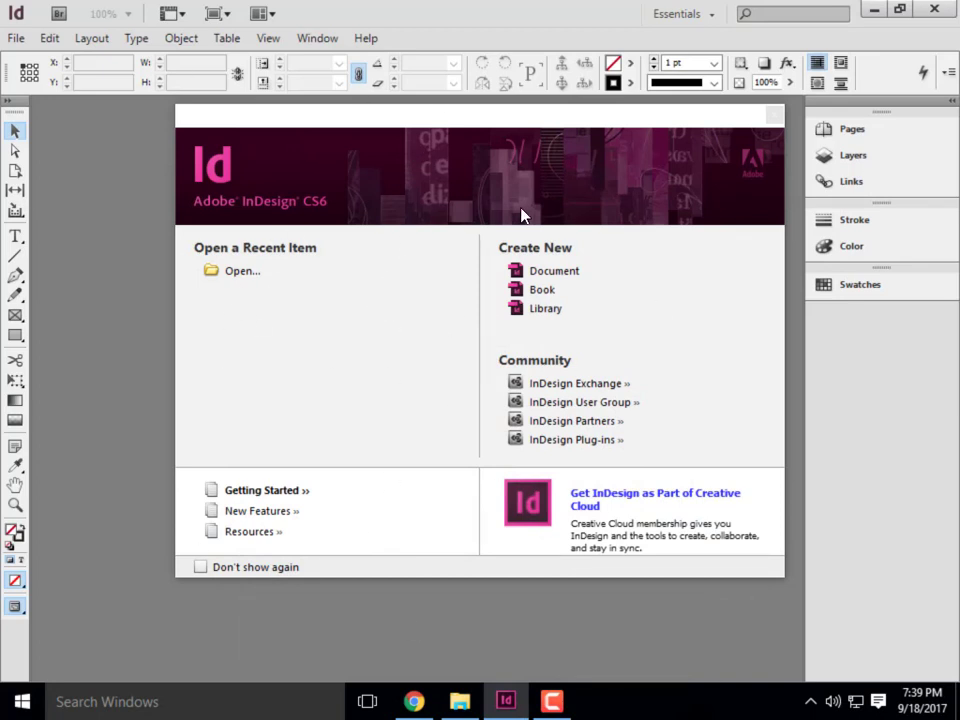
Step: Set up a new print document without facing pages, using the Compact Disc page size
left_click(566, 276)
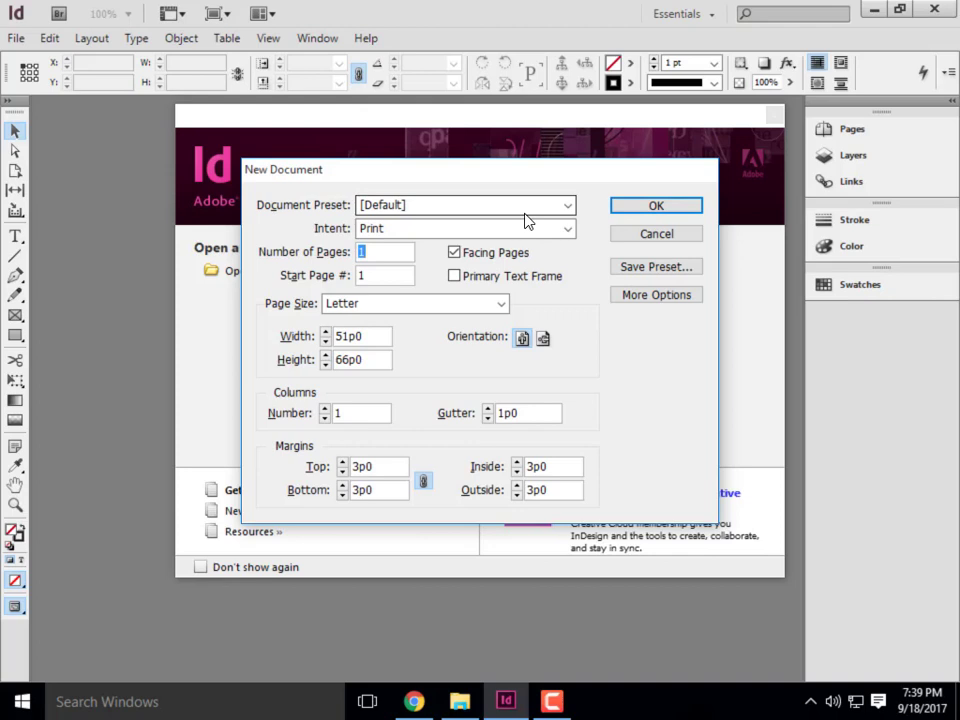
left_click(454, 254)
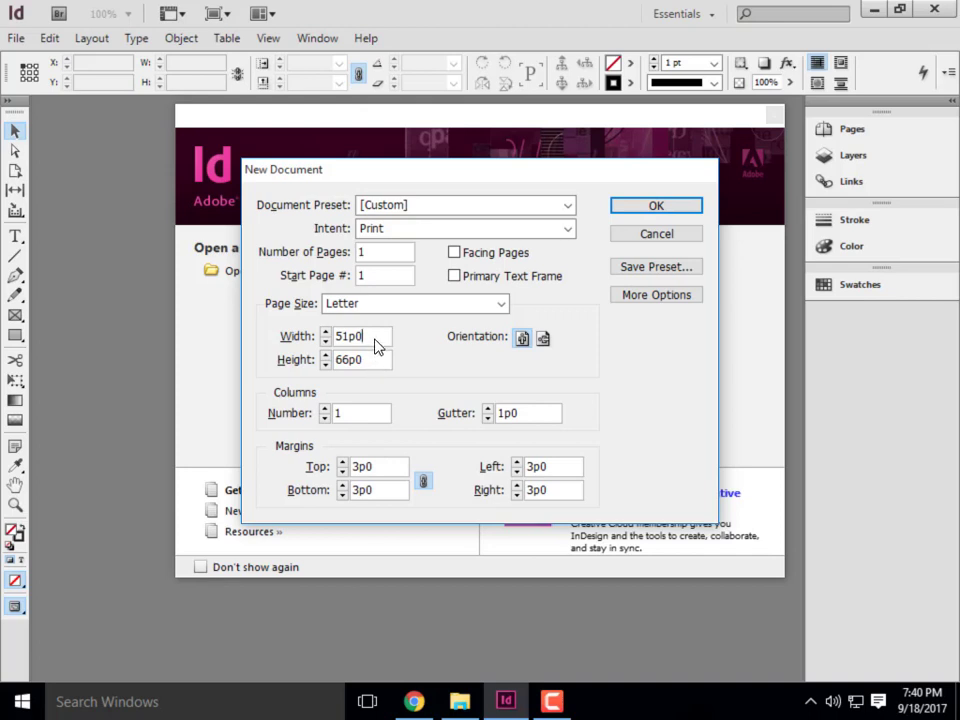
left_click_drag(386, 338, 336, 337)
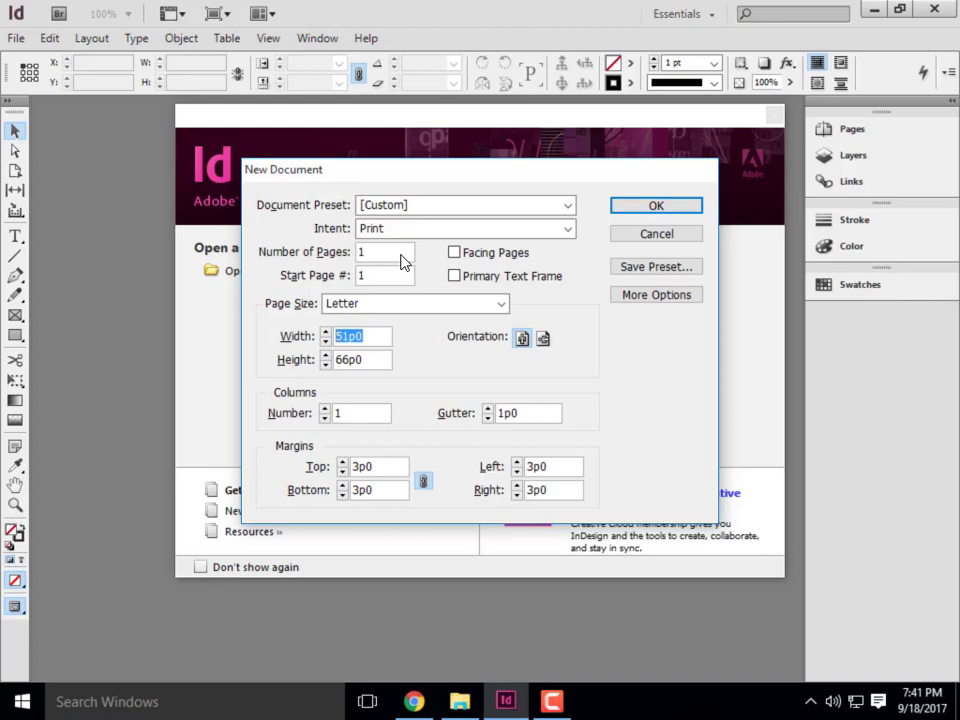
left_click(469, 308)
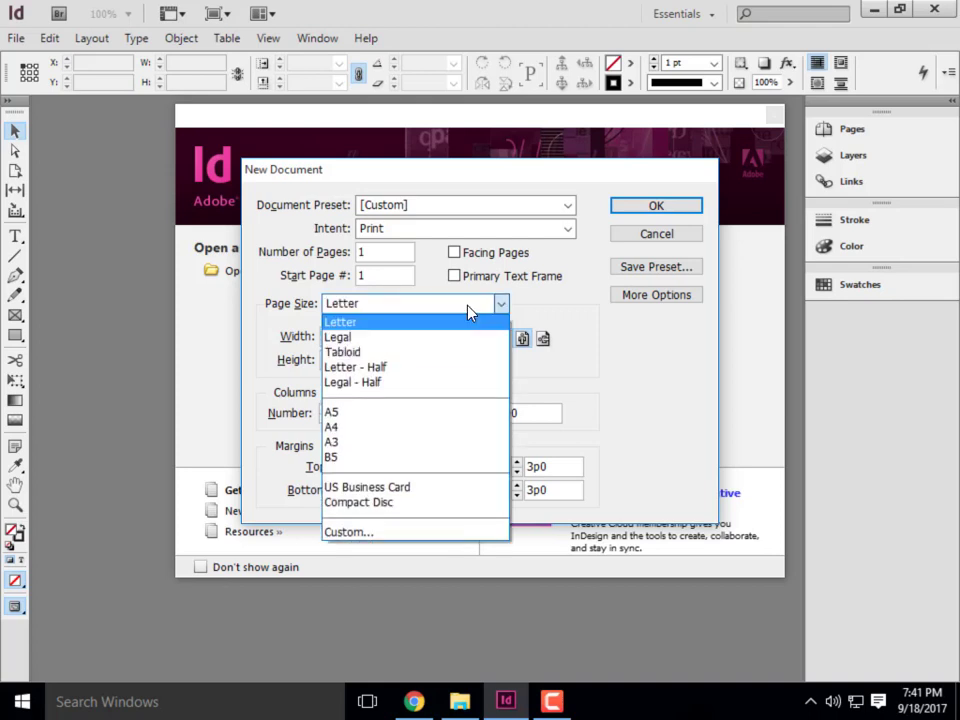
left_click(399, 503)
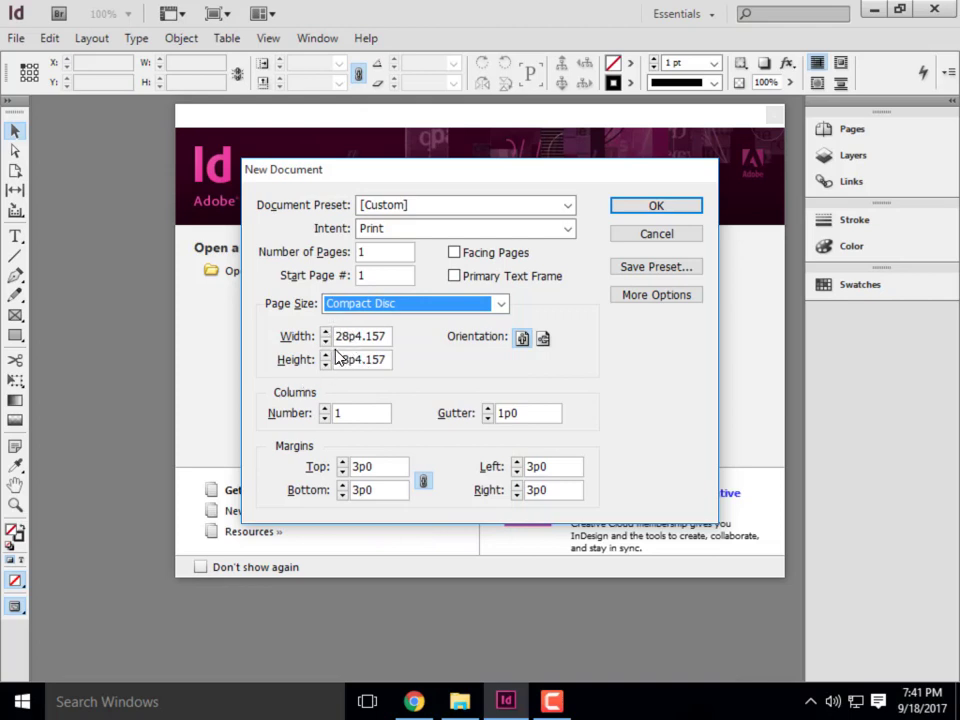
Step: Set all four page margins to 0 and create the document
double_click(375, 466)
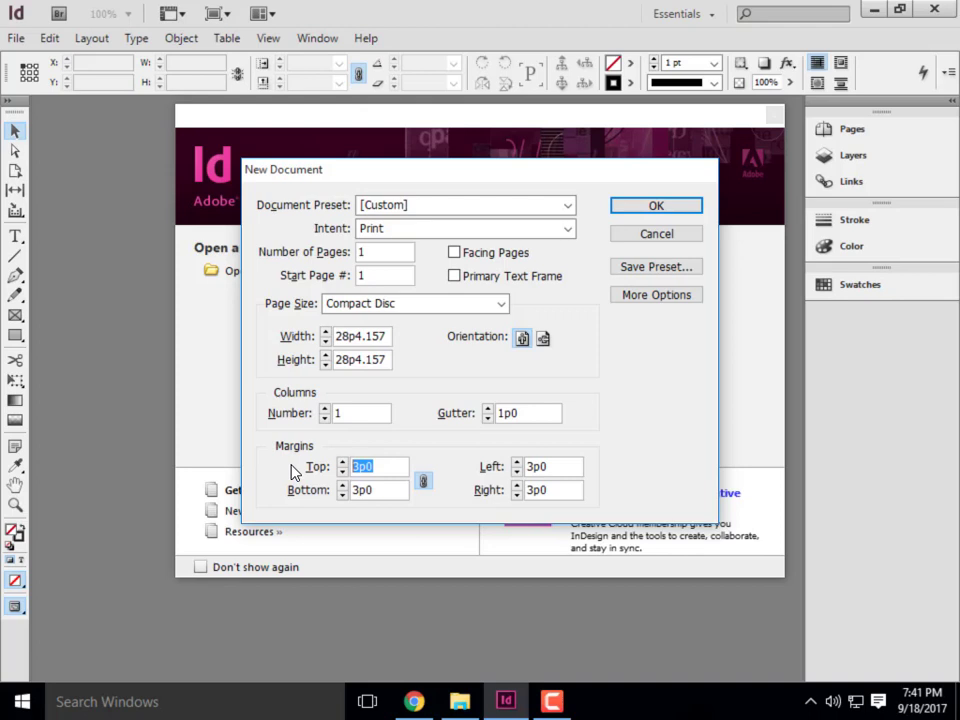
type("0")
left_click(362, 490)
left_click(378, 469)
left_click(640, 212)
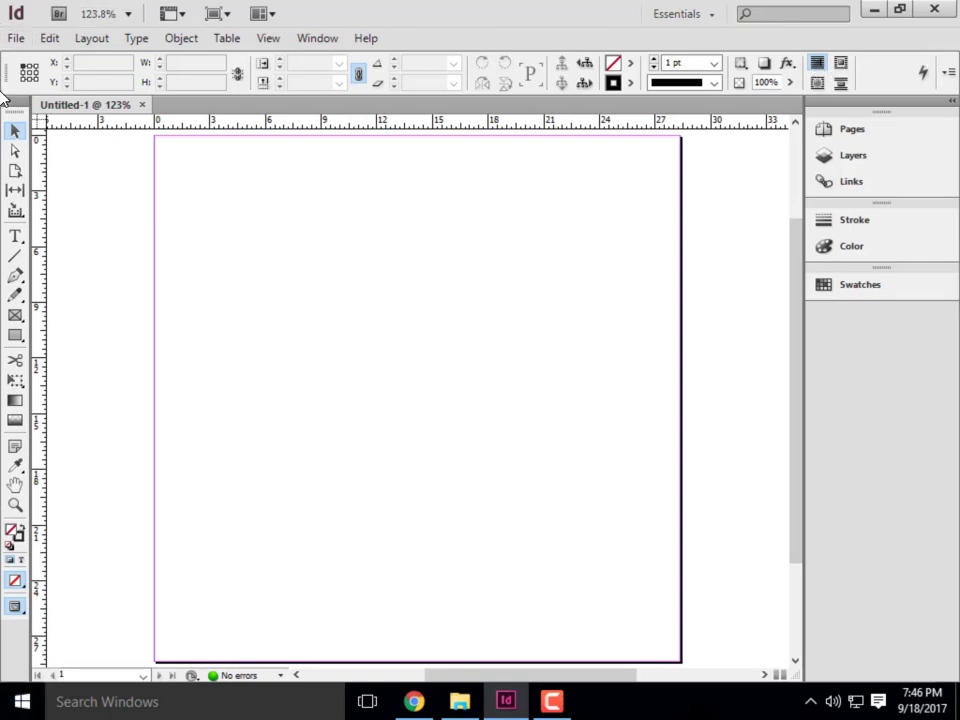
left_click(15, 170)
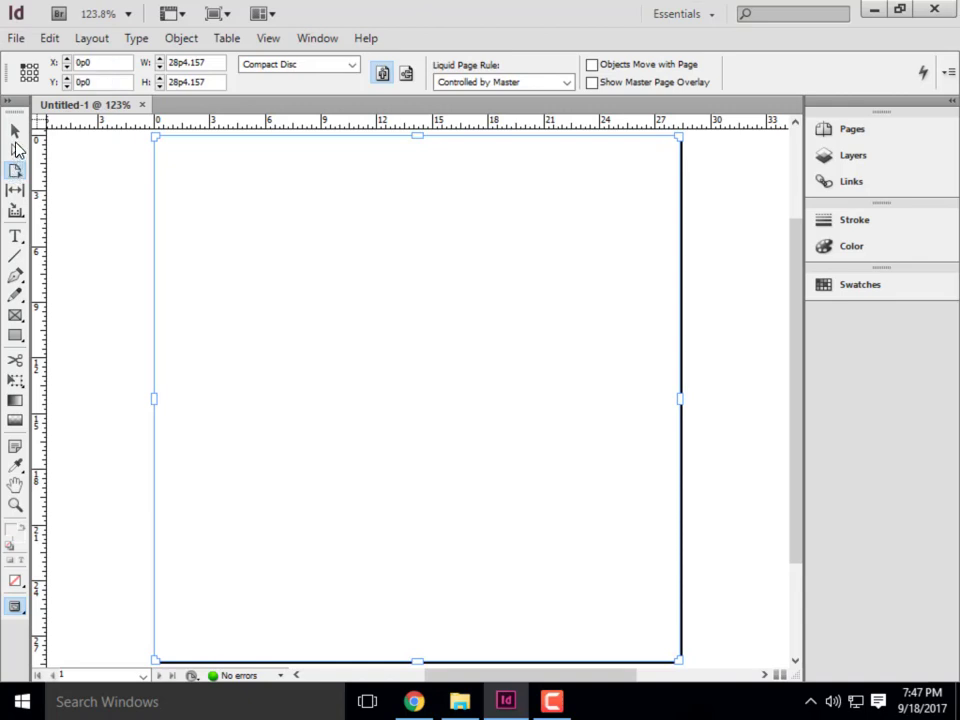
left_click(15, 131)
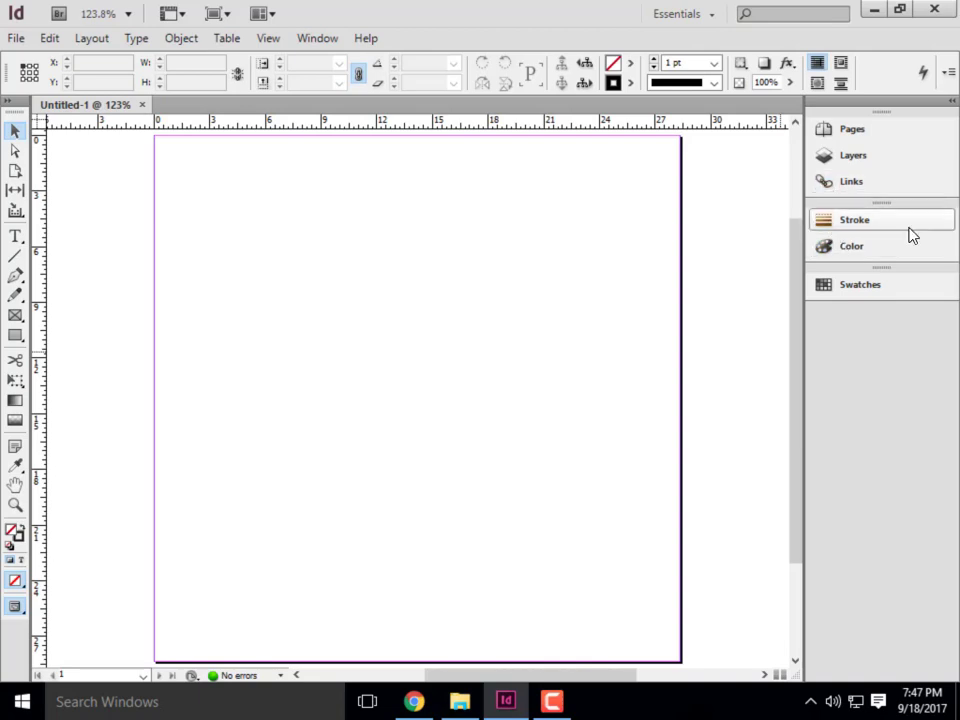
left_click(866, 183)
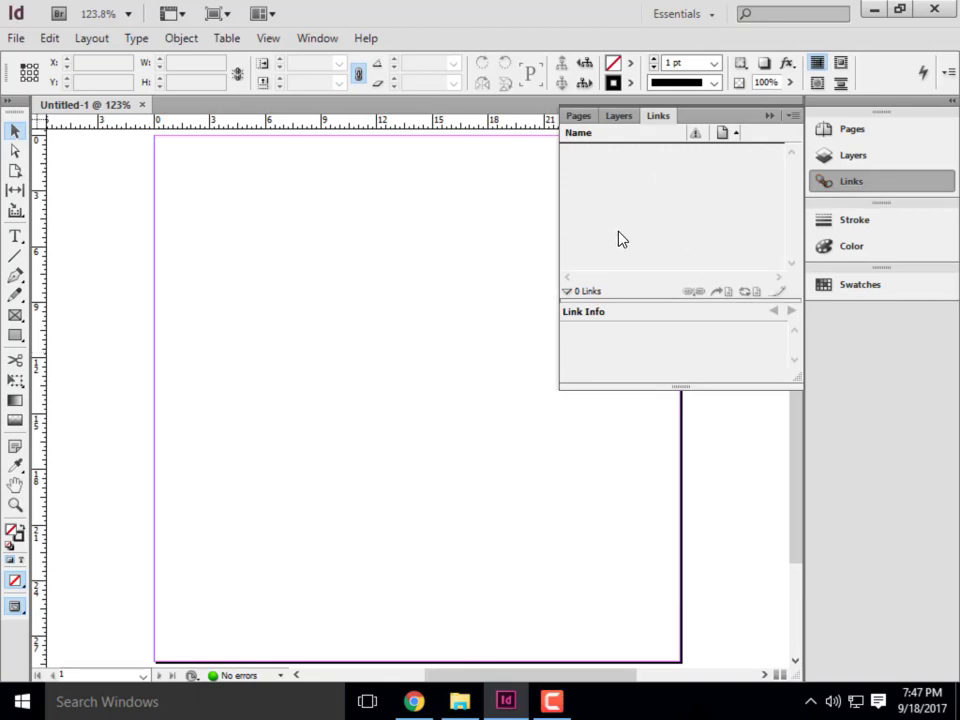
left_click(769, 117)
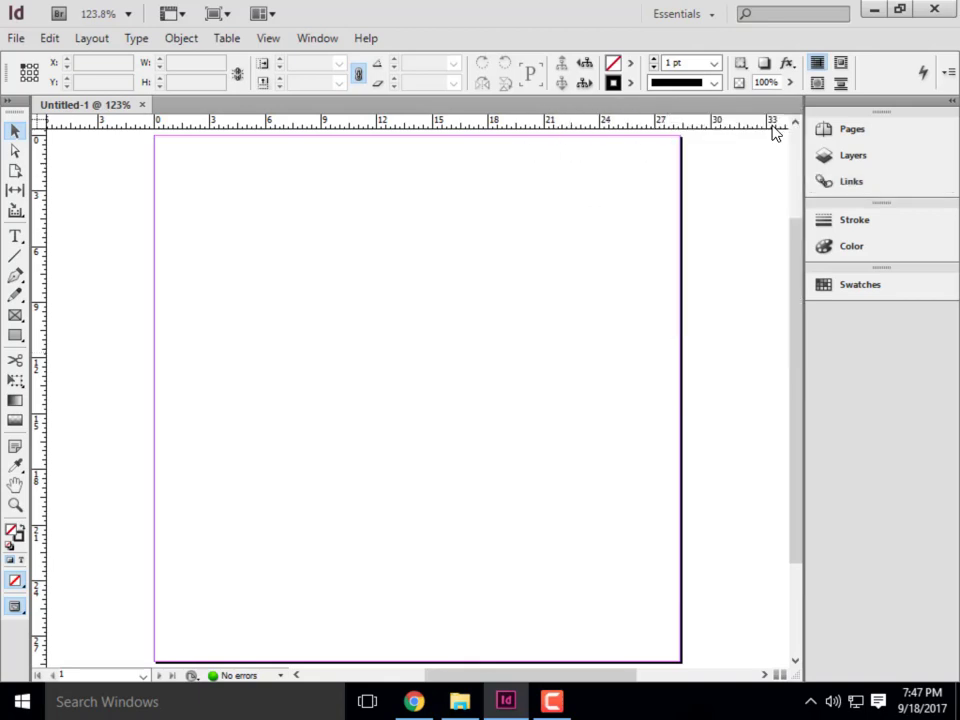
left_click(853, 157)
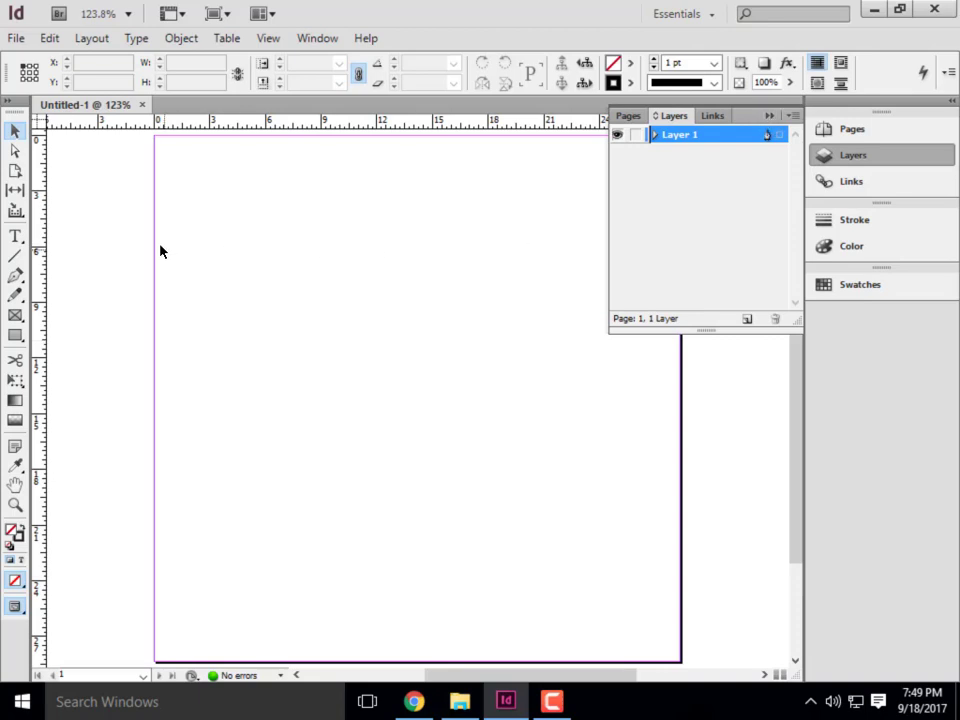
left_click(768, 117)
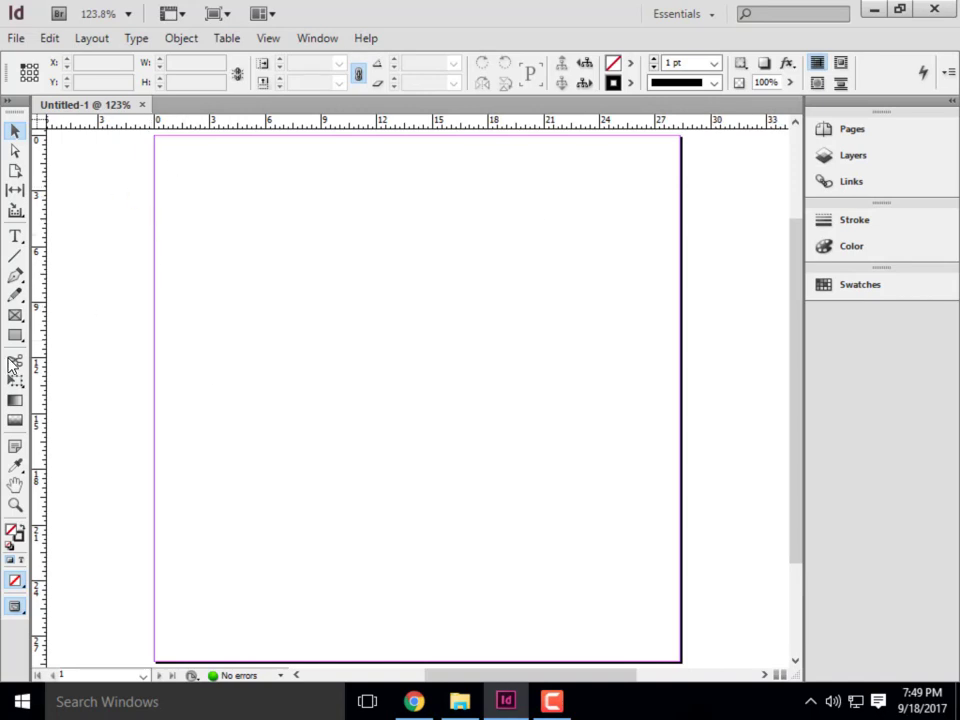
Step: Change the units of both rulers to inches
right_click(235, 124)
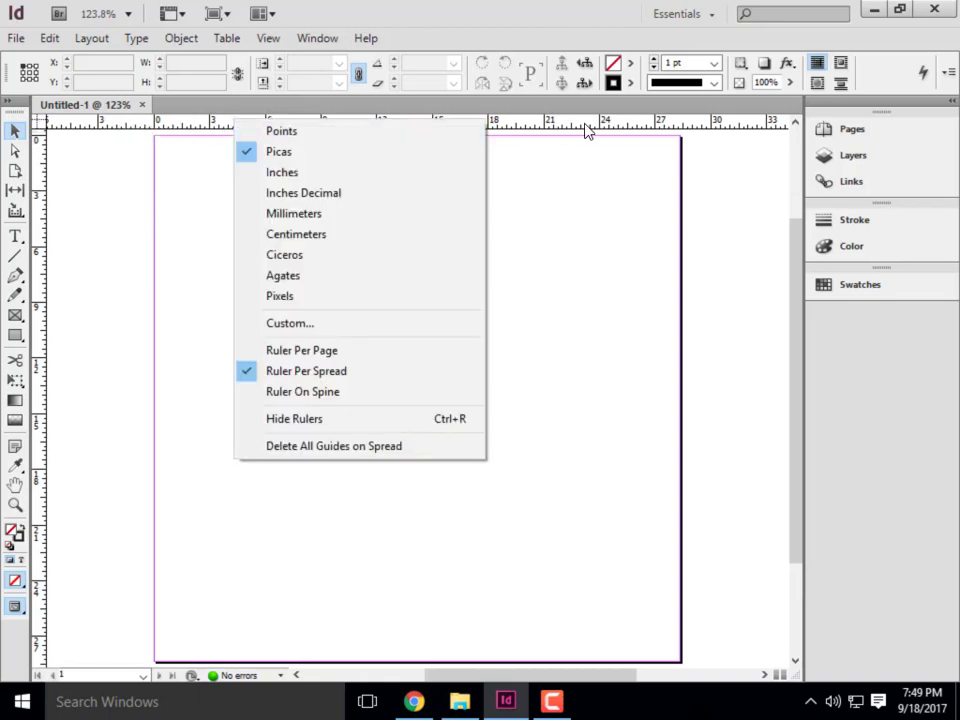
right_click(40, 118)
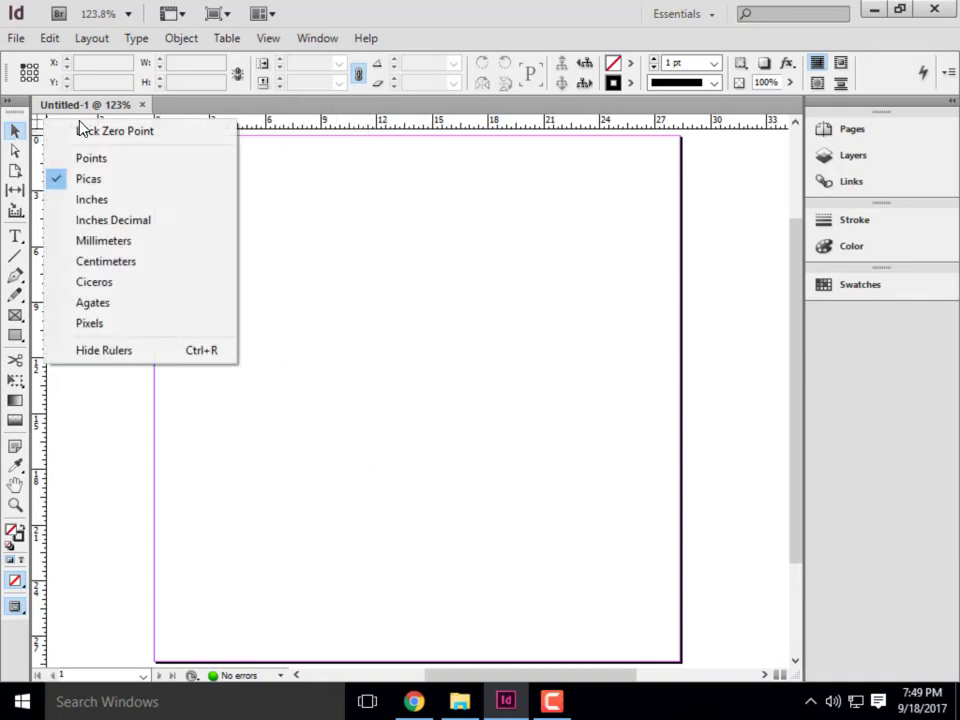
right_click(388, 125)
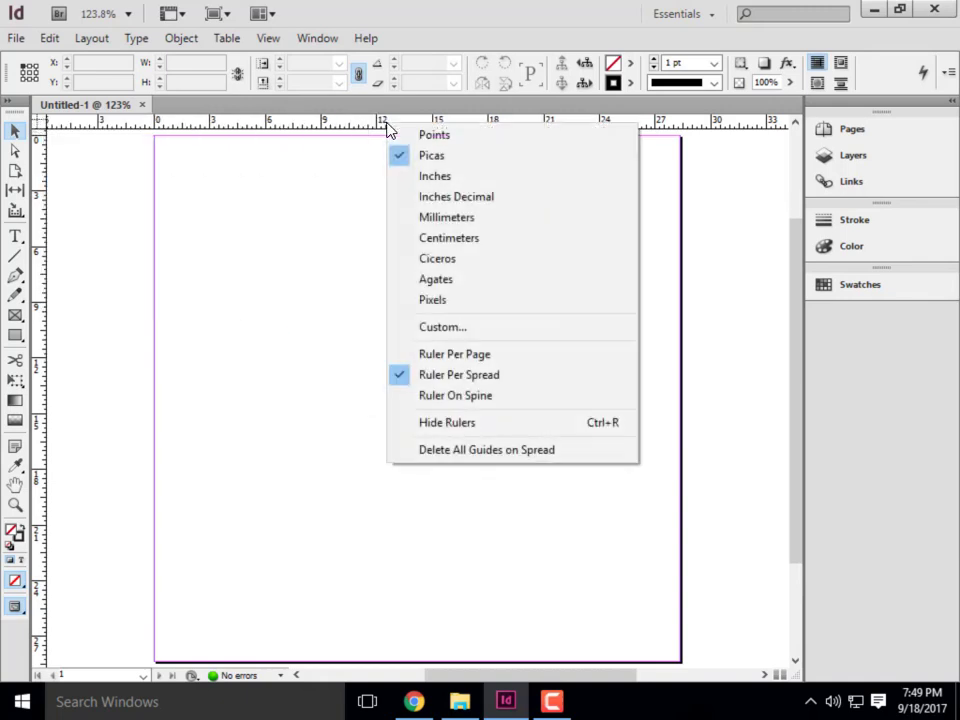
right_click(40, 124)
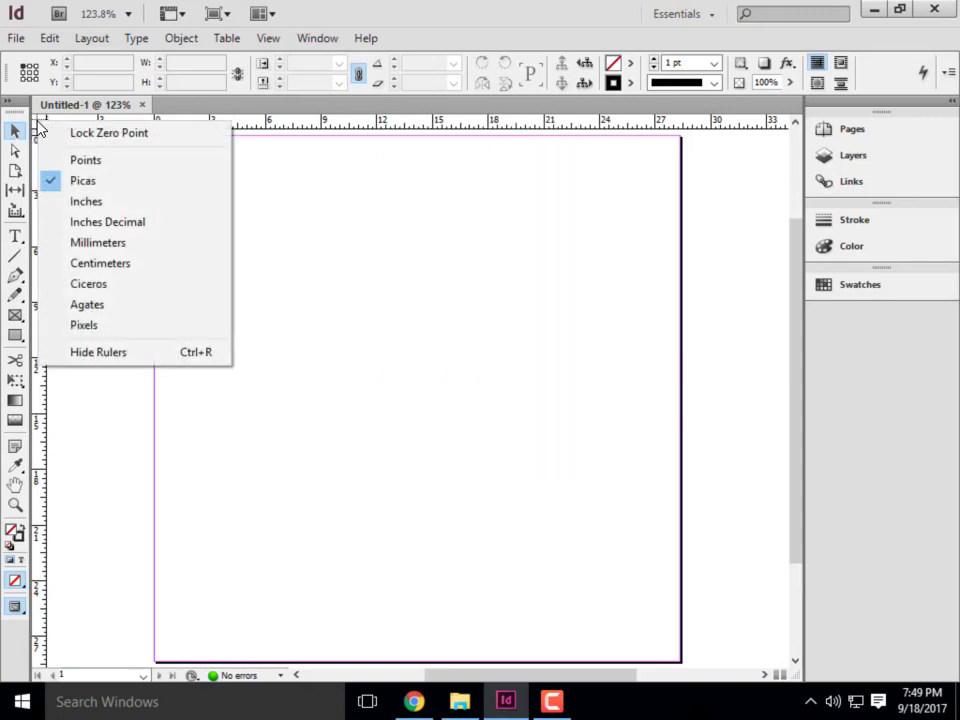
left_click(104, 201)
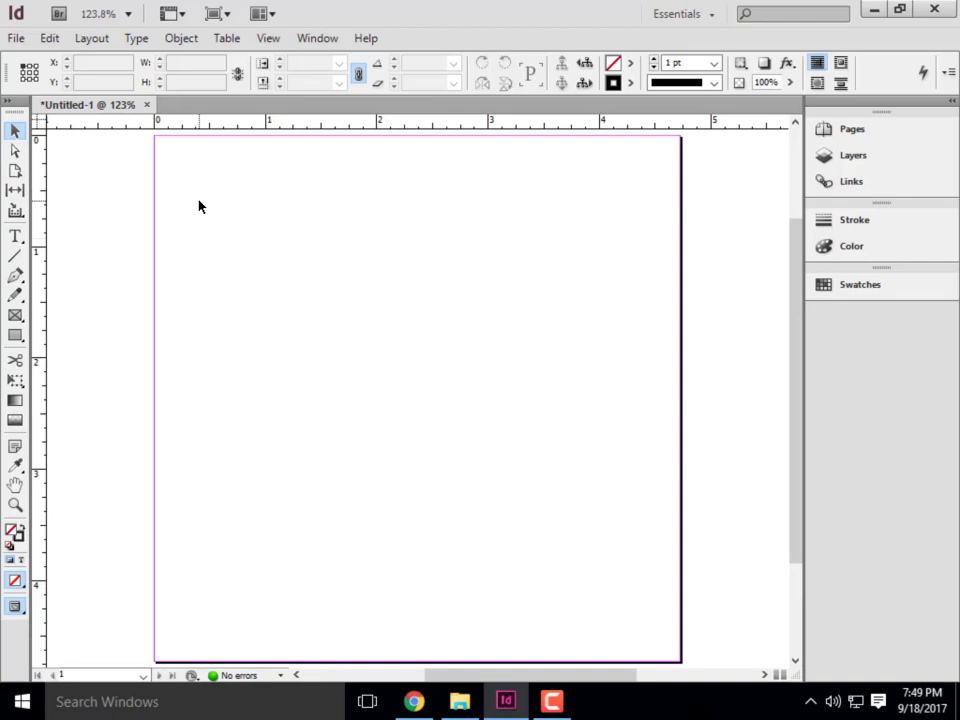
Step: Begin saving the document under a new name in Week 6A-Content, inside ARCHI 135- DIGITAL TOOLS- FALL 2017 on the SAMSUNG (E:) drive
left_click(7, 41)
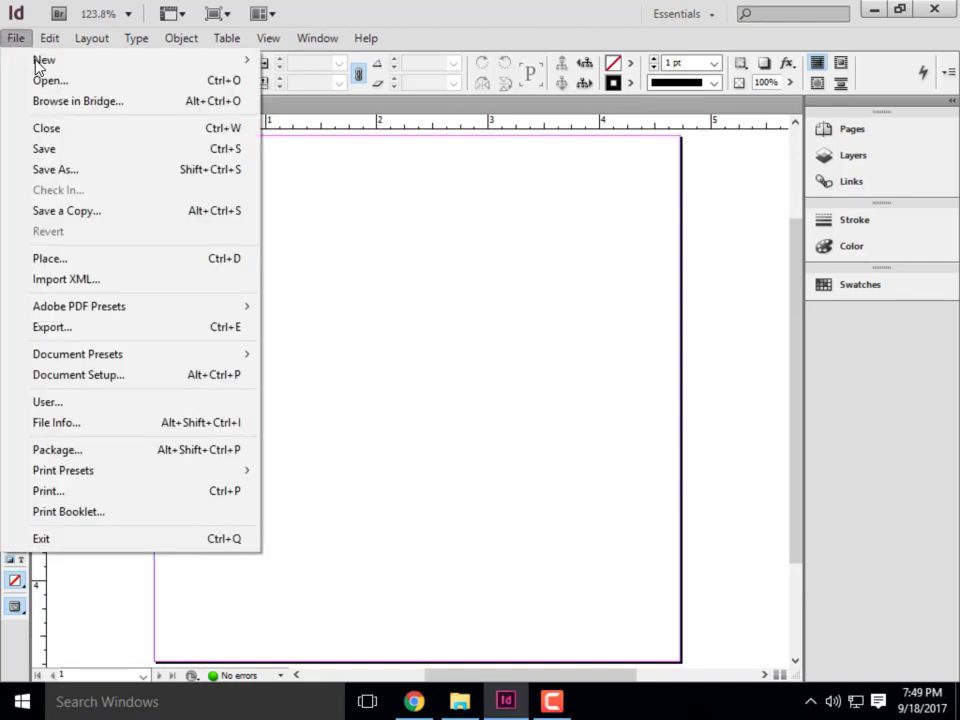
left_click(46, 170)
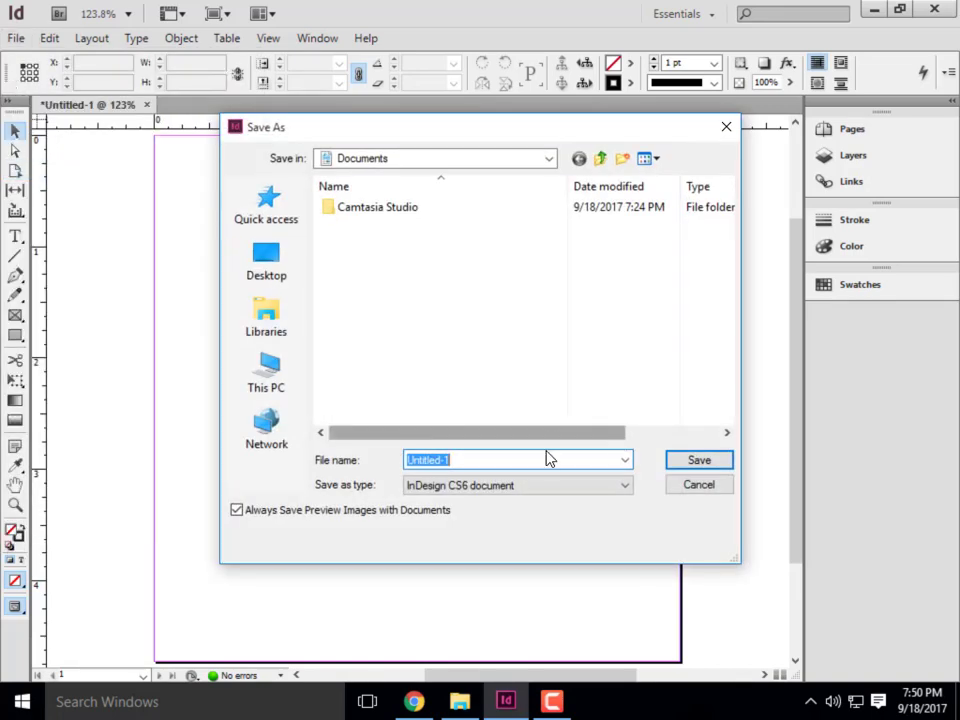
left_click(266, 258)
left_click(478, 461)
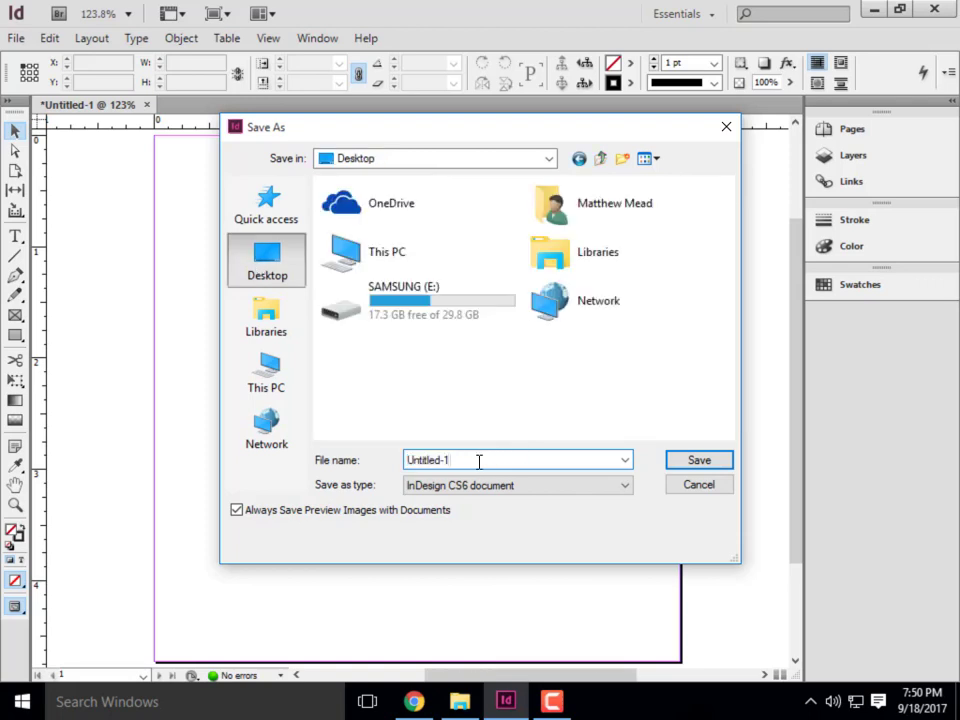
left_click_drag(478, 461, 316, 465)
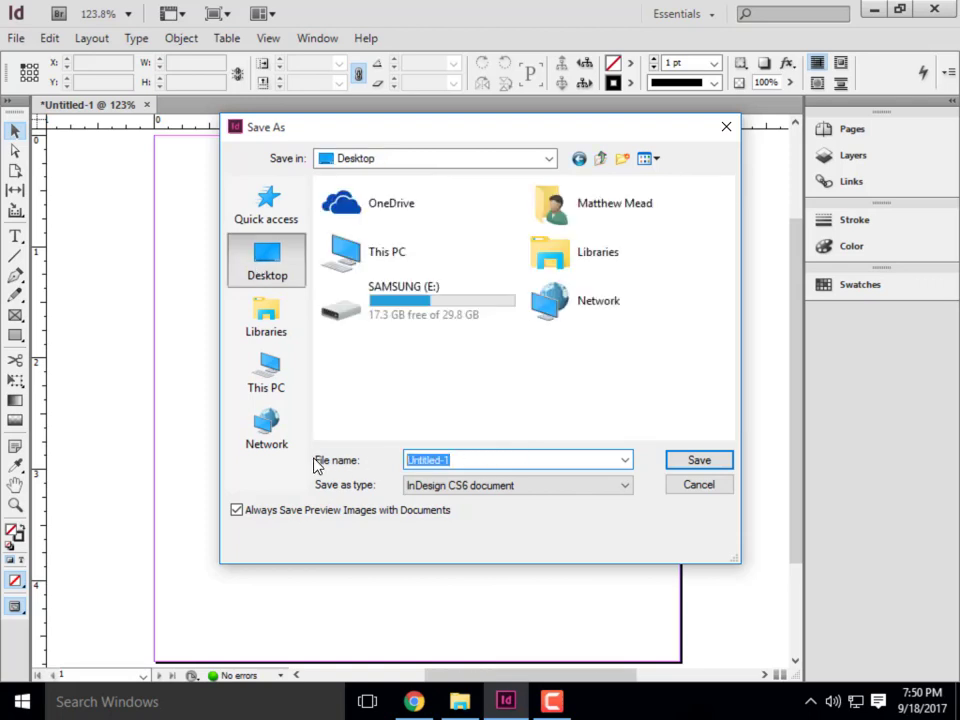
double_click(388, 318)
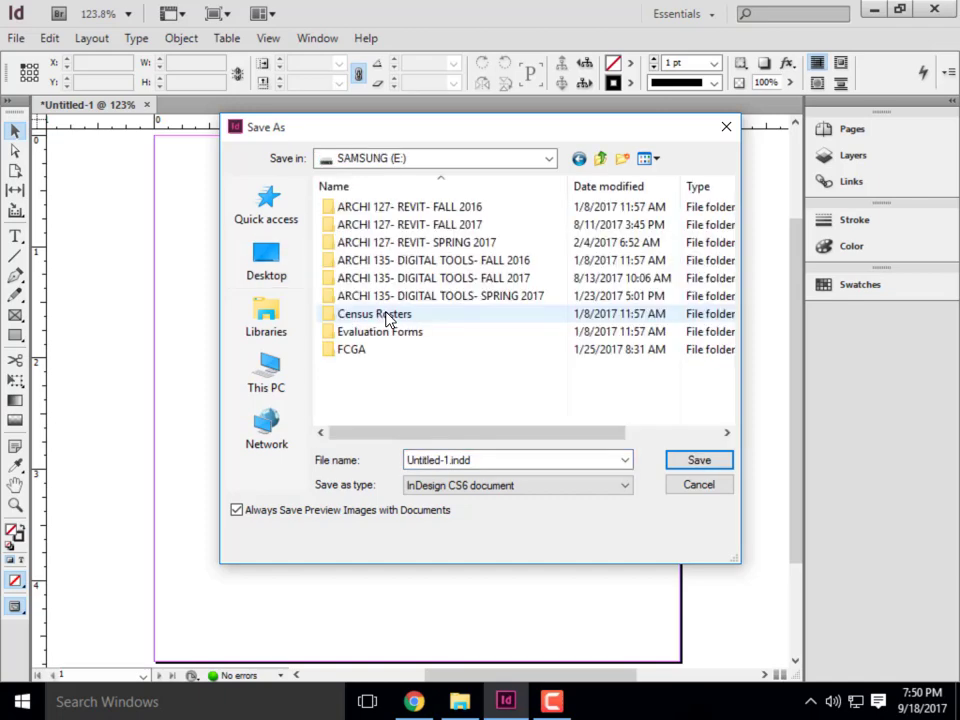
double_click(510, 282)
left_click(413, 369)
double_click(415, 370)
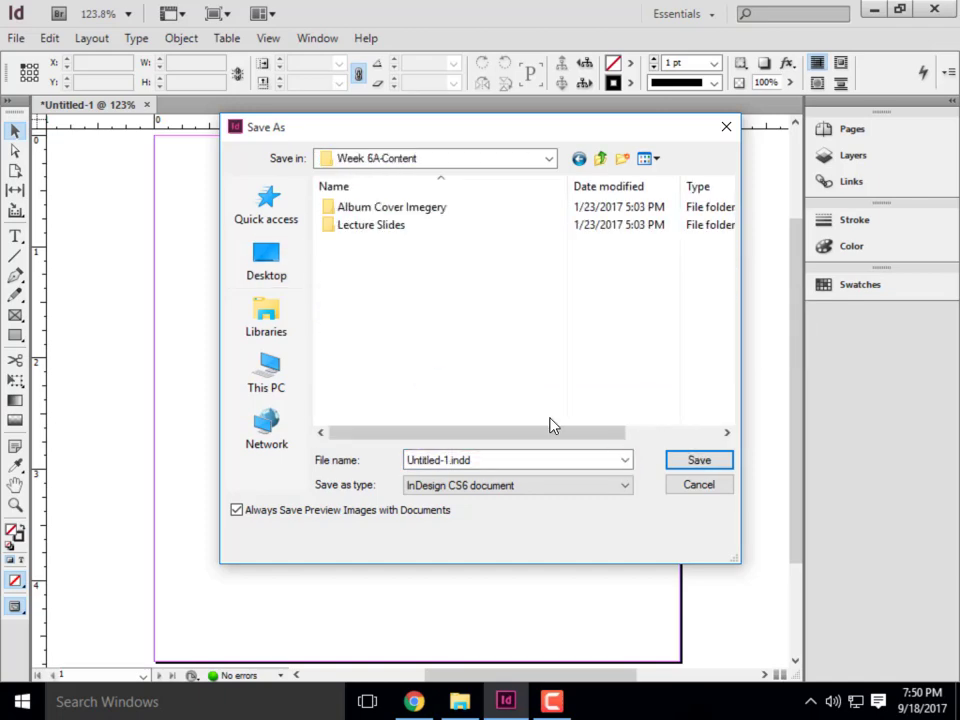
Step: Name the file Album Cover and save it in the InDesign CS4 or later (IDML) format
left_click(487, 462)
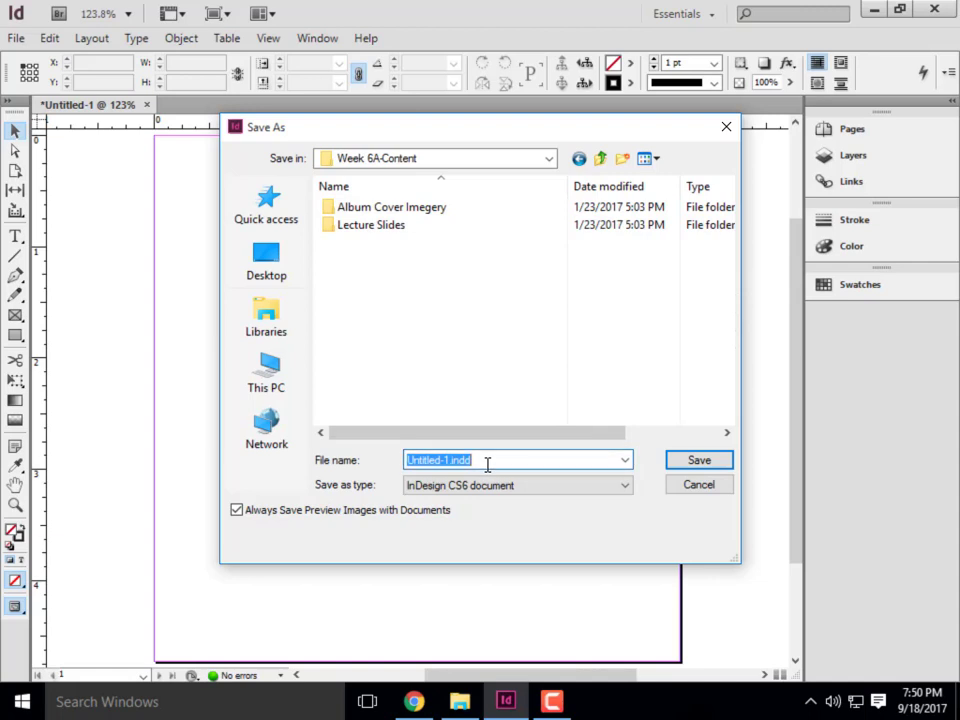
type("Al")
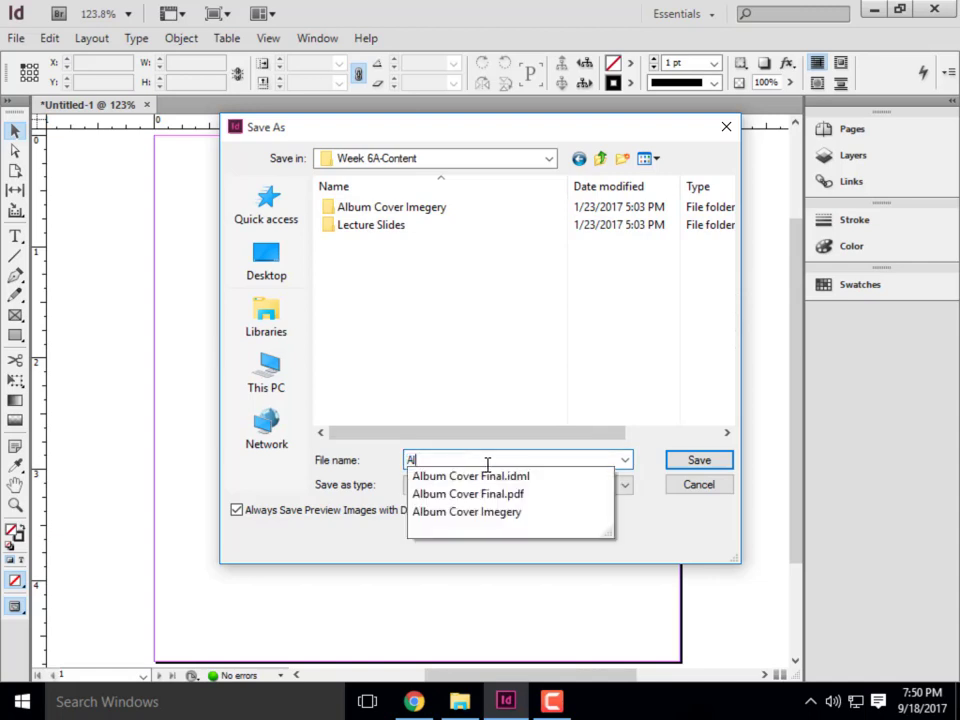
type("bum Cover")
left_click(278, 482)
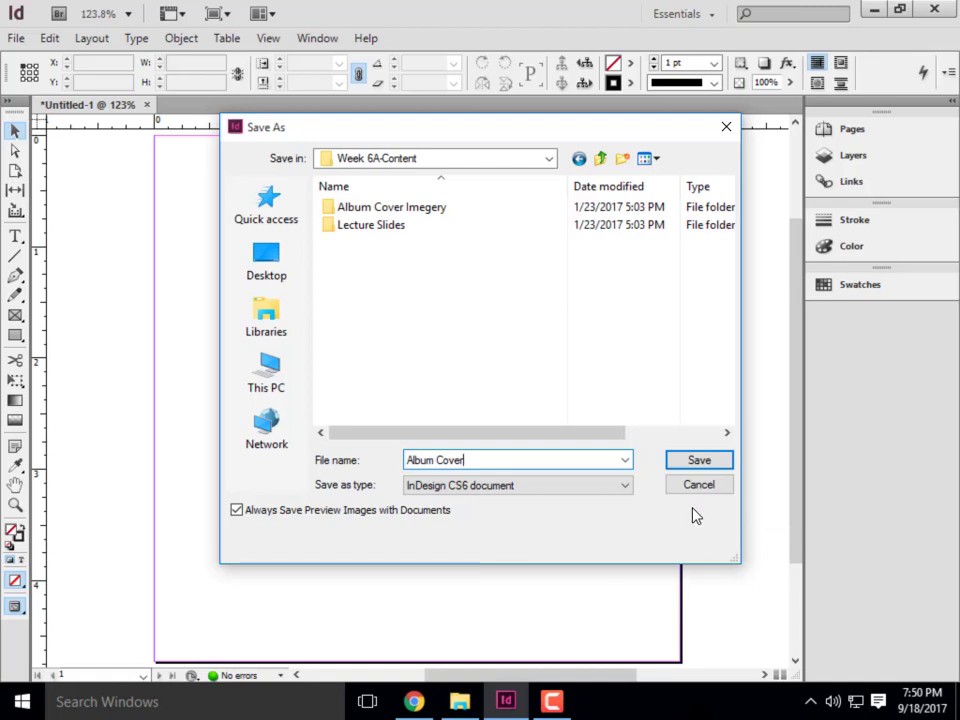
left_click(585, 490)
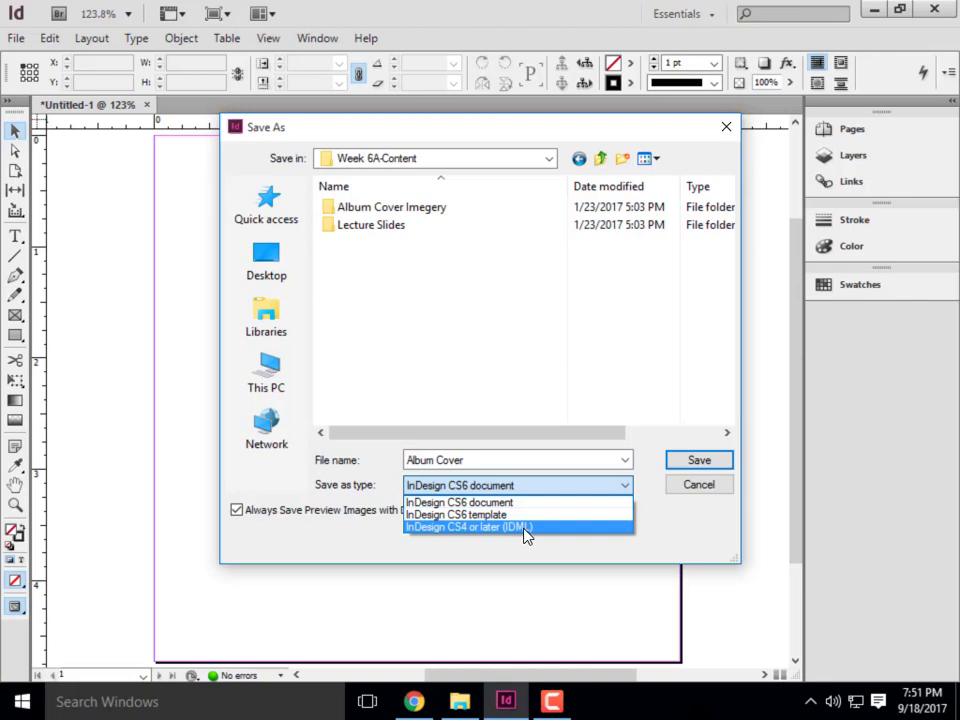
left_click(527, 536)
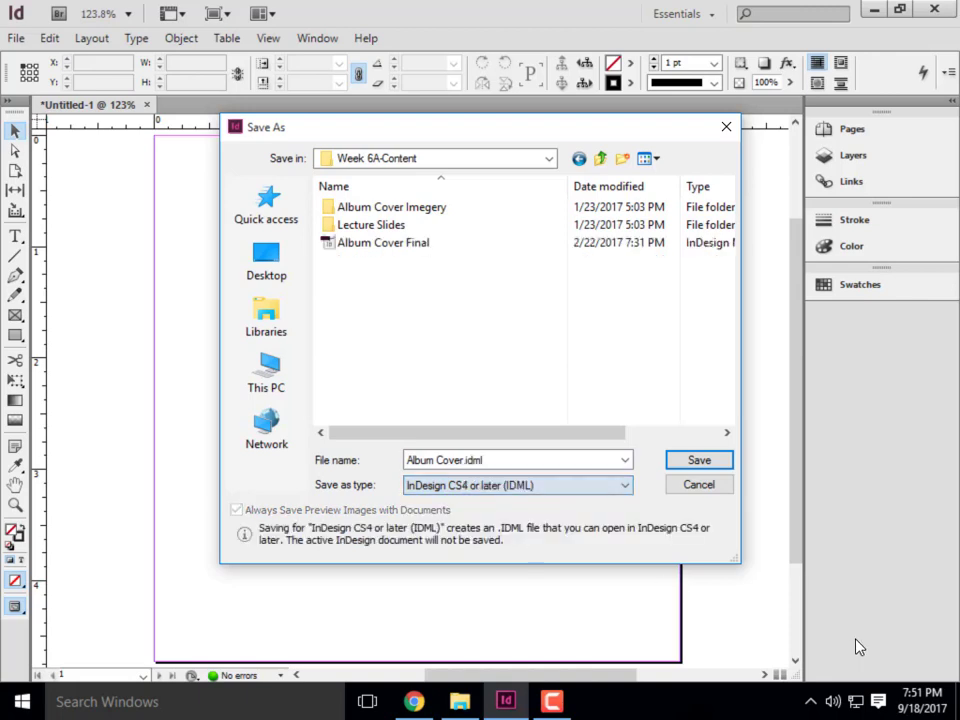
left_click(705, 464)
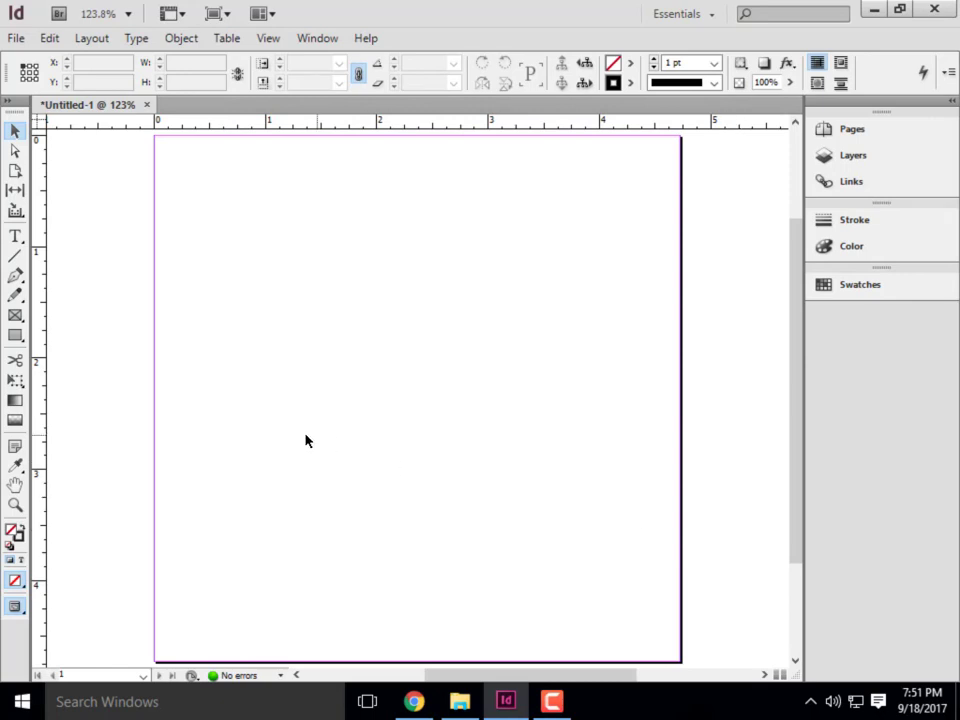
left_click(15, 316)
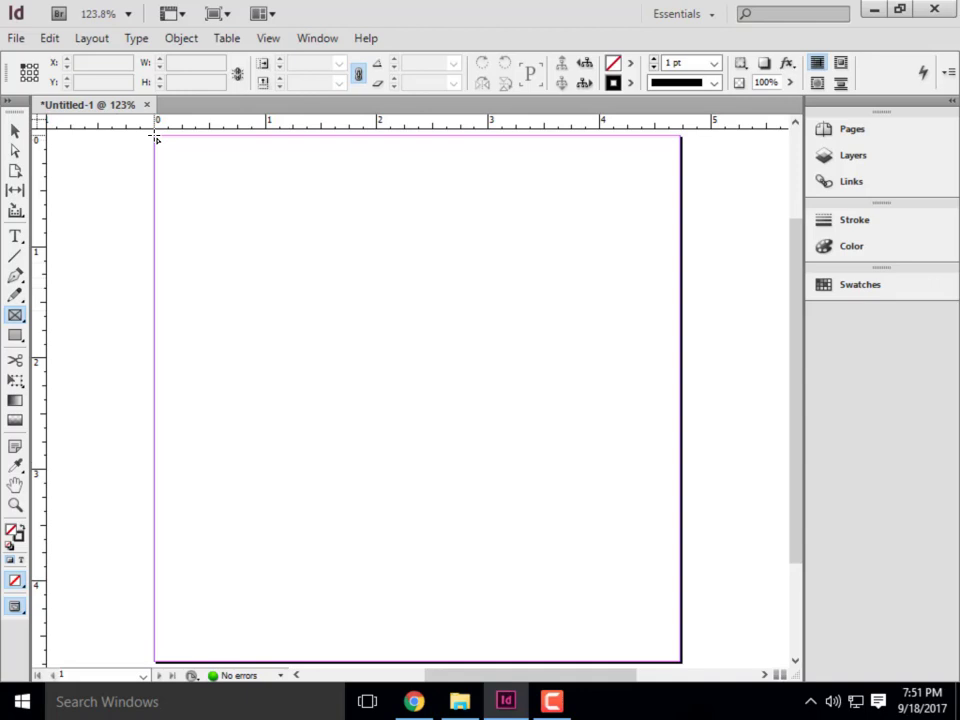
left_click_drag(155, 137, 683, 662)
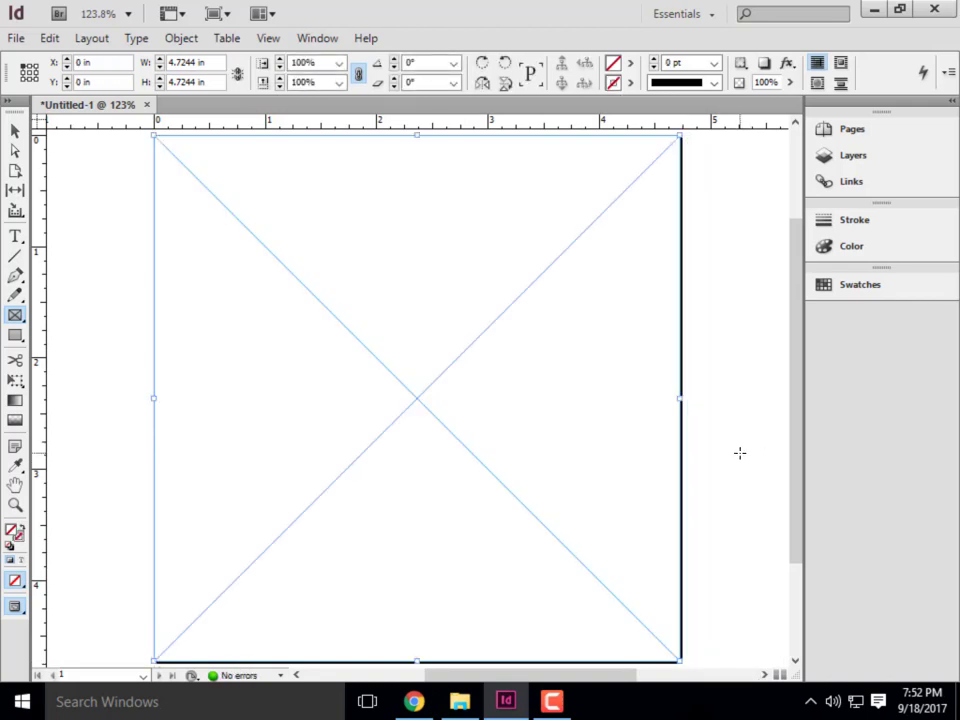
key("Delete")
left_click_drag(184, 219, 373, 372)
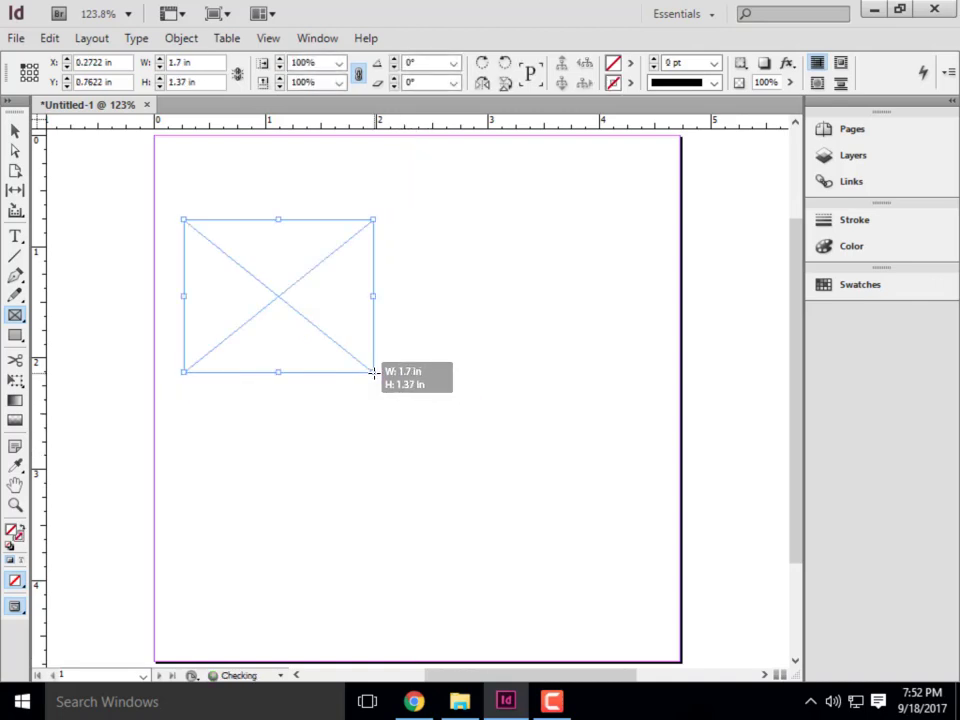
key("ctrl+z")
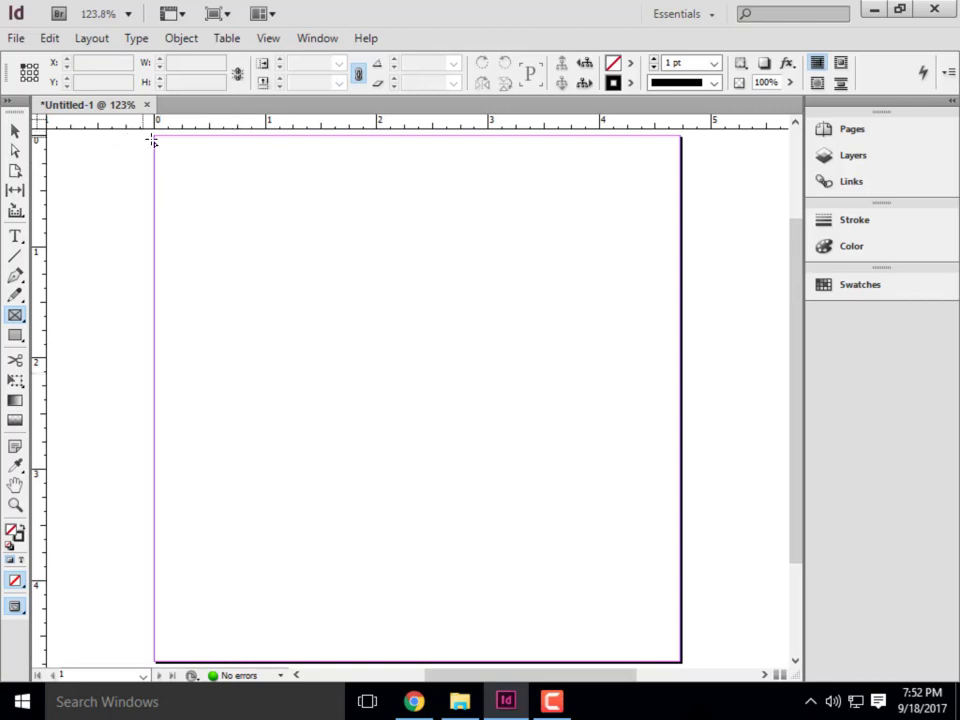
Step: Draw a square rectangle frame of 4.7244 by 4.7244 in covering the whole page from its upper-left corner, and deselect it
left_click_drag(154, 137, 420, 368)
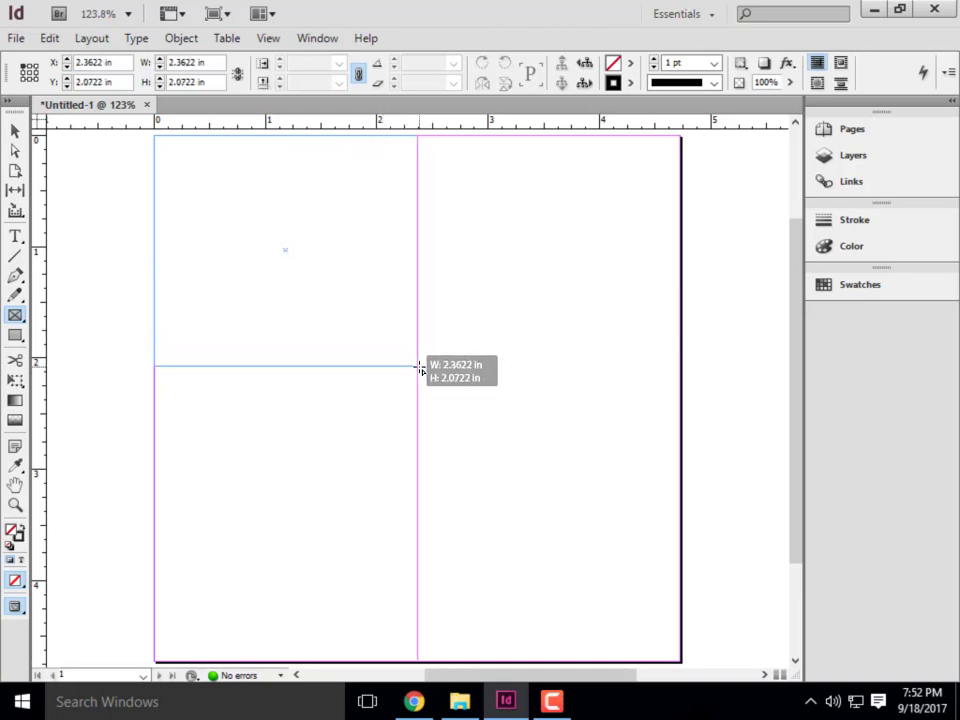
left_click_drag(420, 368, 420, 368)
left_click_drag(420, 368, 528, 515)
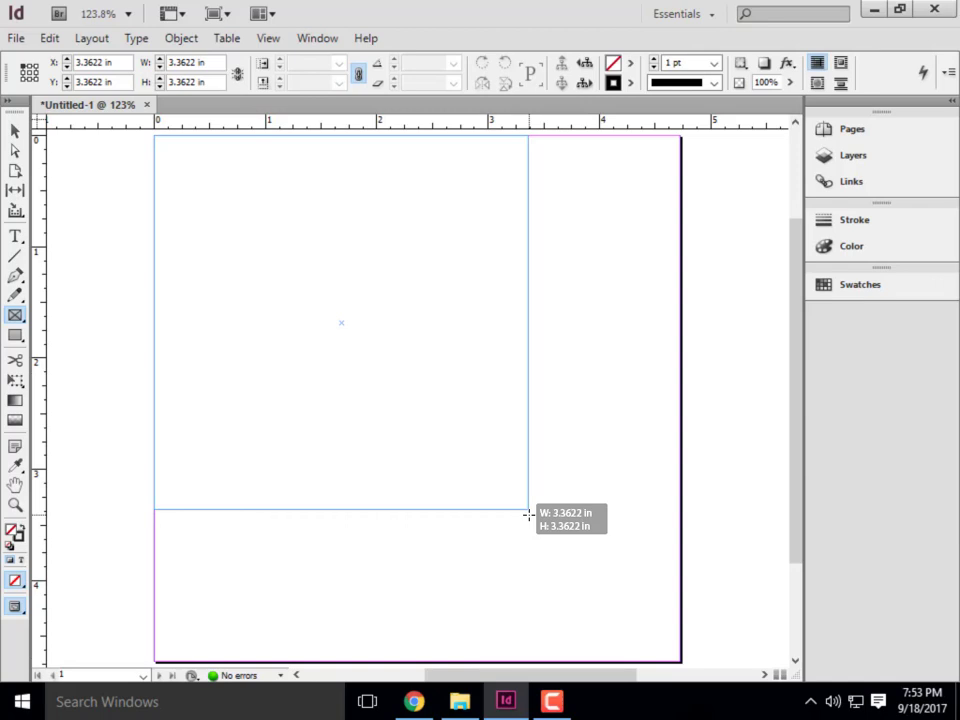
left_click_drag(528, 514, 507, 520)
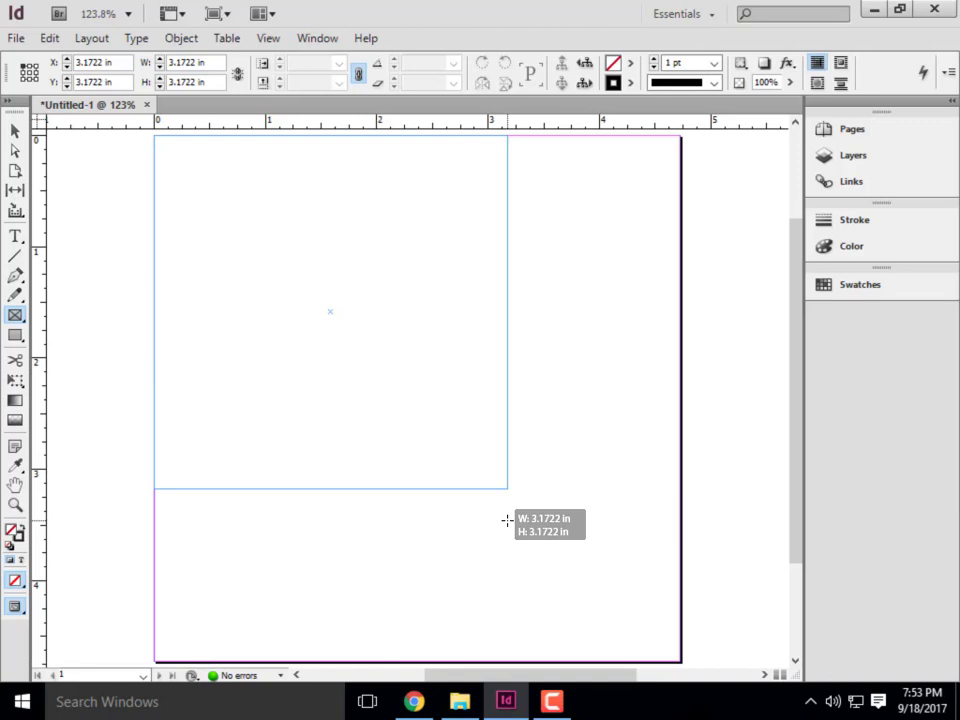
left_click_drag(507, 520, 681, 662)
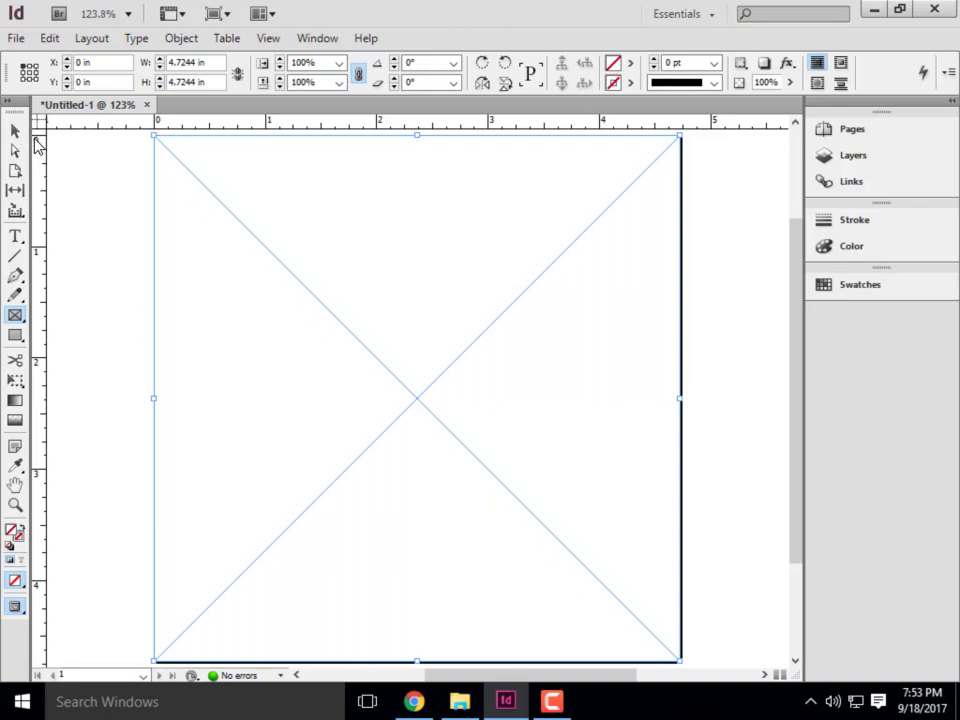
left_click(14, 132)
left_click(89, 183)
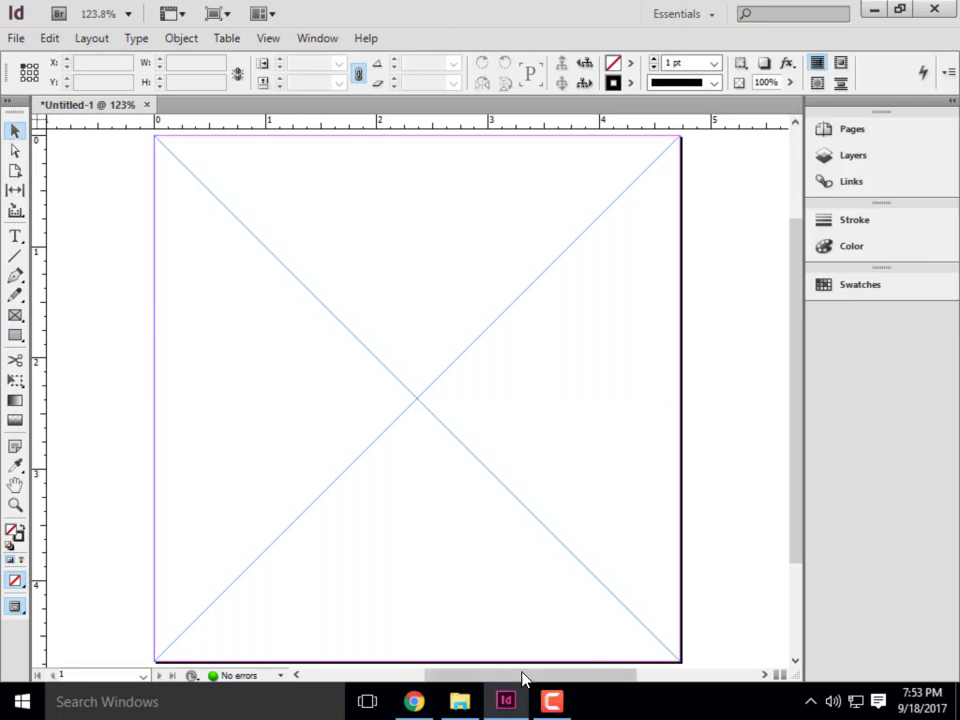
Step: Switch to Chrome and search the web for "creativecommons" in a new tab
left_click(409, 703)
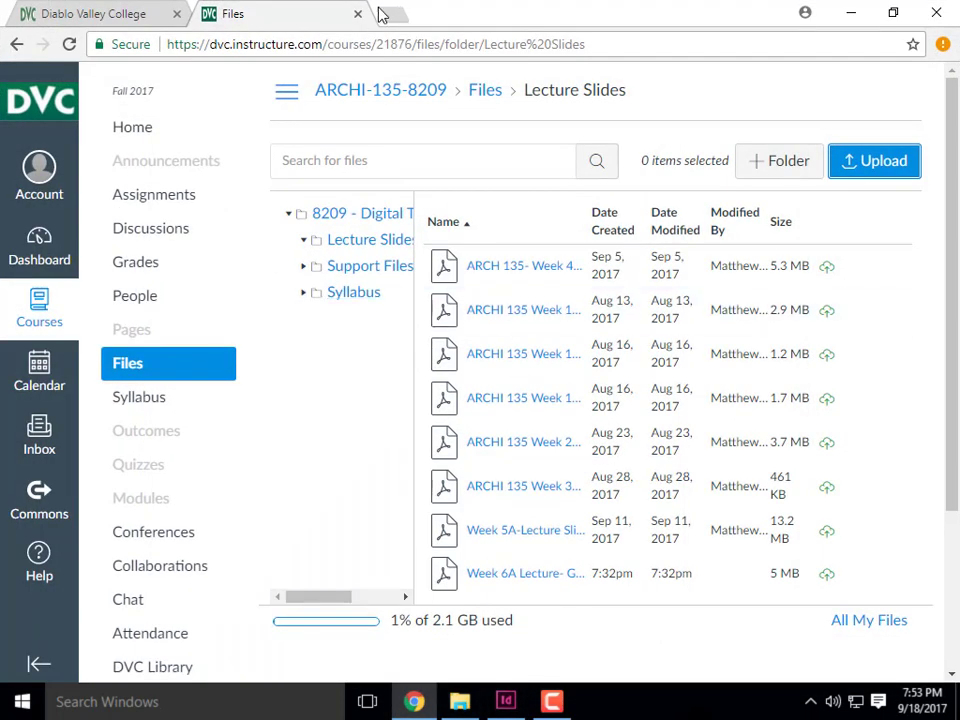
left_click(379, 15)
left_click(285, 371)
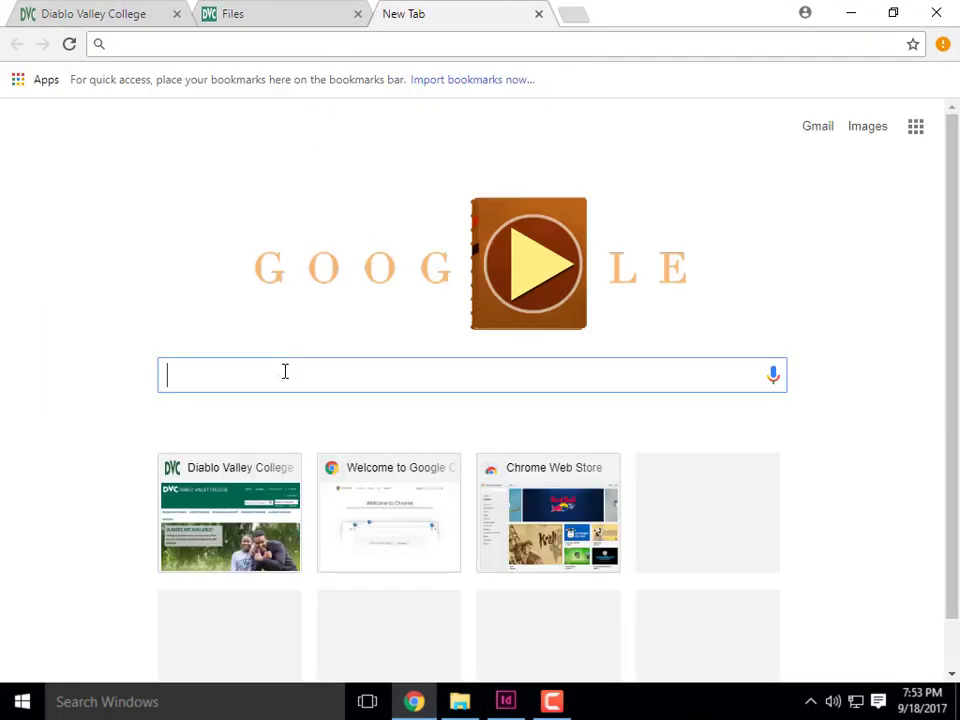
left_click(145, 40)
type("crea")
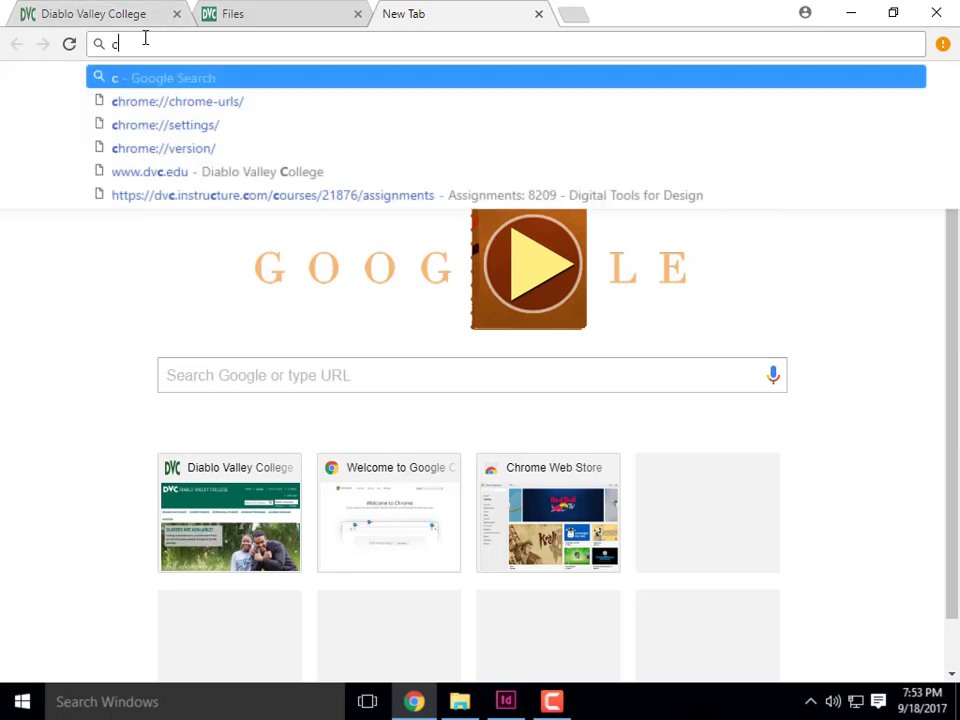
type("ative")
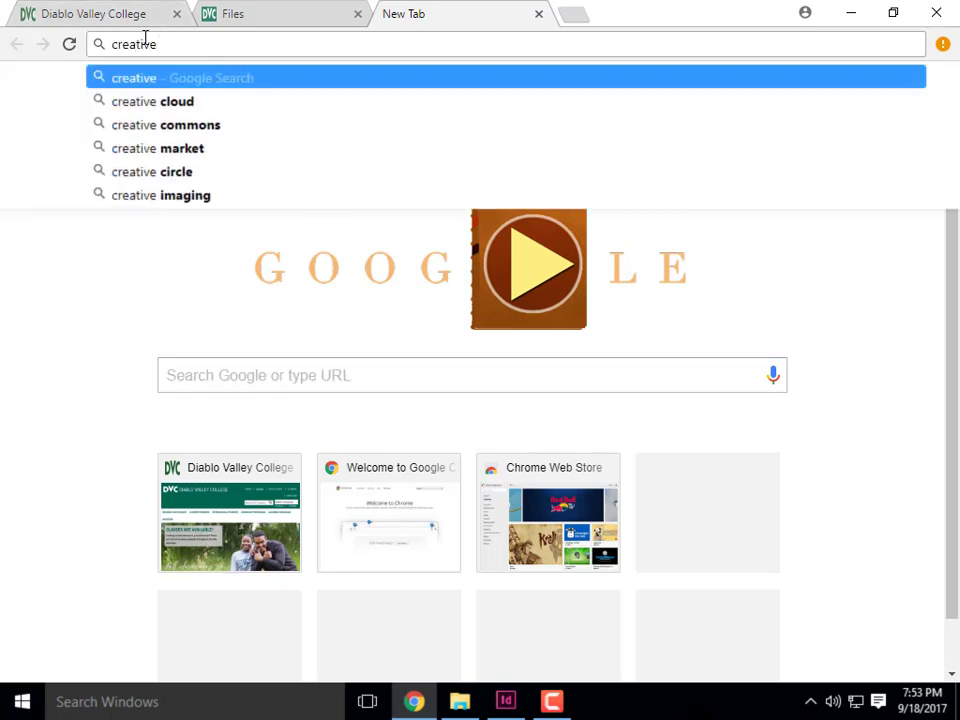
key("BackSpace")
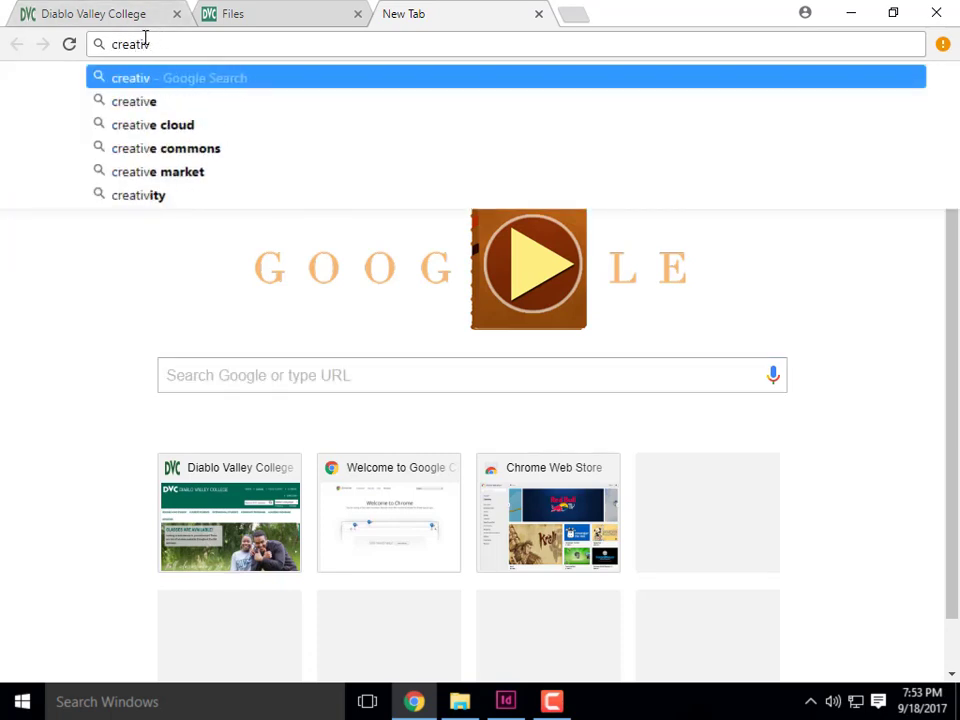
type("ecommens")
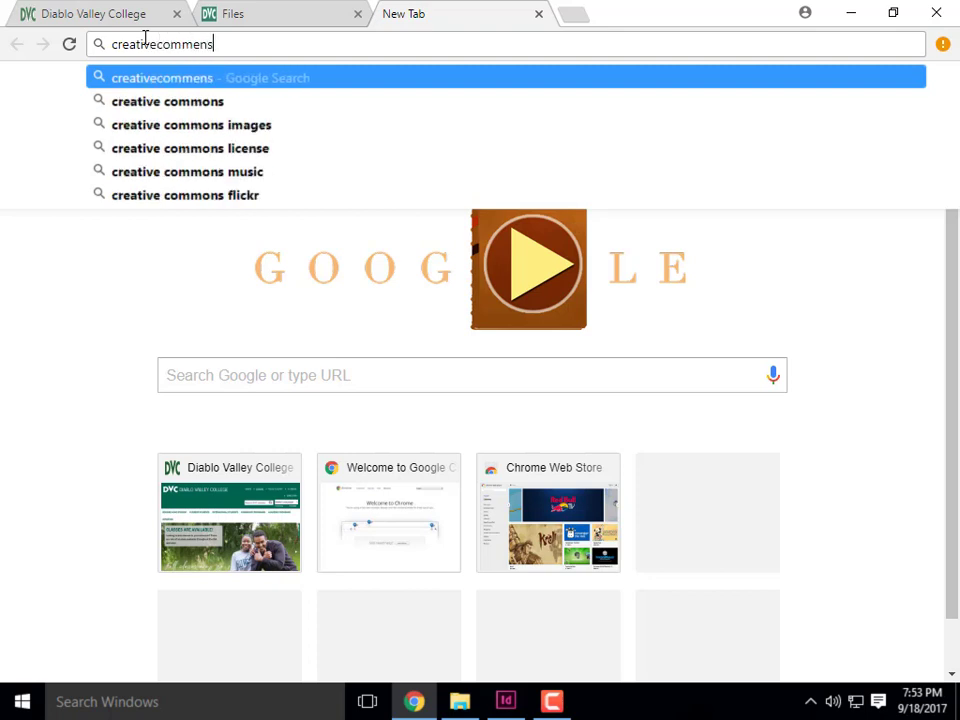
key("BackSpace")
key("BackSpace")
key("BackSpace")
type("i")
key("BackSpace")
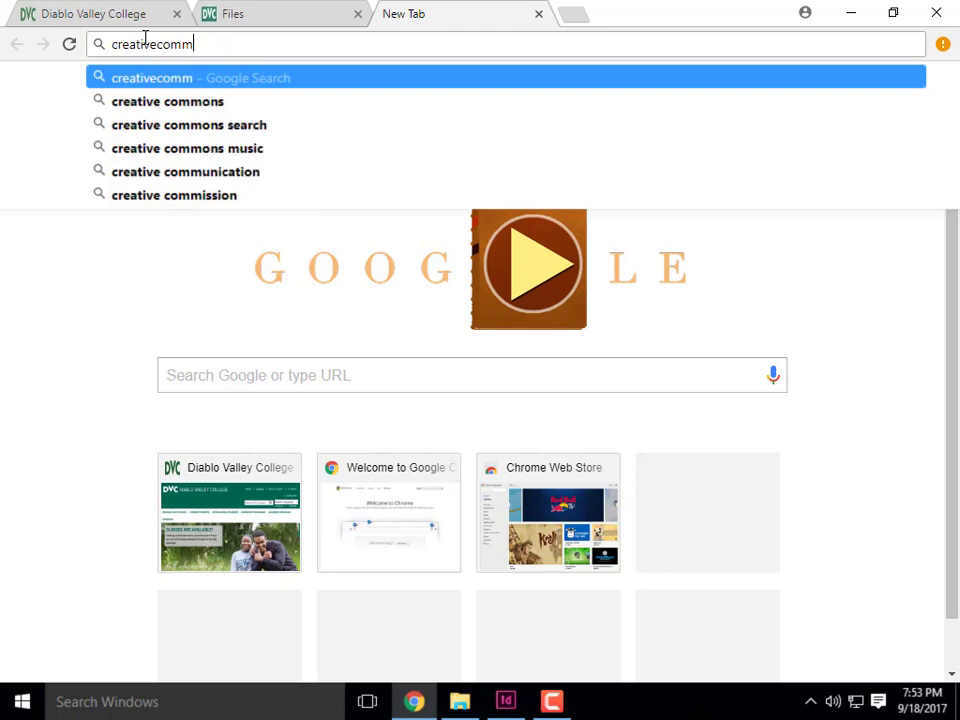
type("ons")
key("Return")
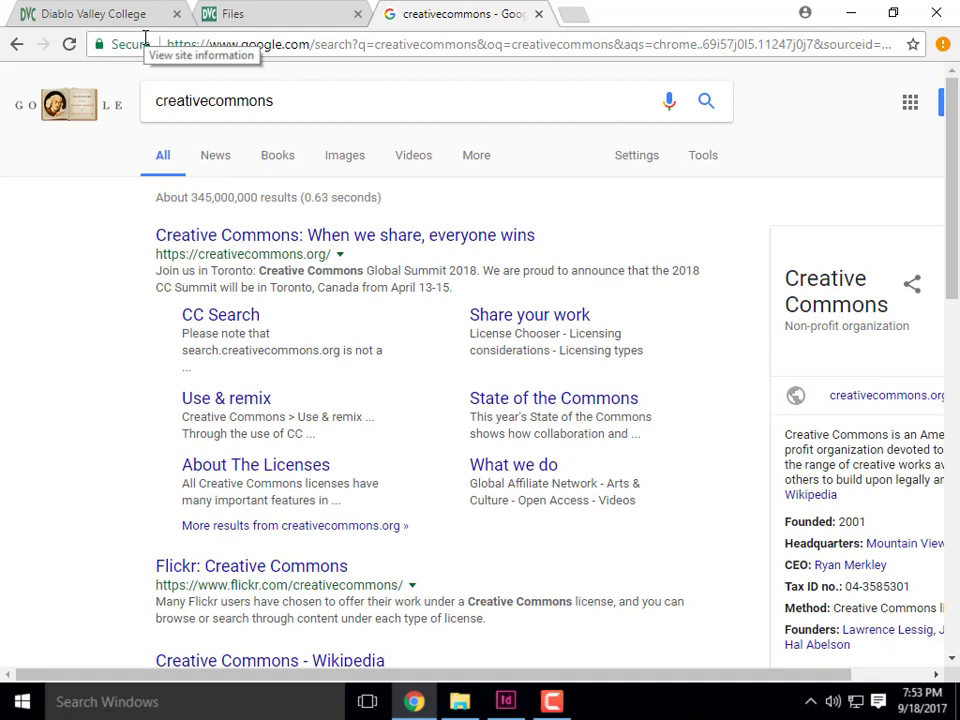
Step: Open the Creative Commons website and go to its CC Search page, dismissing the newsletter pop-ups
left_click(230, 236)
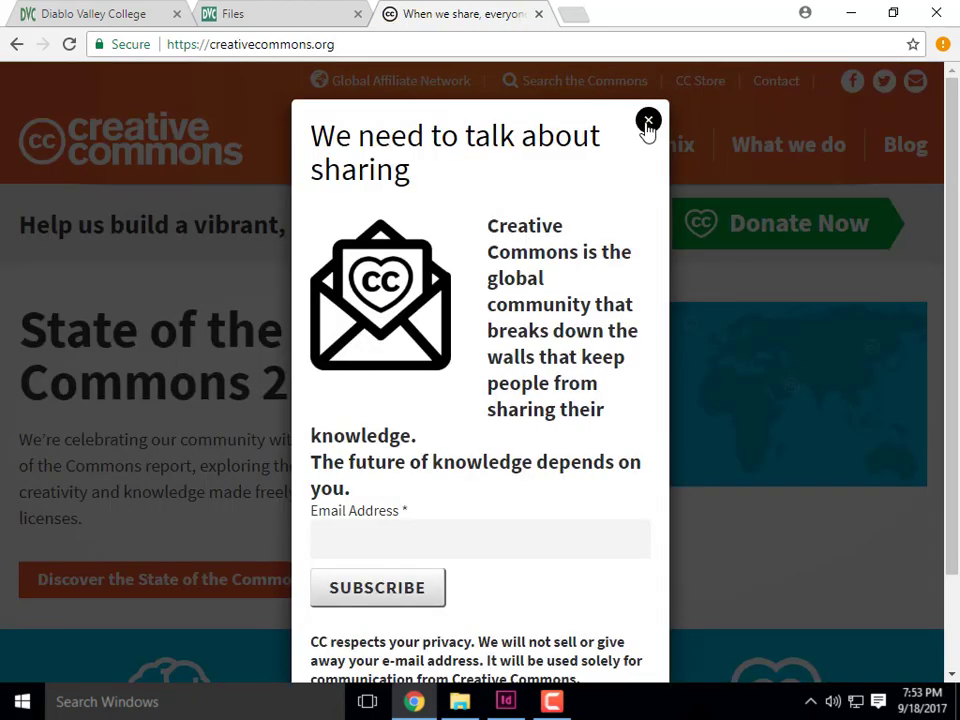
left_click(647, 121)
left_click(600, 84)
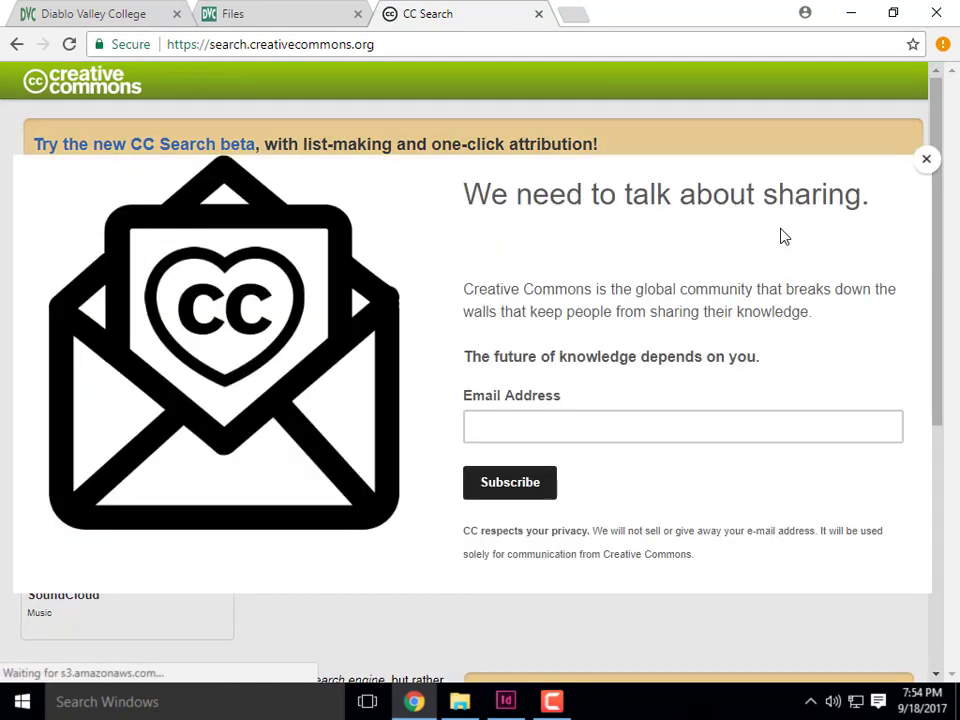
left_click(927, 160)
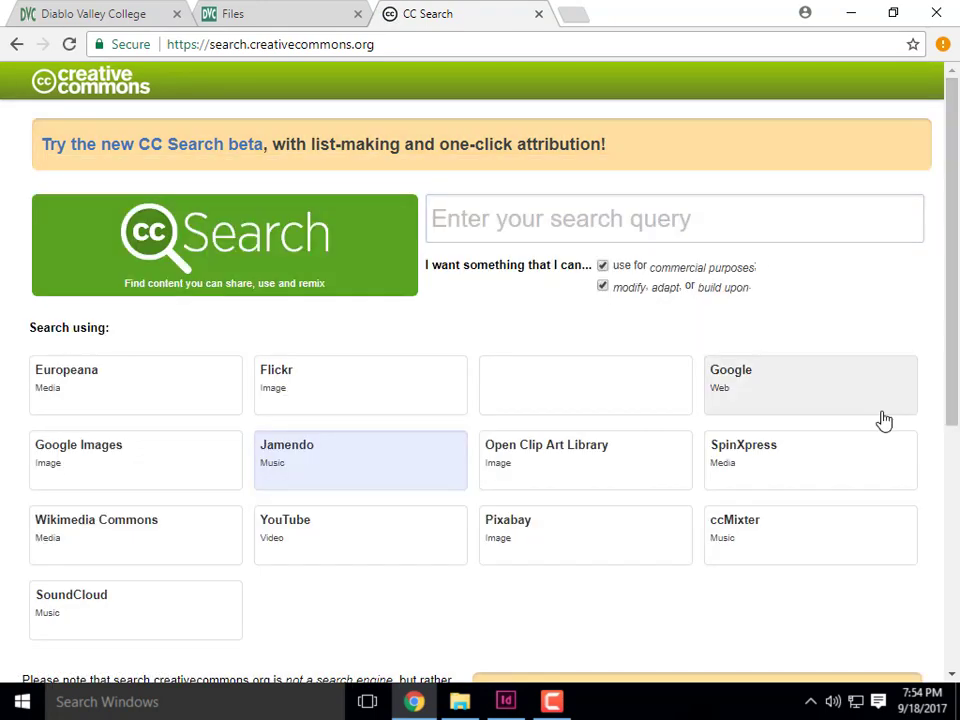
Step: Use CC Search with Flickr as the image source to look for "old barn"
left_click(326, 401)
left_click(482, 219)
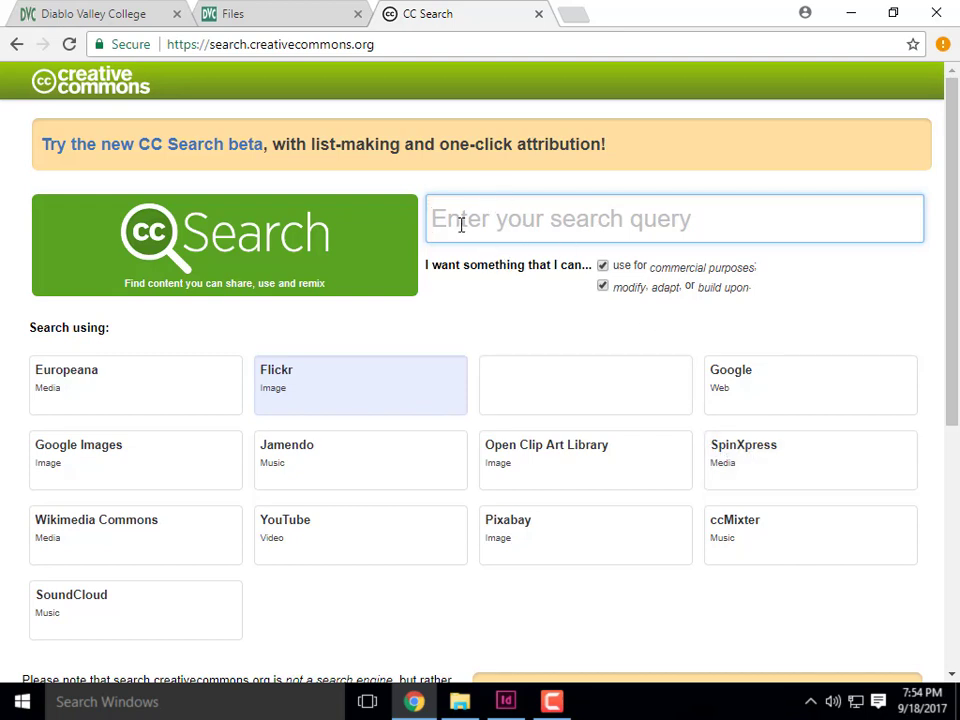
type("old barn")
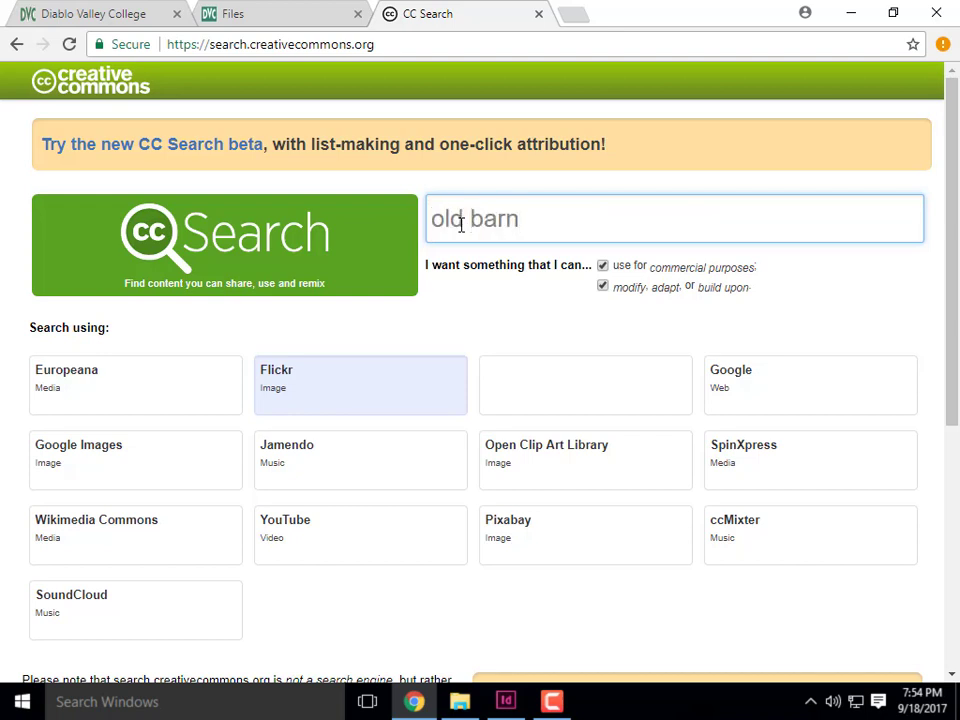
key("Return")
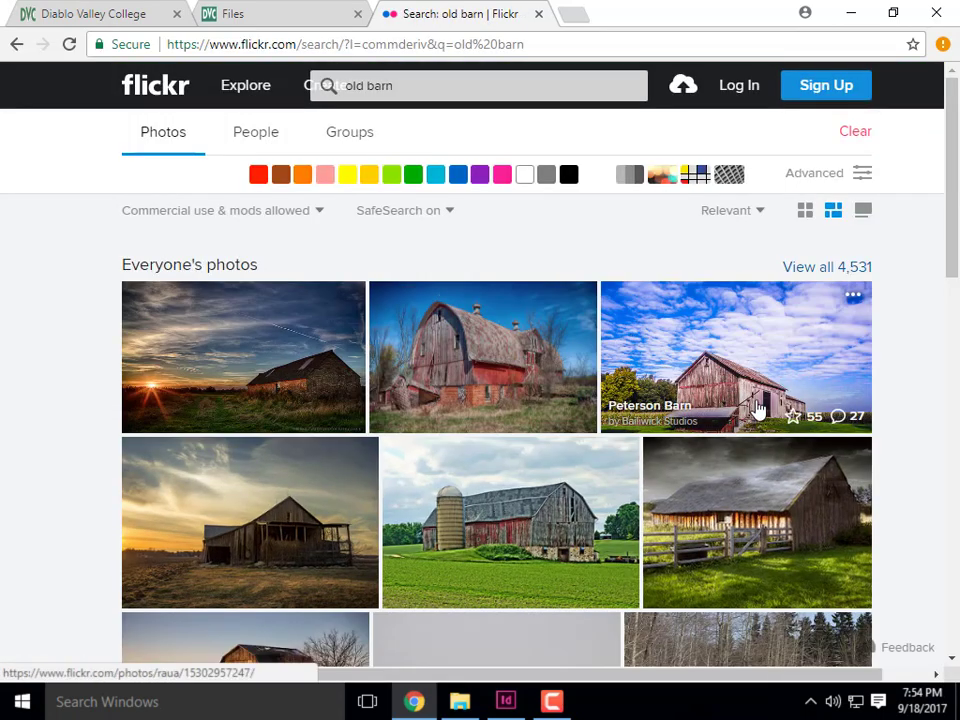
Step: Browse the old barn photos on Flickr for a suitable album cover image, dismissing the sign-up prompt
scroll(566, 404, "down", 1)
scroll(566, 404, "down", 2)
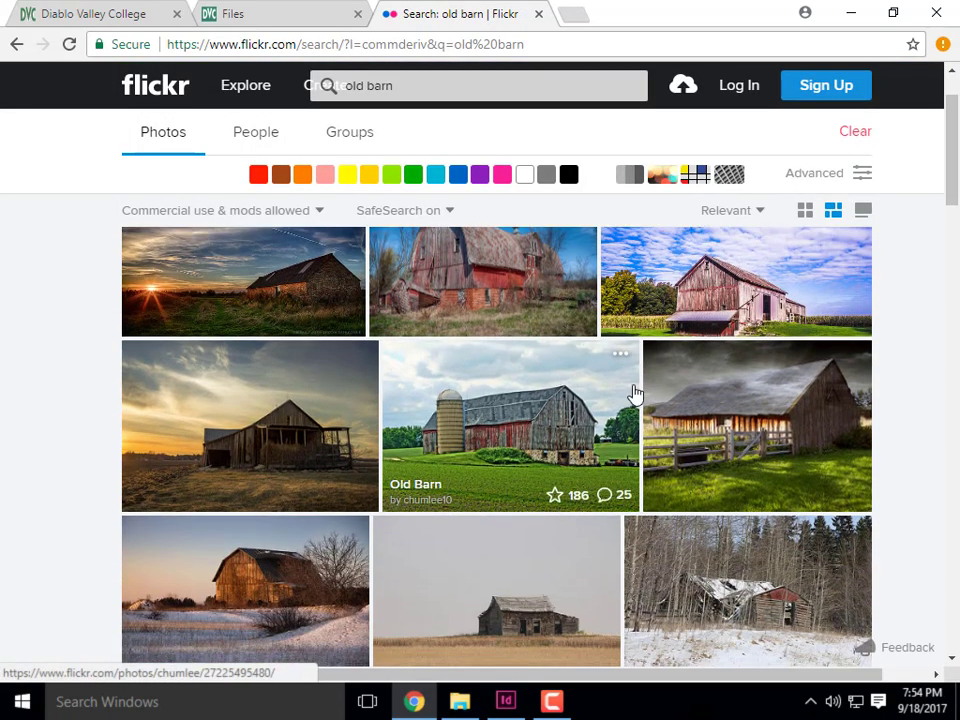
scroll(684, 405, "down", 1)
scroll(684, 405, "down", 1)
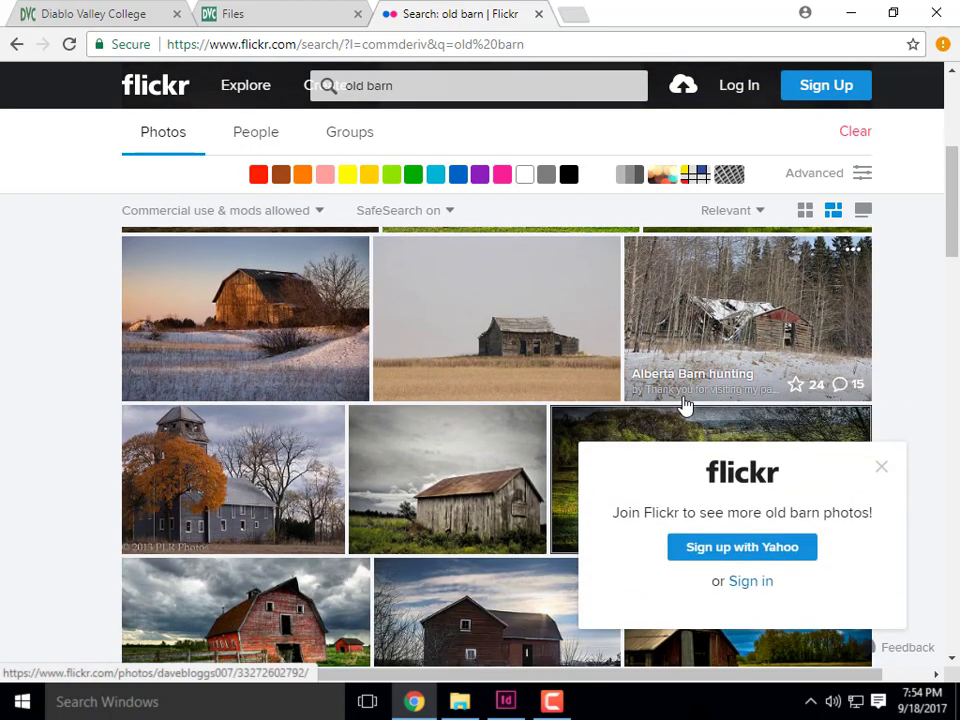
left_click(881, 470)
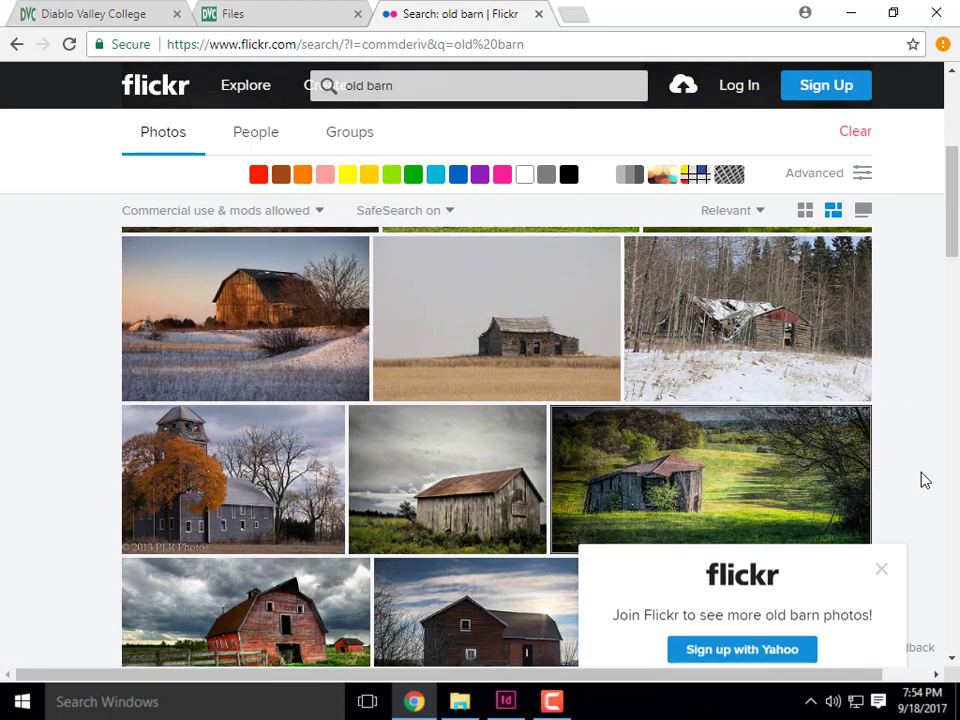
scroll(600, 380, "down", 1)
scroll(26, 418, "down", 2)
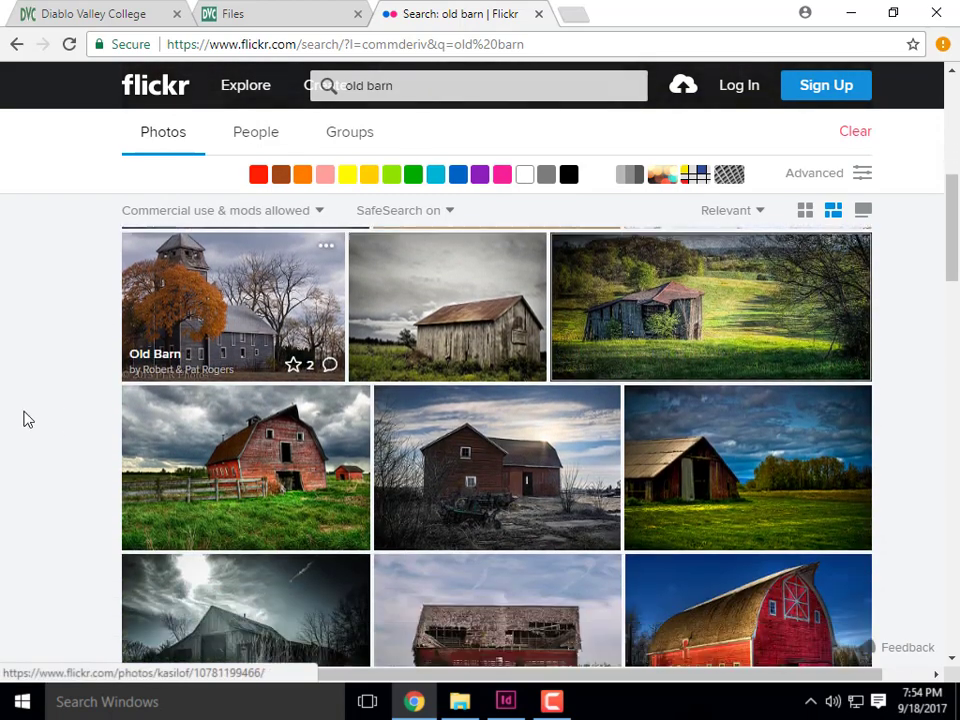
scroll(446, 424, "down", 2)
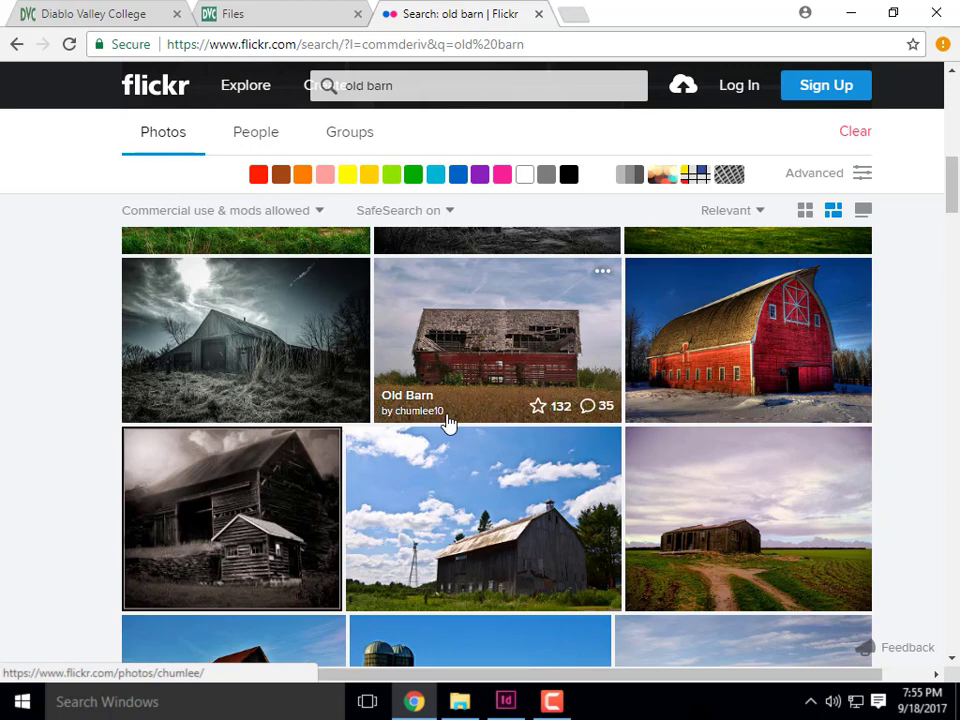
scroll(338, 429, "down", 2)
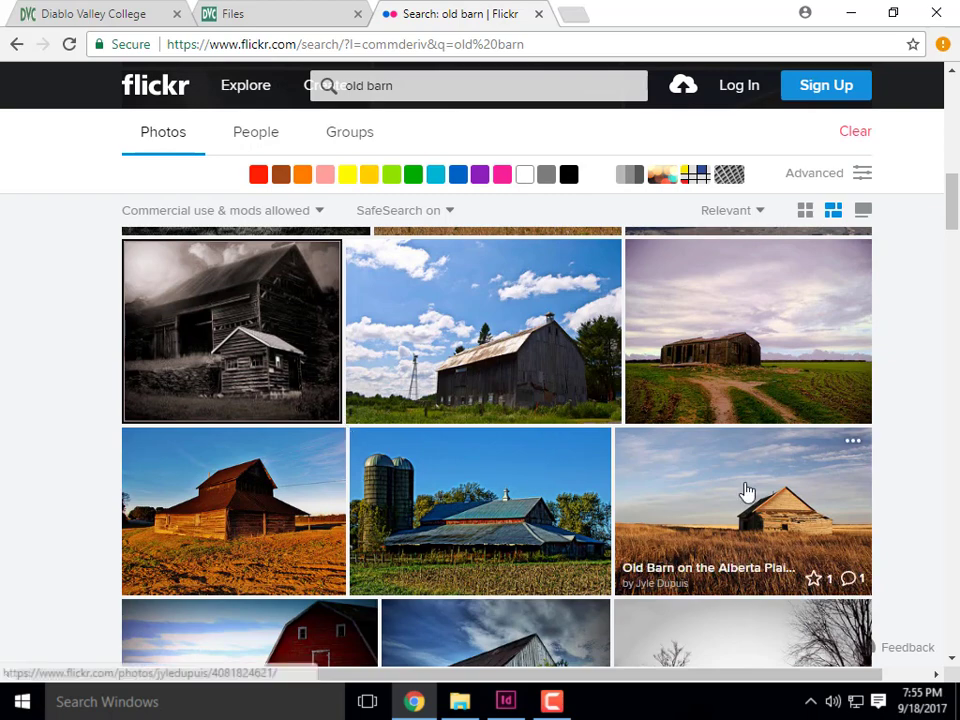
Step: Open the "Old Barn on the Alberta Plains" photo on Flickr and download its Original (3827 × 2503) size
left_click(765, 520)
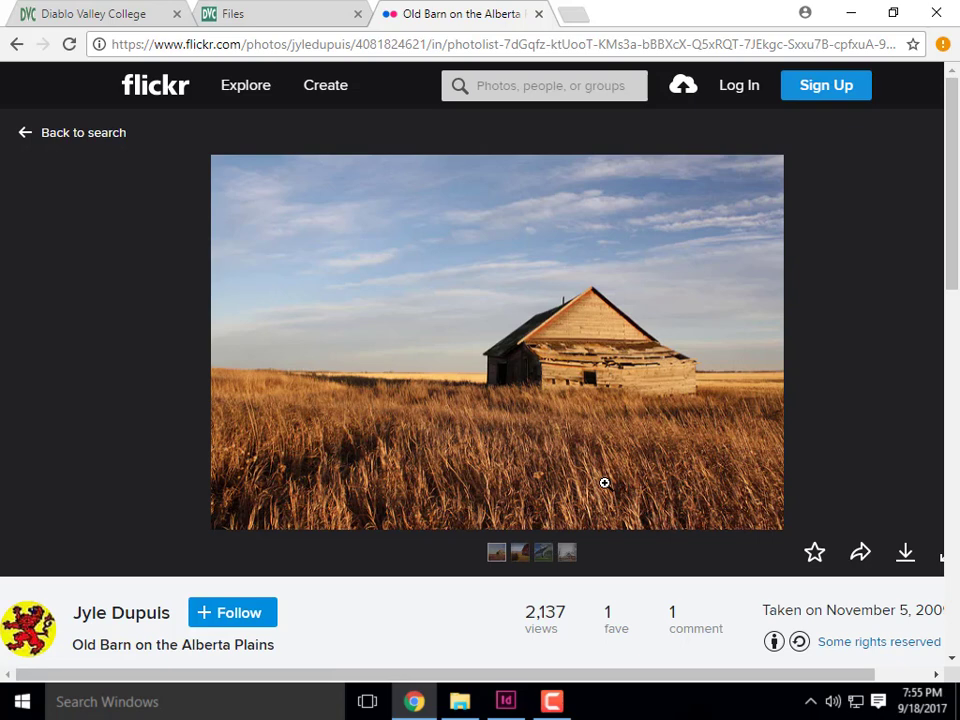
left_click(905, 558)
left_click(840, 486)
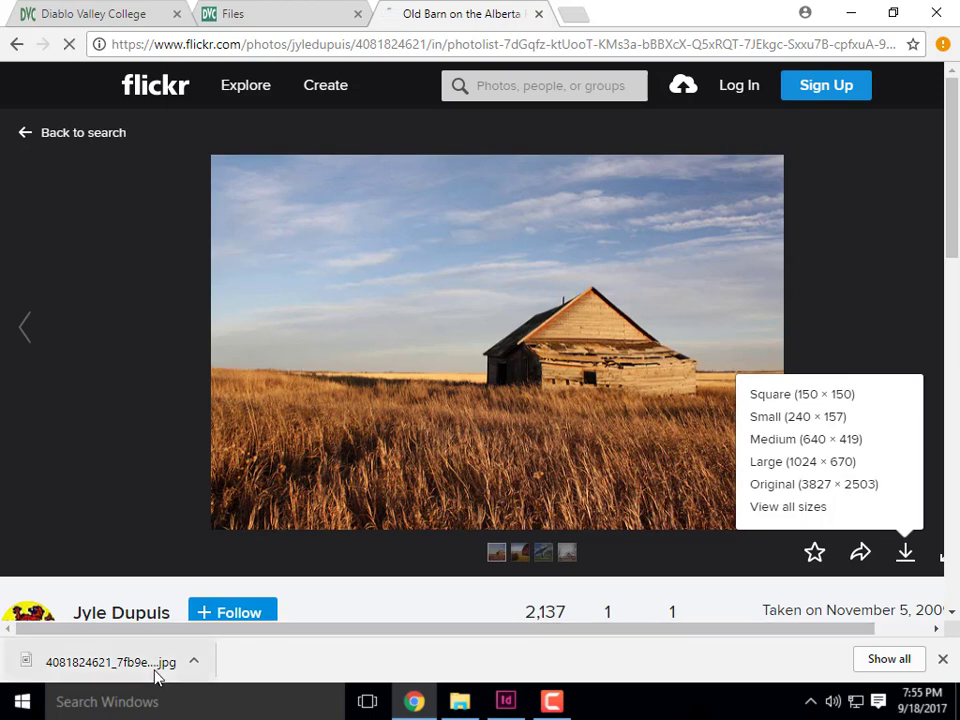
Step: Uncover the desktop behind Chrome and InDesign, copy the downloaded barn photo onto it, and minimize Chrome
left_click_drag(737, 6, 376, 74)
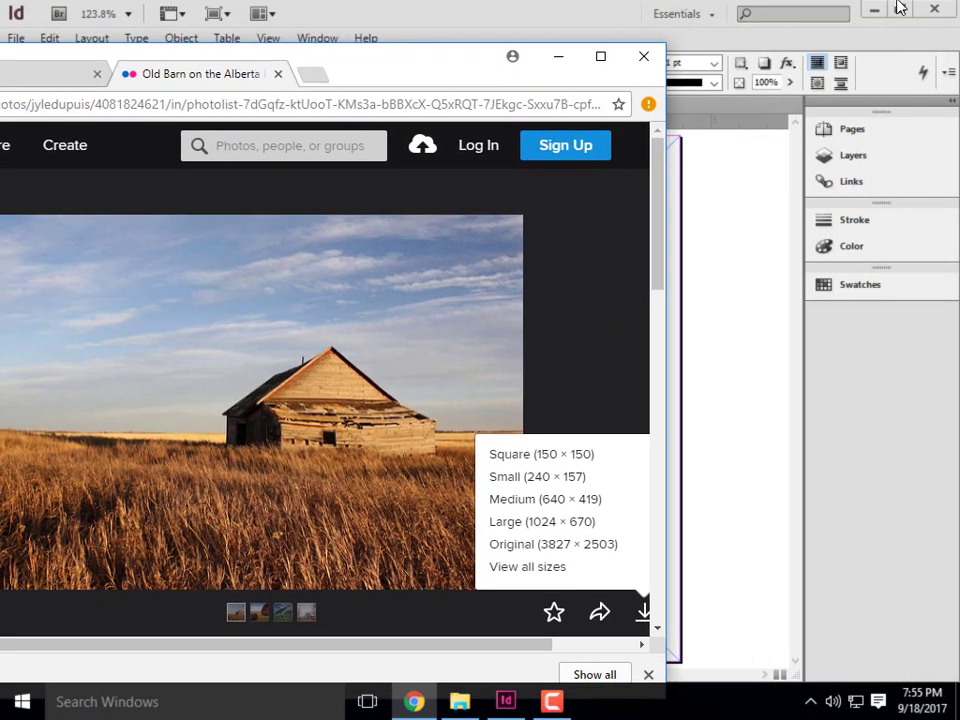
left_click(874, 9)
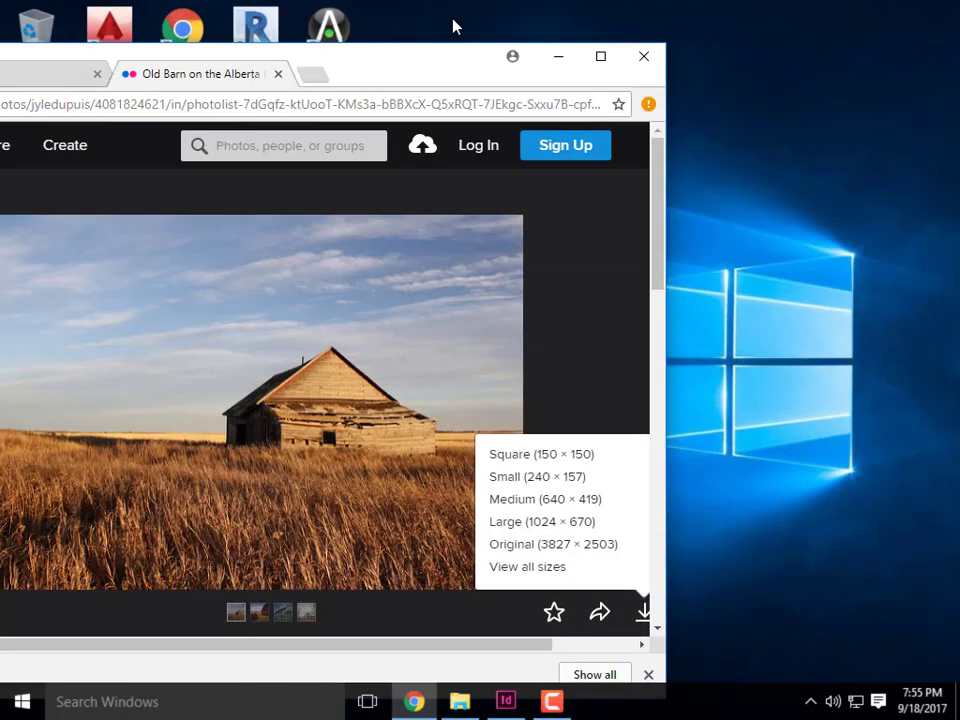
left_click_drag(557, 66, 628, 21)
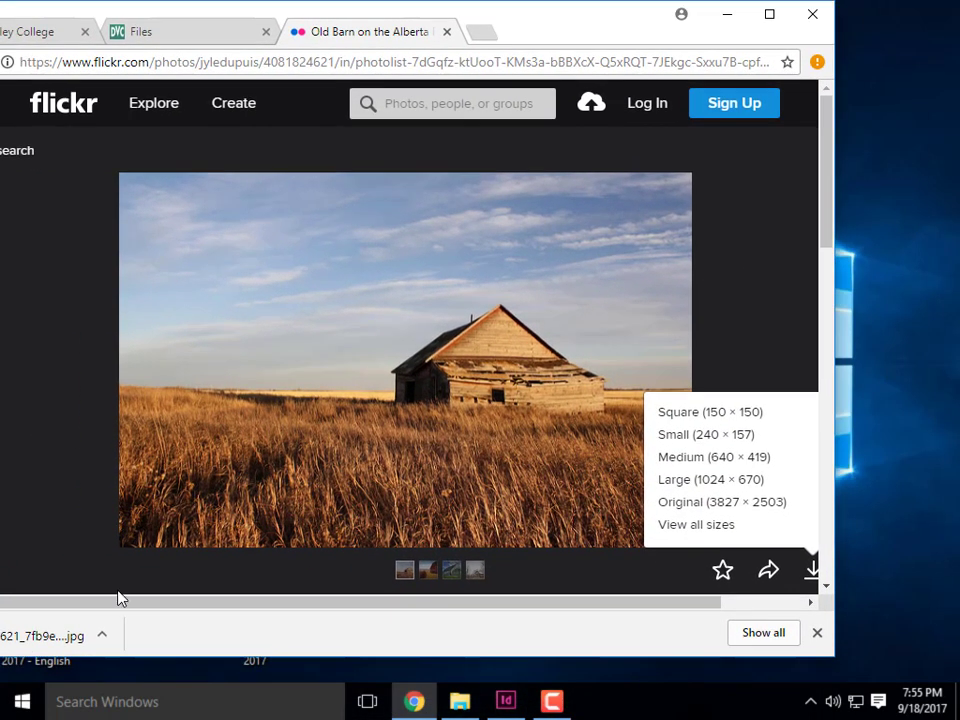
left_click_drag(50, 635, 920, 270)
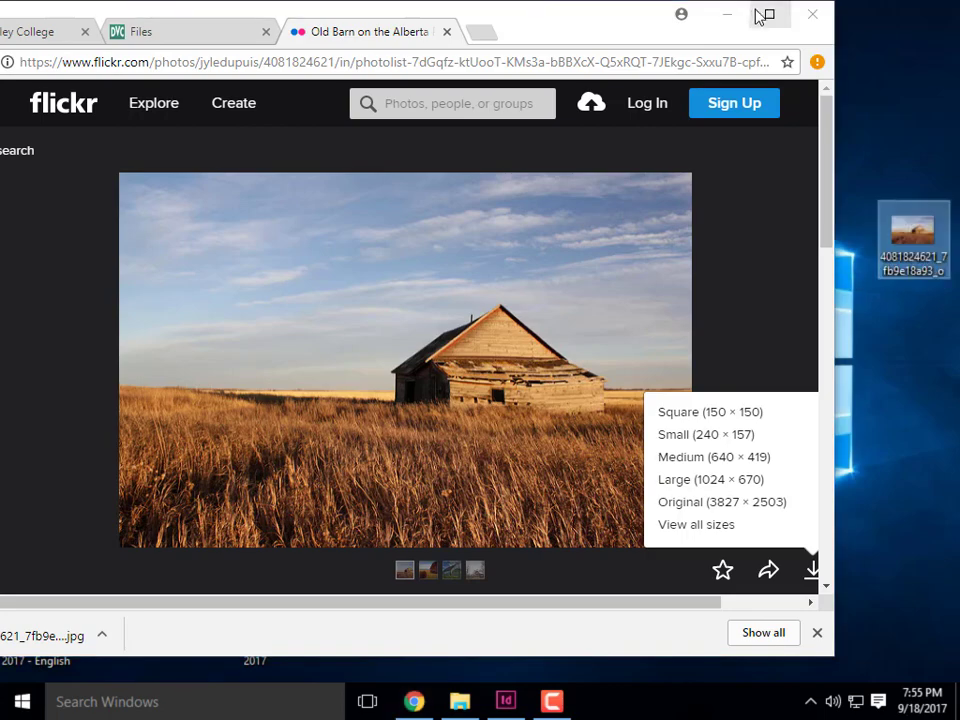
left_click(729, 15)
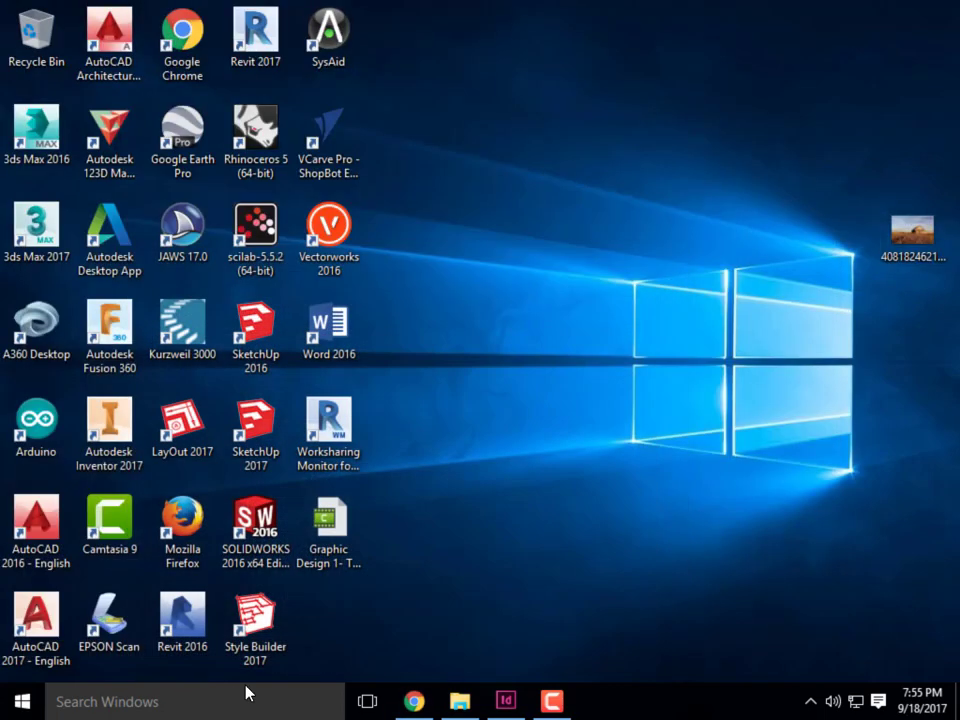
Step: Switch to File Explorer and copy the barn photo from the desktop into the Album Cover Imegery folder
left_click(464, 703)
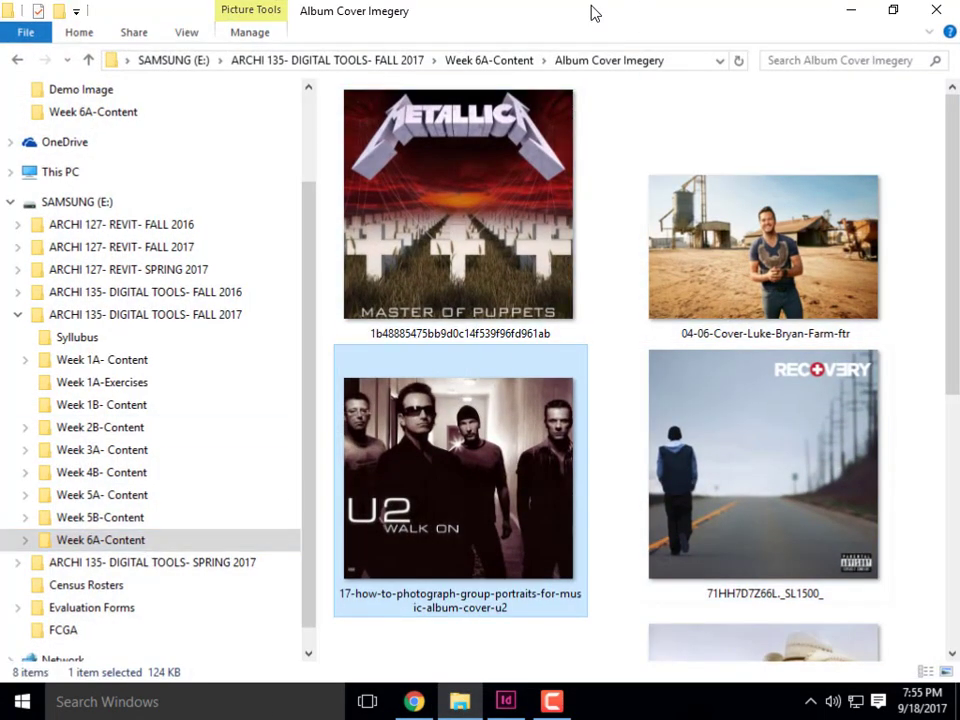
left_click_drag(593, 10, 255, 26)
left_click_drag(910, 228, 535, 322)
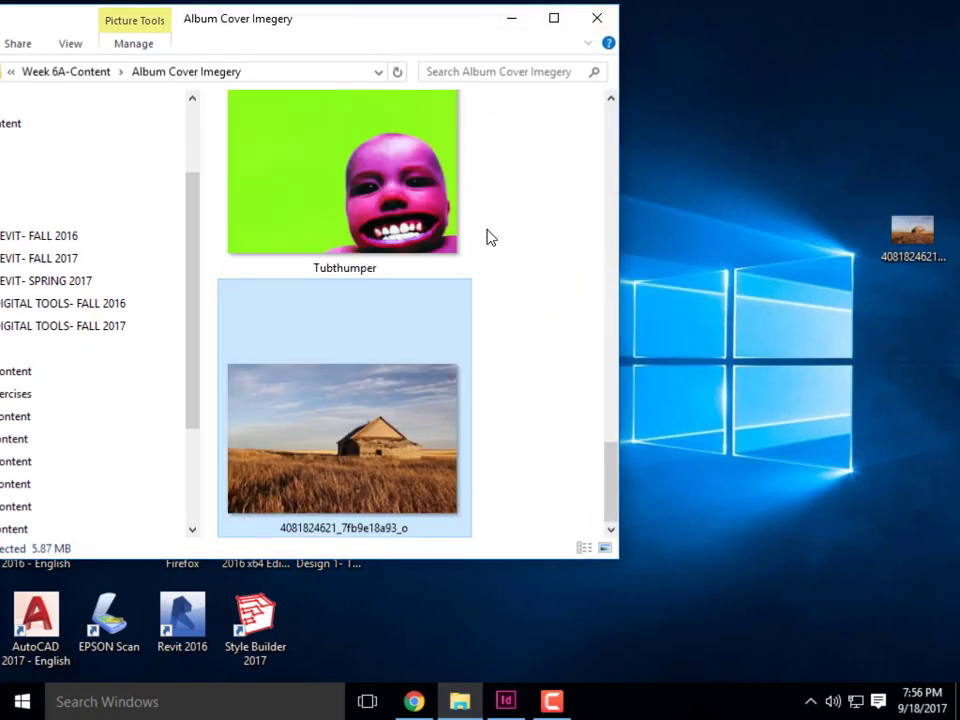
scroll(497, 249, "up", 5)
scroll(501, 247, "up", 3)
left_click(511, 18)
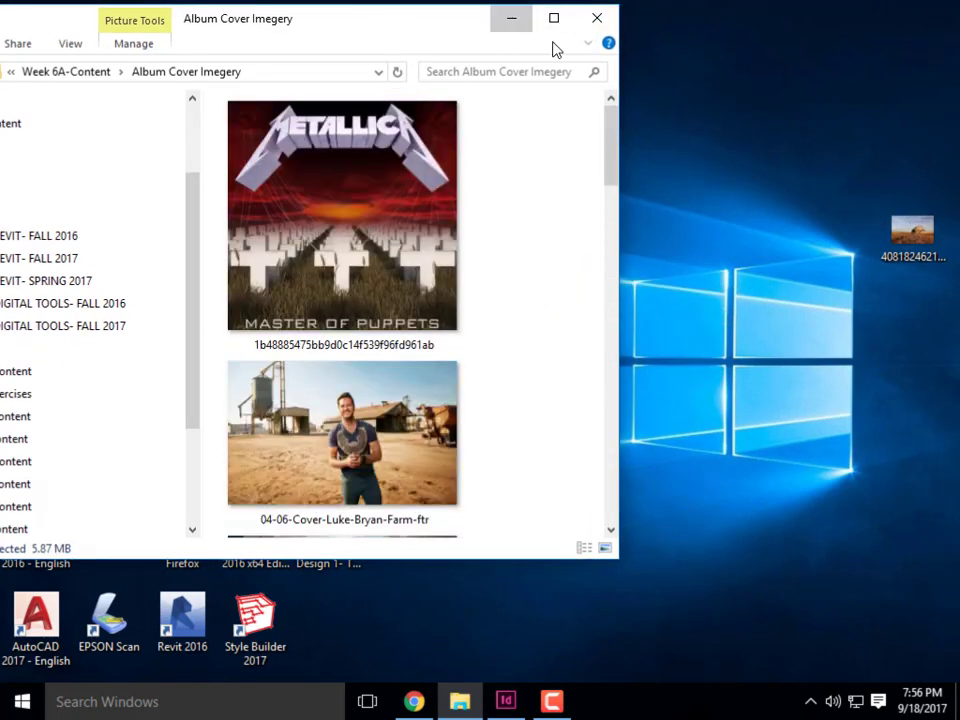
Step: Switch to InDesign, start Place for the full-page frame, and open the Album Cover Imegery folder with large icons
left_click(505, 700)
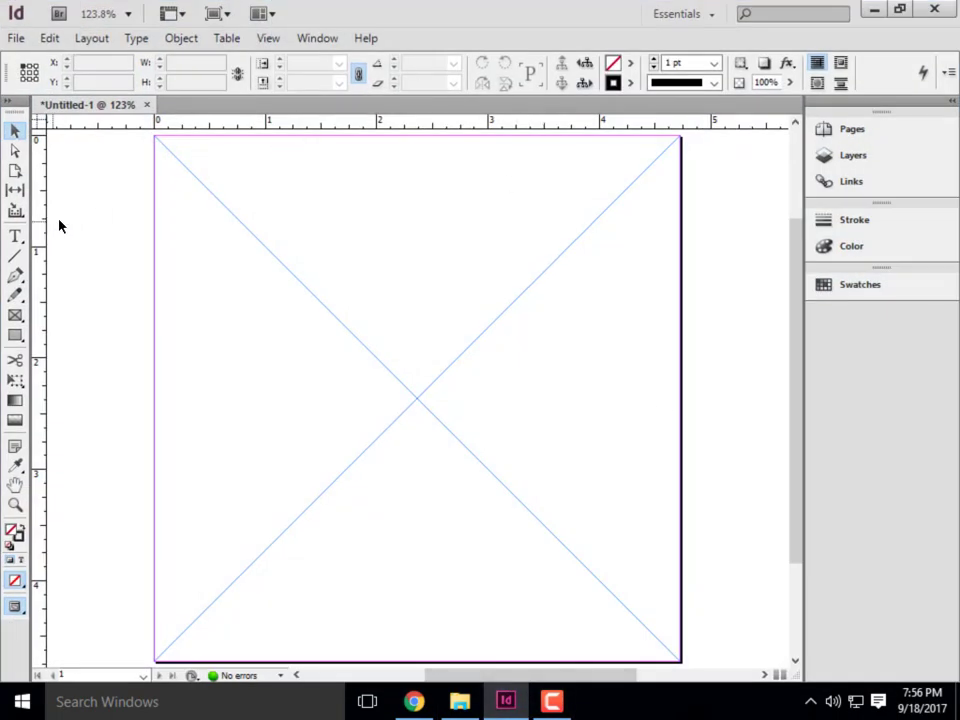
left_click(201, 188)
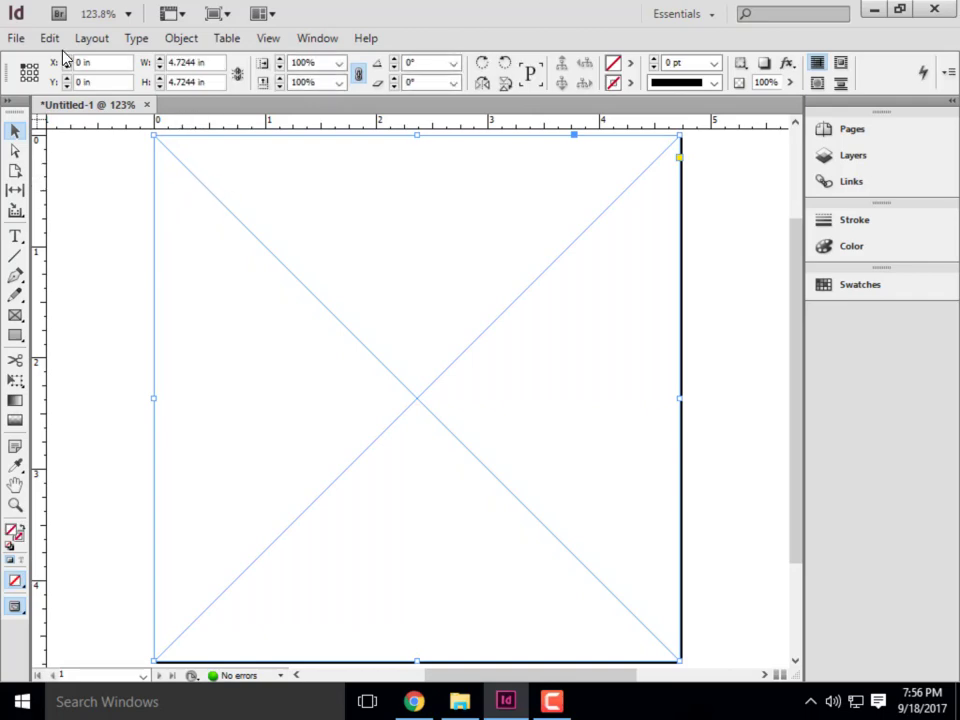
left_click(15, 38)
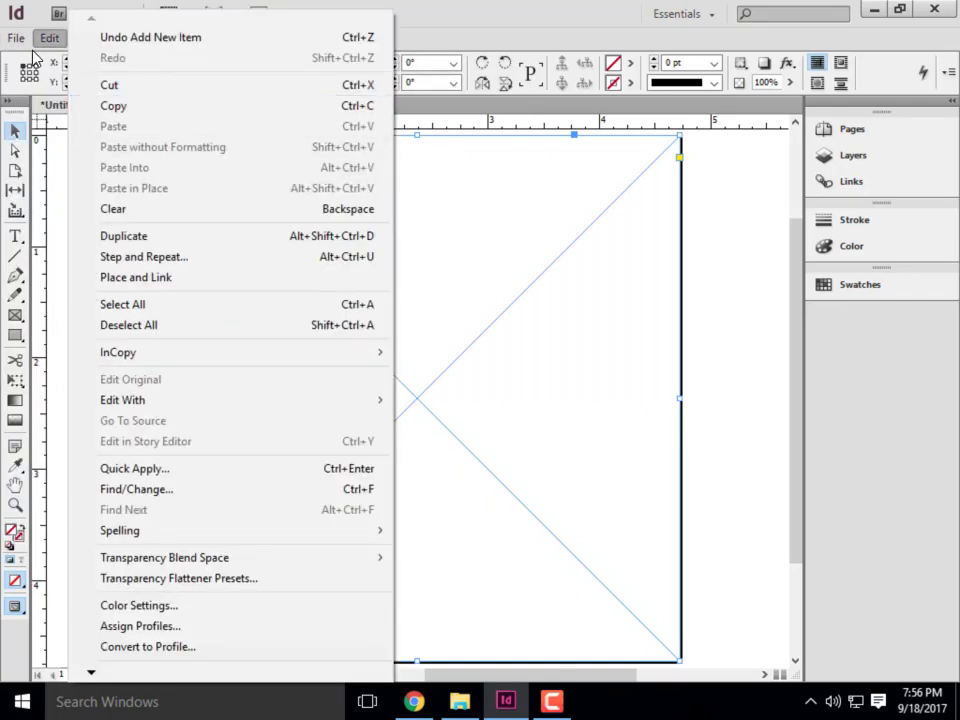
left_click(48, 258)
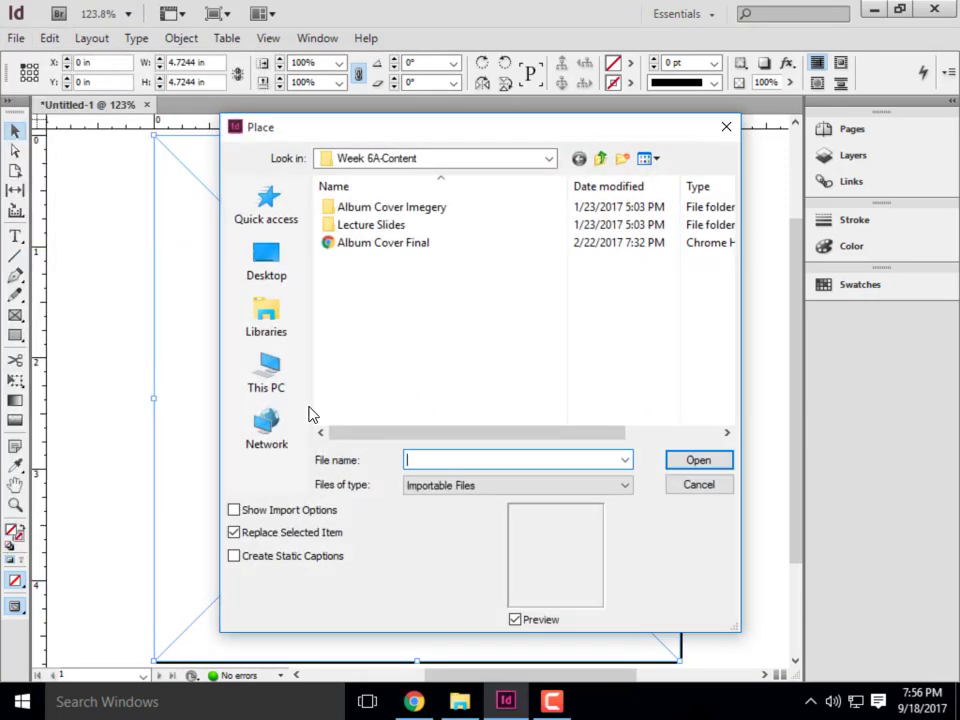
left_click(549, 160)
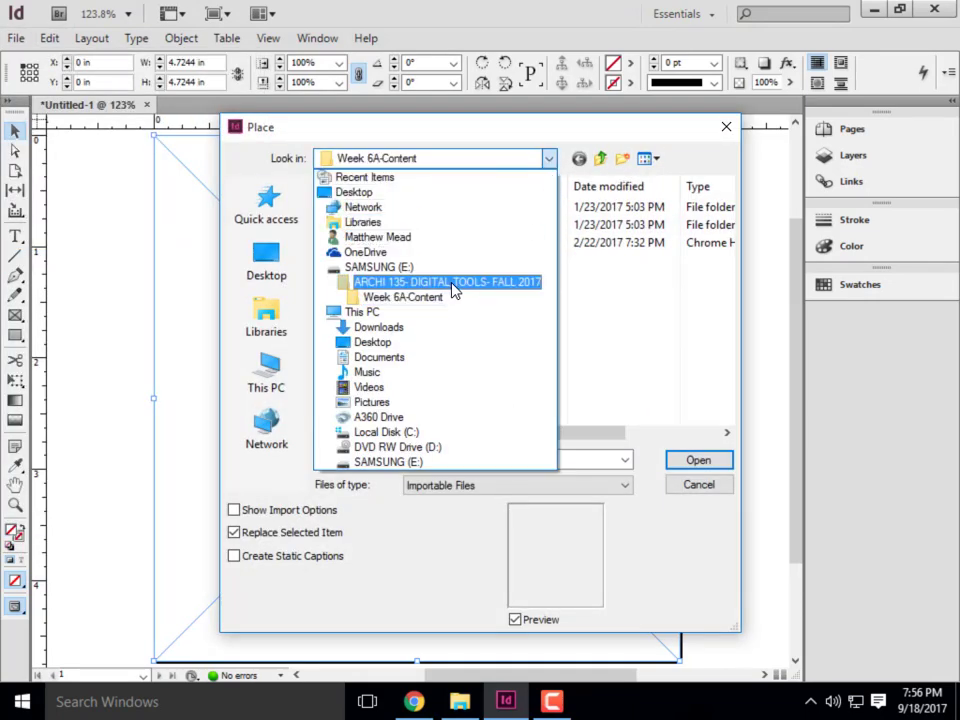
left_click(437, 299)
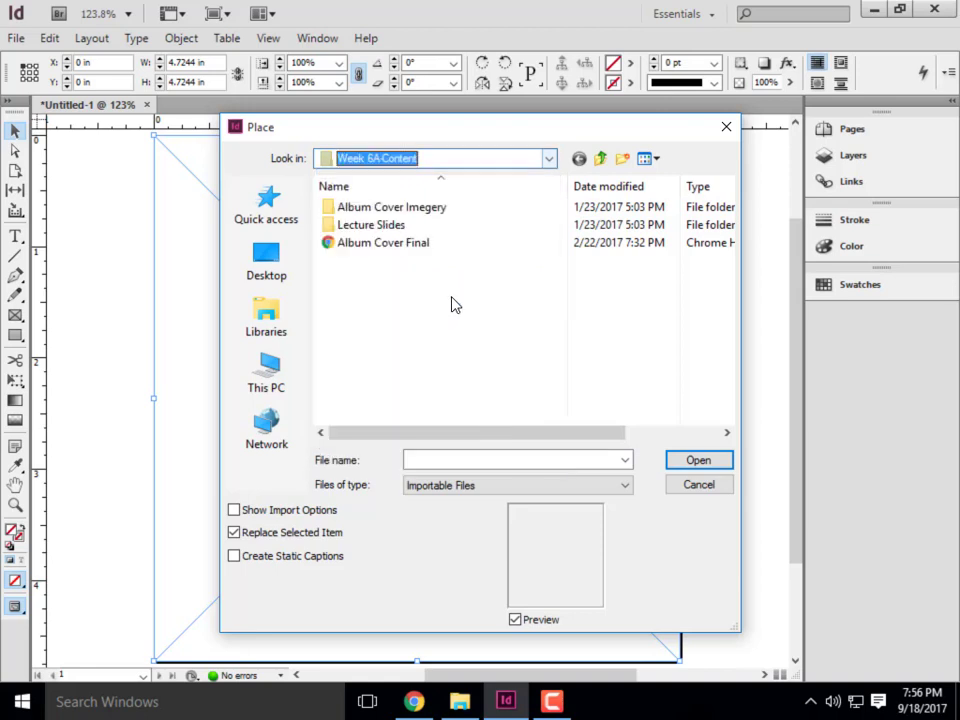
double_click(441, 210)
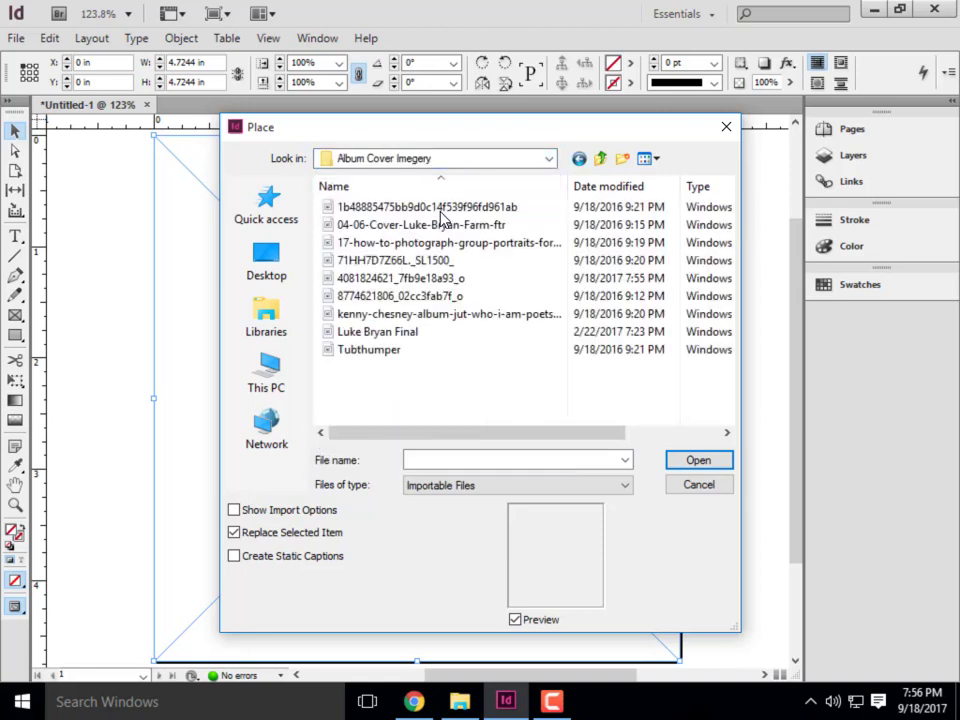
left_click(645, 158)
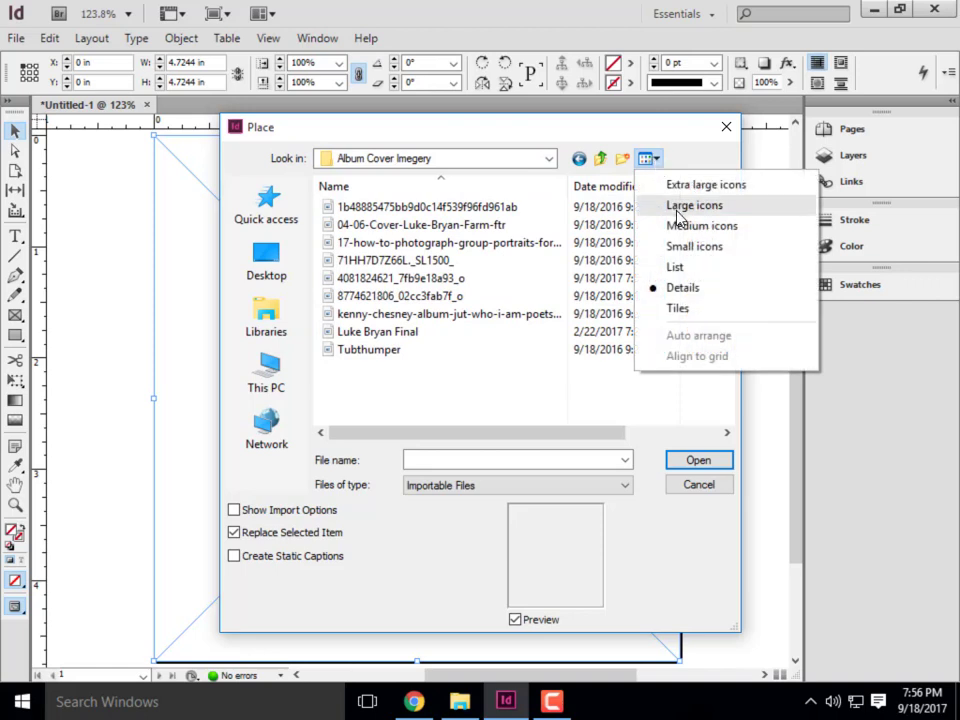
left_click(652, 206)
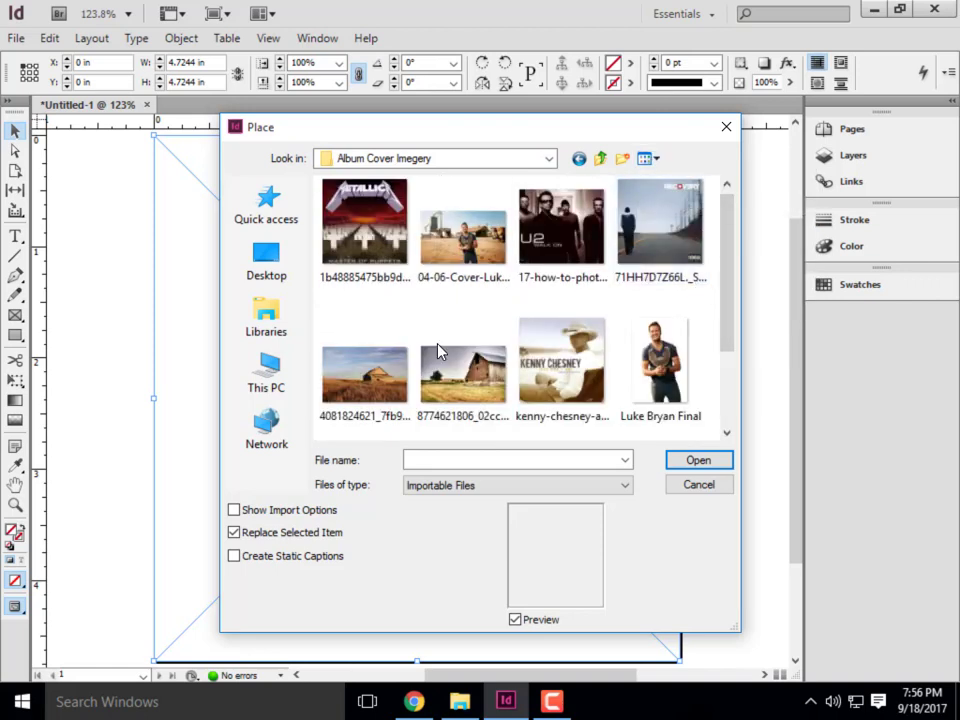
left_click(405, 375)
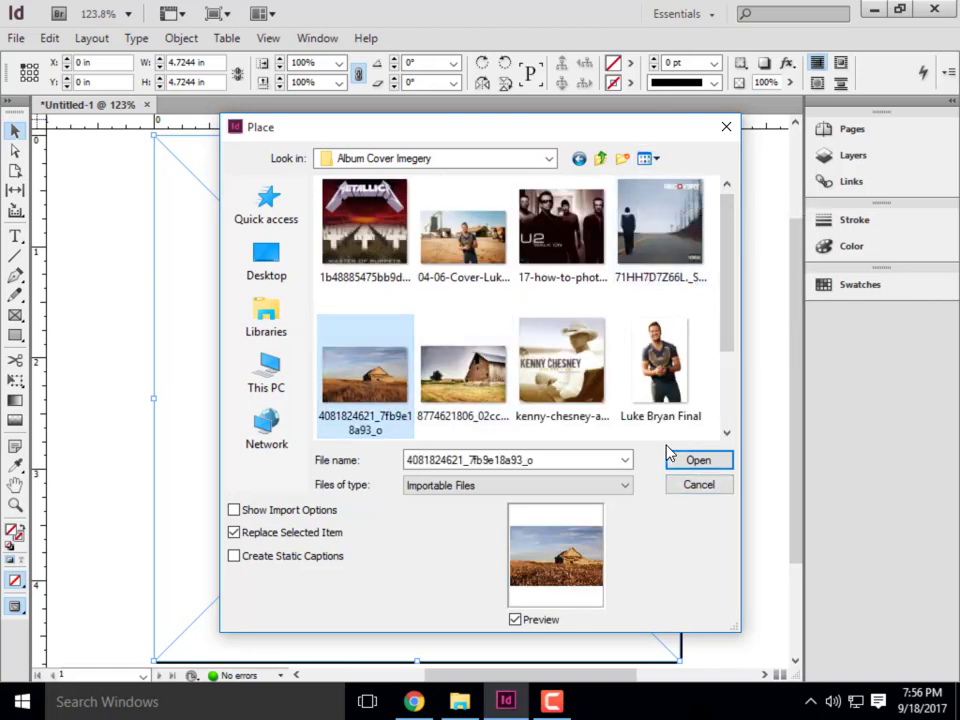
left_click(699, 460)
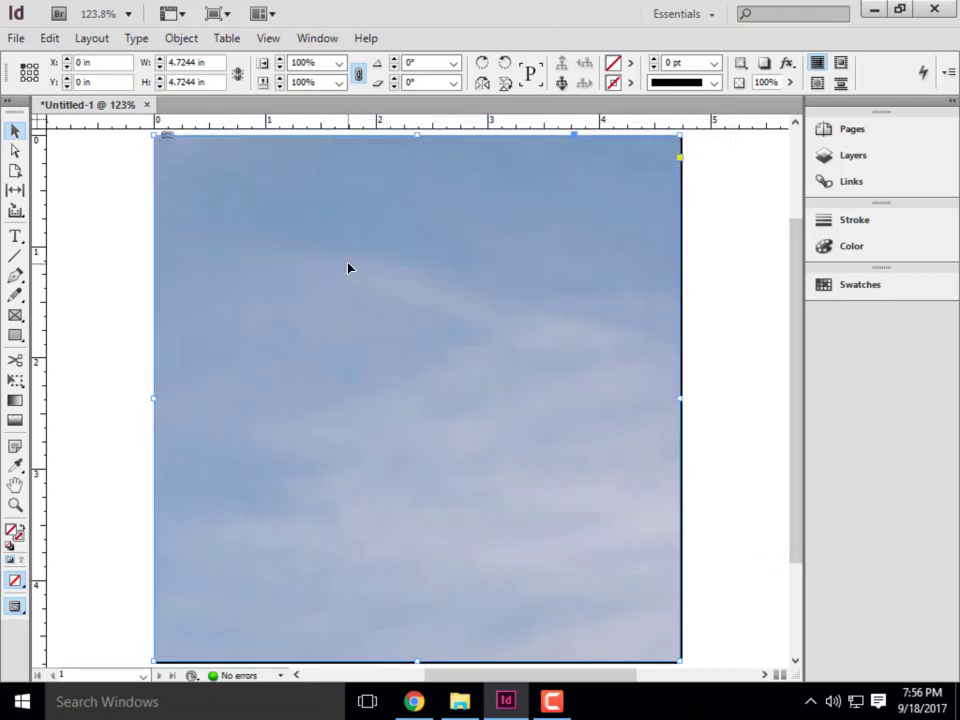
scroll(287, 263, "down", 2)
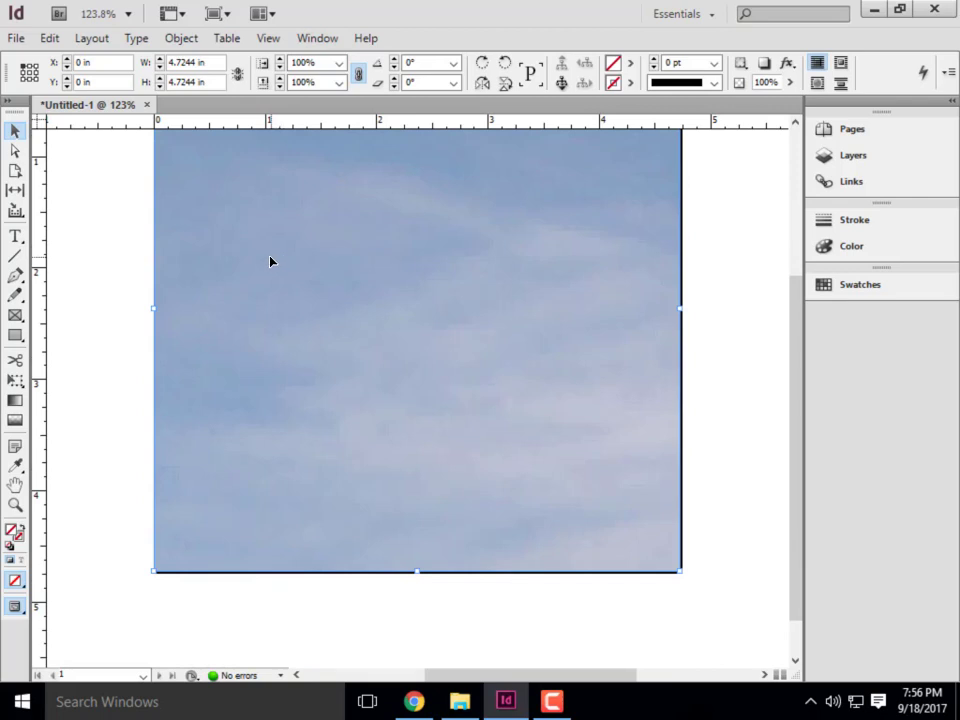
key("ctrl+z")
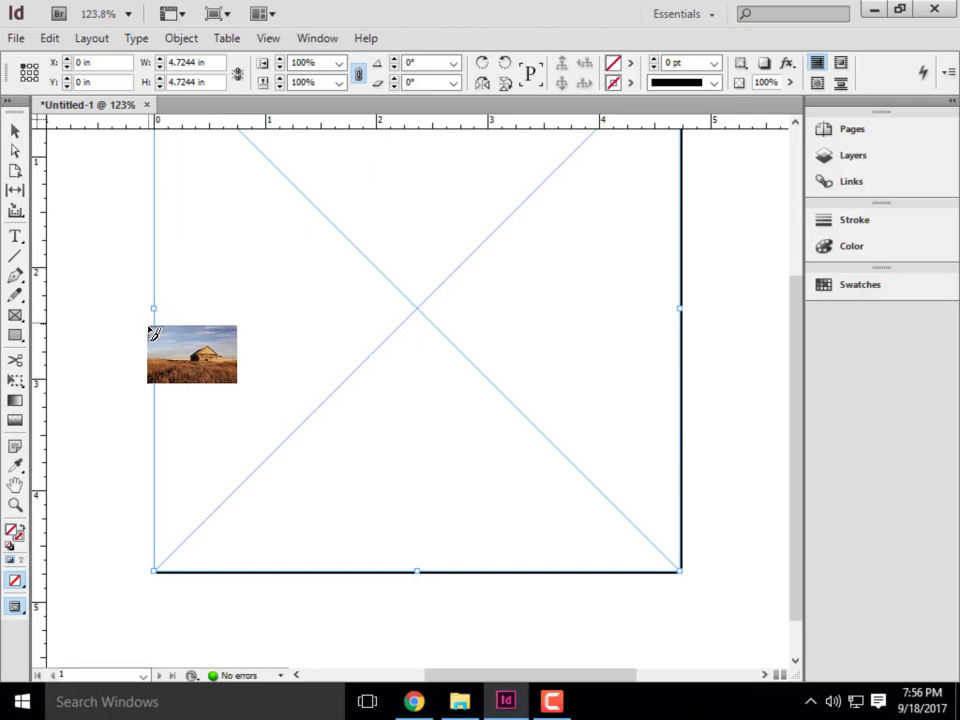
Step: Place the loaded barn photo outside the frame at full size and move it to about X -11.34 in, Y -7.13 in
left_click(88, 334)
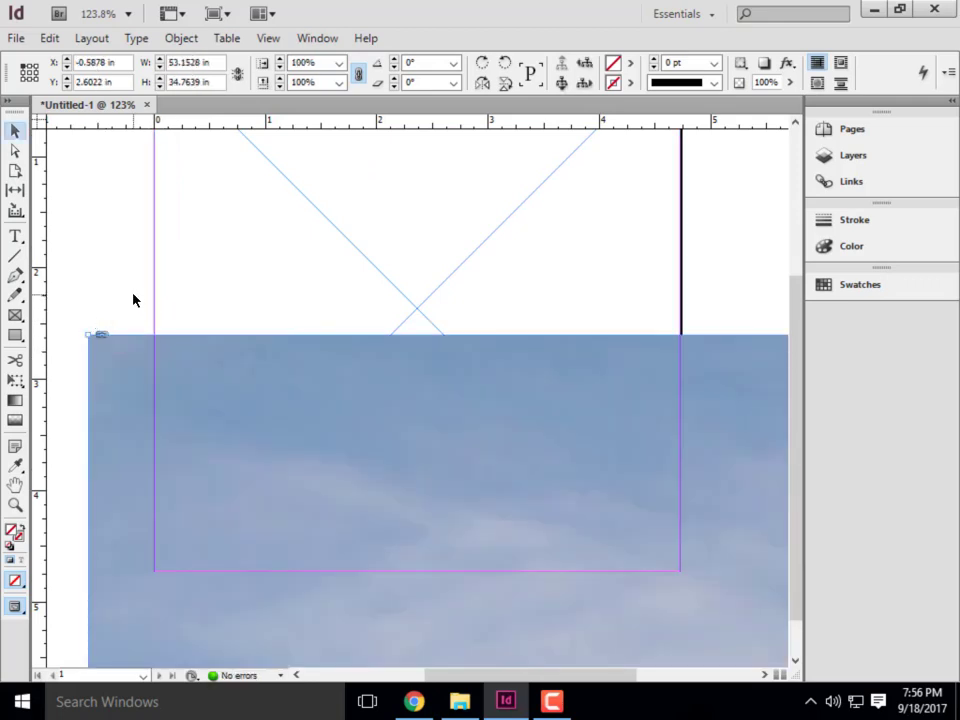
scroll(137, 272, "down", 4)
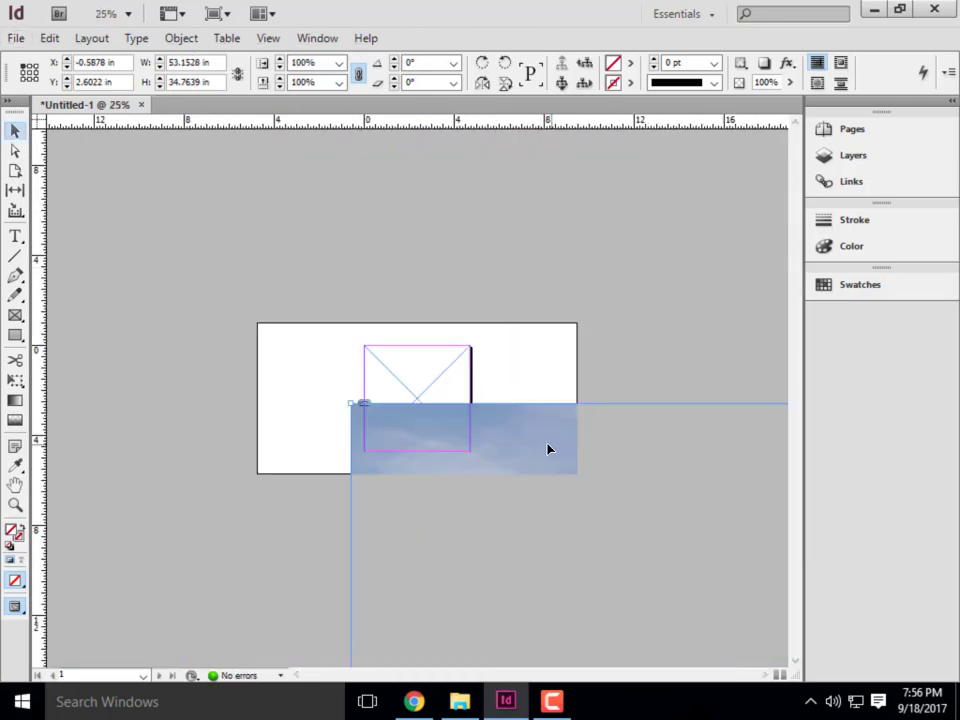
left_click_drag(549, 448, 309, 236)
scroll(284, 268, "down", 3)
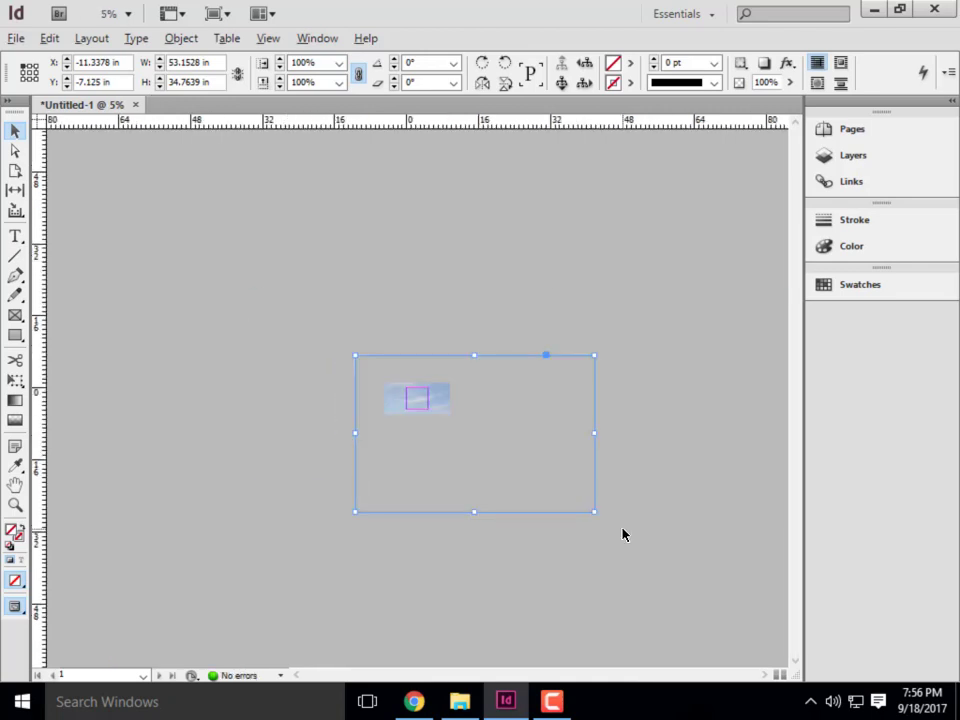
scroll(493, 426, "up", 2)
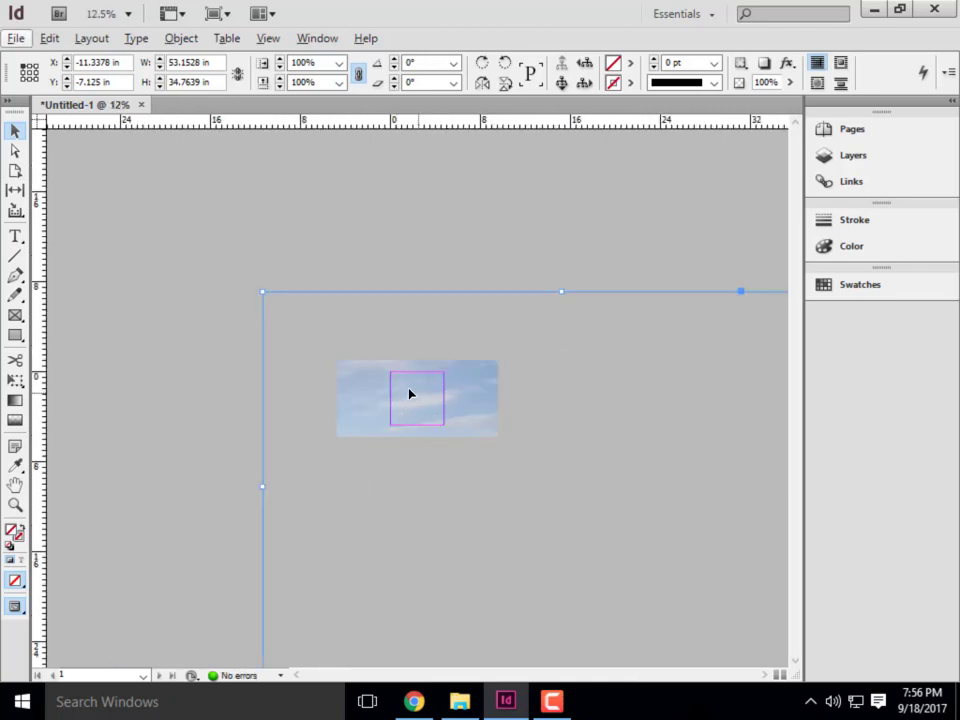
scroll(216, 394, "down", 2)
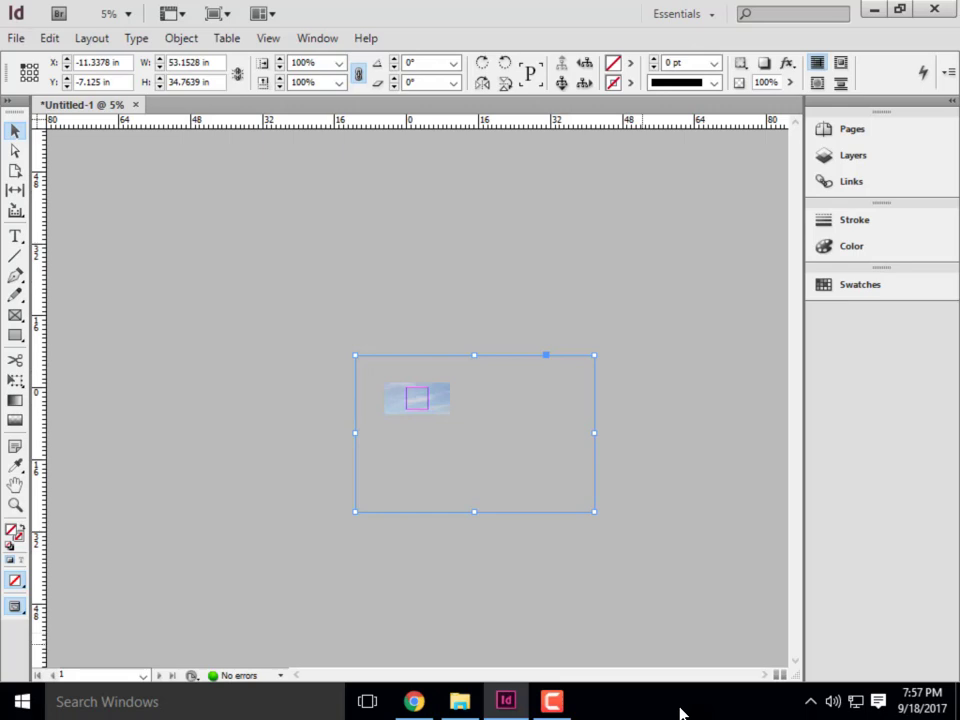
Step: Undo the move and placement of the loose barn photo and cancel the loaded place cursor
key("ctrl+z")
key("ctrl+z")
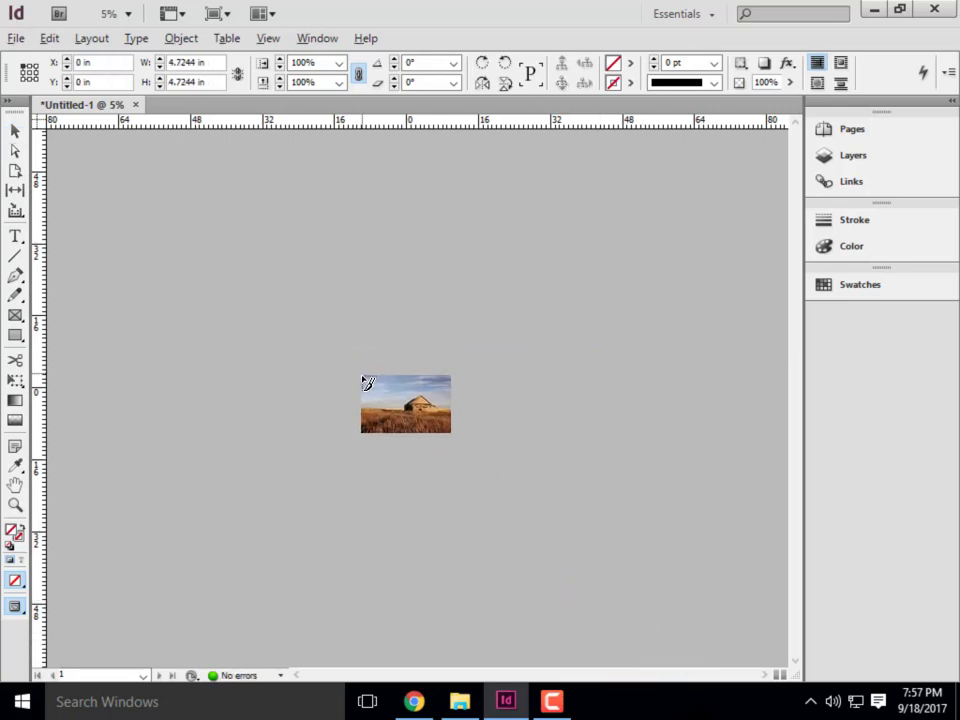
key("Escape")
key("Escape")
scroll(420, 395, "up", 5)
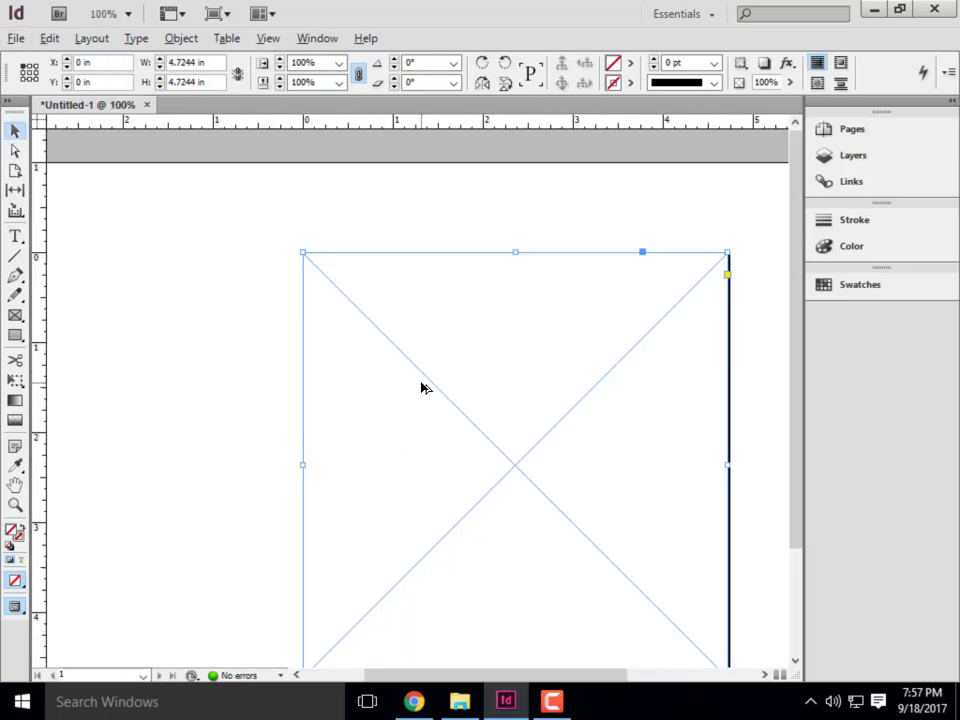
scroll(415, 370, "down", 2)
left_click(249, 304)
left_click(358, 272)
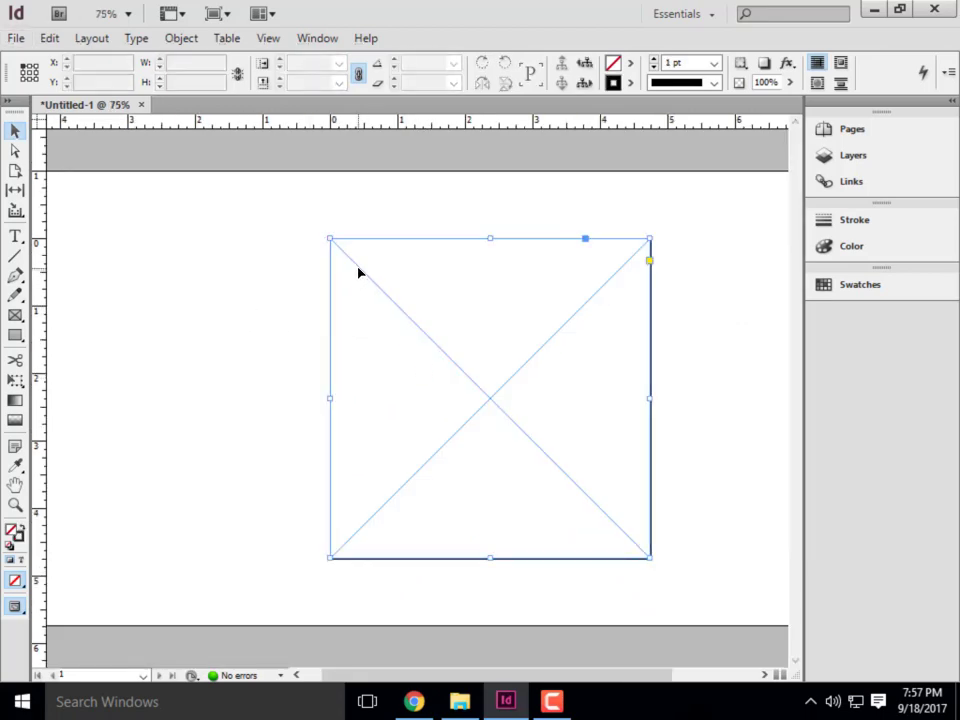
left_click(17, 38)
mouse_move(49, 38)
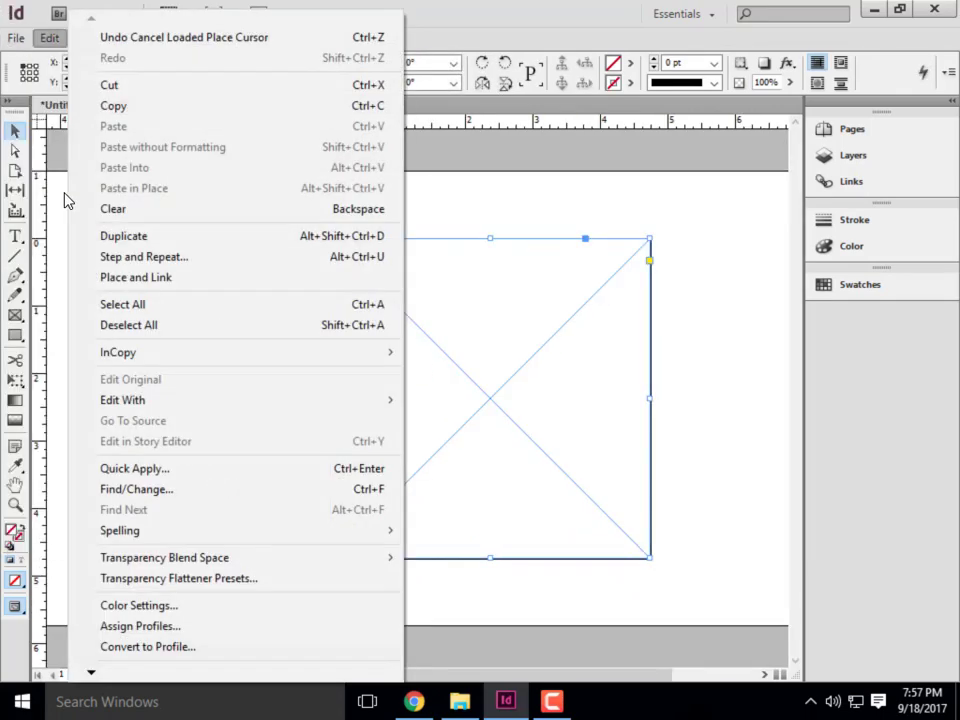
mouse_move(17, 38)
left_click(47, 256)
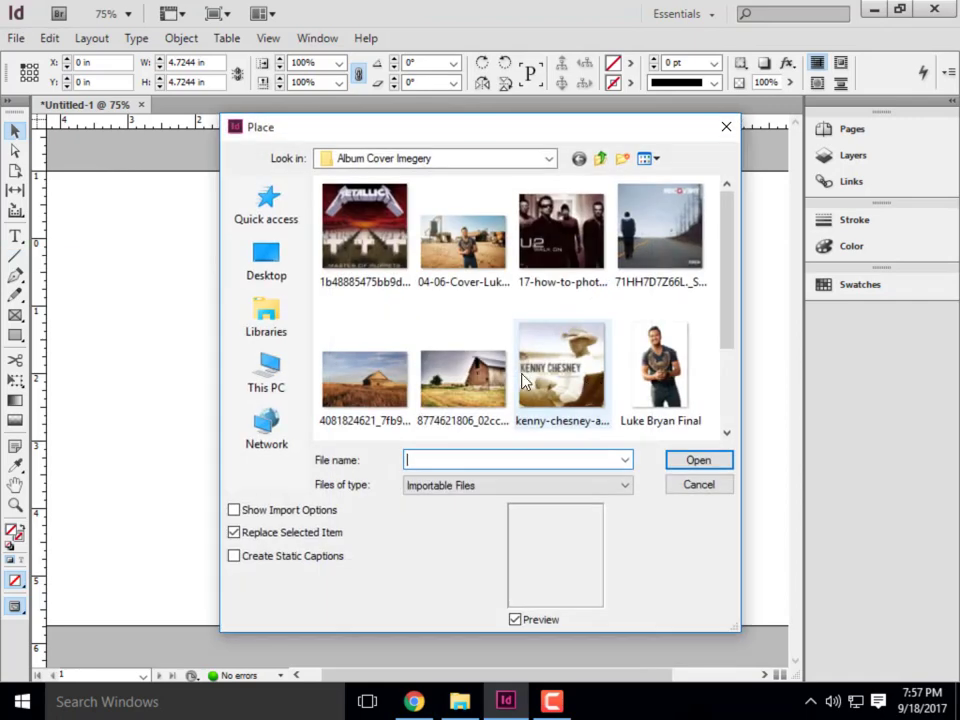
left_click(385, 385)
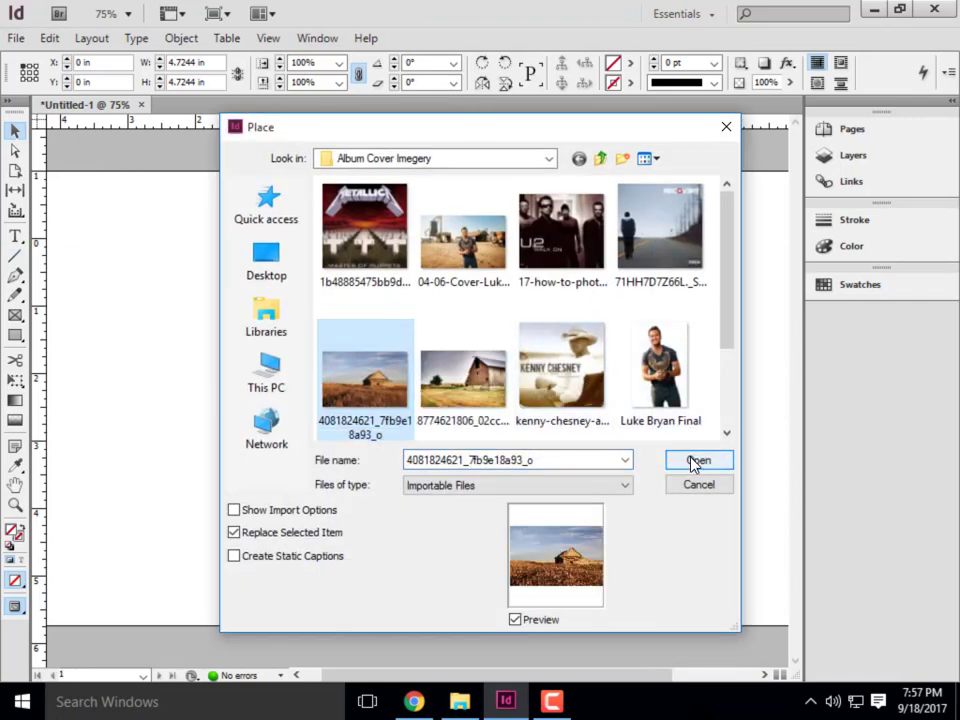
left_click(697, 460)
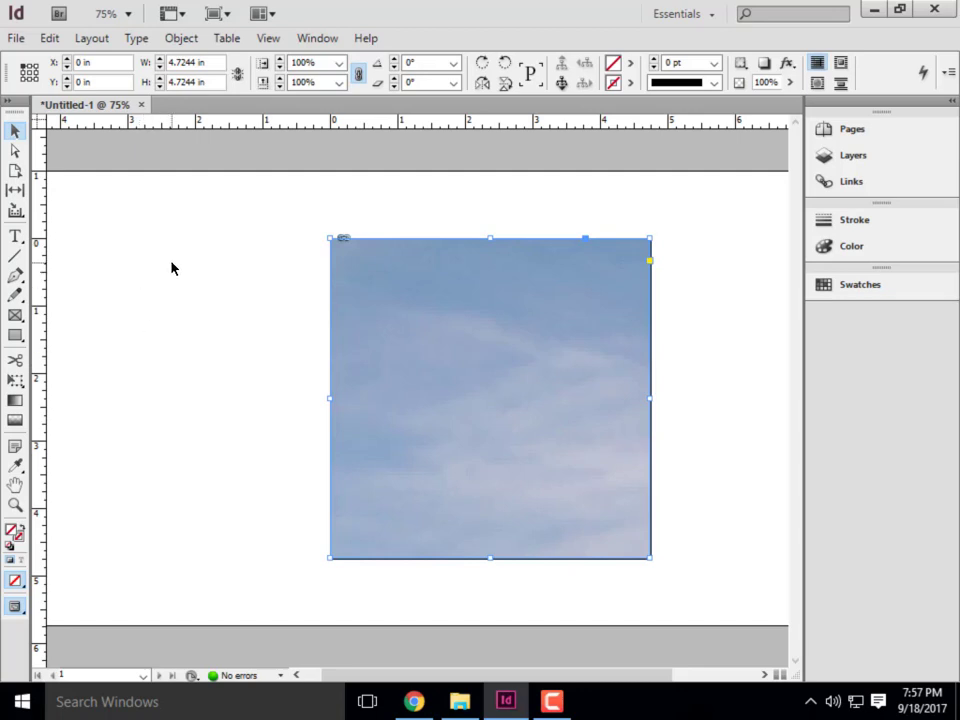
Step: Try cropping the image frame to about 3.9 in wide by 4.51 in high and undo the resizing
key("ctrl+minus")
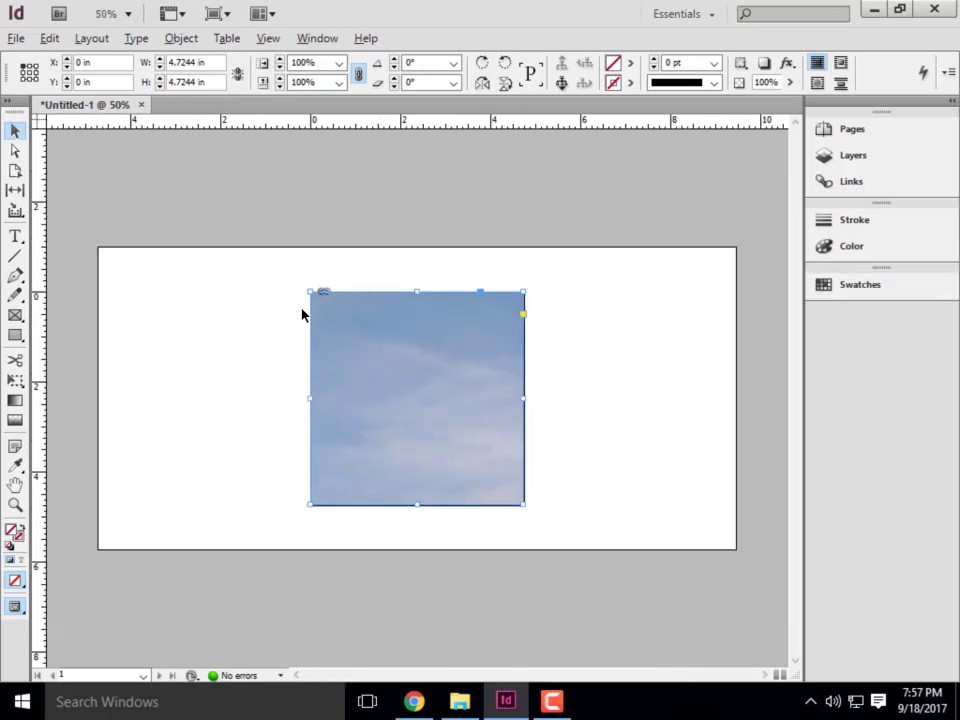
key("alt")
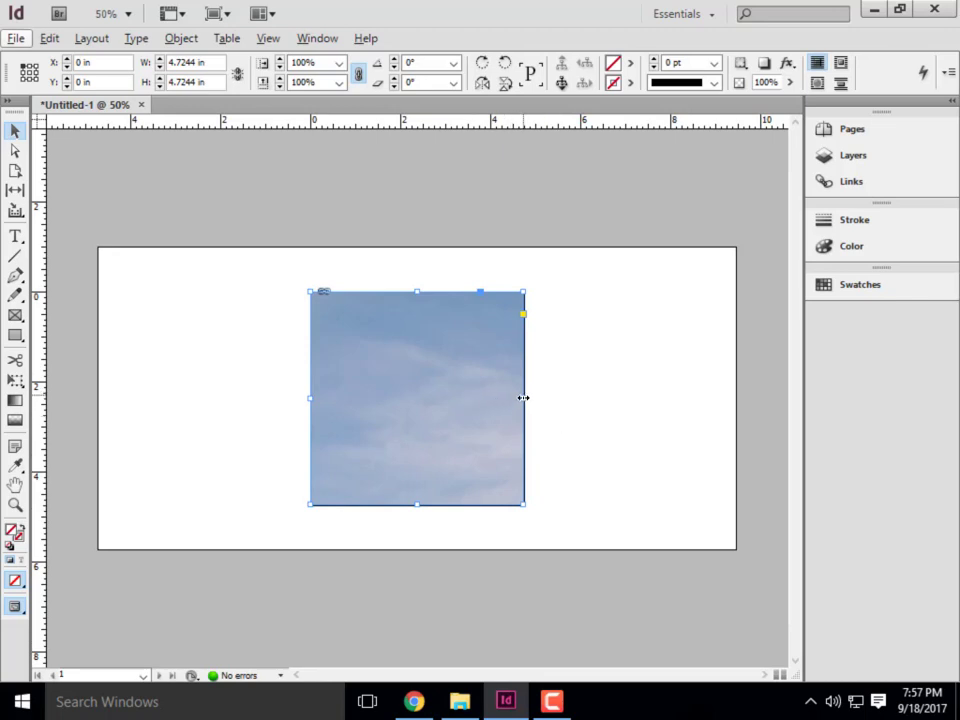
left_click_drag(523, 397, 504, 397)
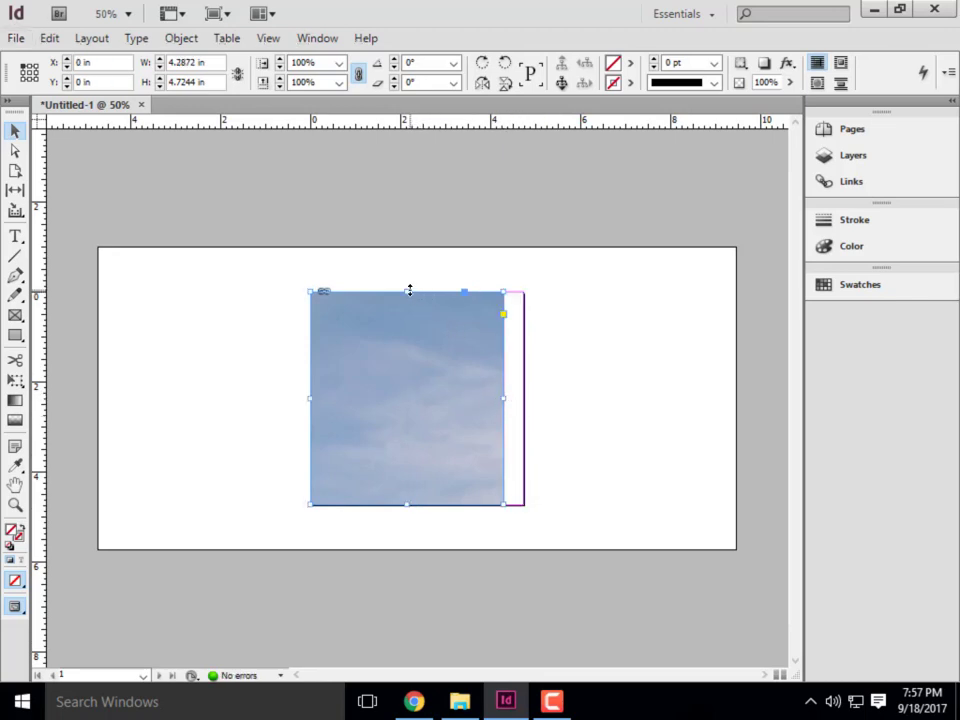
left_click_drag(406, 291, 406, 300)
left_click_drag(310, 402, 328, 402)
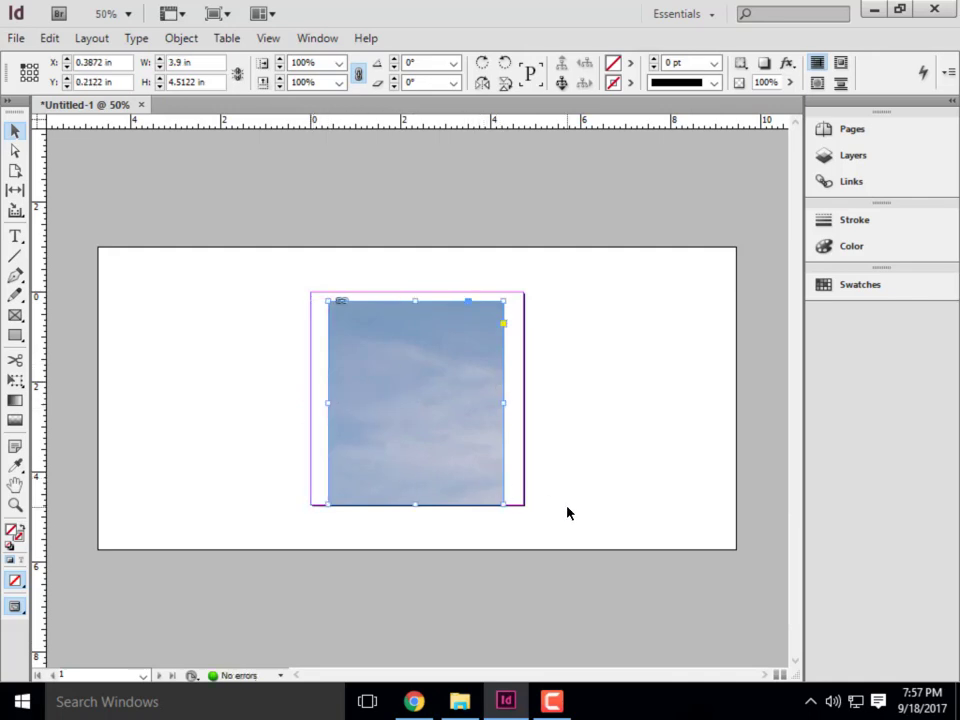
key("ctrl+z")
key("ctrl+z")
key("ctrl+z")
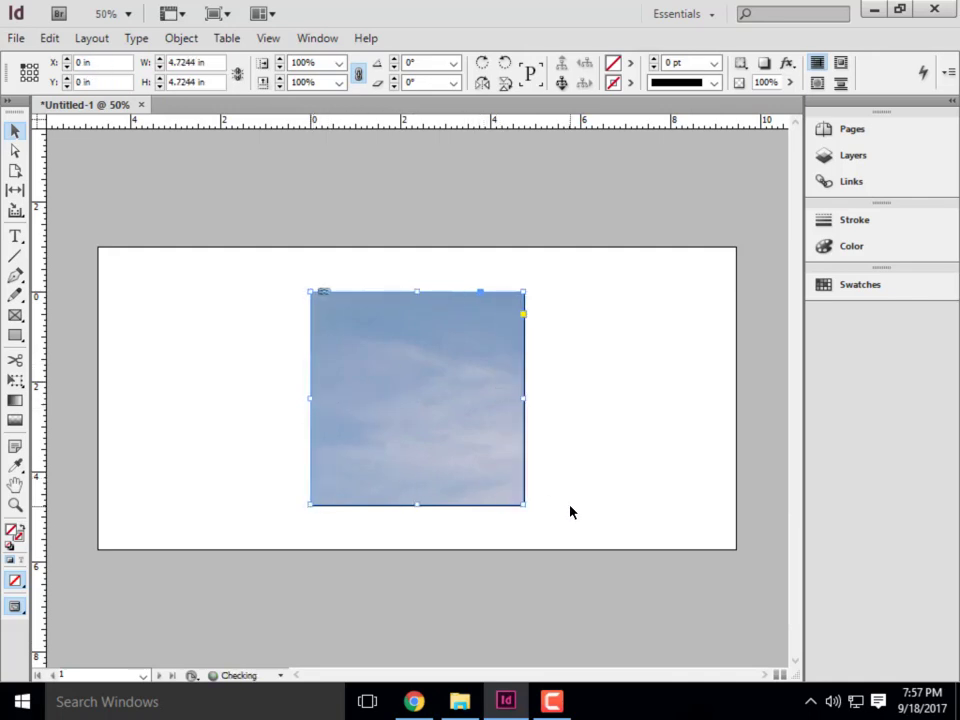
Step: Select the photo inside the frame and move it to about X -5.99 in, Y -4.46 in within the frame
double_click(439, 424)
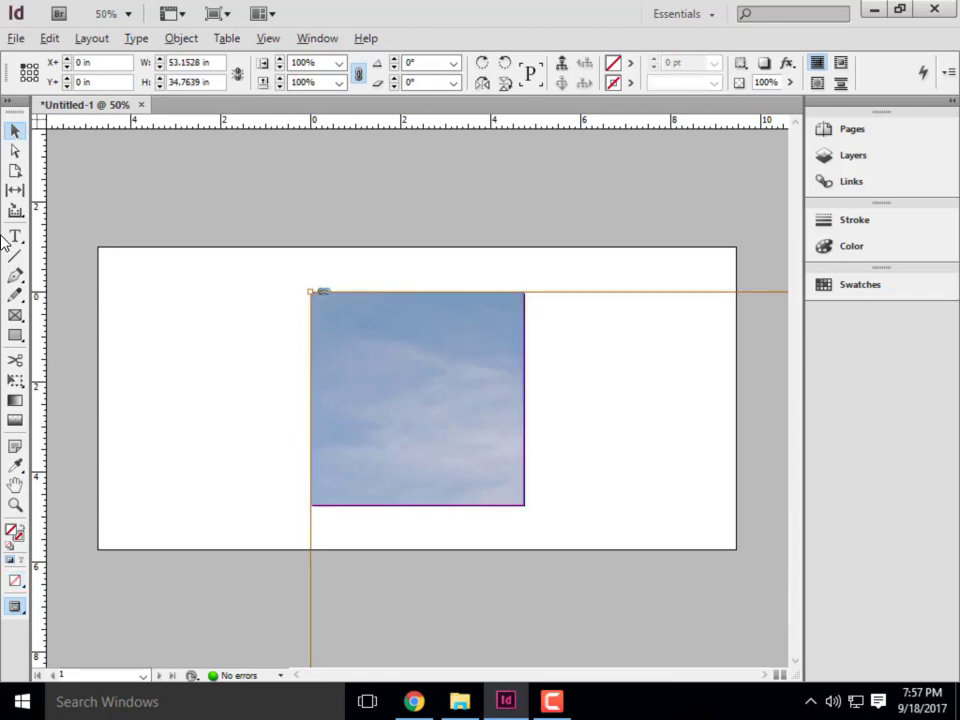
key("alt")
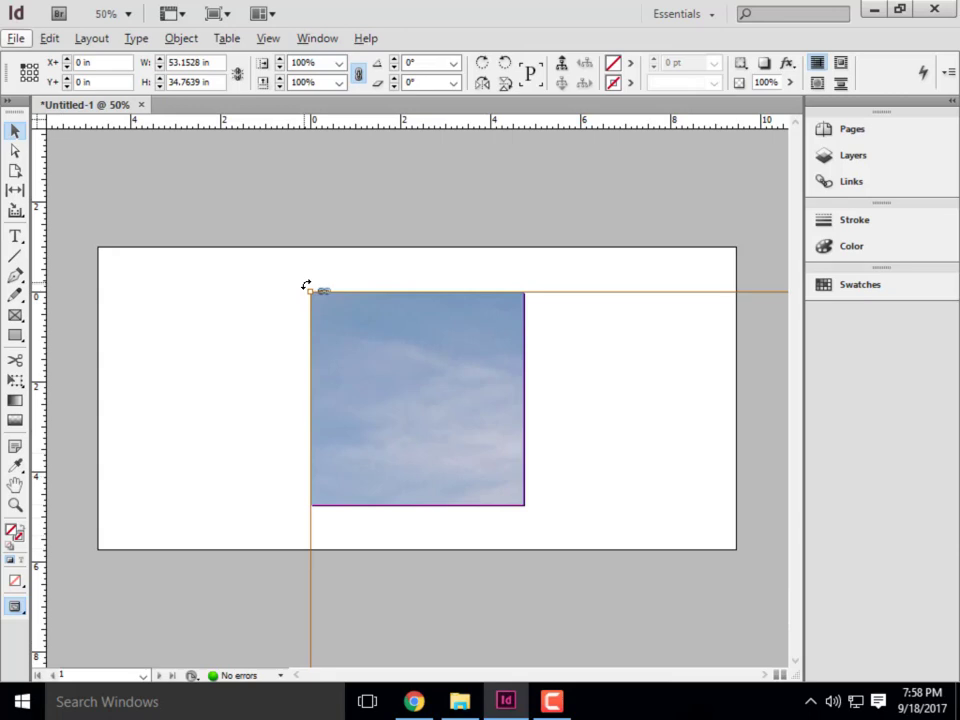
left_click_drag(450, 384, 356, 314)
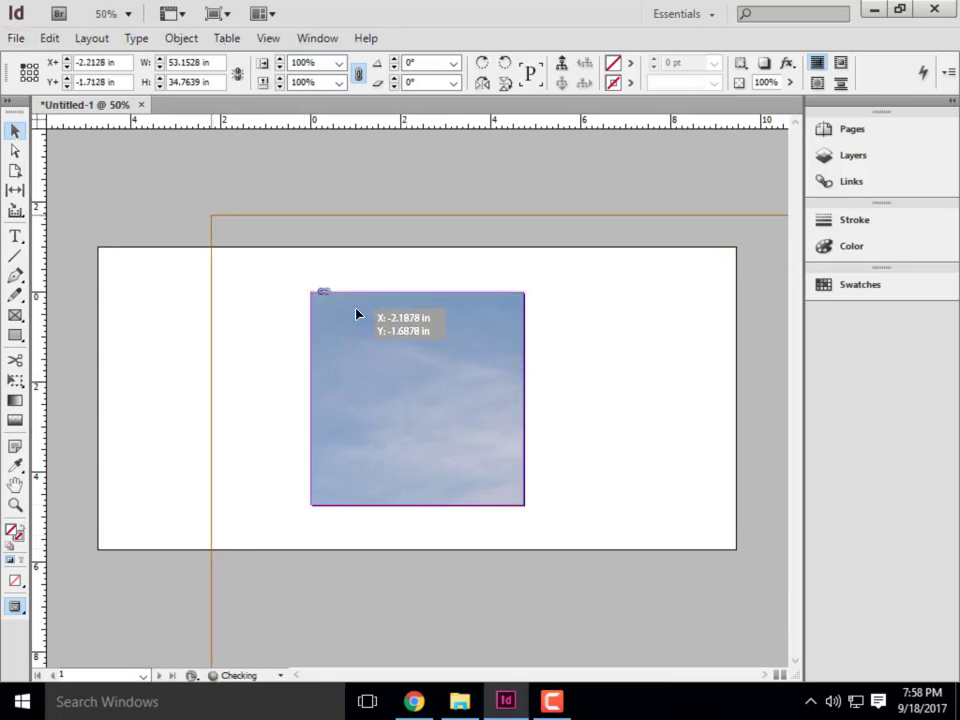
left_click_drag(480, 420, 364, 394)
left_click_drag(444, 359, 346, 380)
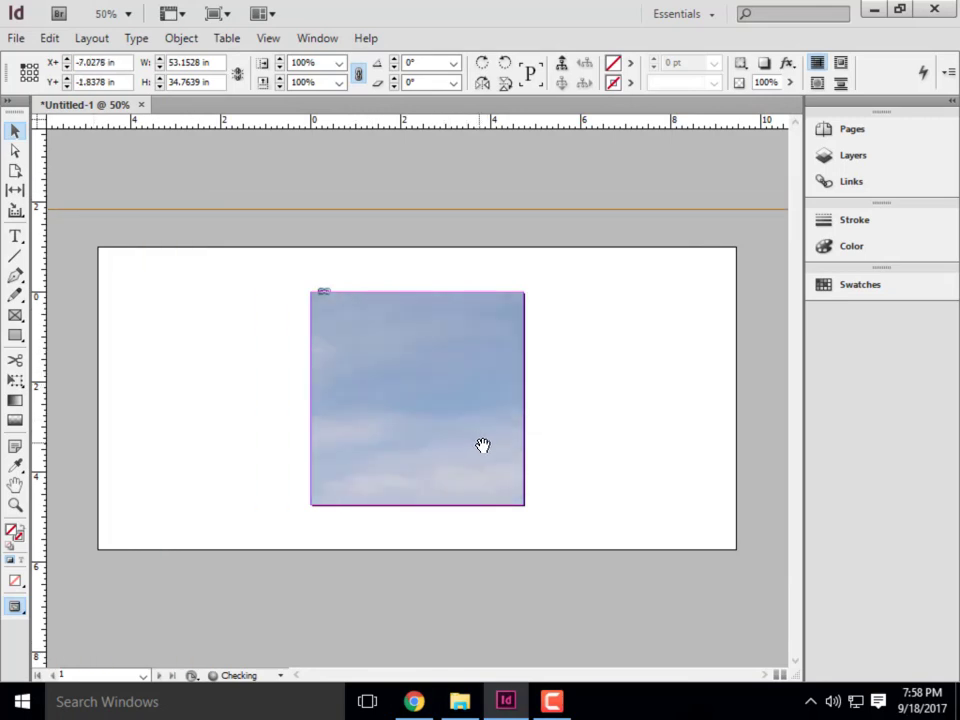
left_click_drag(482, 446, 418, 371)
left_click_drag(393, 414, 456, 349)
left_click_drag(351, 344, 393, 368)
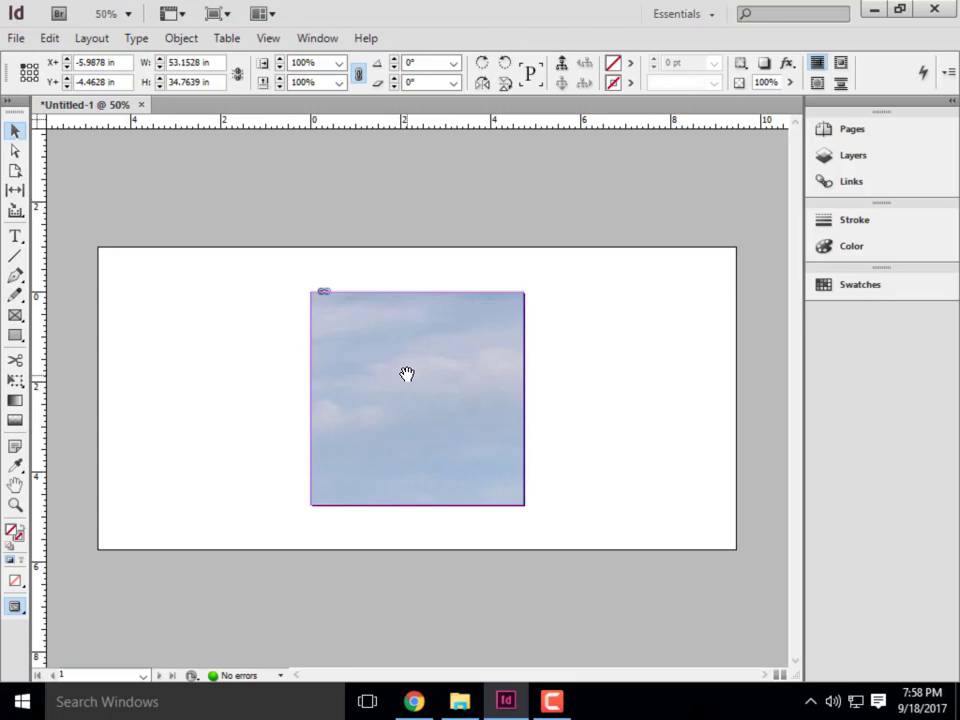
Step: Try fitting the barn photo with Fit Content to Frame and undo the fitting
right_click(407, 374)
mouse_move(495, 460)
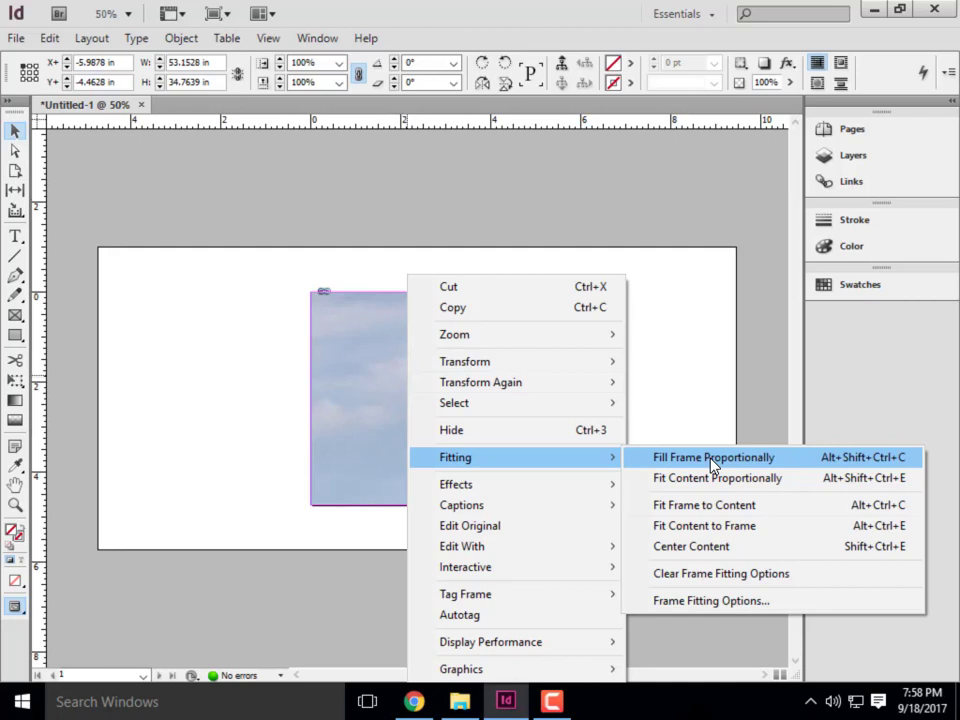
left_click(705, 526)
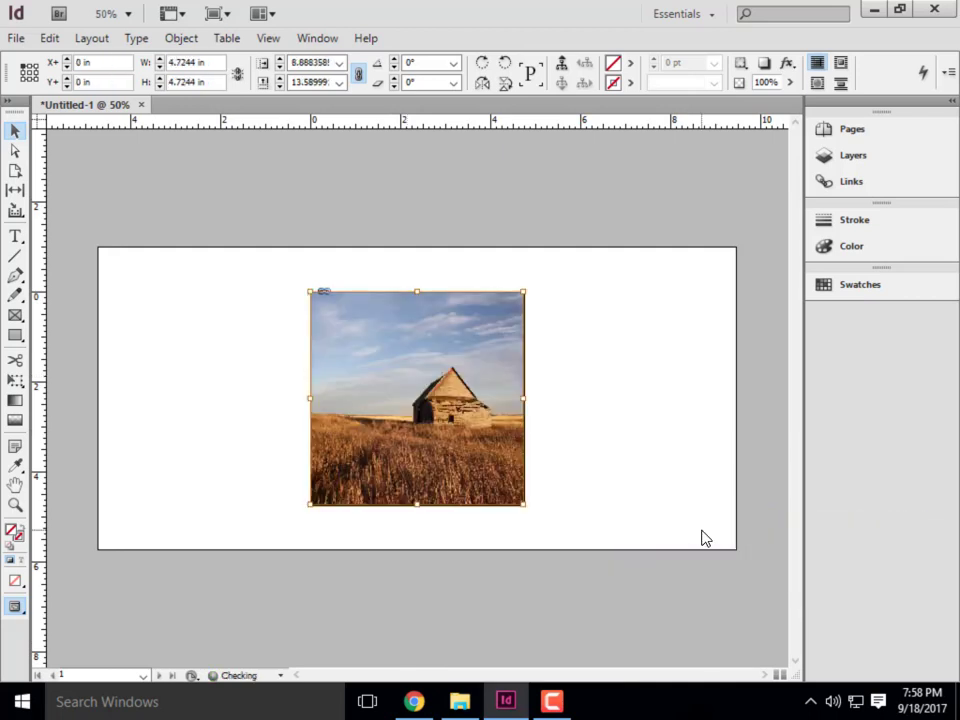
left_click(587, 432)
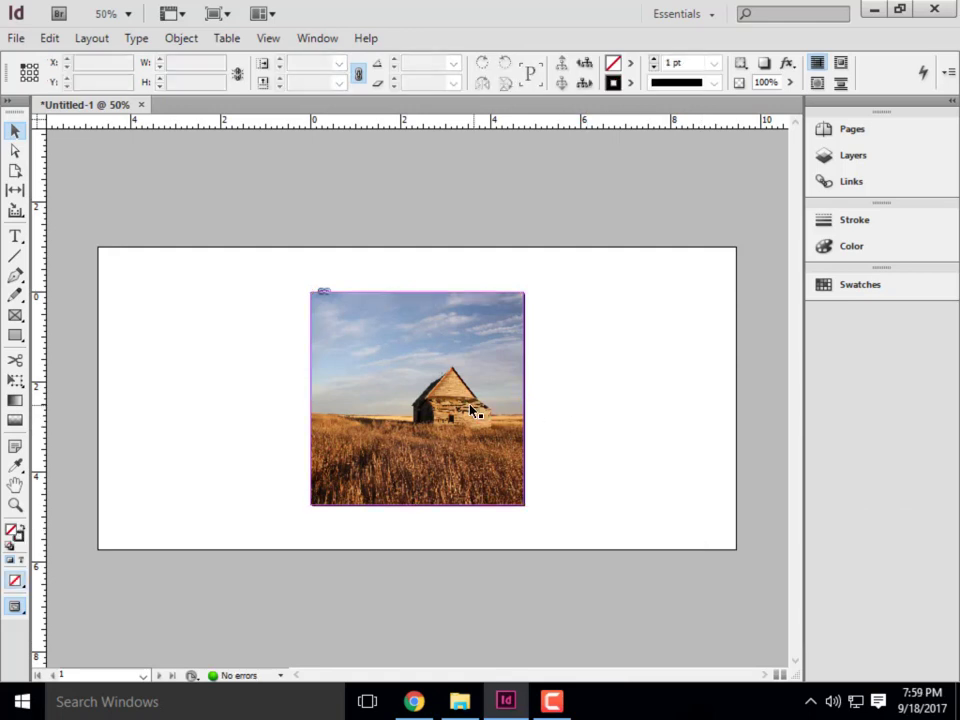
left_click(471, 408)
left_click(549, 403)
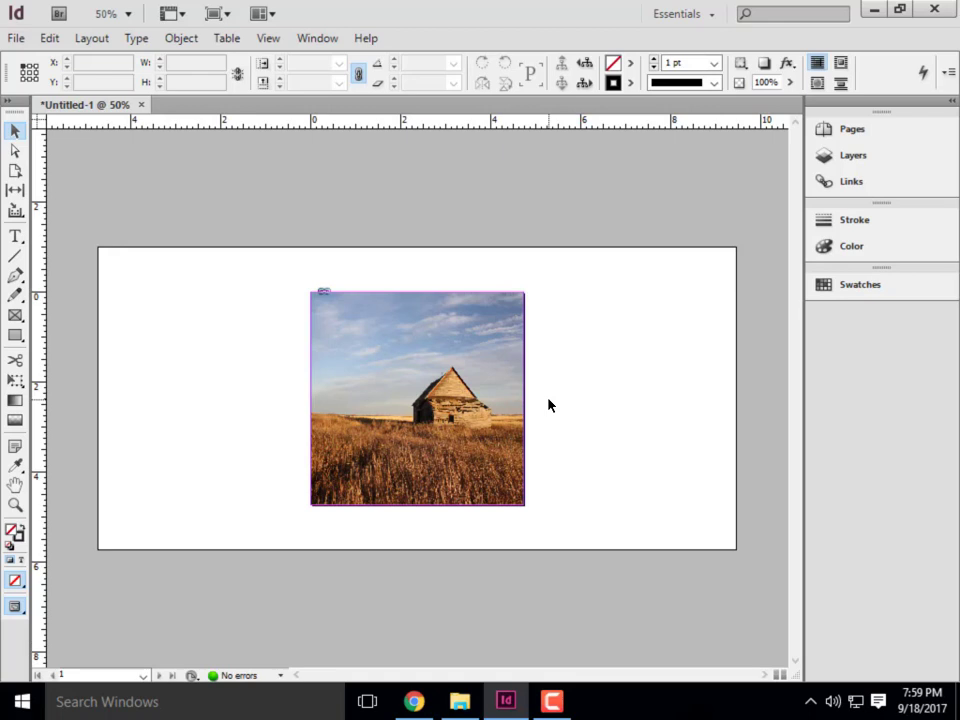
key("ctrl+z")
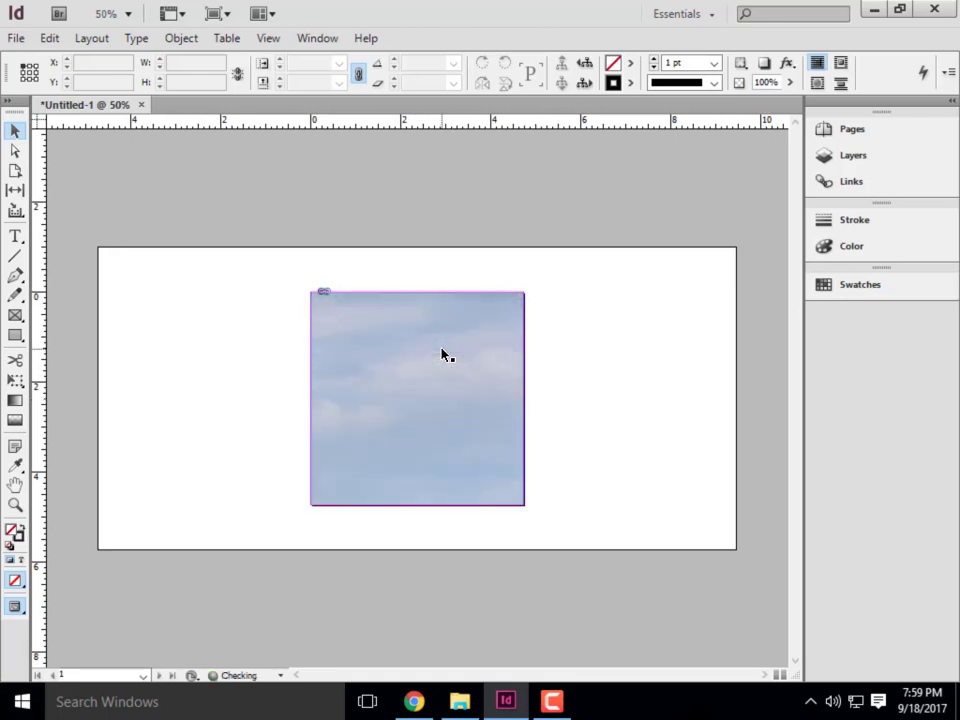
Step: Select the barn photo's frame and apply Fill Frame Proportionally
left_click(441, 353)
left_click(189, 347)
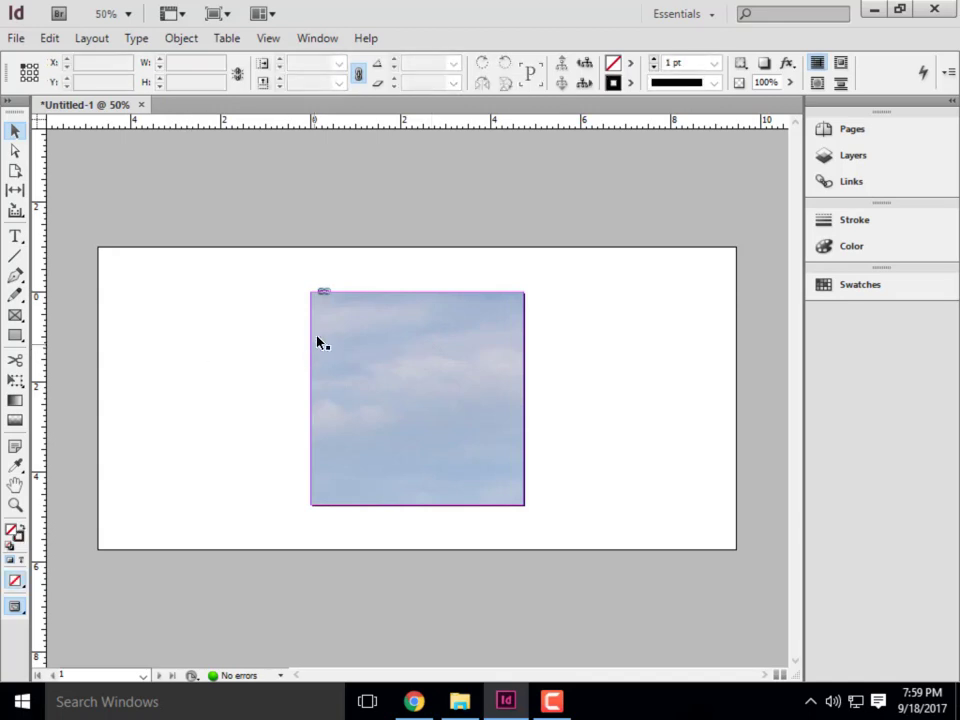
left_click(319, 338)
right_click(448, 408)
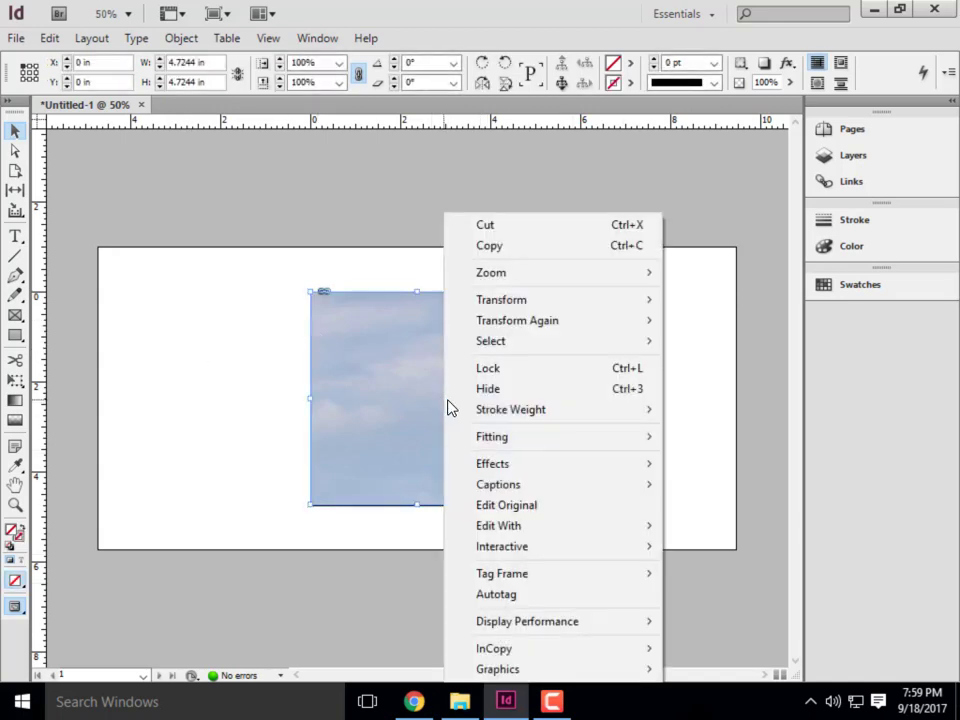
mouse_move(510, 440)
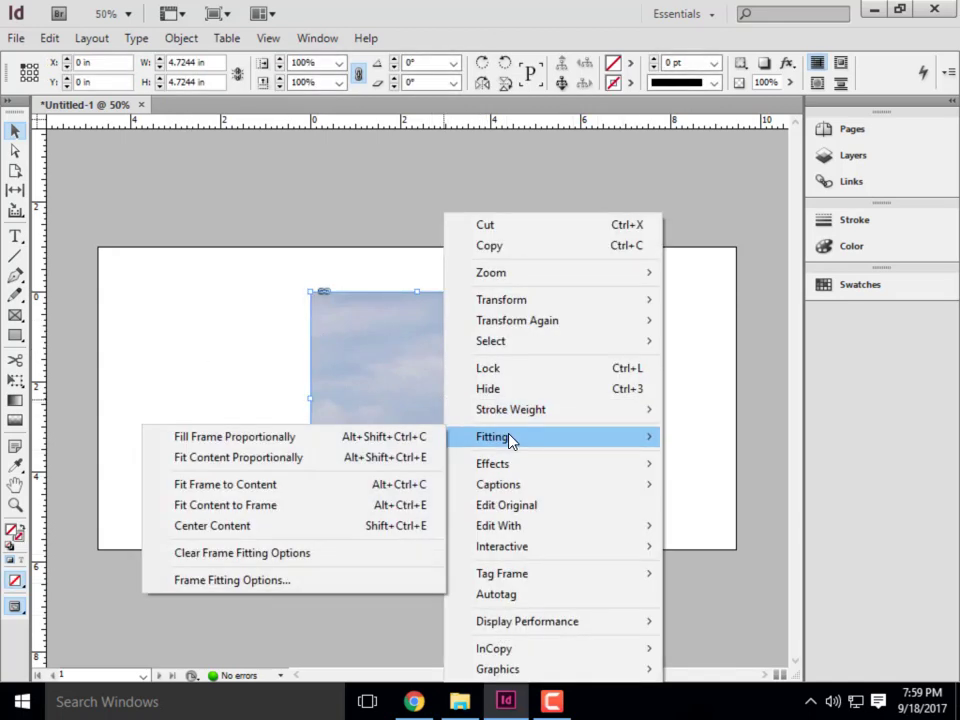
left_click(285, 441)
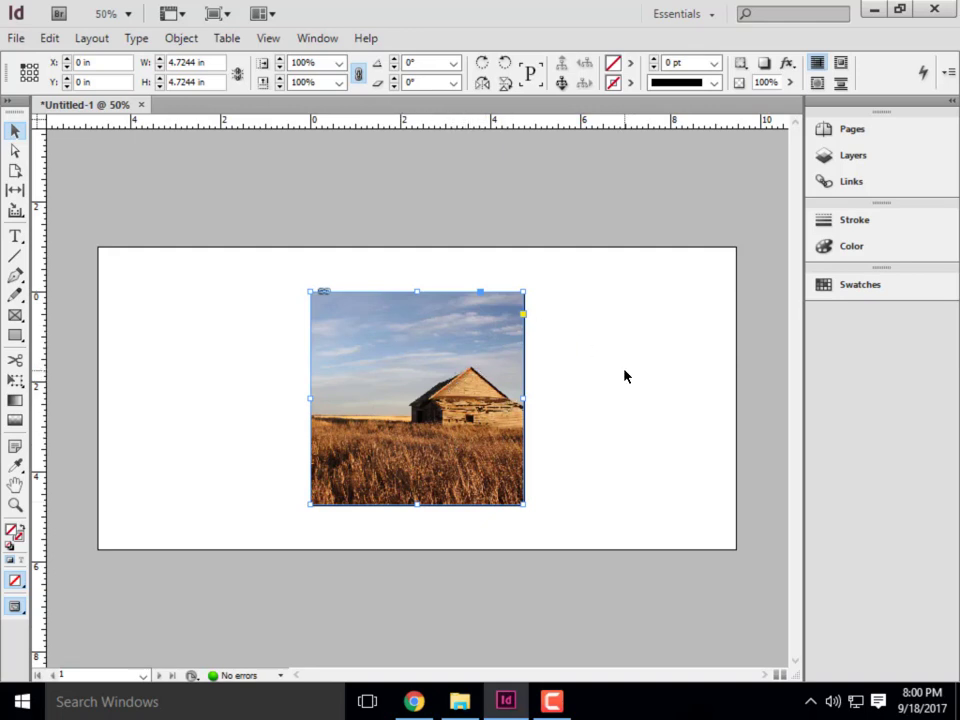
Step: Select the barn photo inside its frame and slide it horizontally to about X -2.35 in, keeping Y at 0 in
left_click(421, 414)
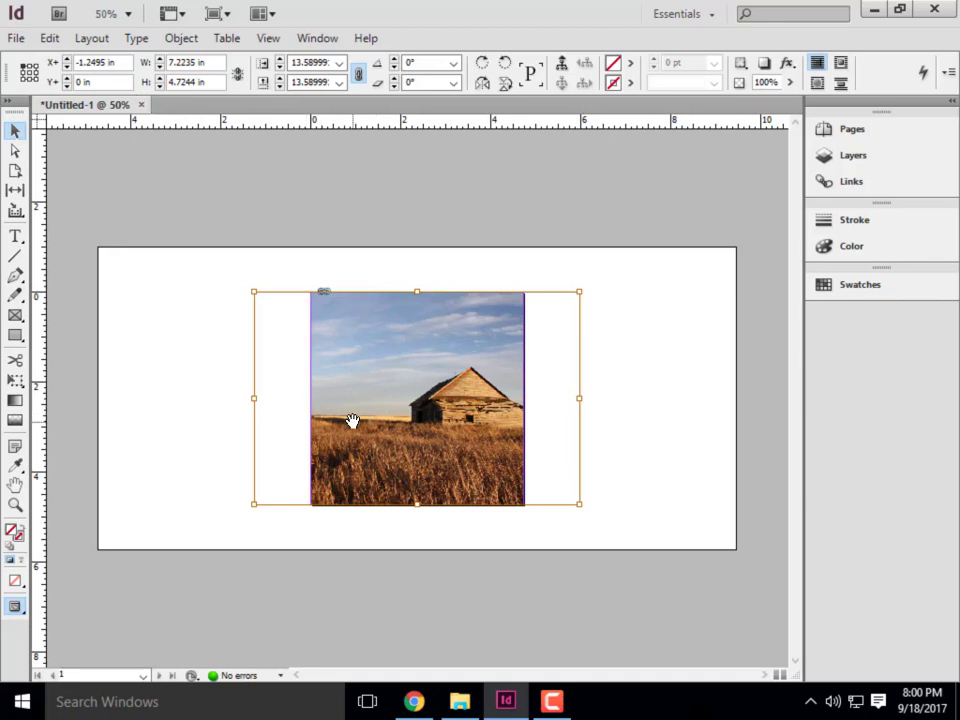
left_click(675, 438)
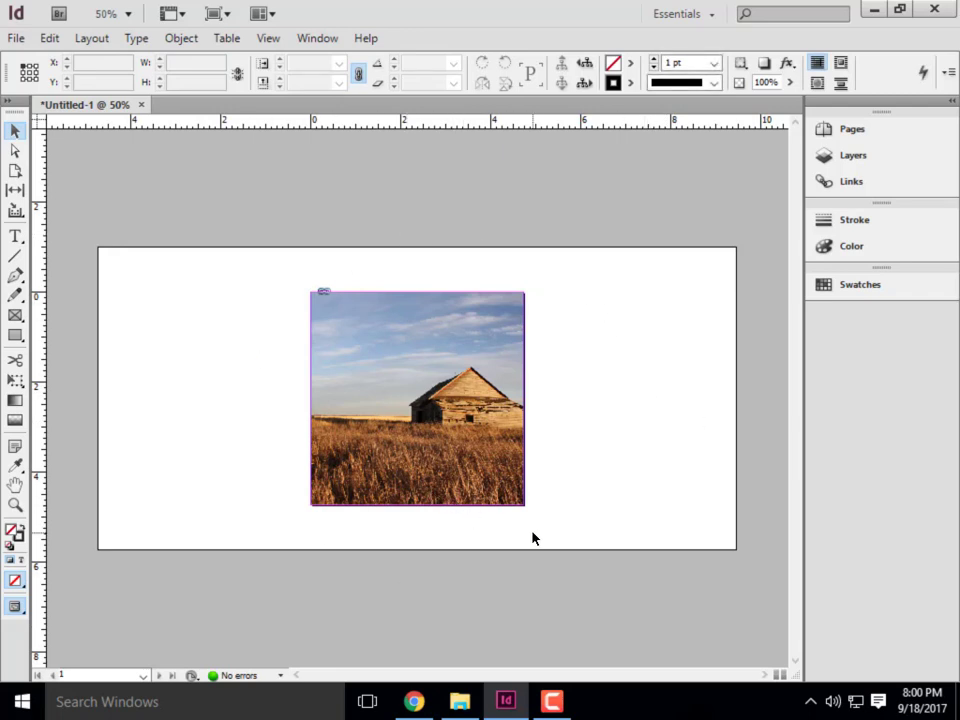
left_click(456, 473)
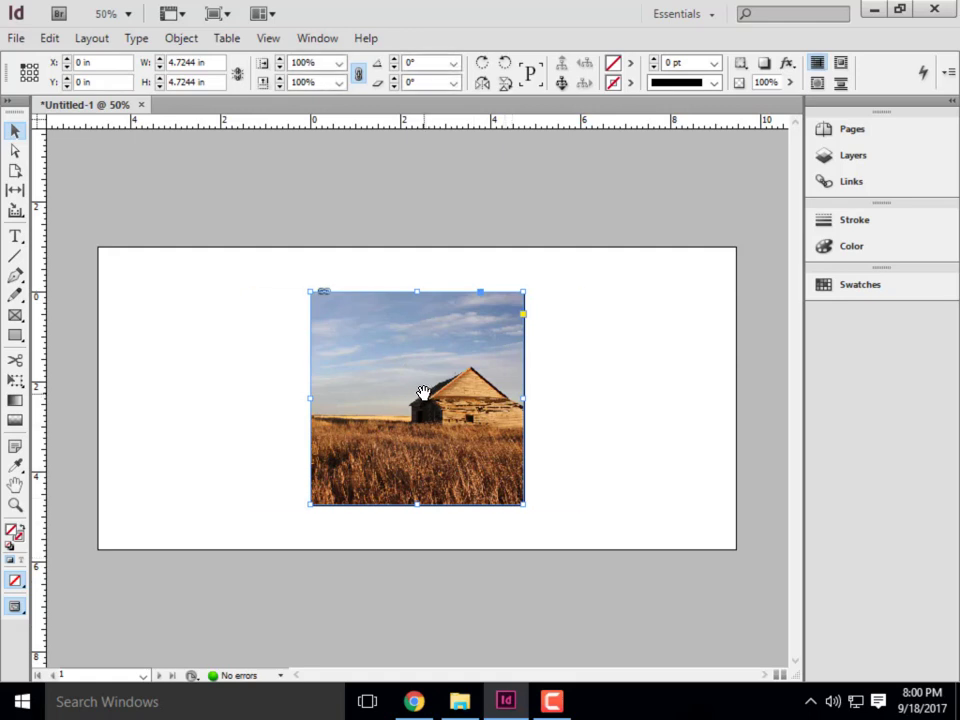
double_click(501, 461)
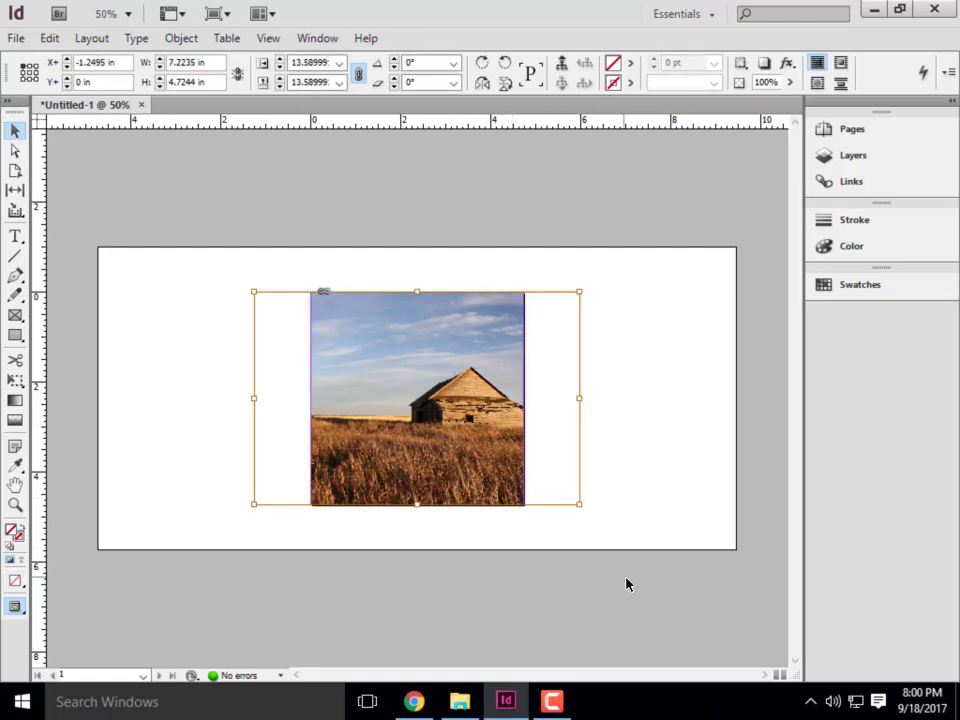
left_click_drag(446, 454, 425, 451)
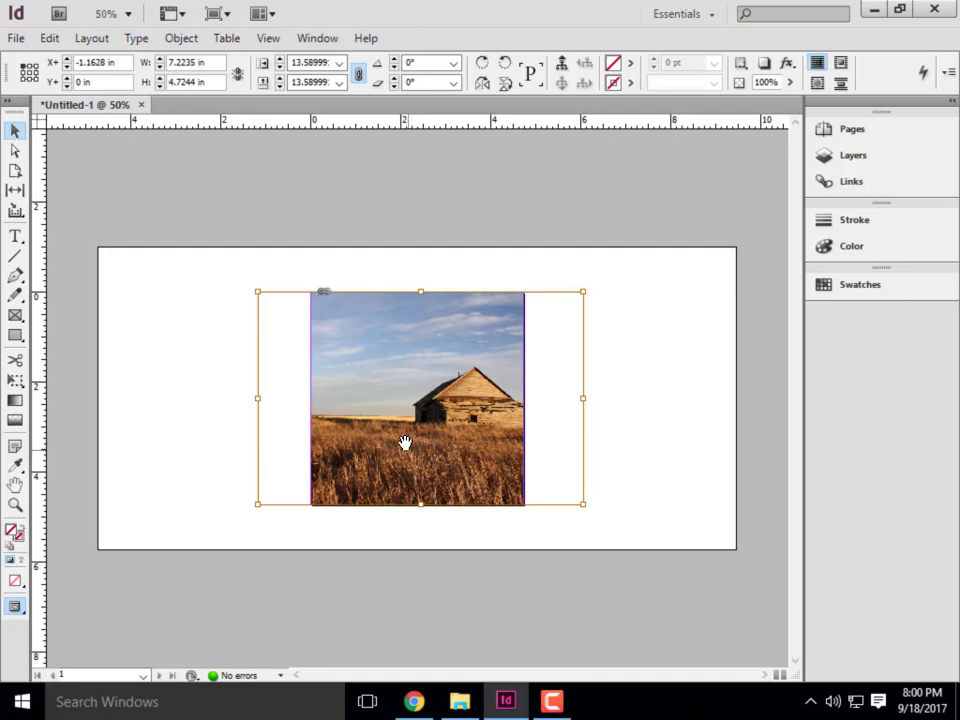
mouse_move(397, 436)
left_mouse_down()
mouse_move(404, 442)
mouse_move(394, 443)
left_mouse_up()
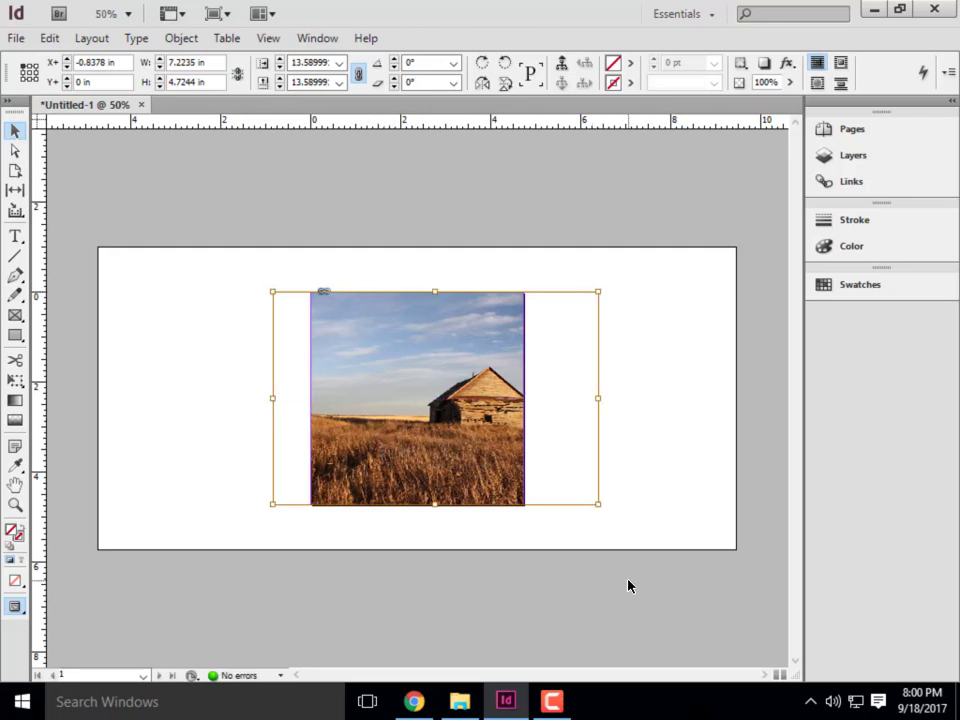
left_click_drag(486, 450, 439, 463)
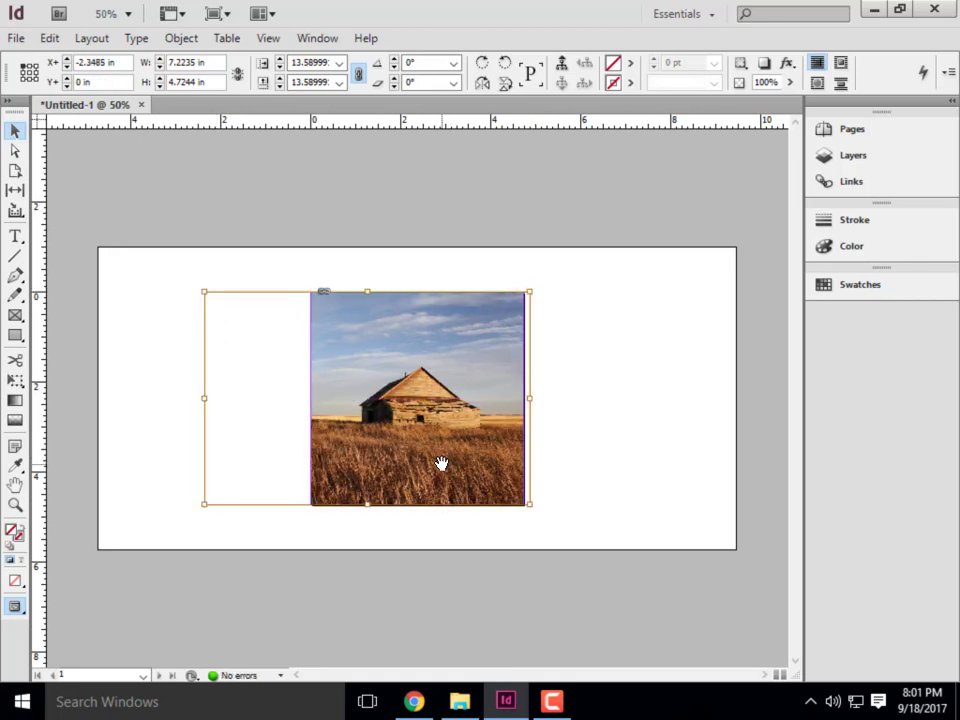
left_click(591, 319)
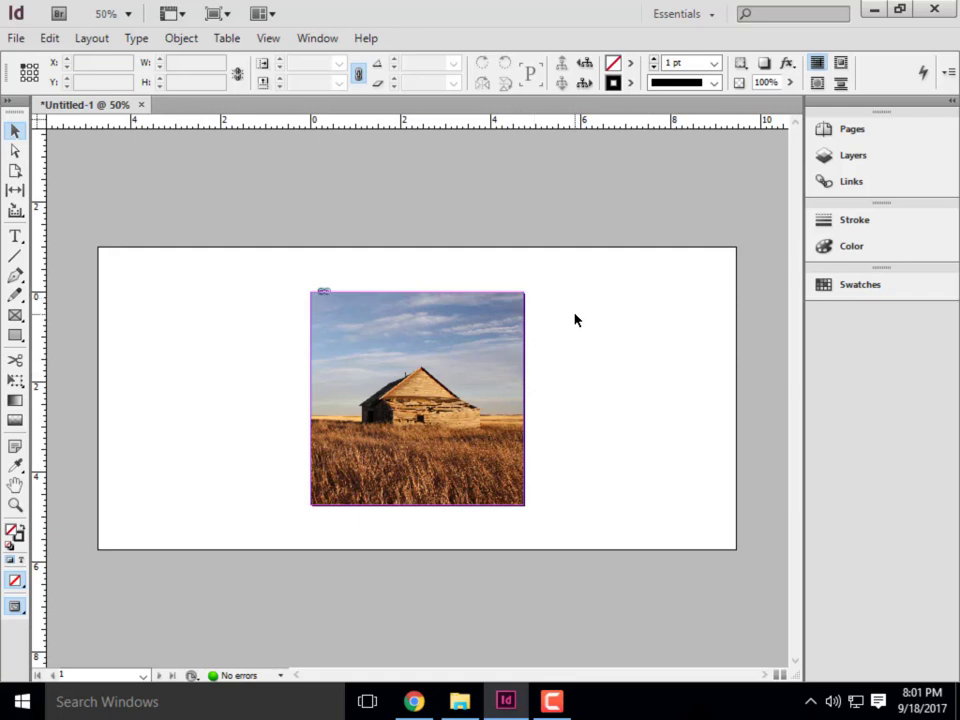
Step: Nudge the barn photo horizontally inside its frame to about X -1.10 in and deselect it
left_click(454, 349)
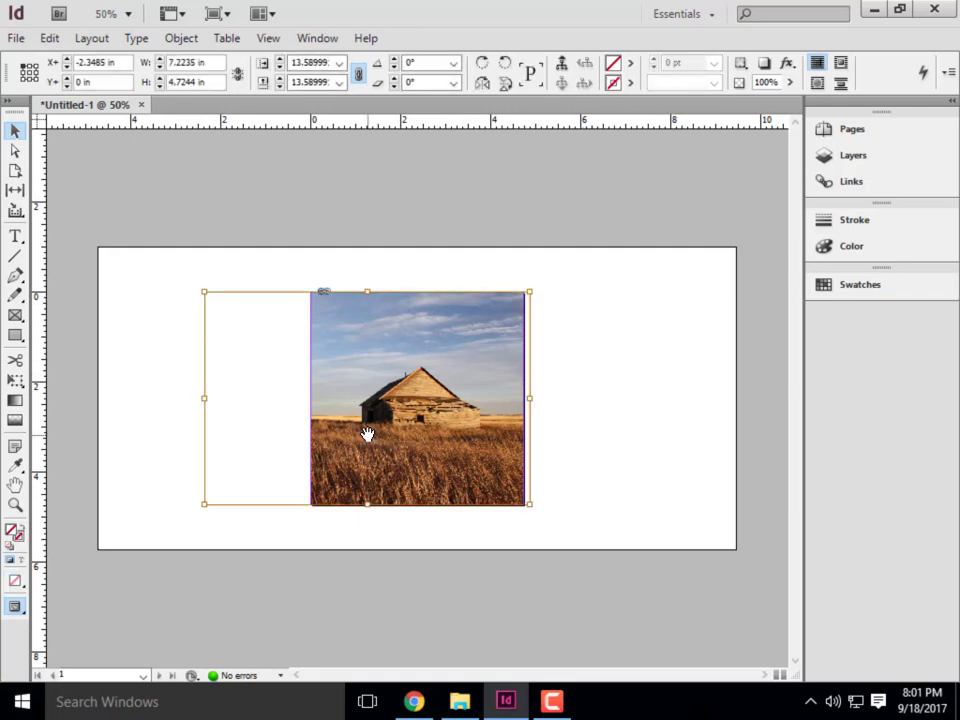
key("Right")
key("Right")
key("Right")
key("Right")
key("Right")
key("Right")
key("Right")
key("Right")
key("Right")
key("Right")
key("Right")
key("Right")
key("Right")
key("Right")
key("Right")
key("Right")
key("Right")
key("Right")
key("Right")
key("Right")
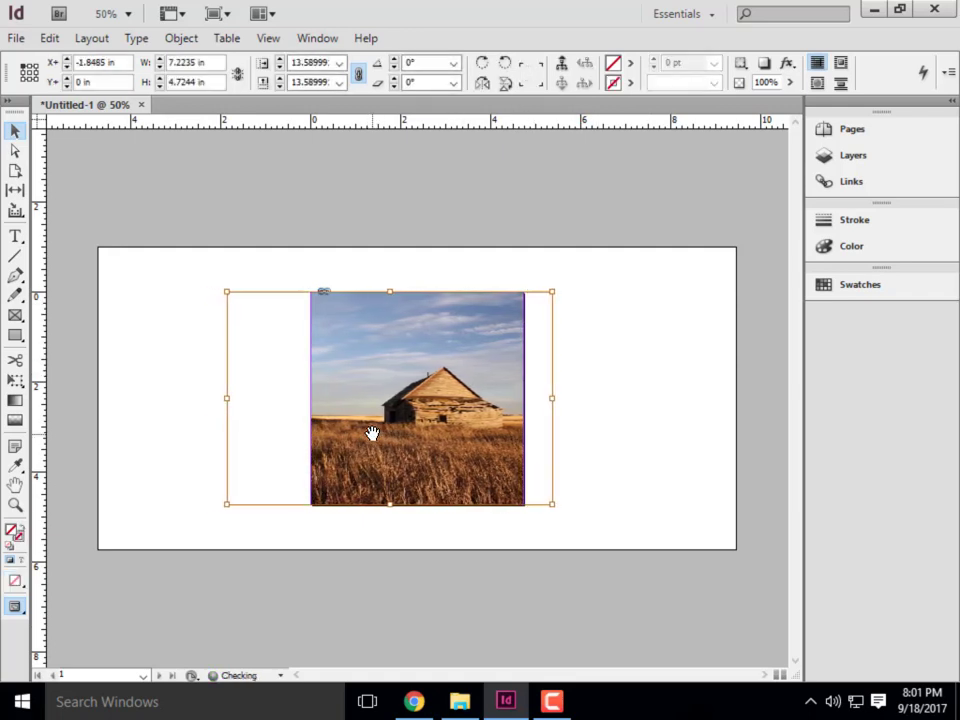
key("Right")
key("Right")
key("Right")
key("Right")
key("Right")
key("Right")
key("Right")
key("Right")
key("Right")
key("Right")
key("Right")
key("Right")
key("Right")
key("Right")
key("Right")
key("Right")
key("Right")
key("Right")
key("Right")
key("Right")
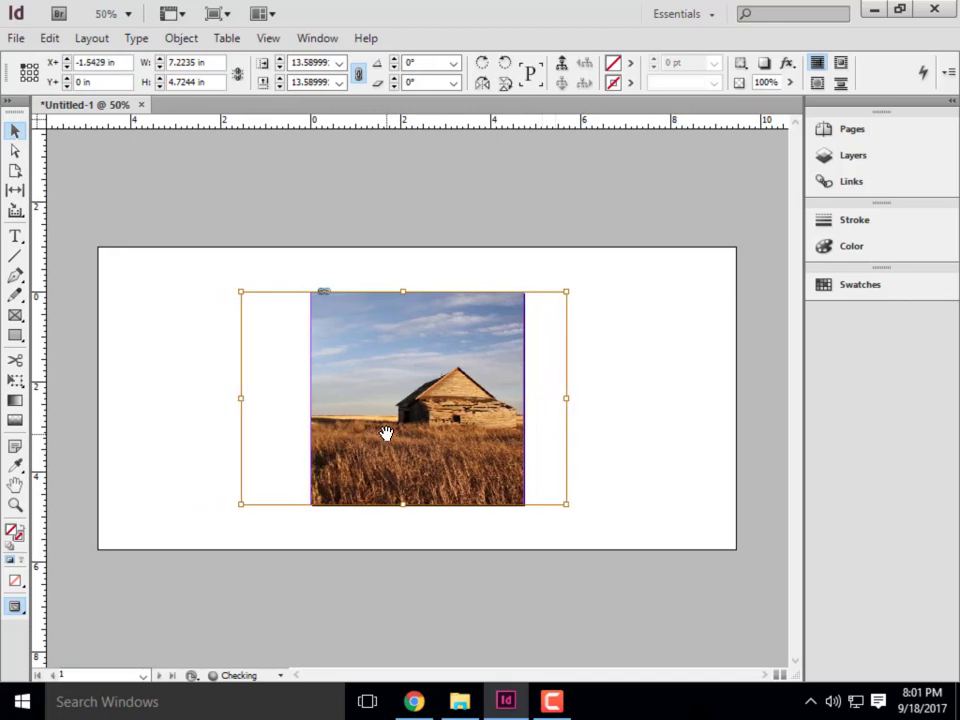
key("Left")
key("Left")
key("Left")
key("Left")
key("Left")
key("Left")
key("Left")
key("Left")
key("Left")
key("Left")
key("Left")
key("Left")
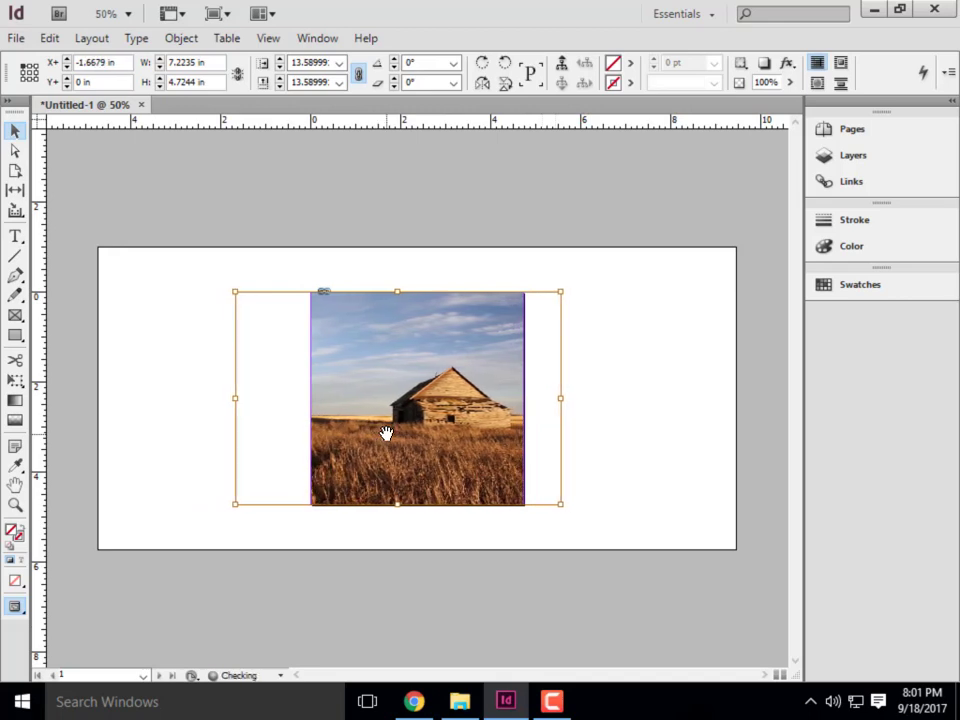
key("Right")
key("Right")
key("Right")
key("Right")
key("Right")
key("Right")
key("Right")
key("Right")
key("Right")
key("Right")
key("Right")
key("Right")
key("Right")
key("Right")
key("Right")
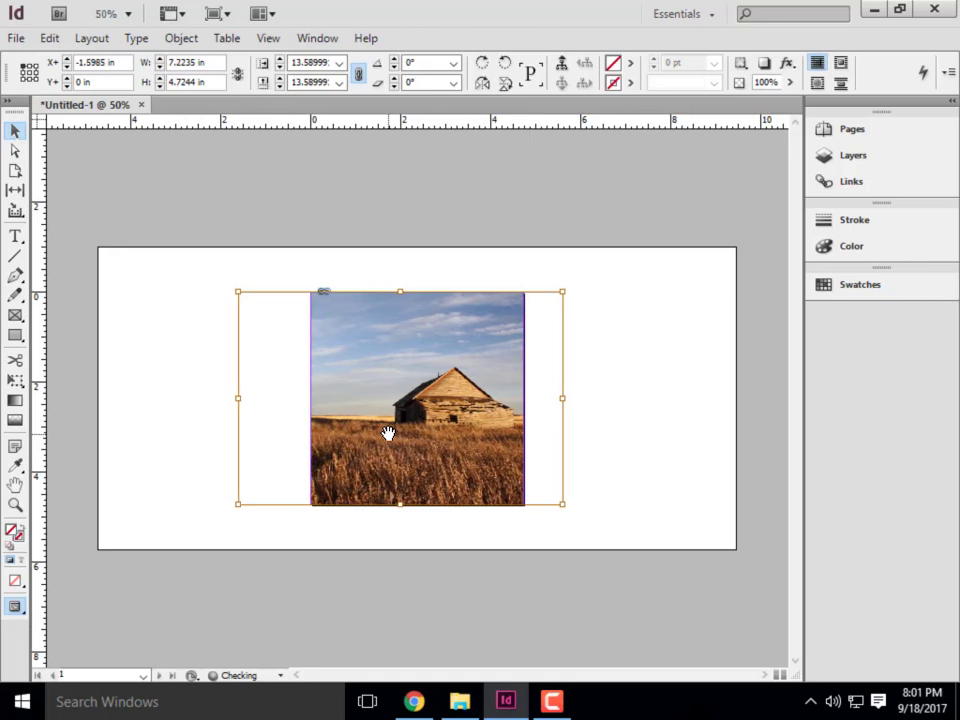
key("Right")
key("Right")
key("Right")
key("Right")
key("Right")
key("Right")
key("Right")
key("Right")
key("Right")
key("Right")
key("Right")
key("Right")
key("Right")
key("Right")
key("Right")
key("Right")
key("Right")
key("Right")
key("Right")
key("Right")
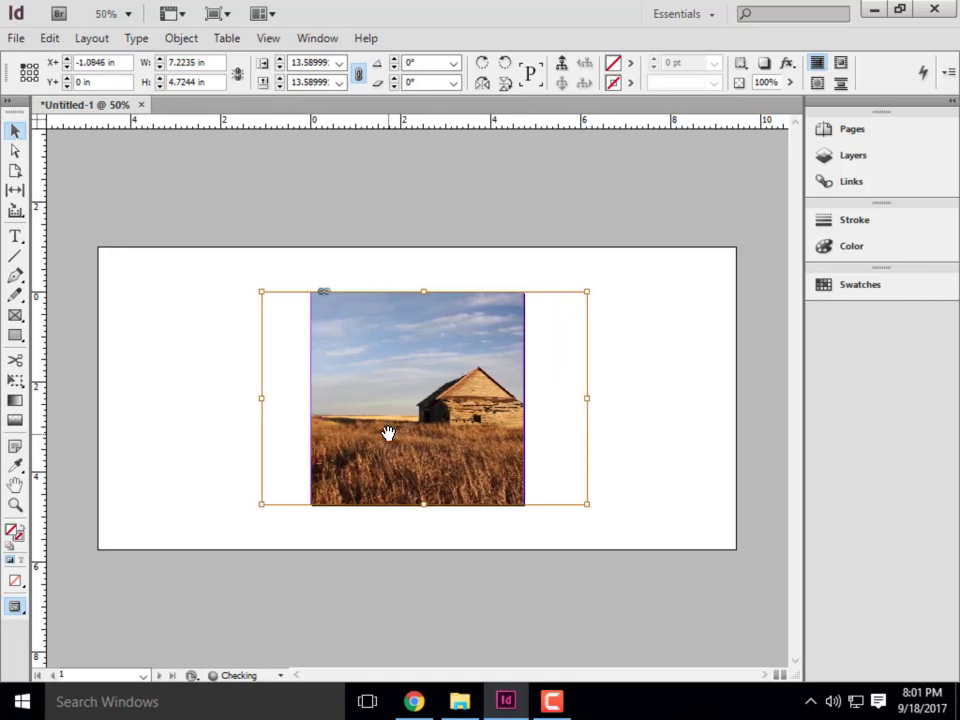
key("Left")
key("Left")
key("Right")
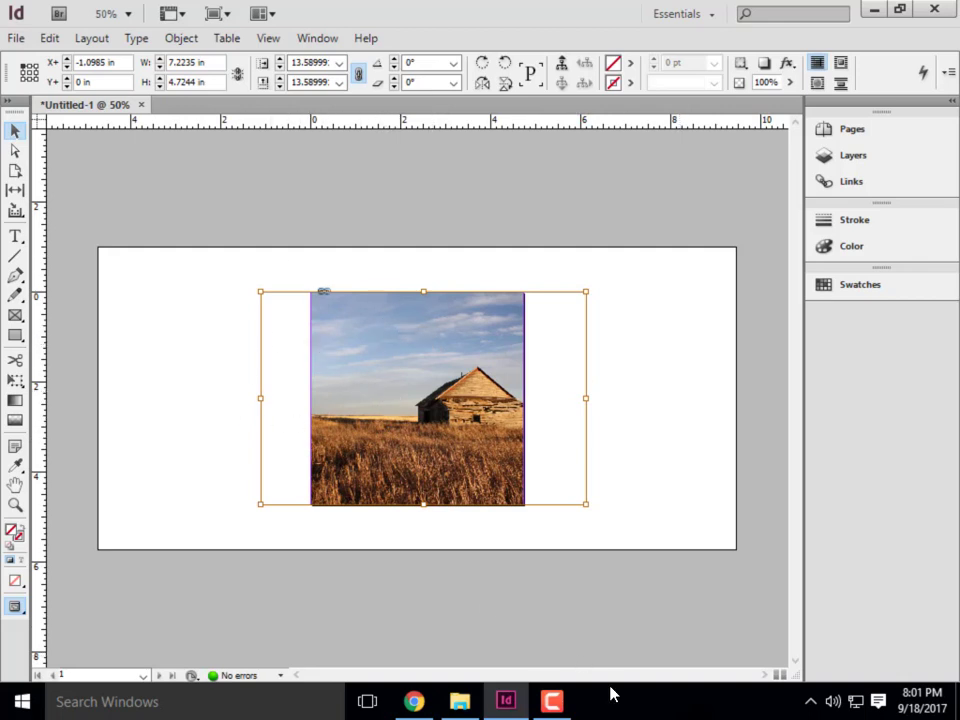
left_click(659, 291)
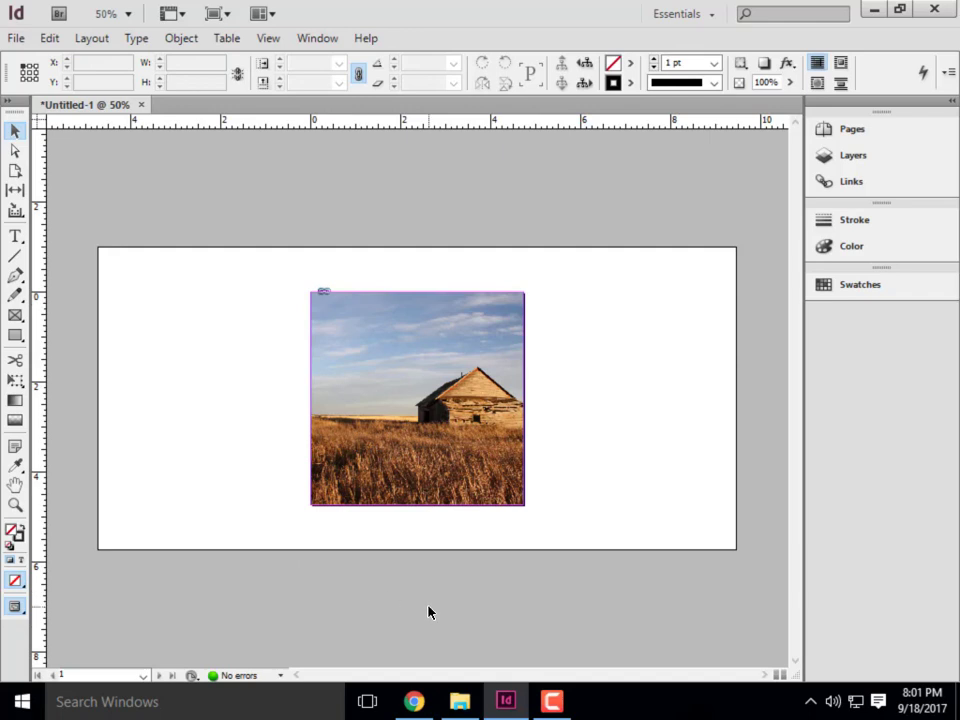
Step: Try moving the barn photo together with its frame off the page edges and return it to X 0 in, Y 0 in
left_click(423, 368)
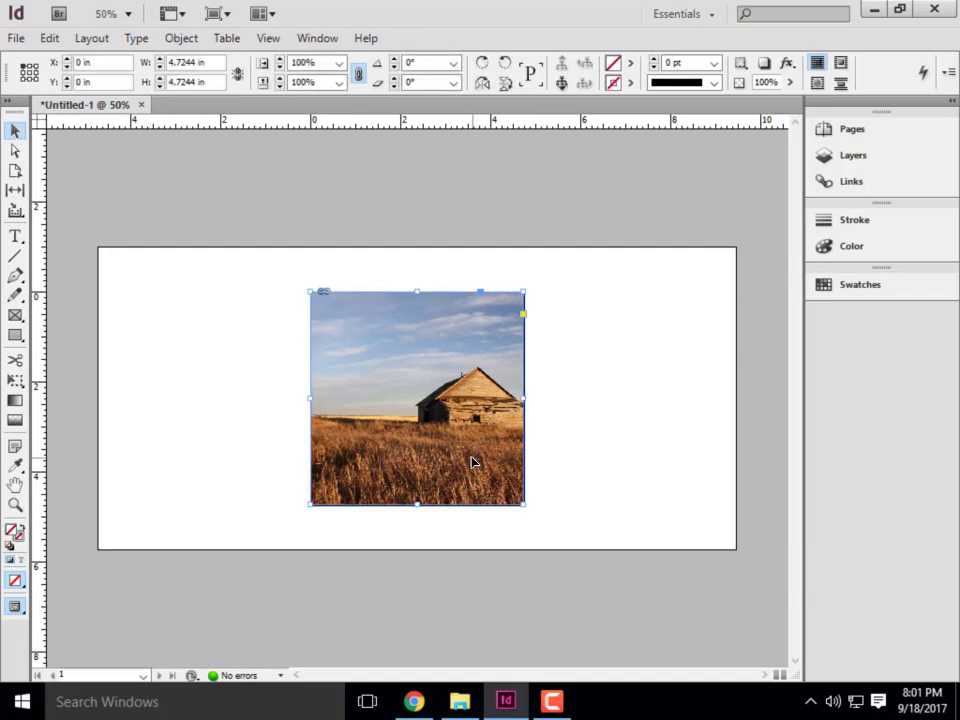
left_click_drag(420, 455, 441, 464)
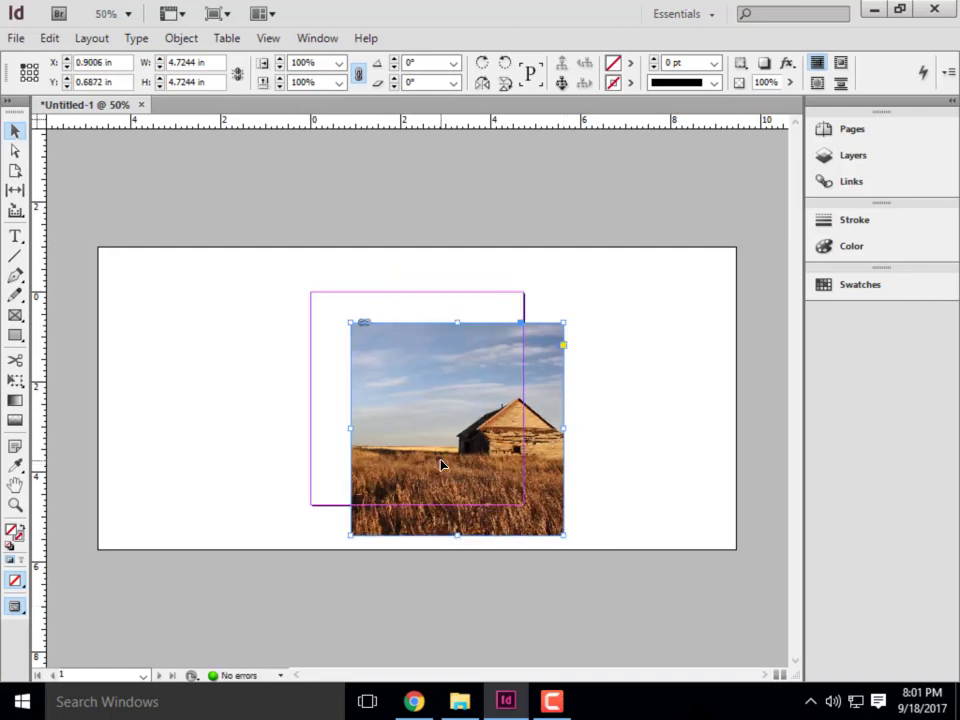
left_click_drag(441, 464, 355, 455)
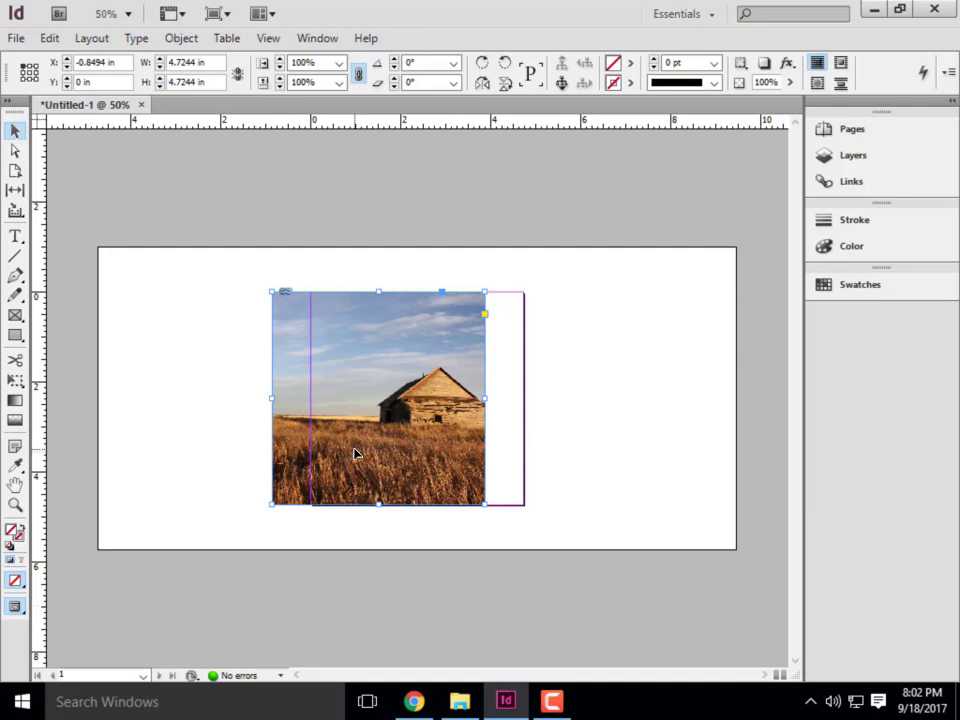
left_click_drag(355, 453, 393, 453)
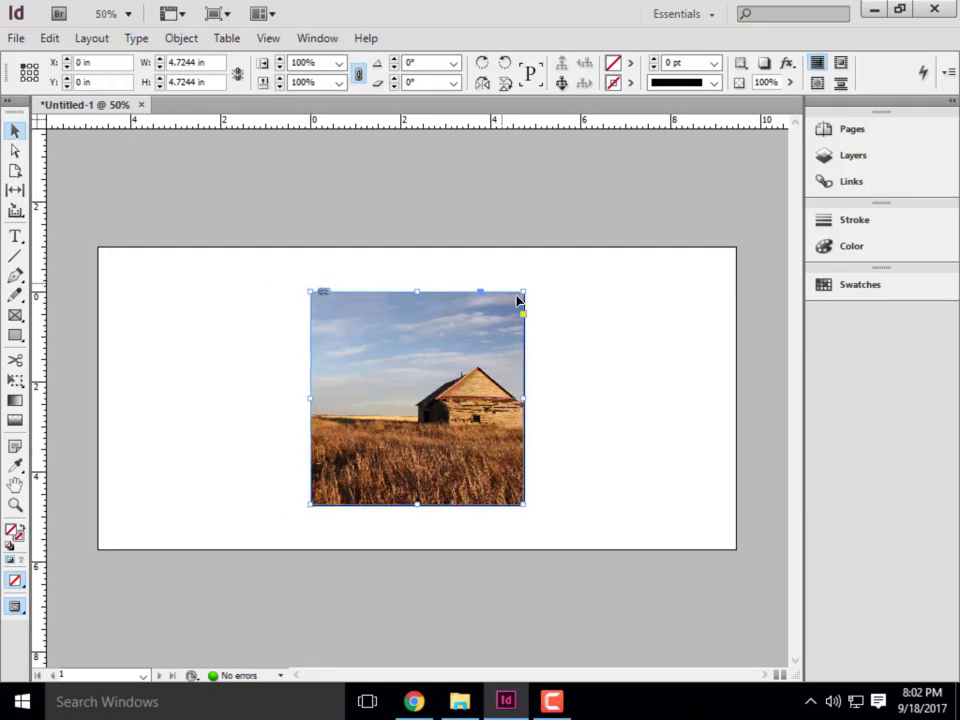
left_click(632, 392)
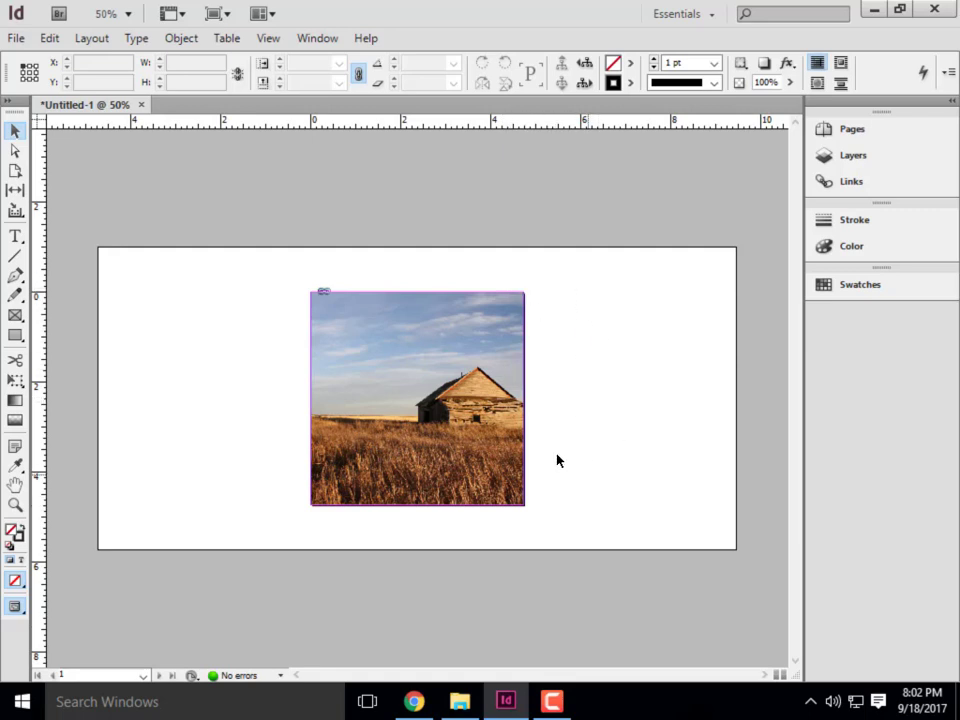
Step: Try cropping the barn photo's frame to about 4.41 in wide and 4.51 in high, and restore it to the full page size
left_click(525, 403)
left_click_drag(524, 398, 510, 402)
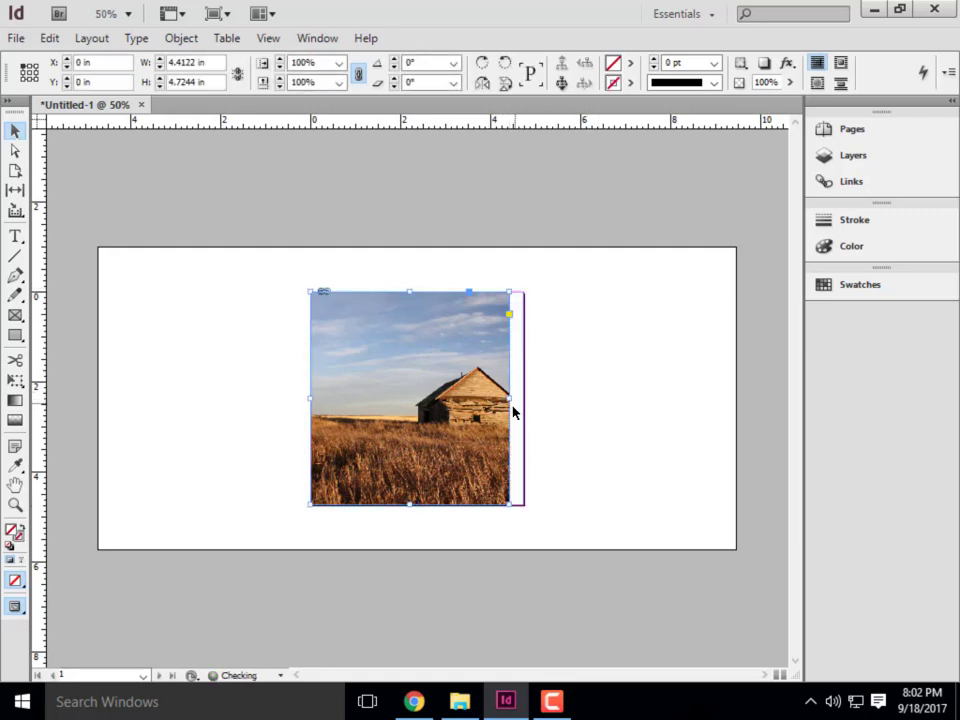
left_click_drag(408, 293, 408, 302)
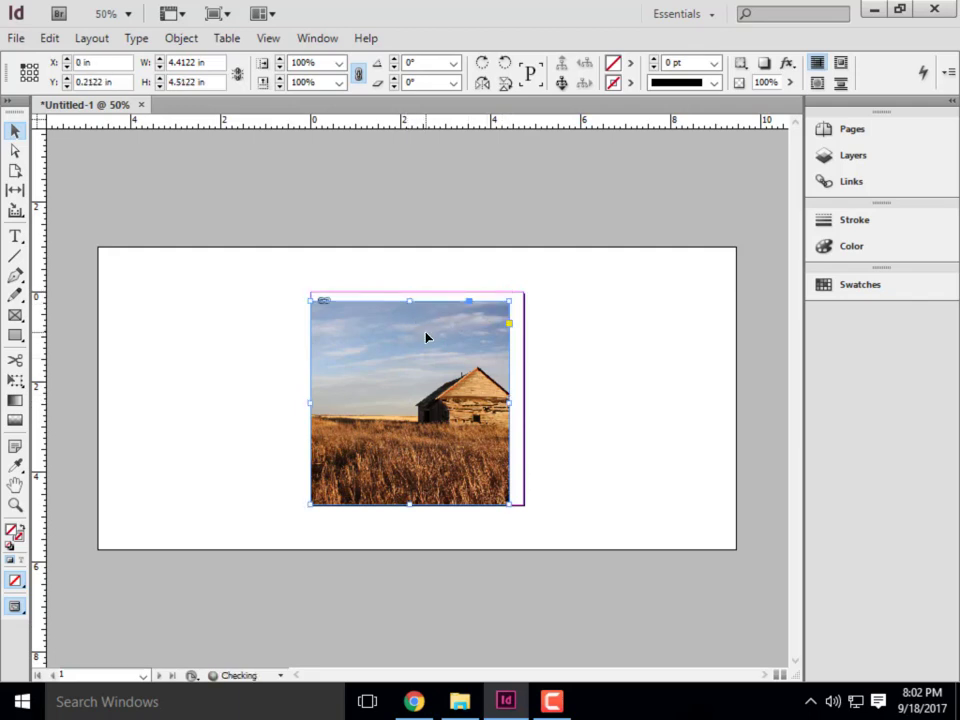
left_click_drag(510, 401, 524, 401)
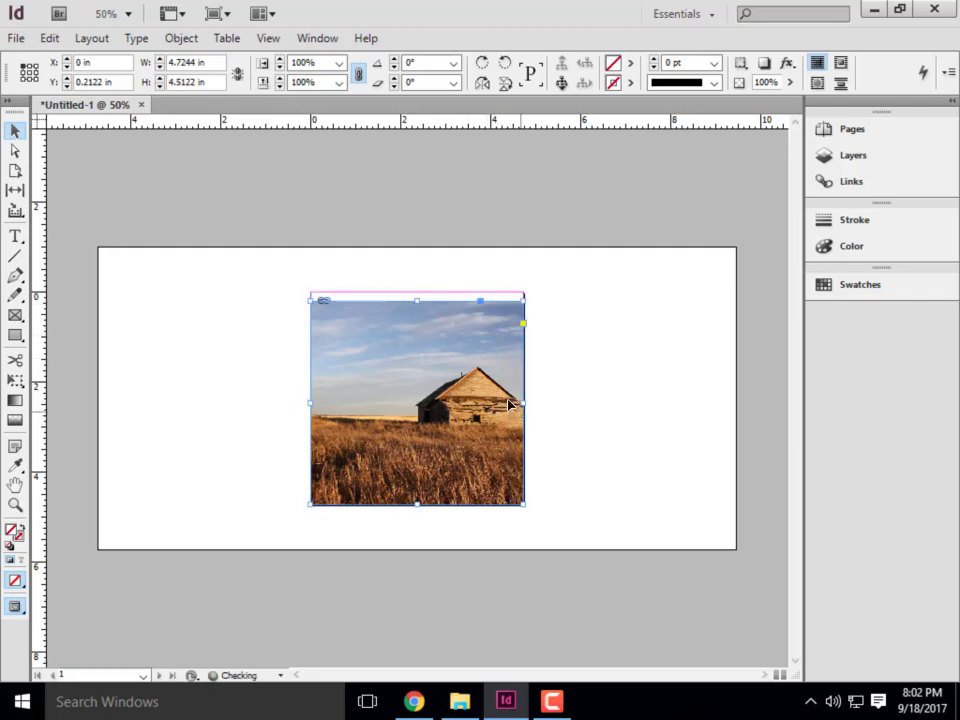
left_click_drag(419, 298, 420, 290)
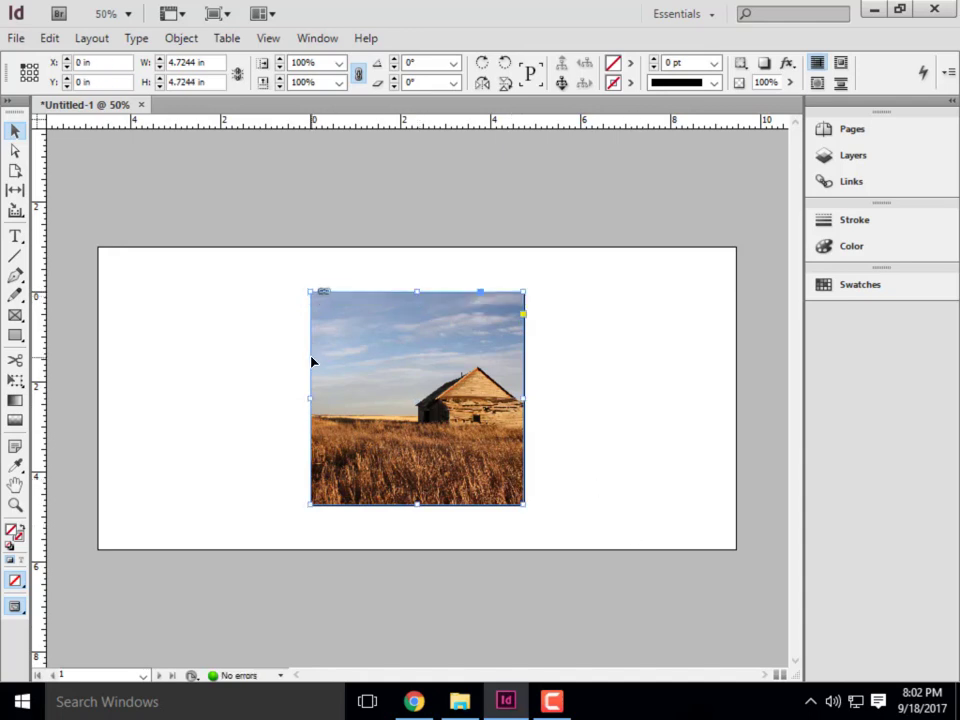
Step: Undo the edits back to an empty page without the barn photo and its frame
key("ctrl+z")
key("ctrl+z")
key("ctrl+z")
key("ctrl+z")
key("ctrl+z")
key("ctrl+z")
key("ctrl+z")
key("ctrl+z")
key("ctrl+z")
key("ctrl+z")
key("ctrl+z")
key("ctrl+z")
left_click(15, 315)
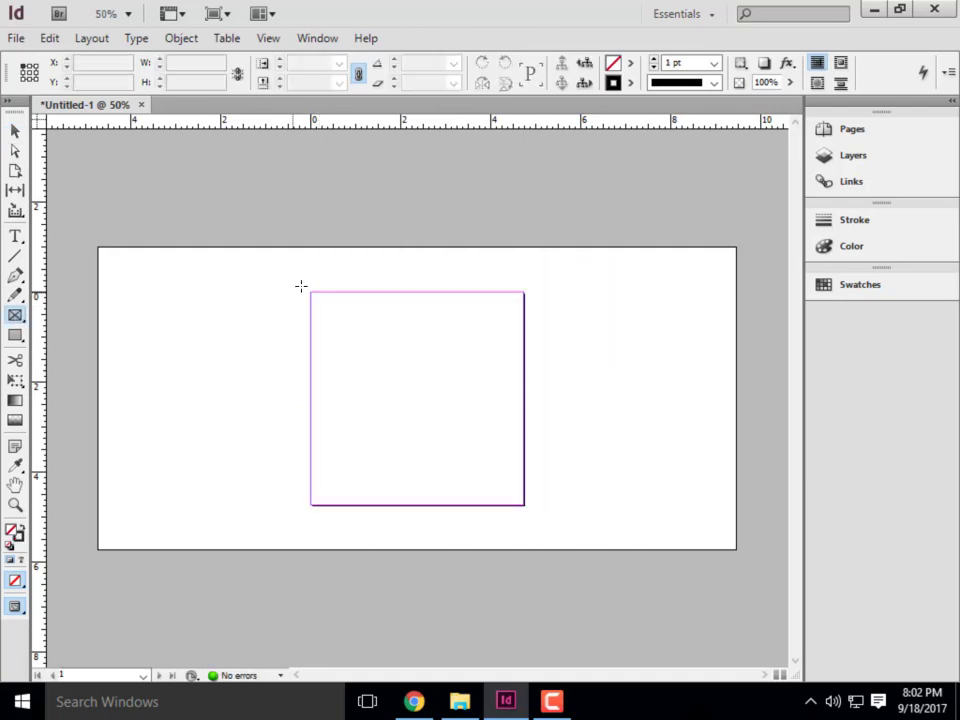
left_click_drag(311, 293, 523, 505)
left_click(14, 38)
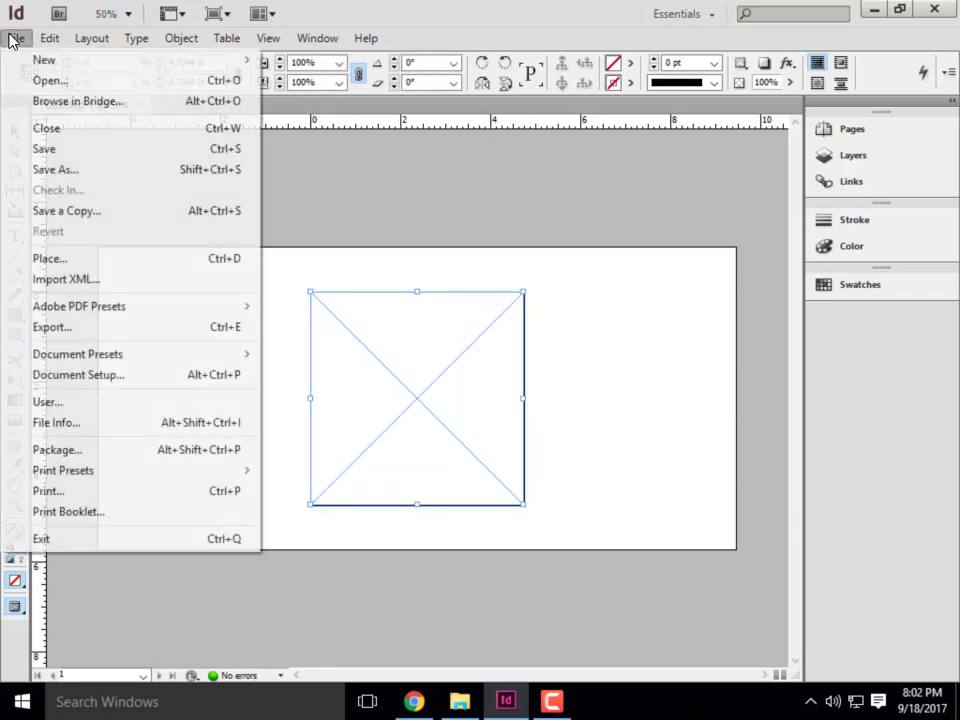
left_click(77, 258)
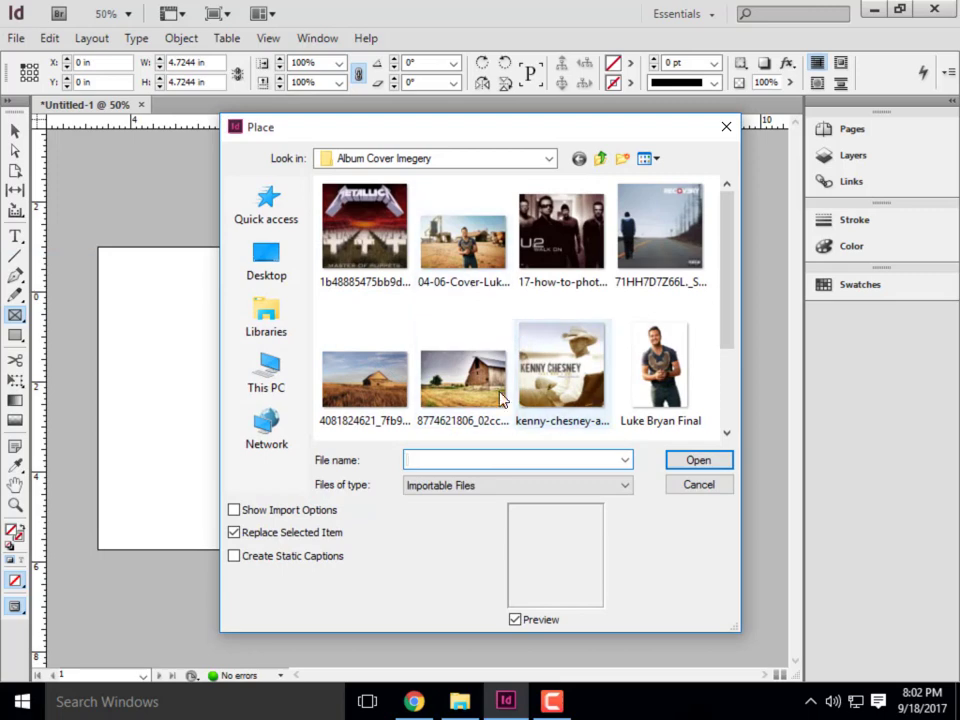
left_click(364, 380)
left_click(714, 460)
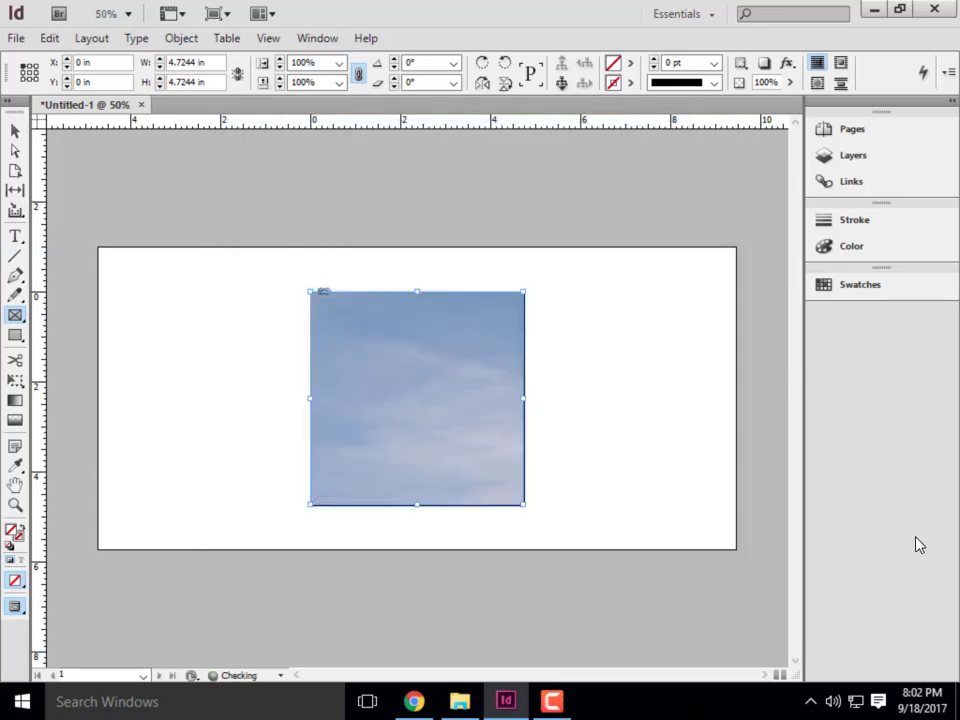
Step: Apply Fit Content Proportionally to the barn photo in its full-page frame
right_click(413, 358)
mouse_move(506, 439)
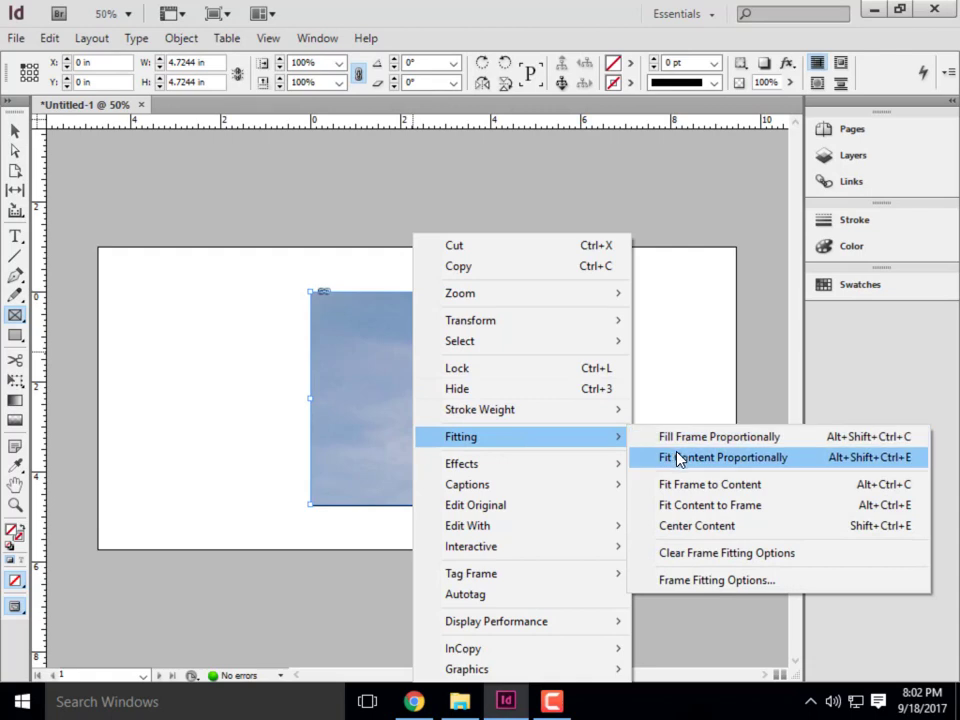
left_click(677, 458)
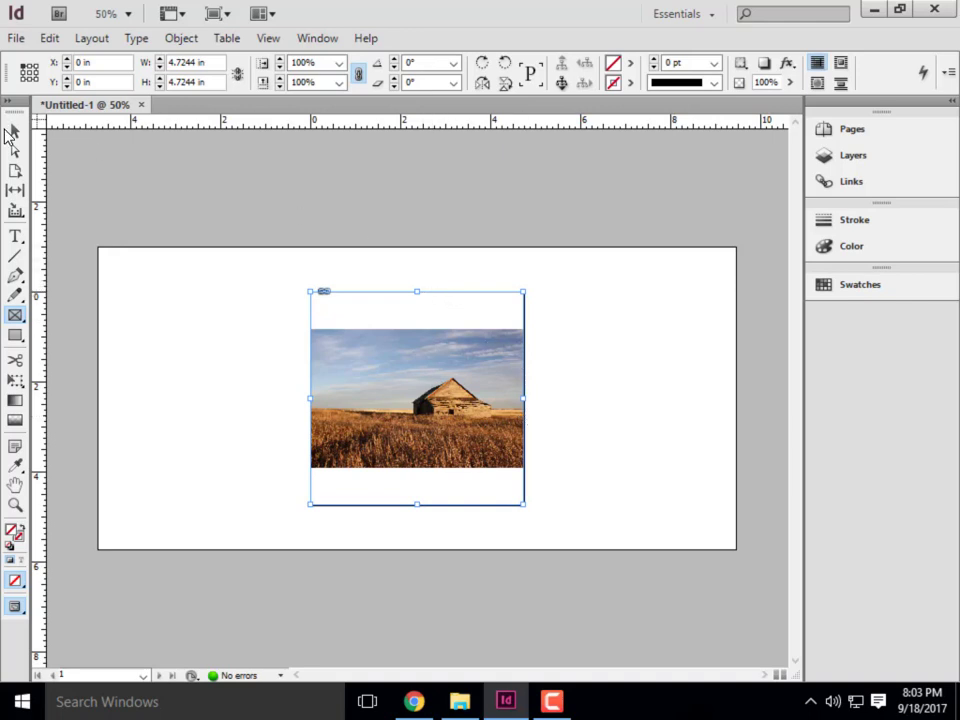
Step: Crop the frame to the photo's upper and lower edges, 3.1 in high, and narrow it to about 3.29 in wide from X 1.44 in
left_click(13, 133)
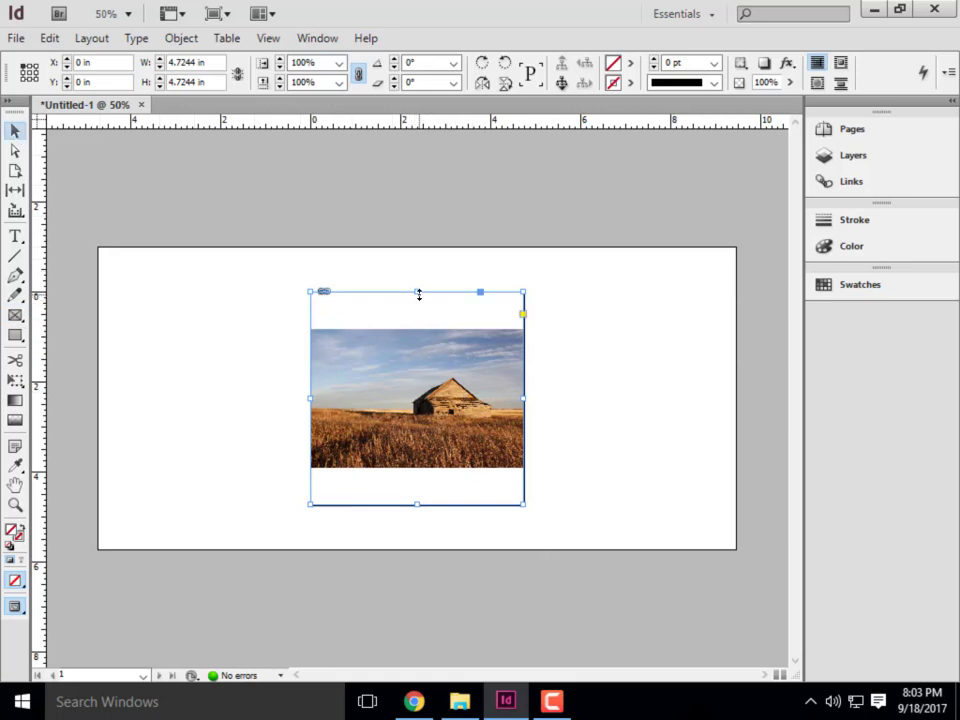
left_click_drag(421, 298, 421, 334)
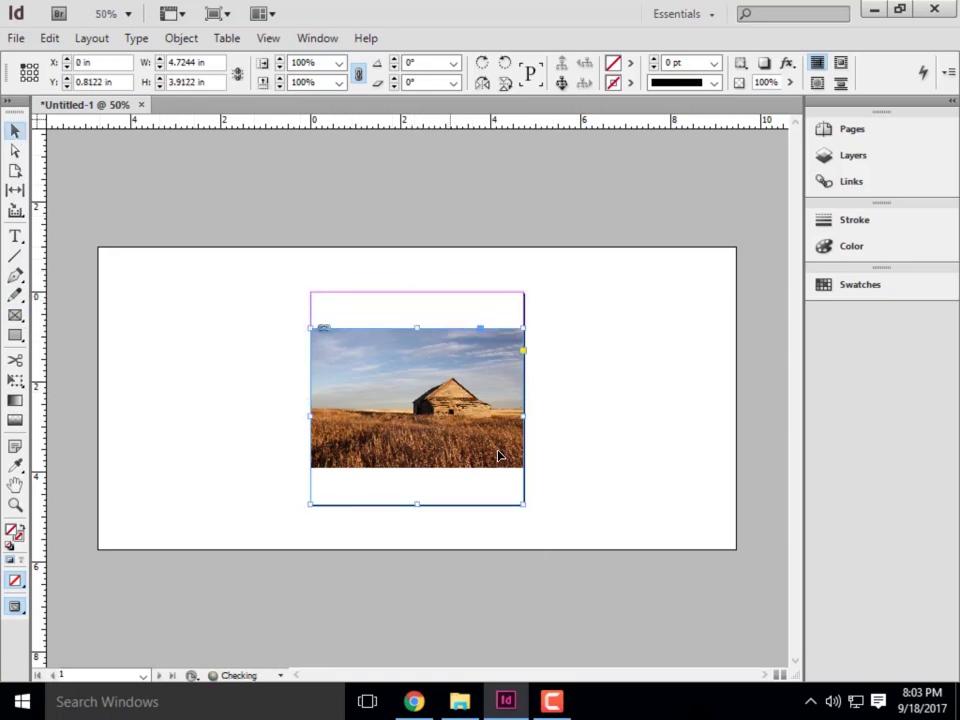
left_click_drag(417, 504, 424, 467)
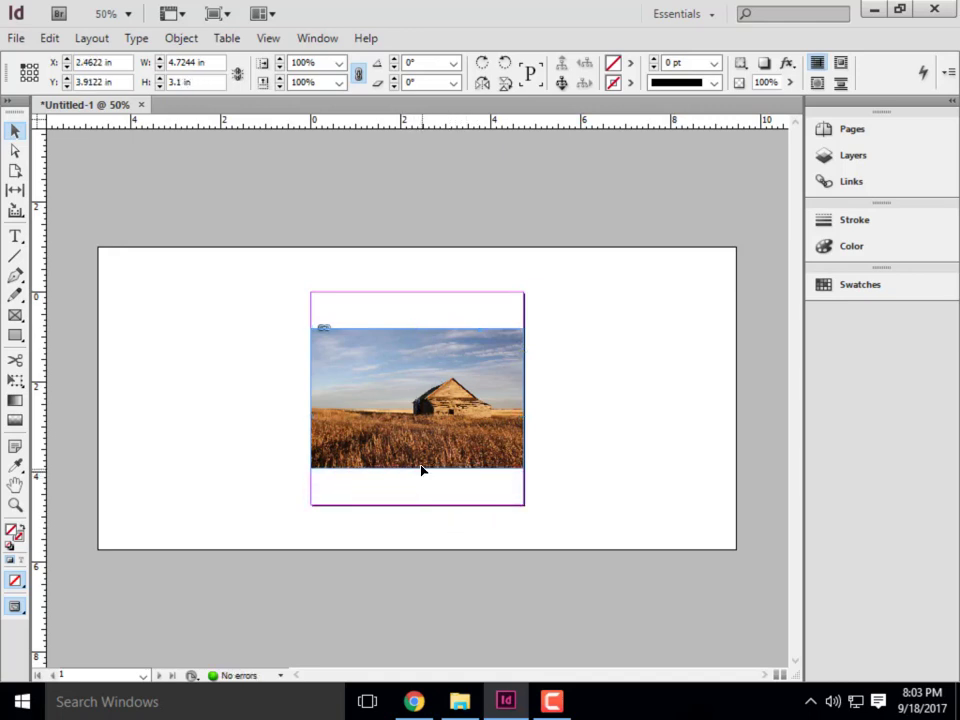
left_click(371, 386)
left_click_drag(312, 399, 375, 401)
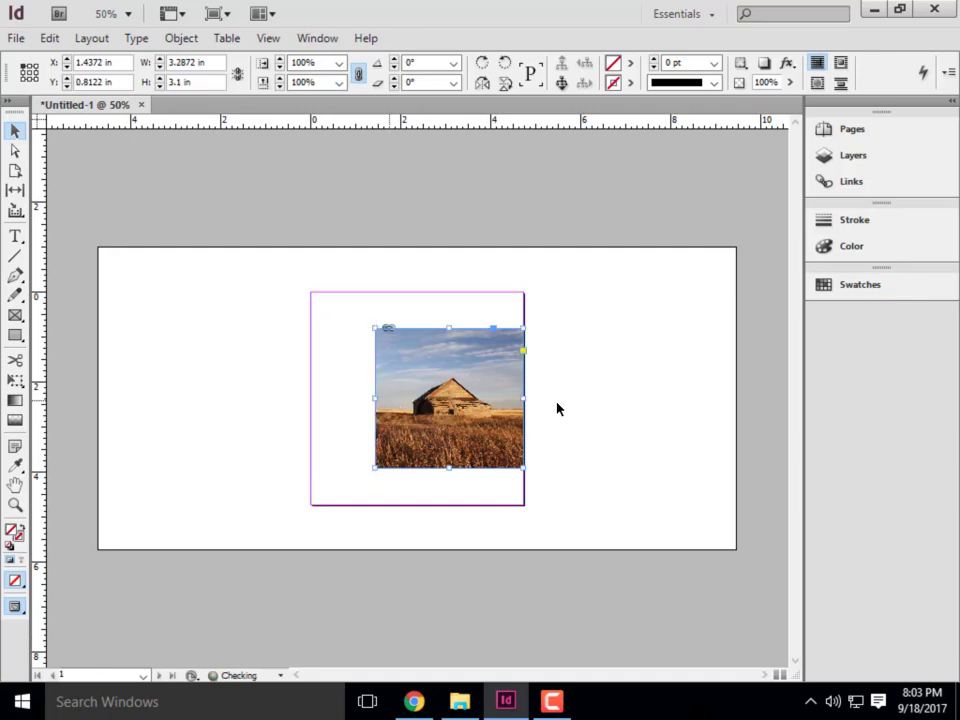
left_click(656, 400)
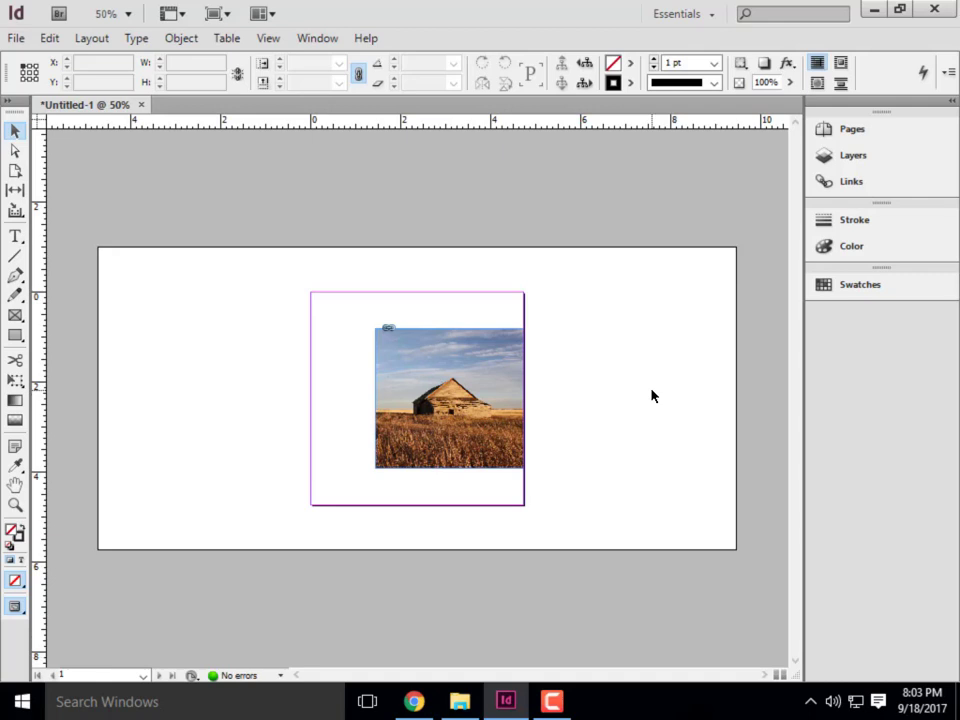
Step: Undo the frame cropping and the proportional content fitting of the barn photo
key("ctrl+z")
key("ctrl+z")
key("ctrl+z")
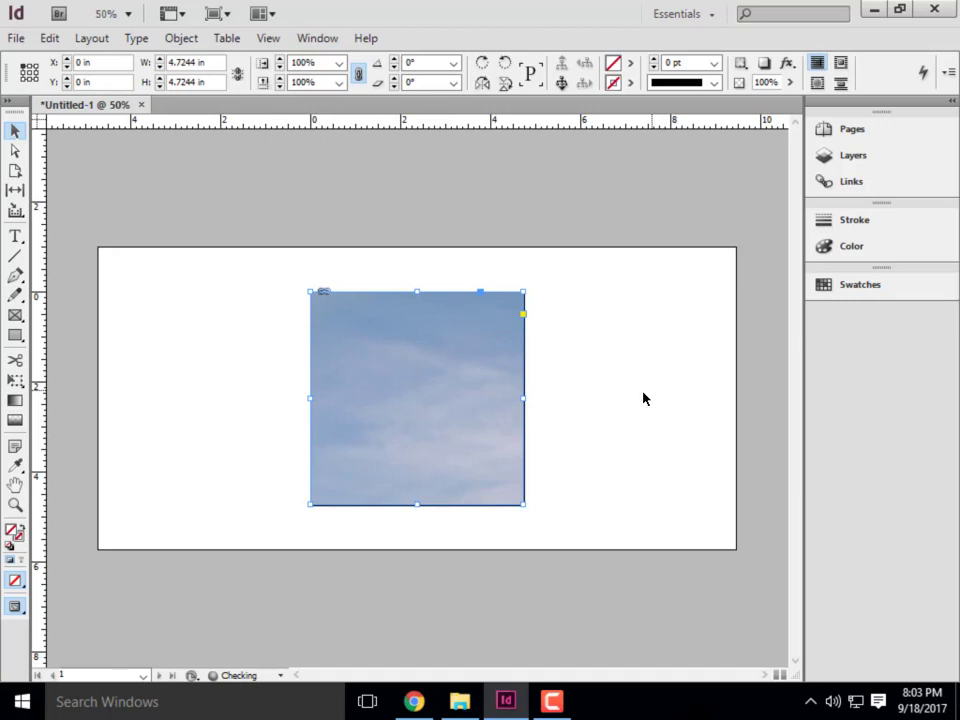
Step: Apply Fit Frame to Content to the barn photo and view the whole frame
right_click(436, 400)
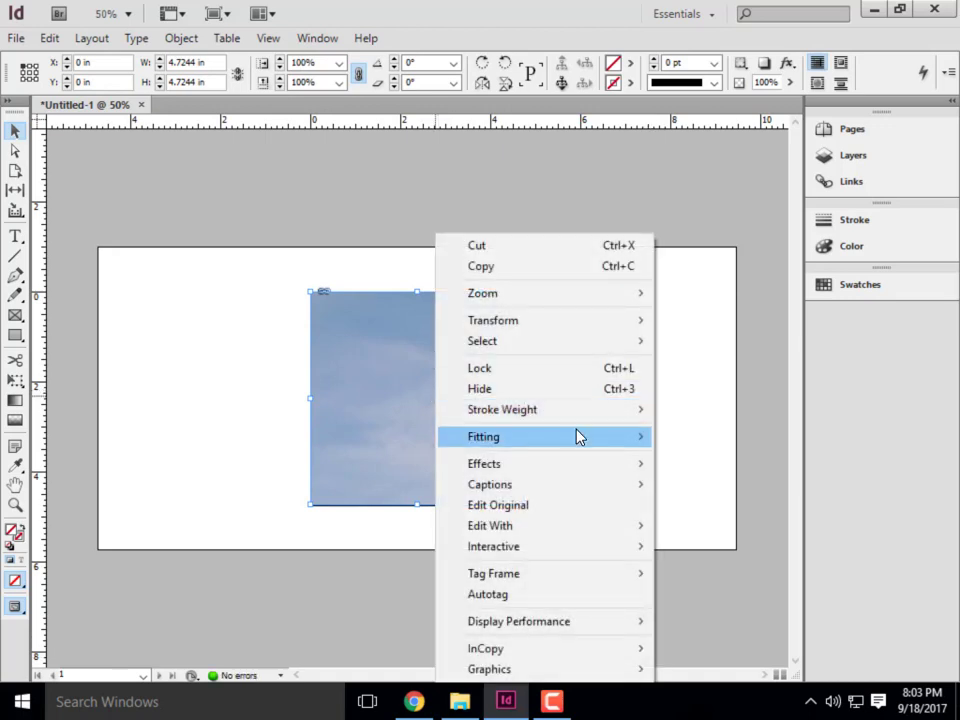
mouse_move(578, 437)
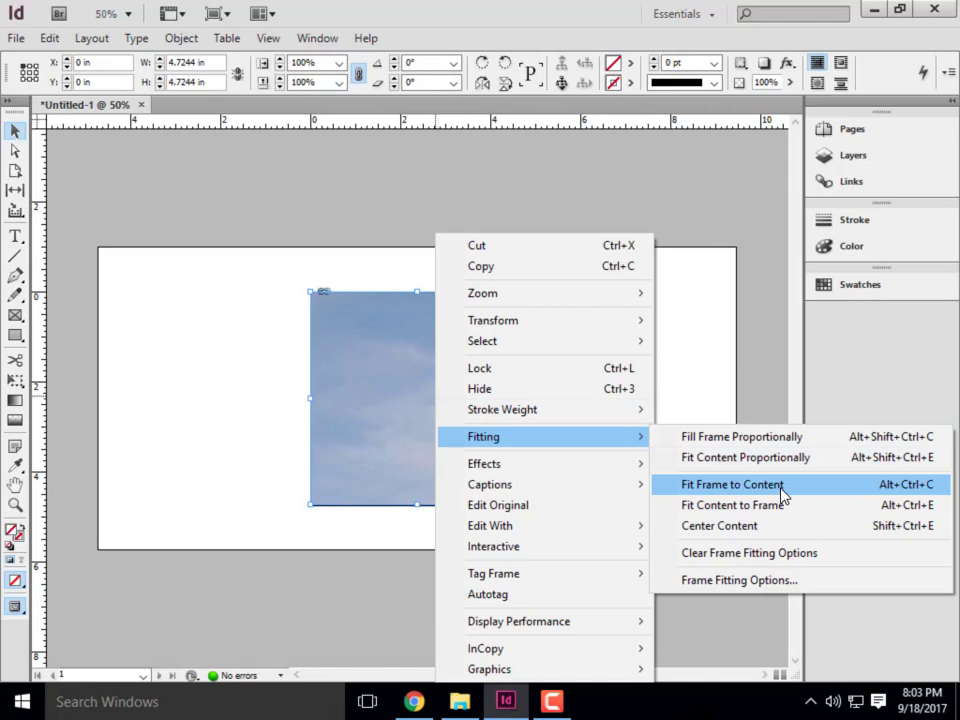
left_click(781, 487)
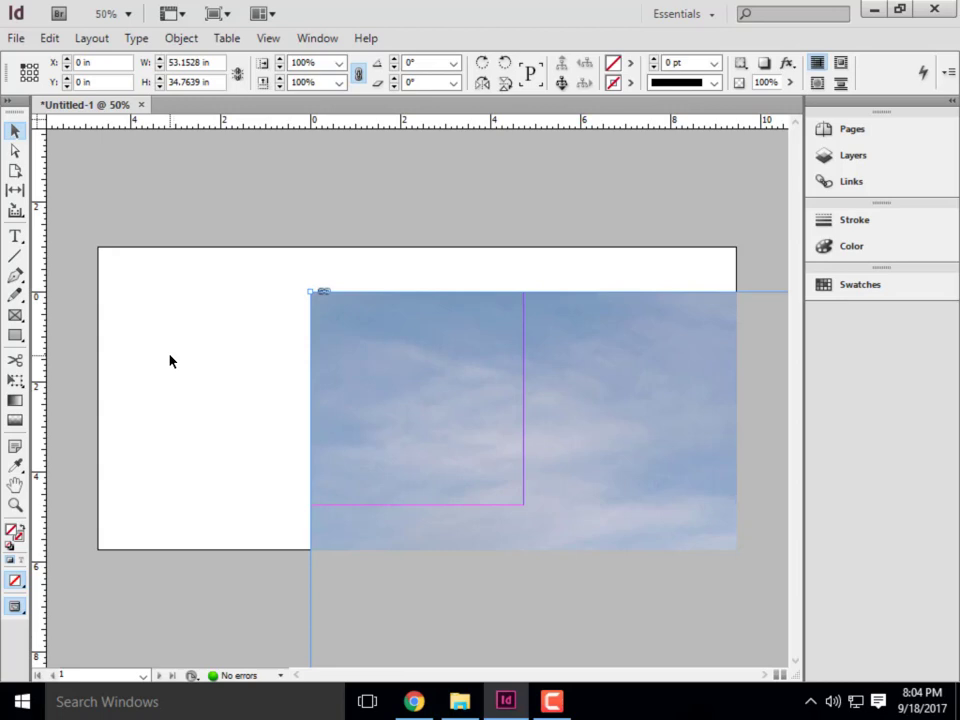
key("ctrl+minus")
key("ctrl+minus")
key("ctrl+minus")
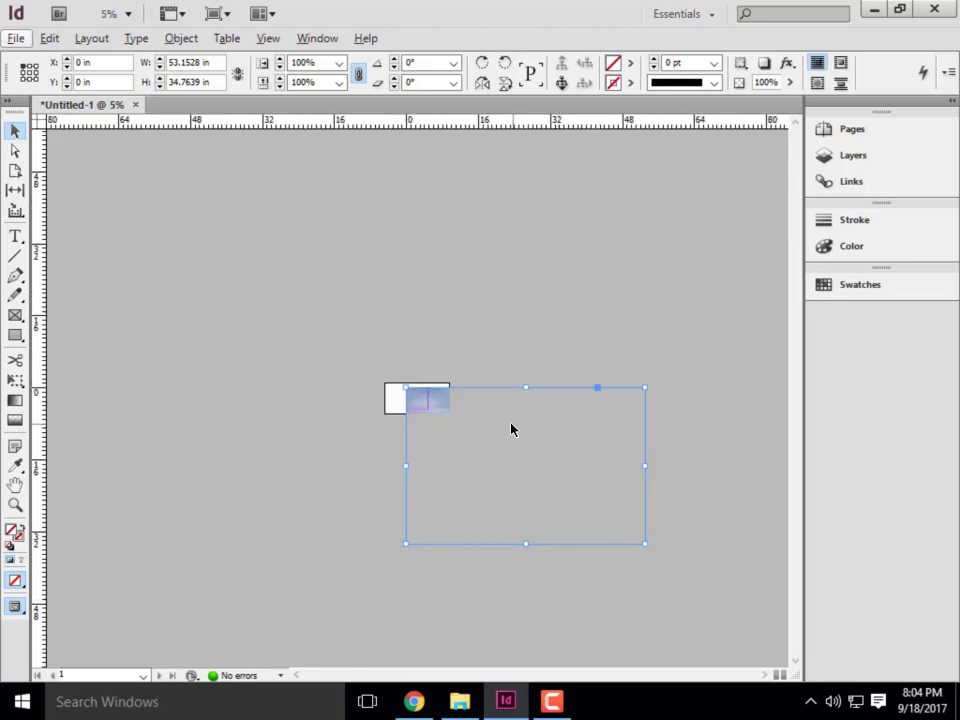
Step: Try moving the oversized photo frame to about X -9.64 in, Y -6.76 in, and undo the move and the frame fitting
left_click_drag(486, 403, 446, 377)
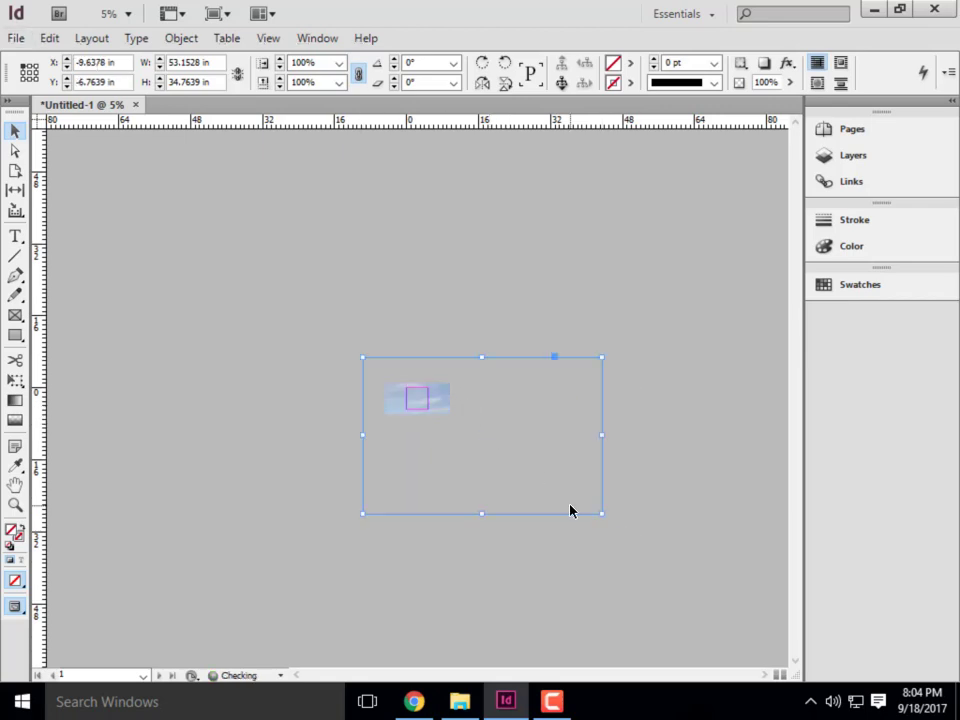
key("ctrl+z")
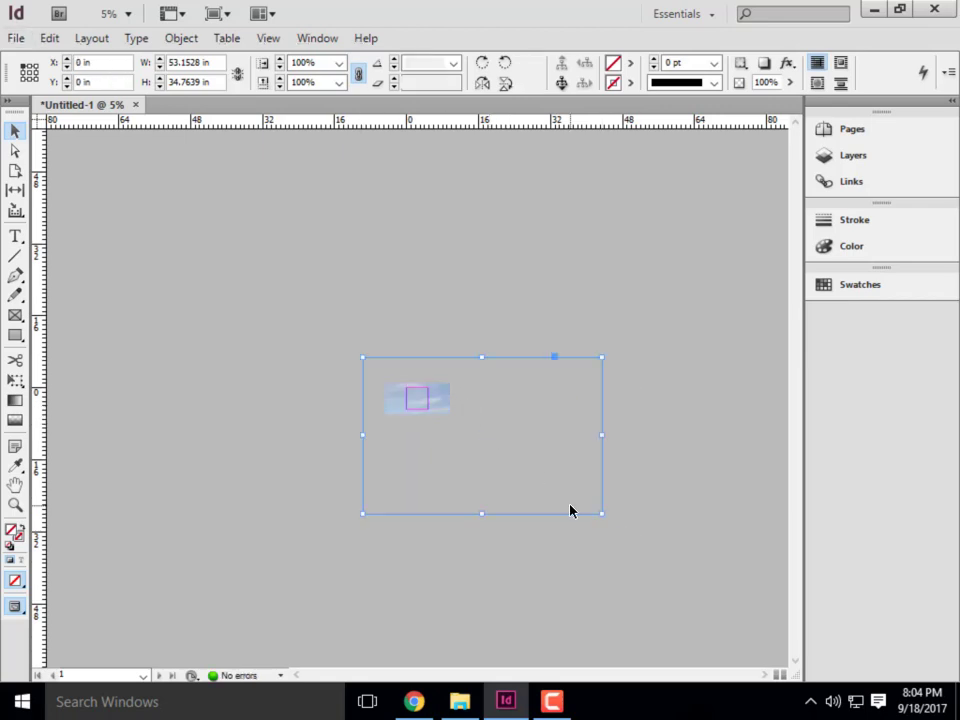
key("ctrl+z")
Step: Apply Fit Content to Frame to the barn photo in its full-page frame
scroll(383, 370, "up", 3)
scroll(386, 390, "up", 1)
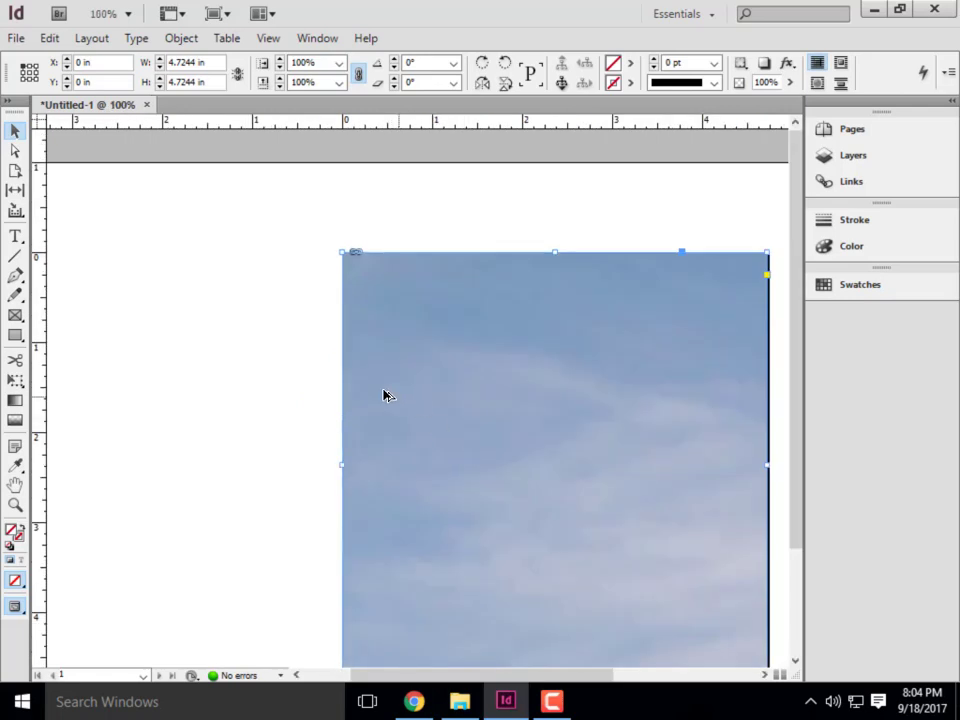
scroll(386, 390, "down", 1)
right_click(388, 392)
mouse_move(472, 441)
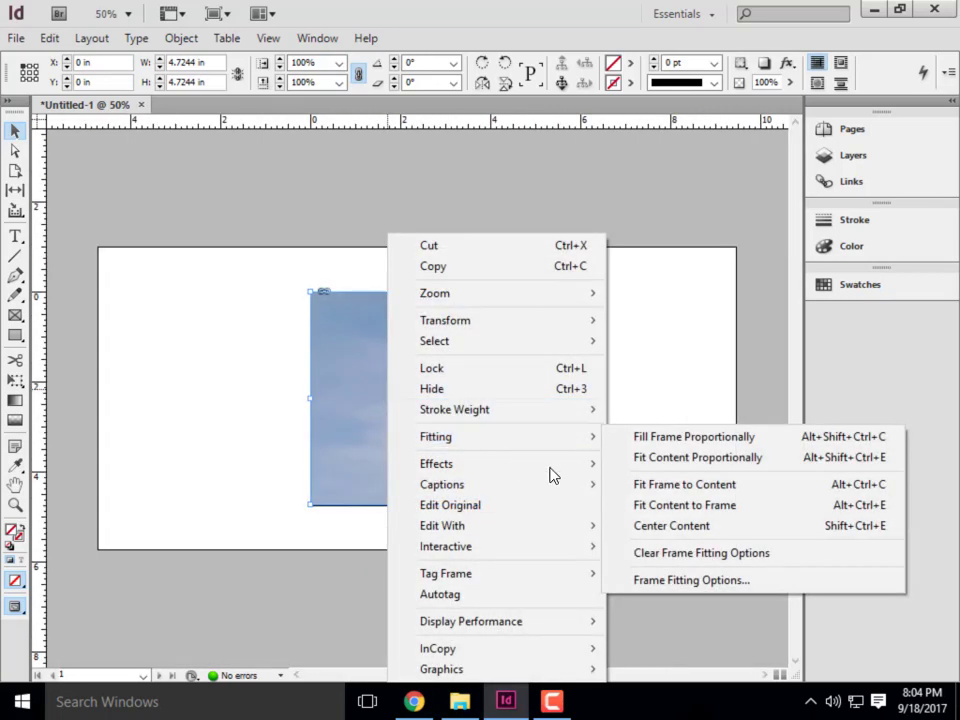
left_click(688, 508)
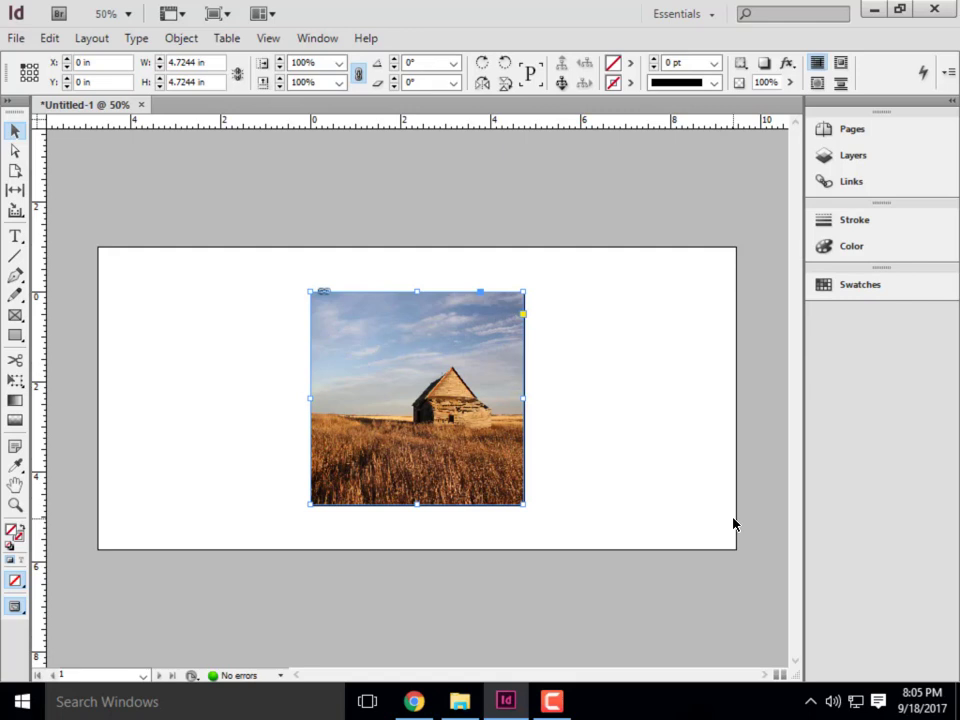
Step: Select the barn photo's frame and delete it from the page
left_click(135, 274)
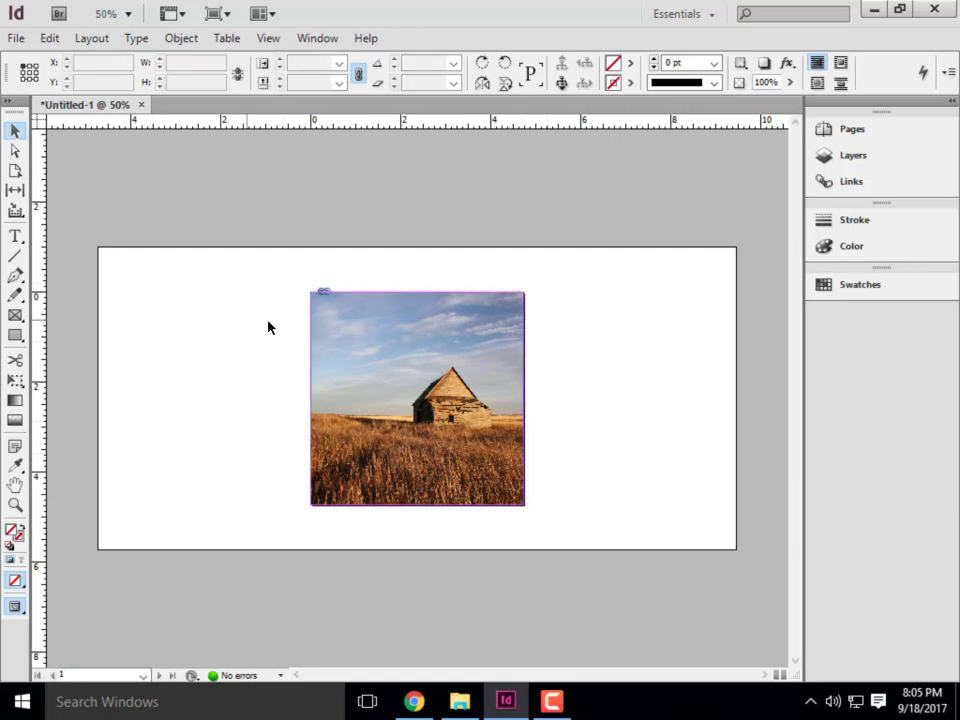
left_click(352, 327)
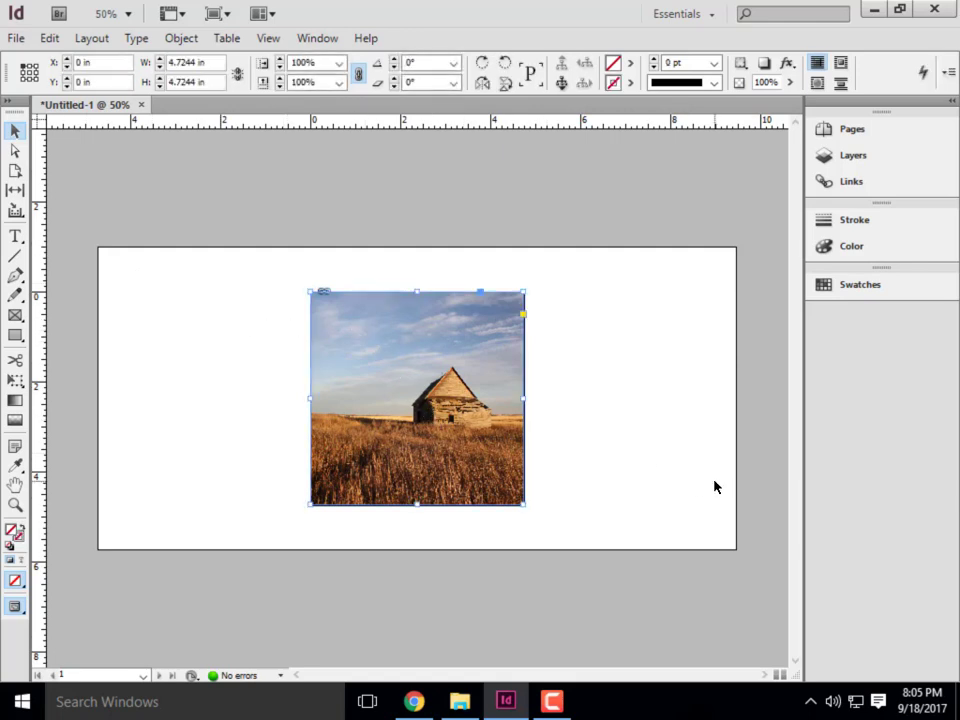
key("Delete")
Step: Draw a circular frame about 4.61 in across with the Ellipse Frame Tool, starting near X 0.89 in, Y 0.41 in
left_click(16, 316)
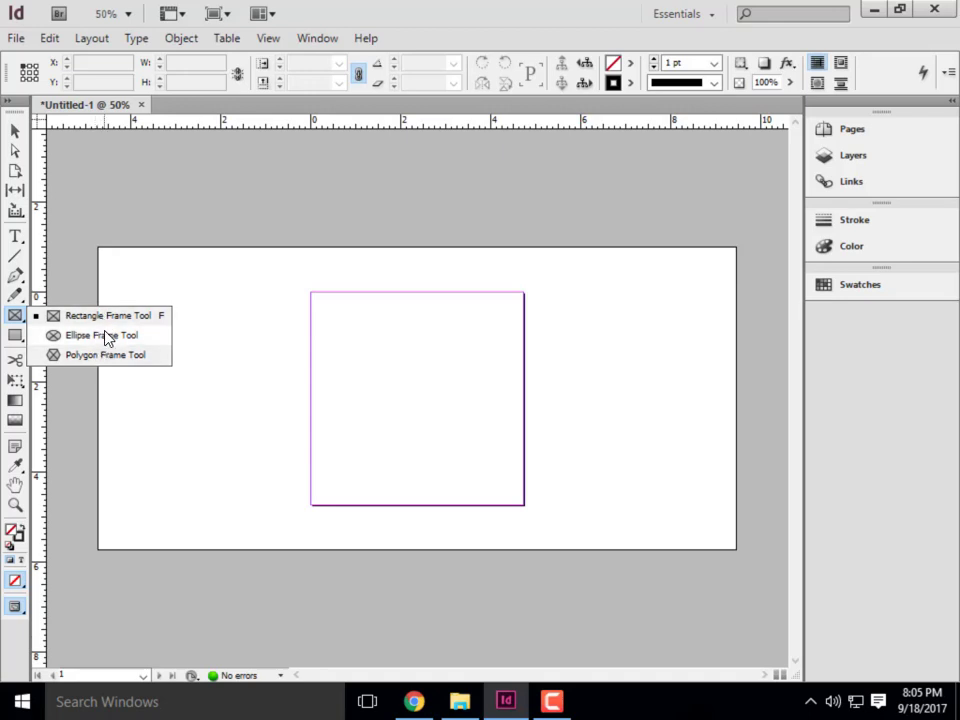
left_click(105, 336)
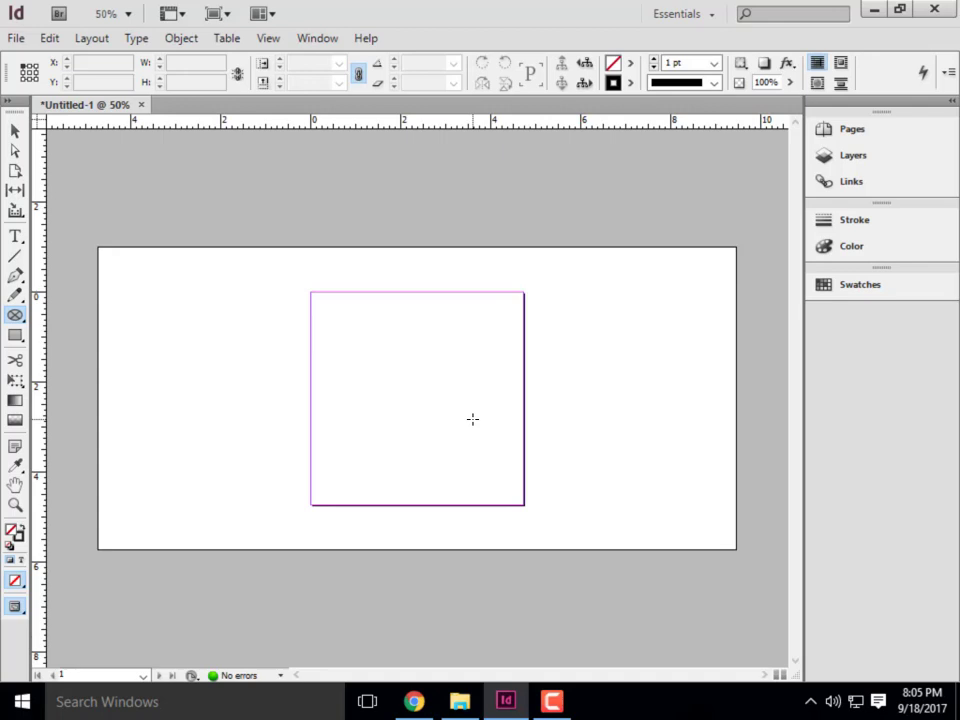
left_click_drag(350, 311, 554, 611)
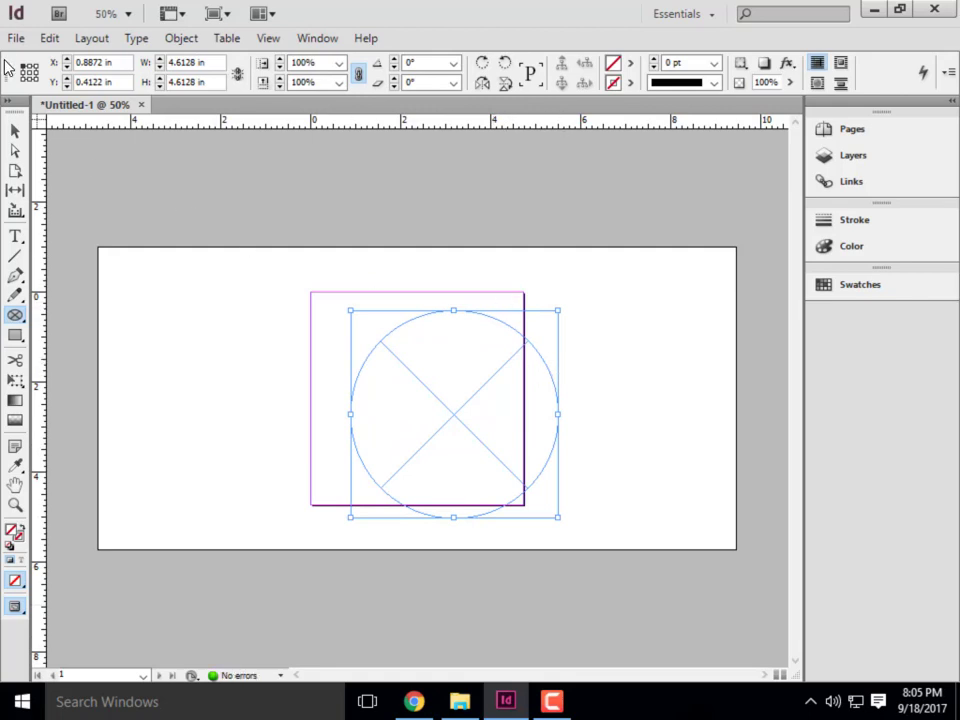
Step: Move the circular frame to the page origin and enlarge it to 4.7244 in across to fill the page
left_click(16, 130)
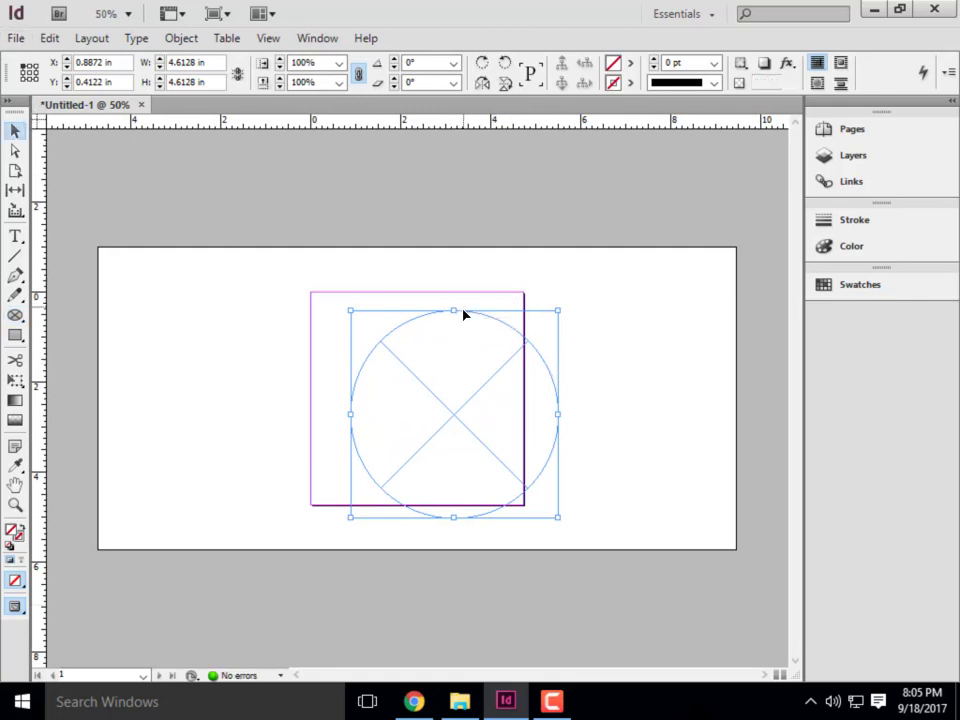
left_click_drag(463, 314, 422, 299)
left_click_drag(518, 498, 525, 506)
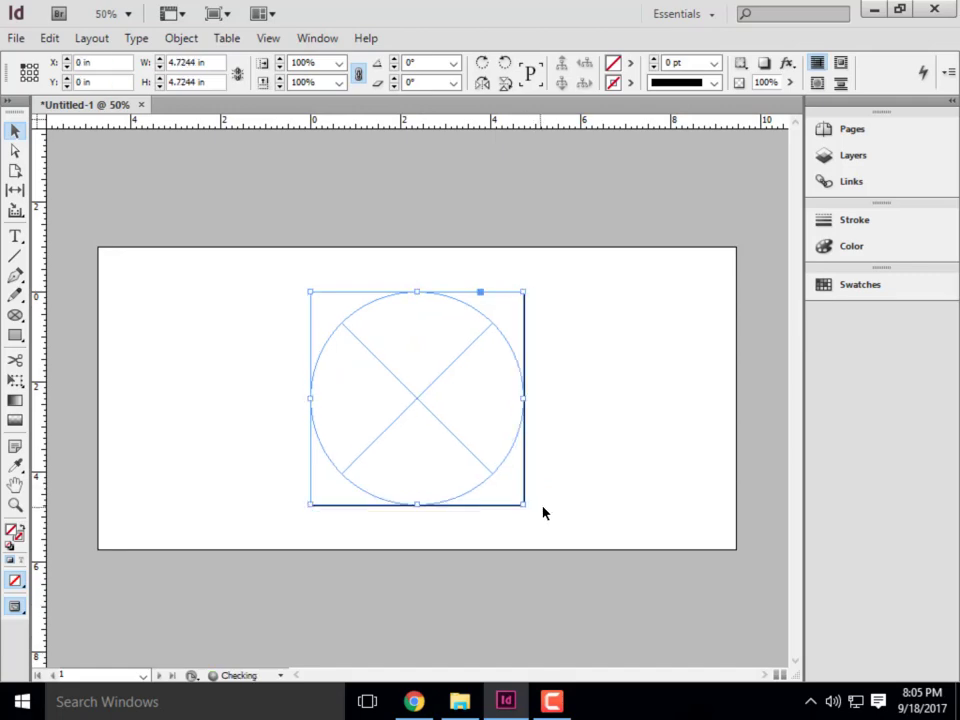
left_click(18, 39)
left_click(64, 257)
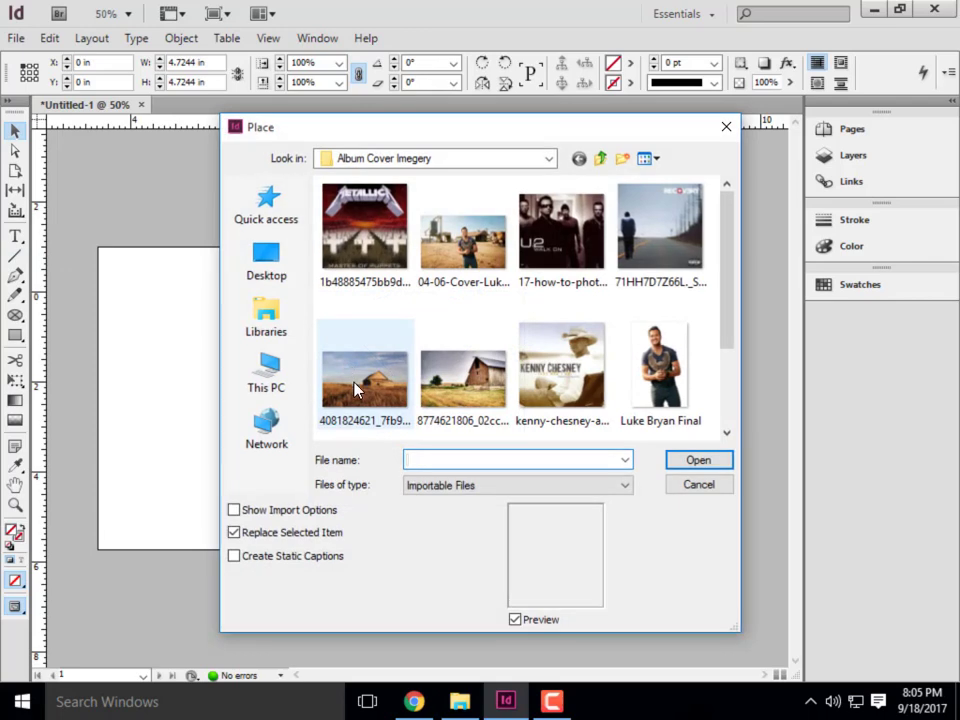
left_click(463, 395)
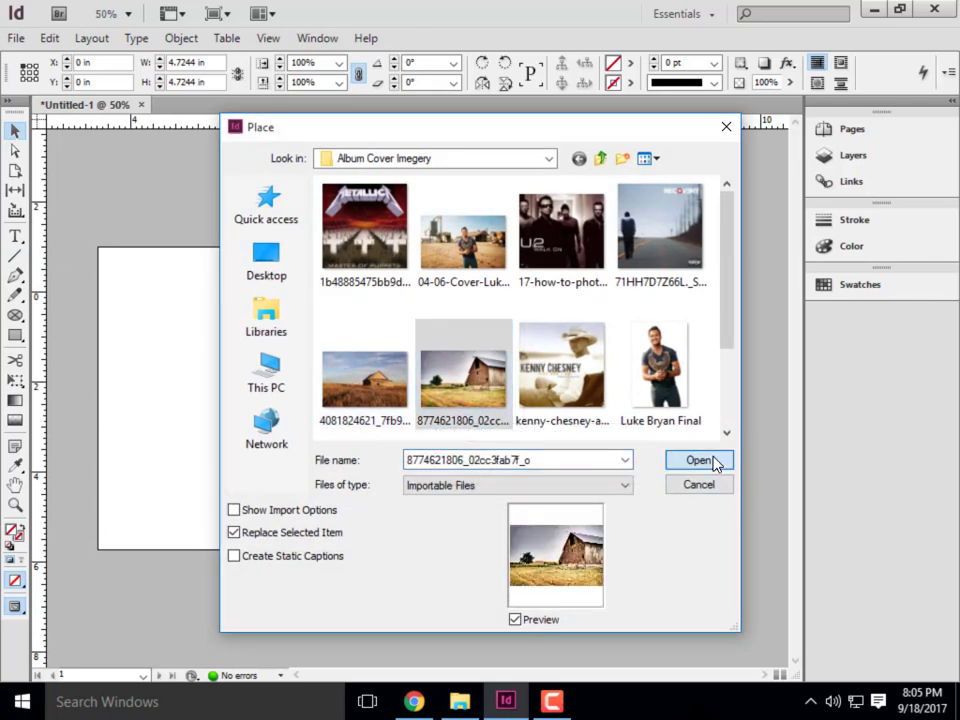
left_click(714, 461)
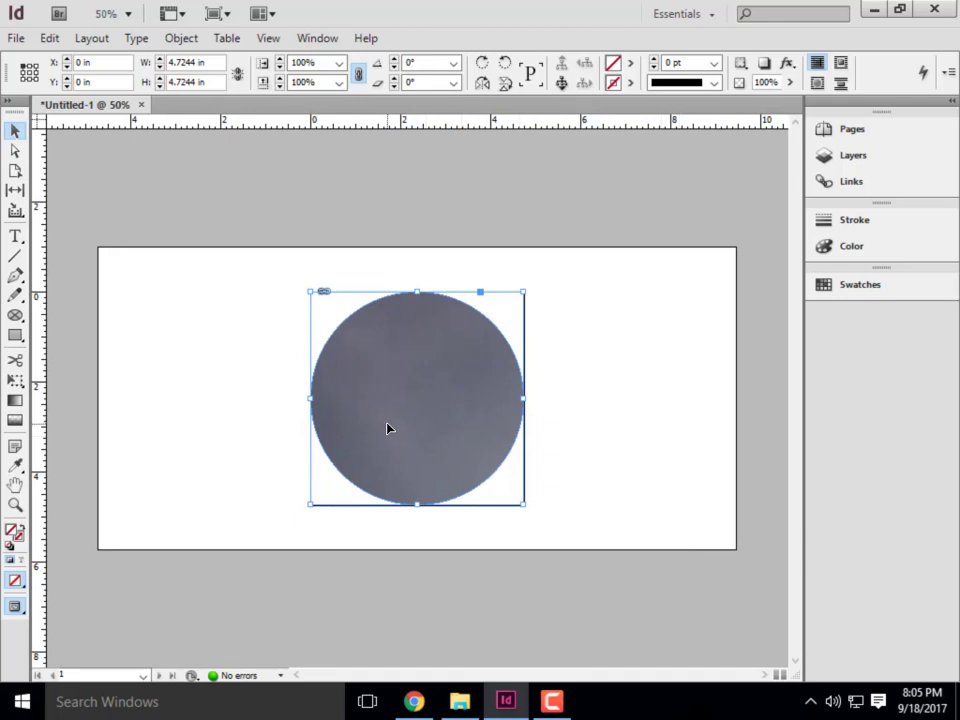
Step: Try Fill Frame Proportionally on the barn photo in the circular frame, and undo the fitting
right_click(375, 360)
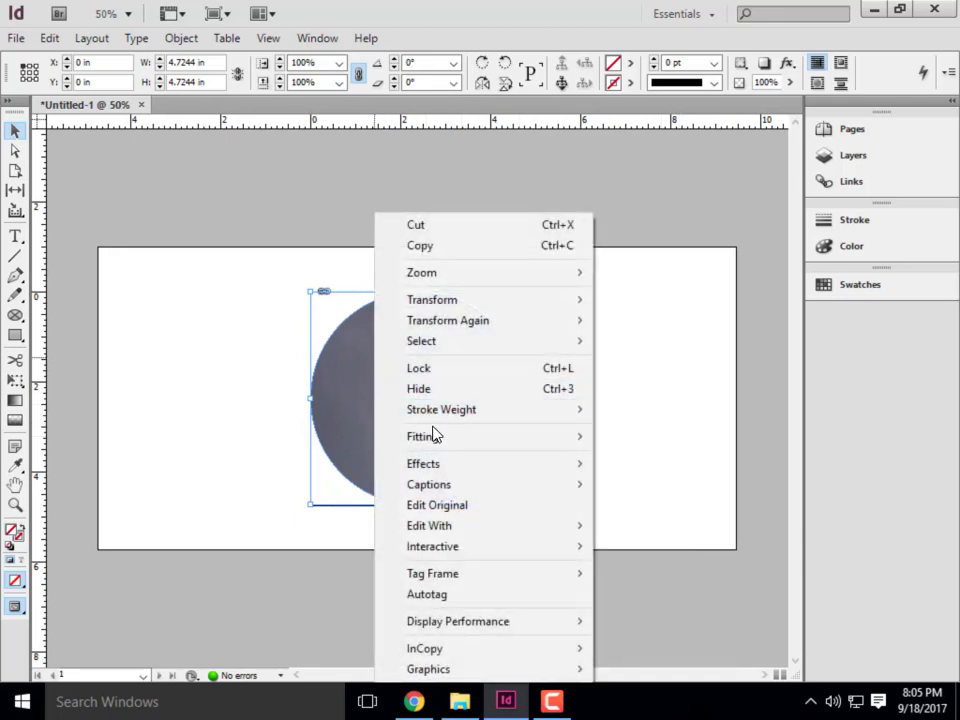
mouse_move(436, 438)
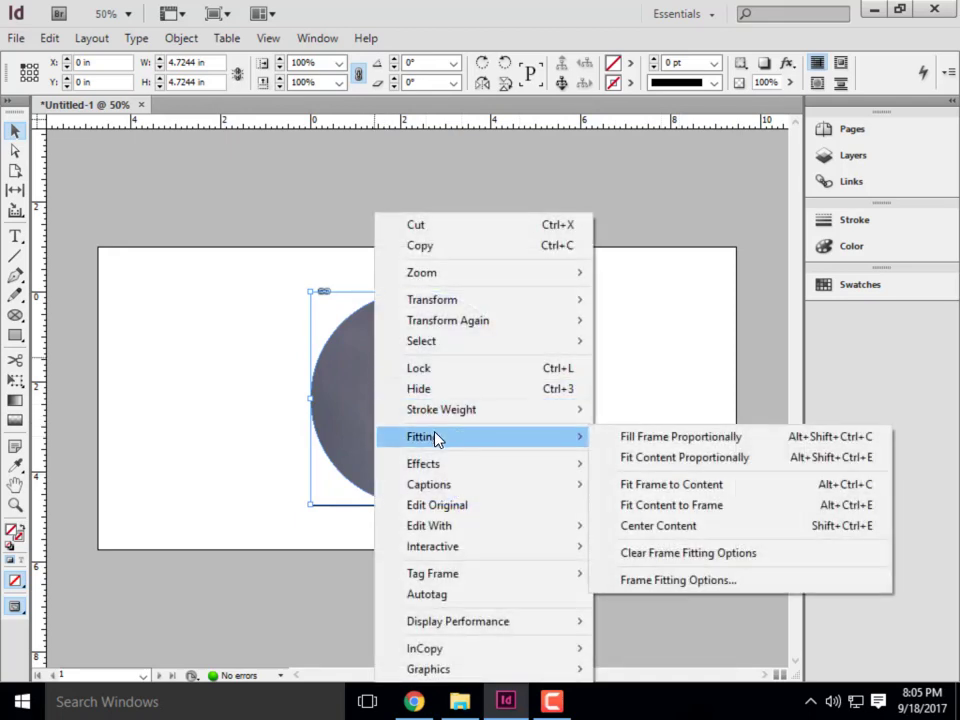
left_click(694, 440)
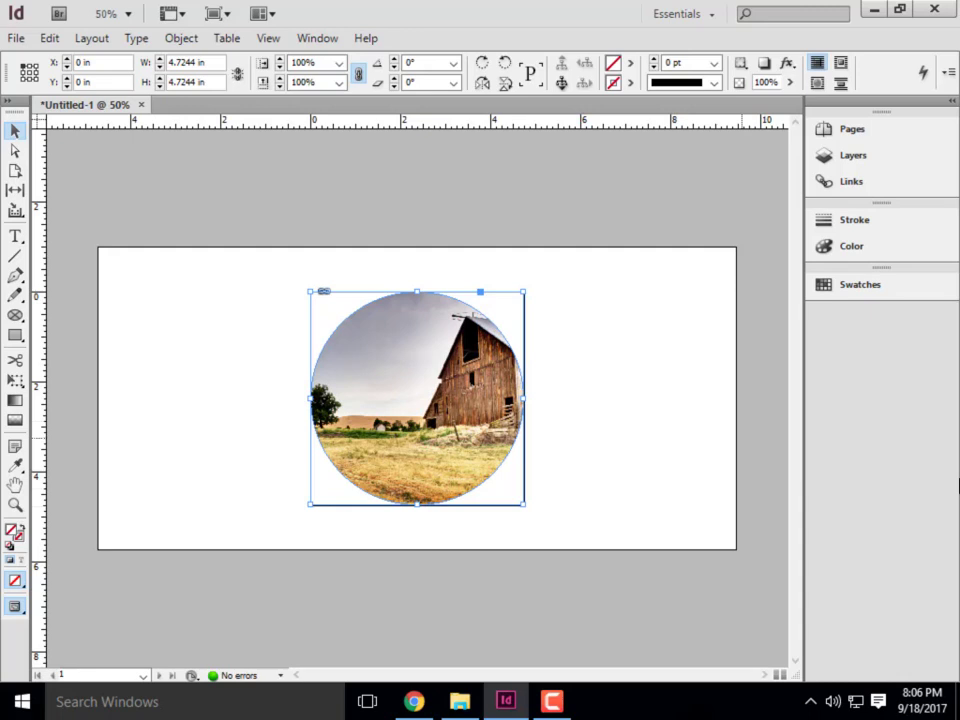
key("ctrl+z")
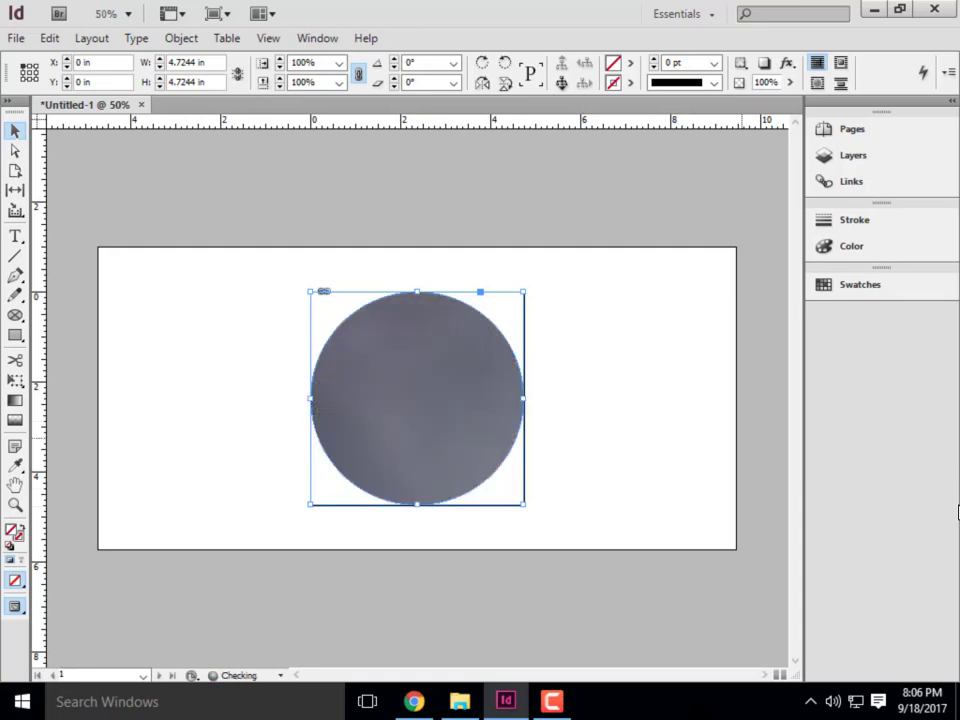
Step: Delete the barn photo and its circular frame from the page
left_click(424, 411)
key("Delete")
left_click(236, 321)
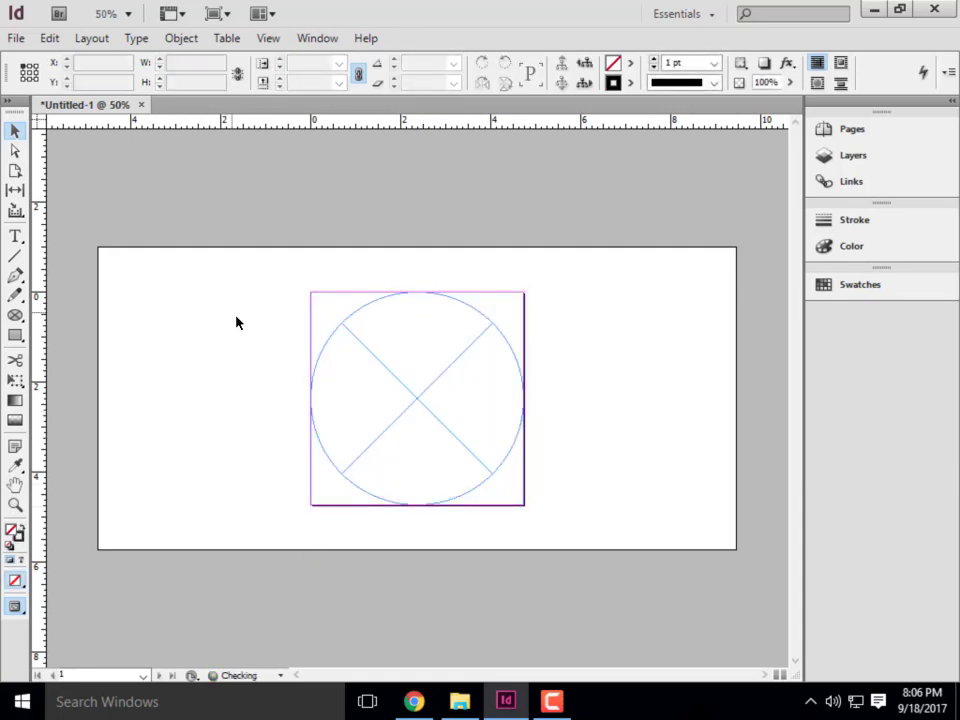
left_click(467, 418)
key("Delete")
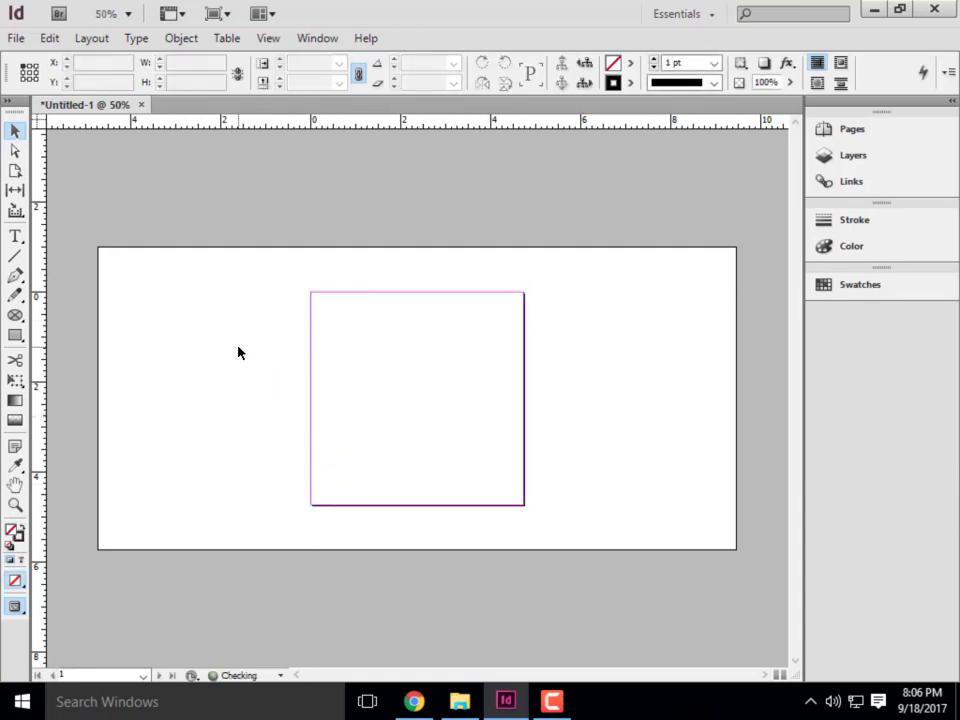
Step: Draw a square frame about 4.76 in wide over the whole page with the Rectangle Frame Tool, starting at X 0, Y 0
left_click(15, 316)
left_click(85, 315)
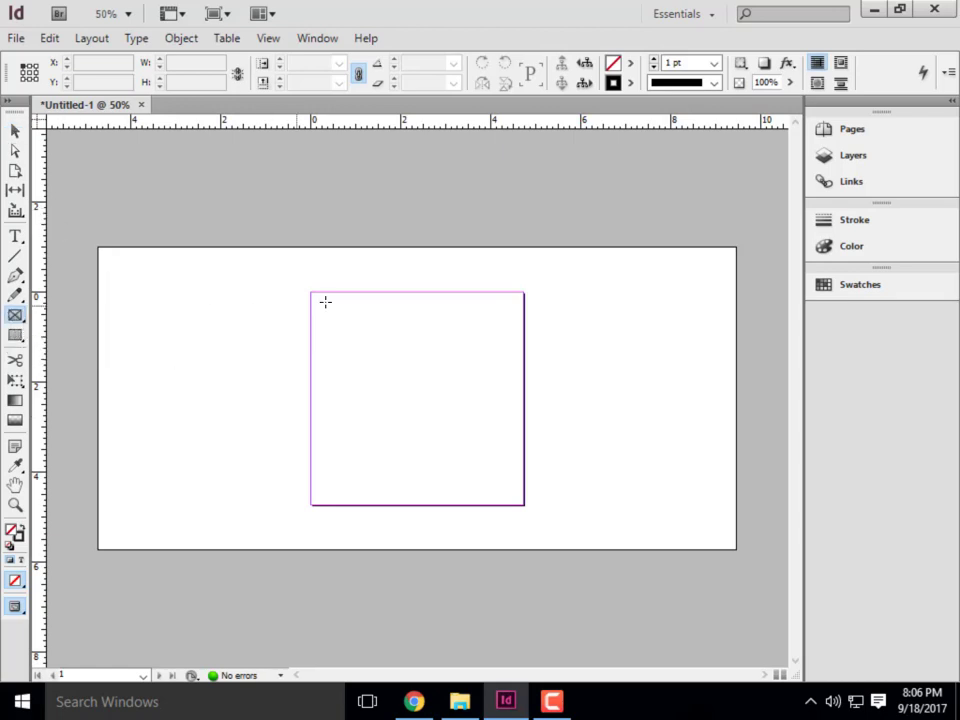
left_click_drag(310, 292, 525, 505)
left_click(12, 38)
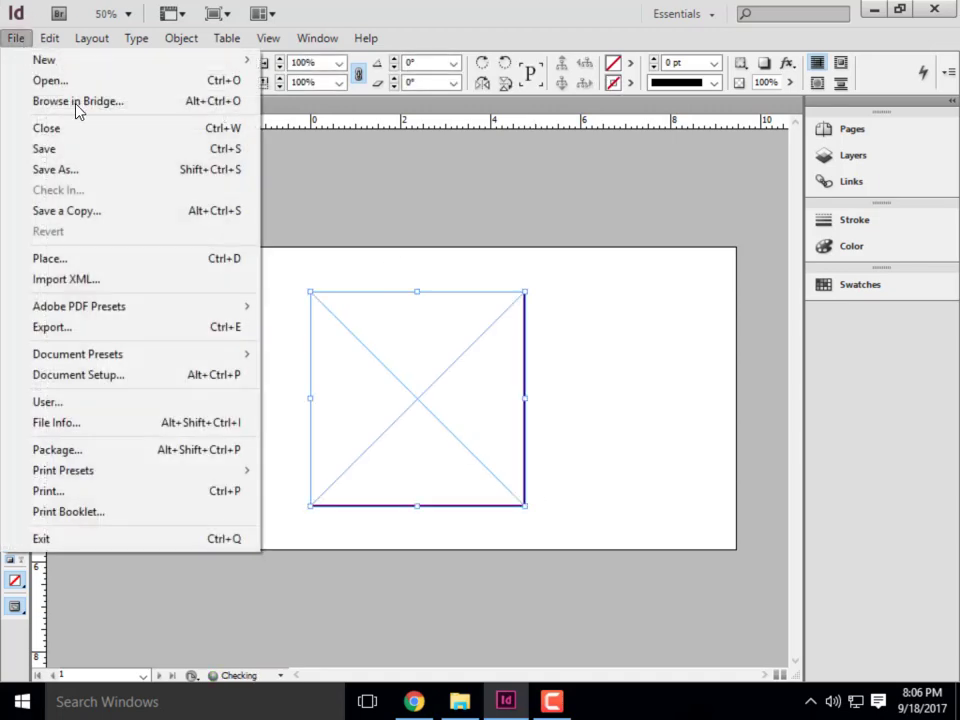
left_click(79, 258)
left_click(365, 378)
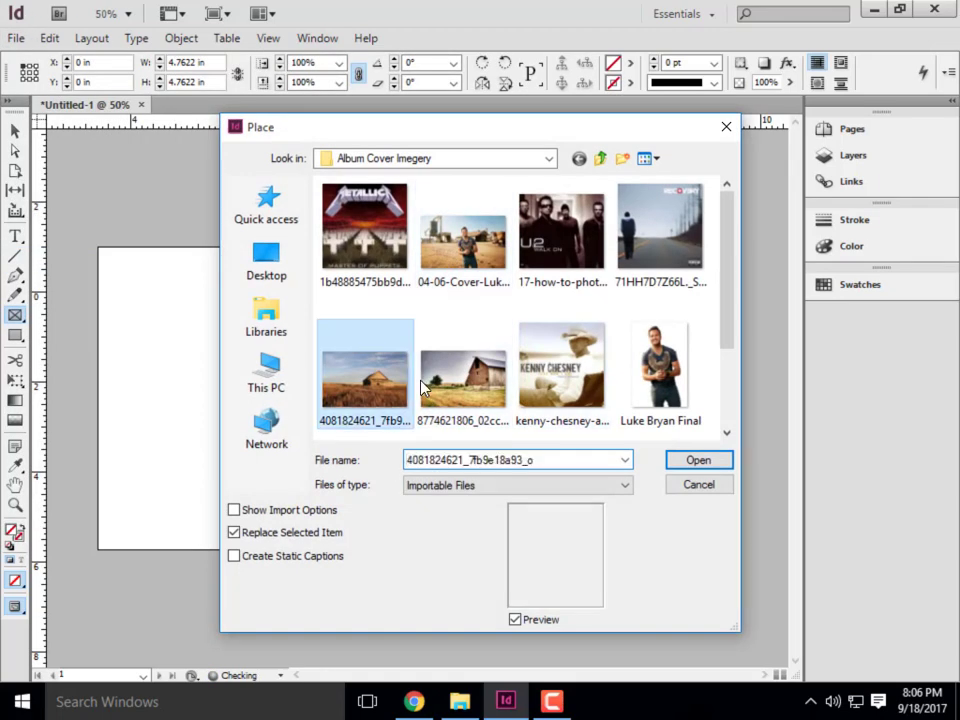
left_click(697, 459)
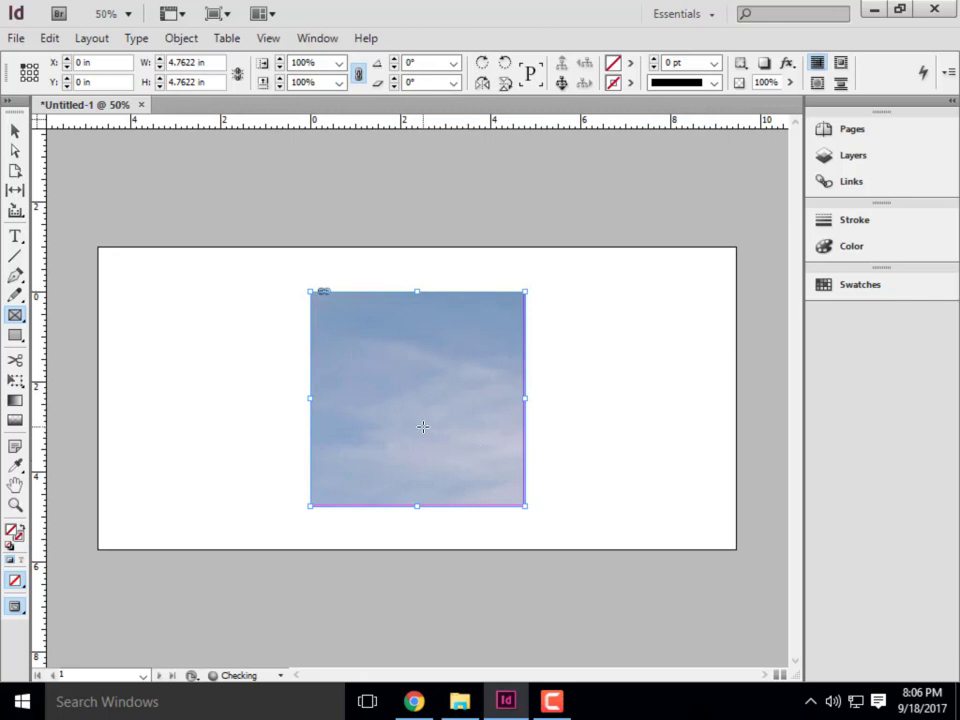
Step: Apply Fill Frame Proportionally to the wheat-field barn photo in the square frame
right_click(423, 428)
mouse_move(513, 450)
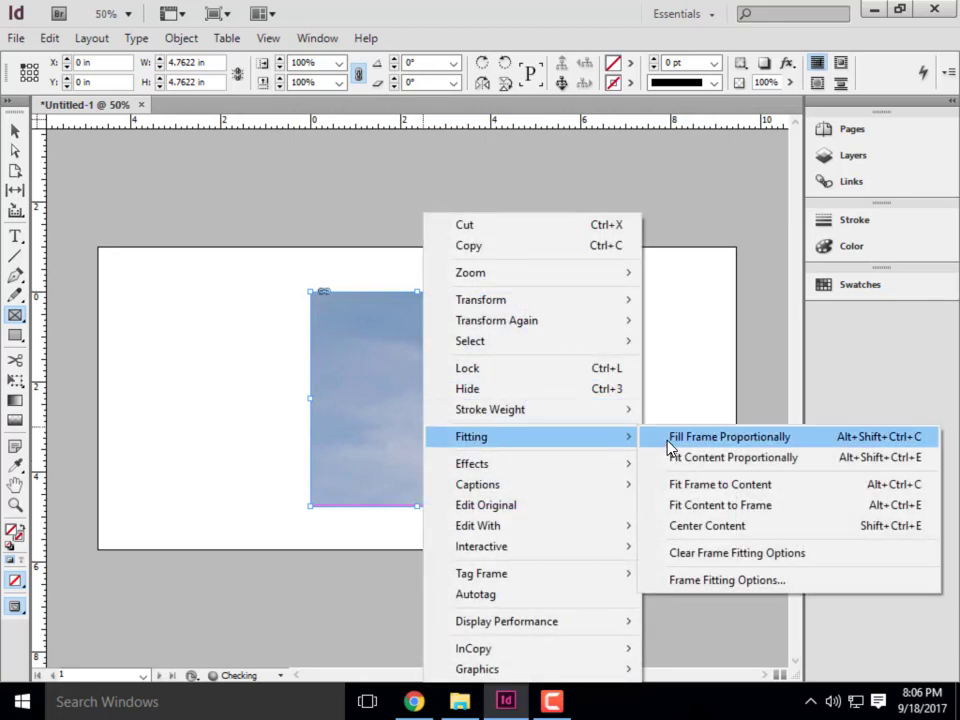
left_click(669, 440)
left_click(542, 467)
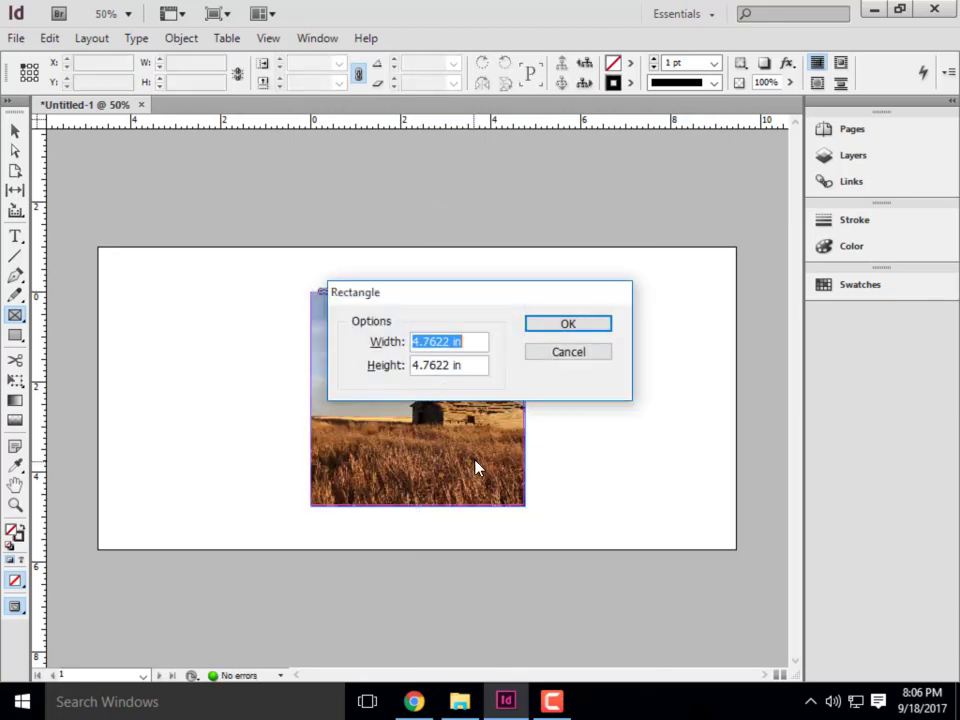
left_click(600, 351)
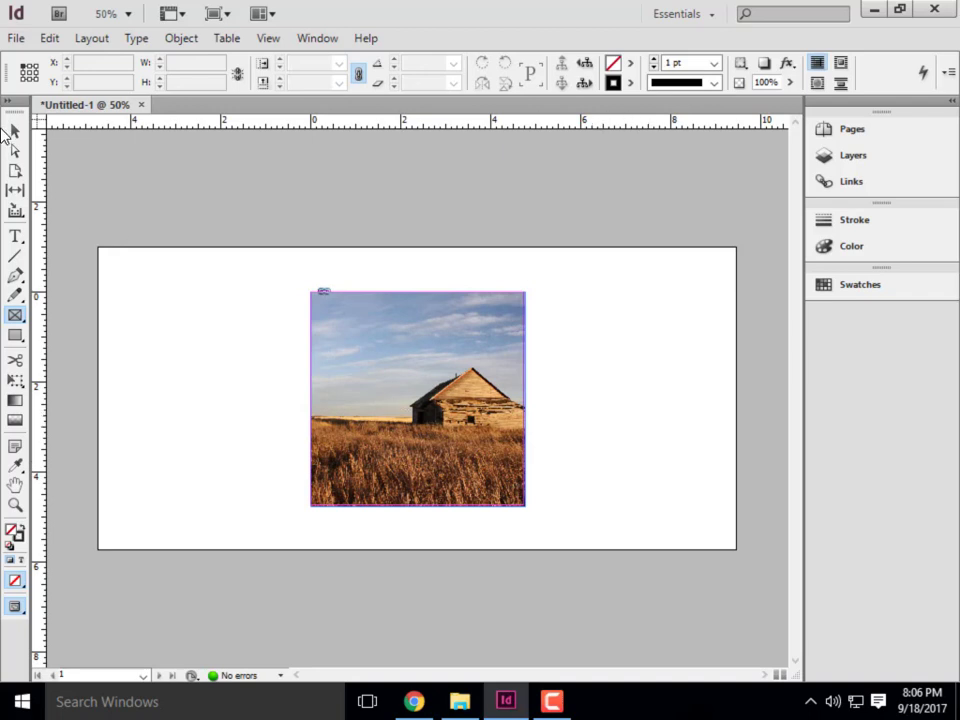
Step: Nudge the wheat-field photo to the right inside its frame to about X+ -0.97 in, and deselect it
left_click(15, 131)
left_click(424, 445)
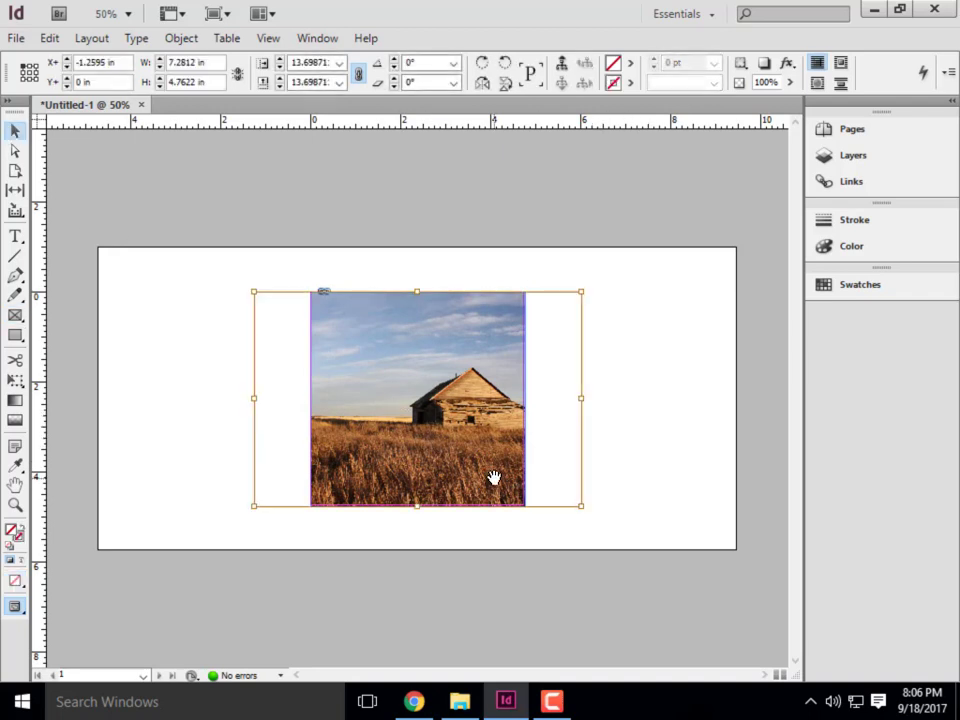
key("Right")
key("Right")
key("Right")
key("Right")
key("Right")
key("Right")
key("Right")
key("Right")
key("Right")
key("Right")
key("Right")
key("Right")
key("Right")
key("Right")
key("Right")
key("Right")
key("Right")
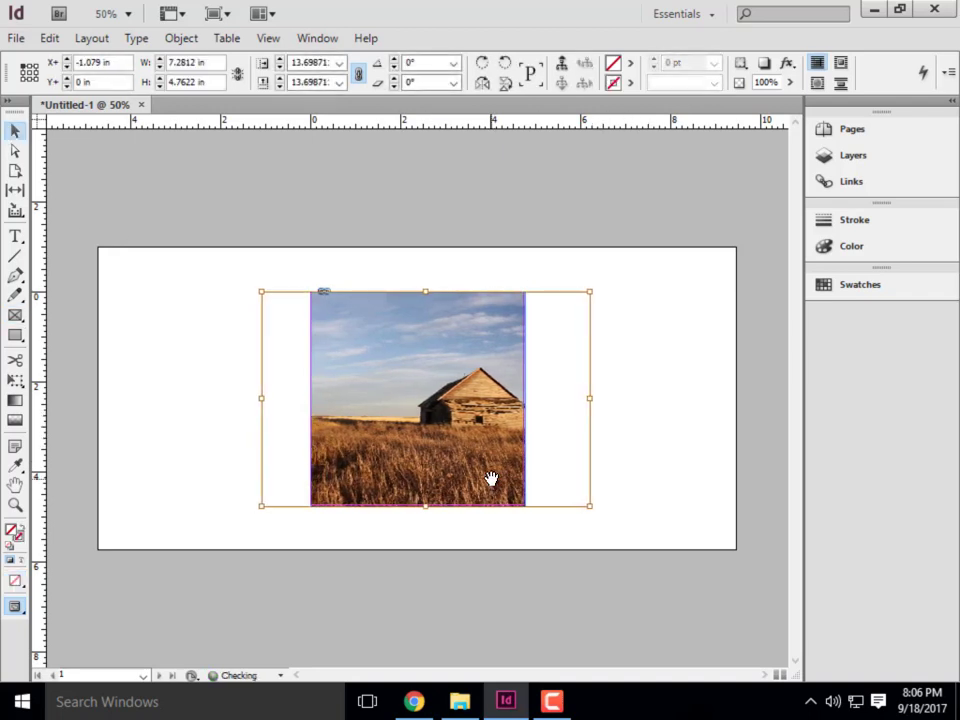
key("Right")
key("Right")
key("Right")
key("Right")
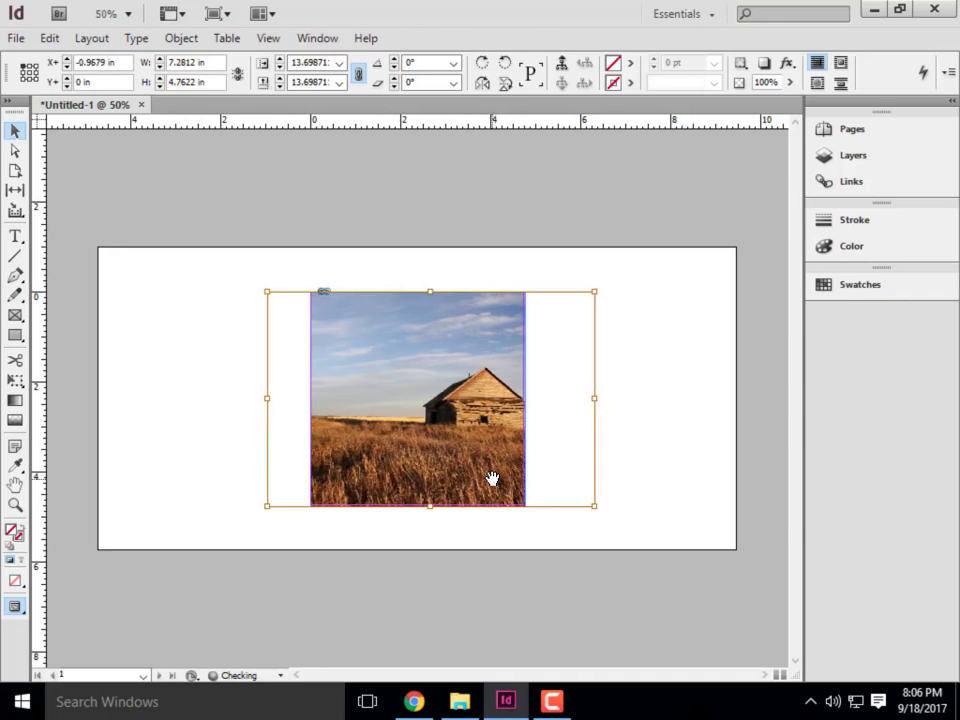
left_click(672, 278)
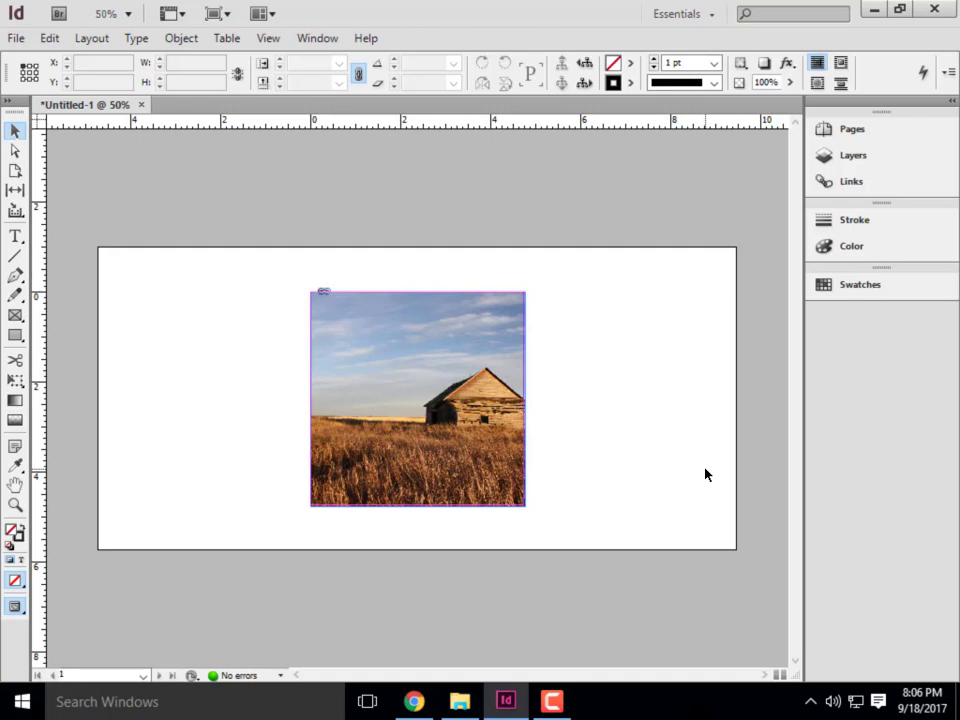
Step: Place the Luke Bryan Final cutout image on the spread at about X -3.44 in, Y 0.04 in
left_click(14, 40)
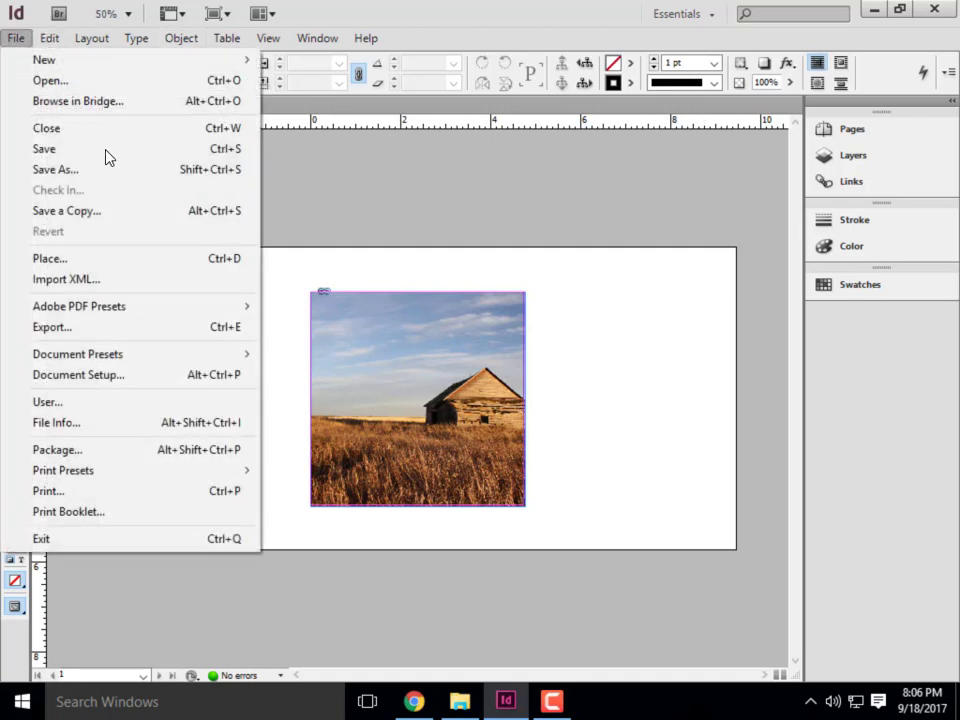
left_click(84, 264)
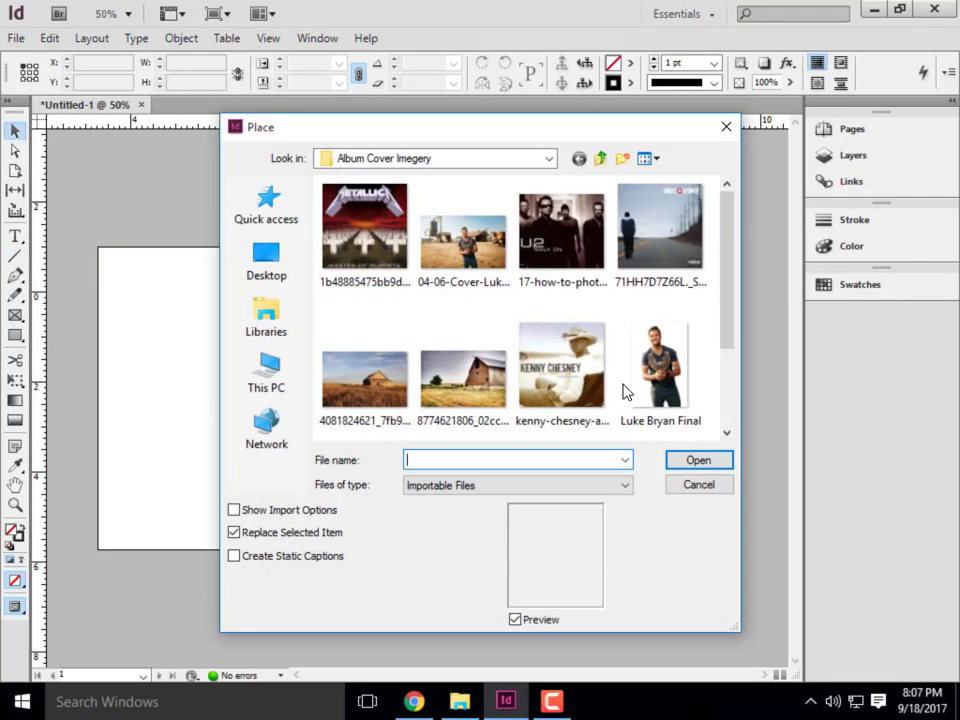
left_click(664, 428)
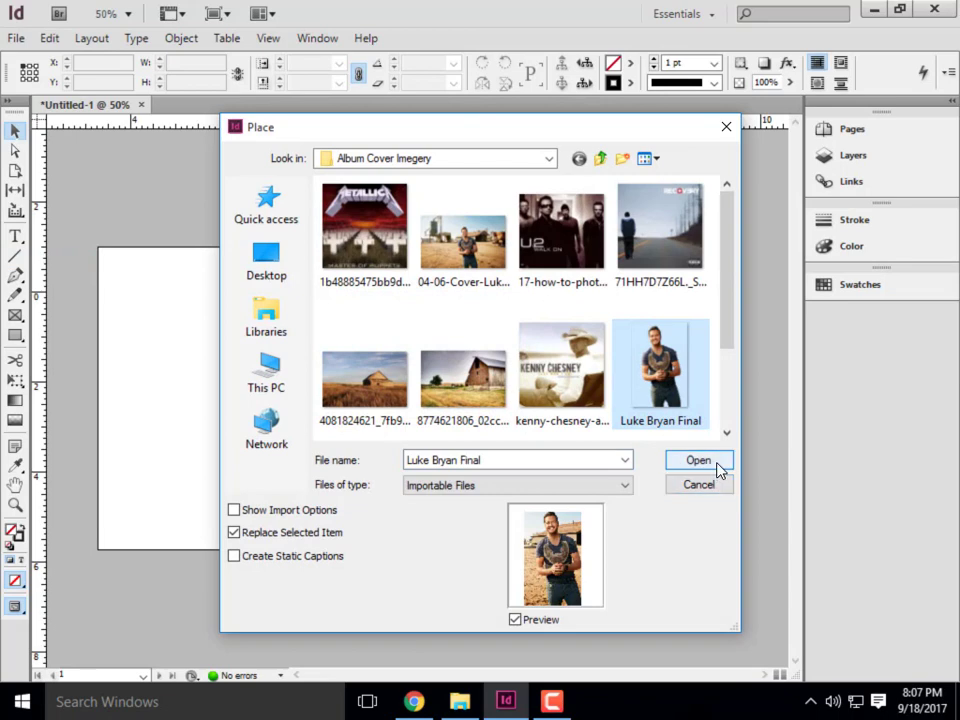
left_click(699, 461)
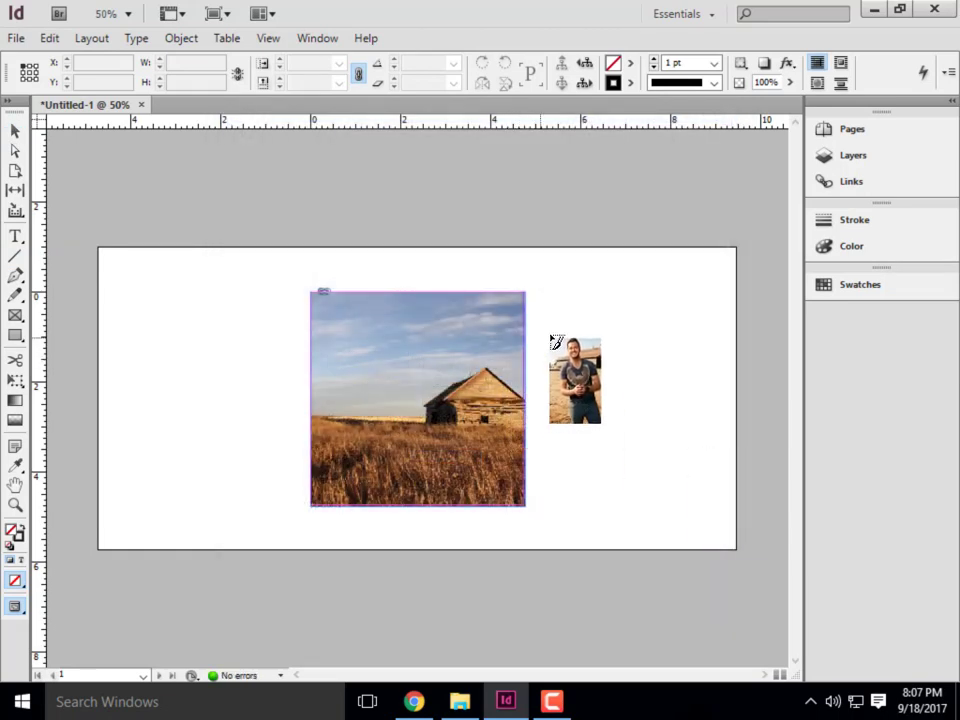
left_click(156, 293)
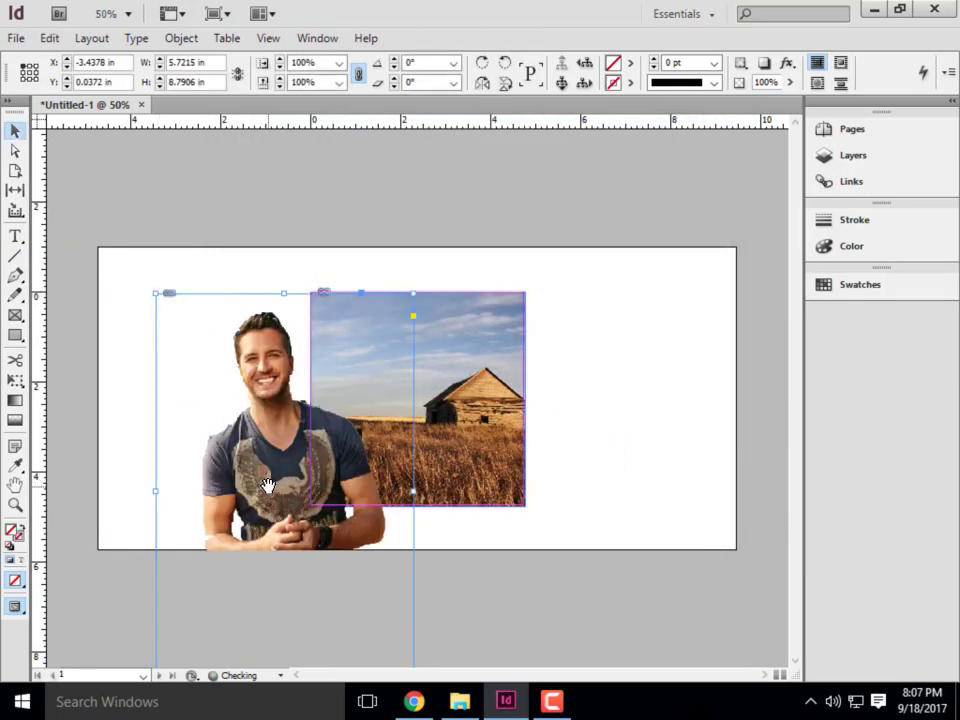
Step: Try shifting the singer's image inside its frame, undo the shift, and deselect the image
left_click_drag(231, 371, 224, 351)
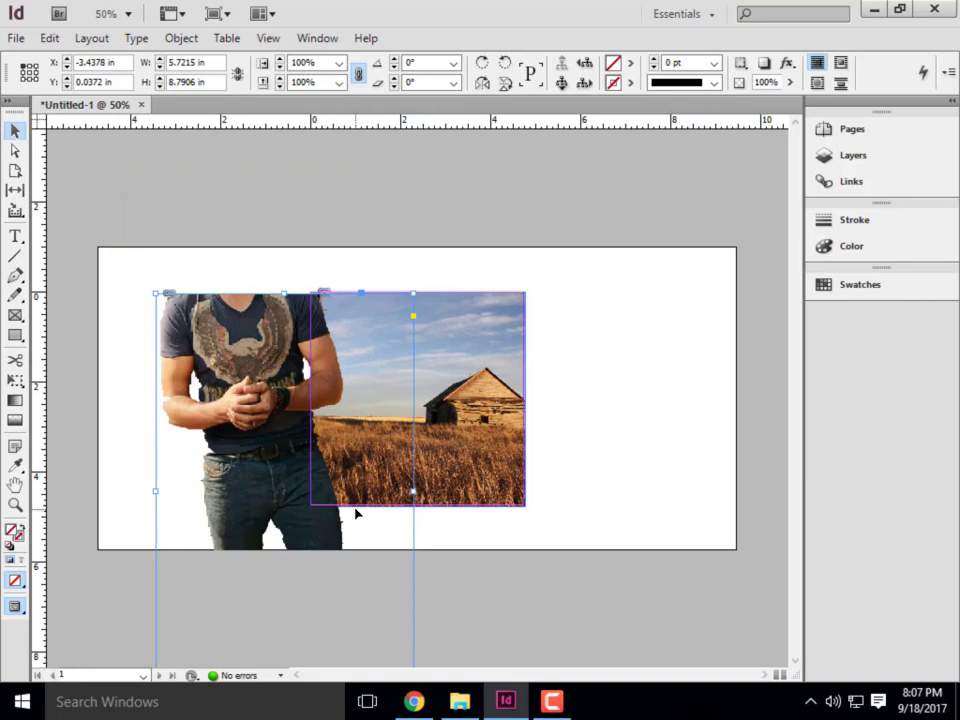
key("ctrl+z")
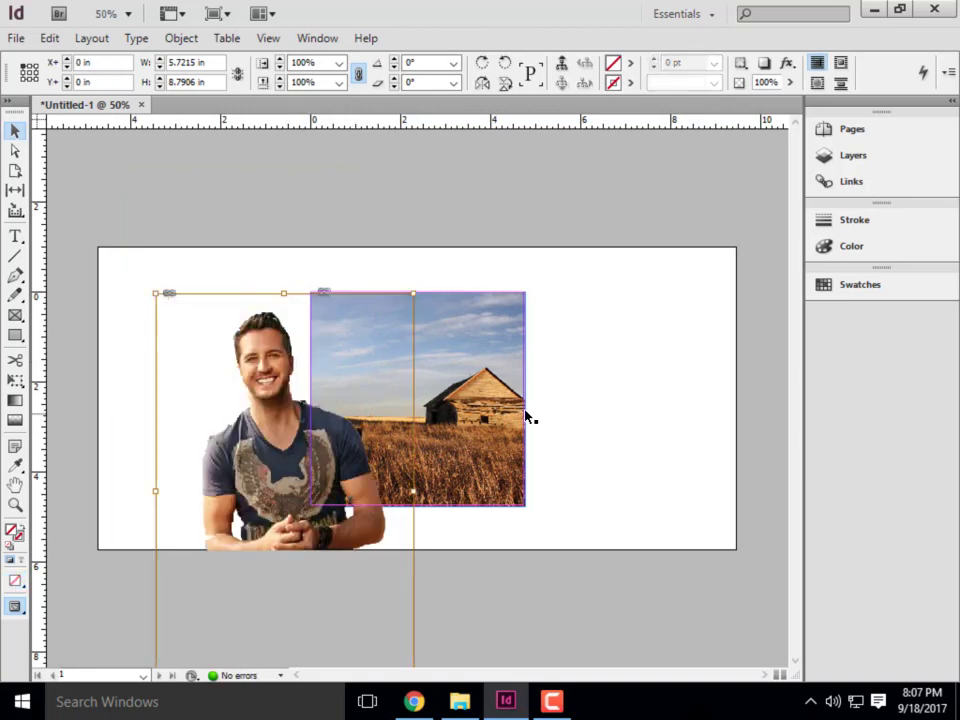
left_click(600, 407)
Step: Move the singer's frame over the barn photo and shrink it to about 2.81 × 4.32 in at X 0 in, Y 0.64 in
left_click_drag(226, 434, 336, 393)
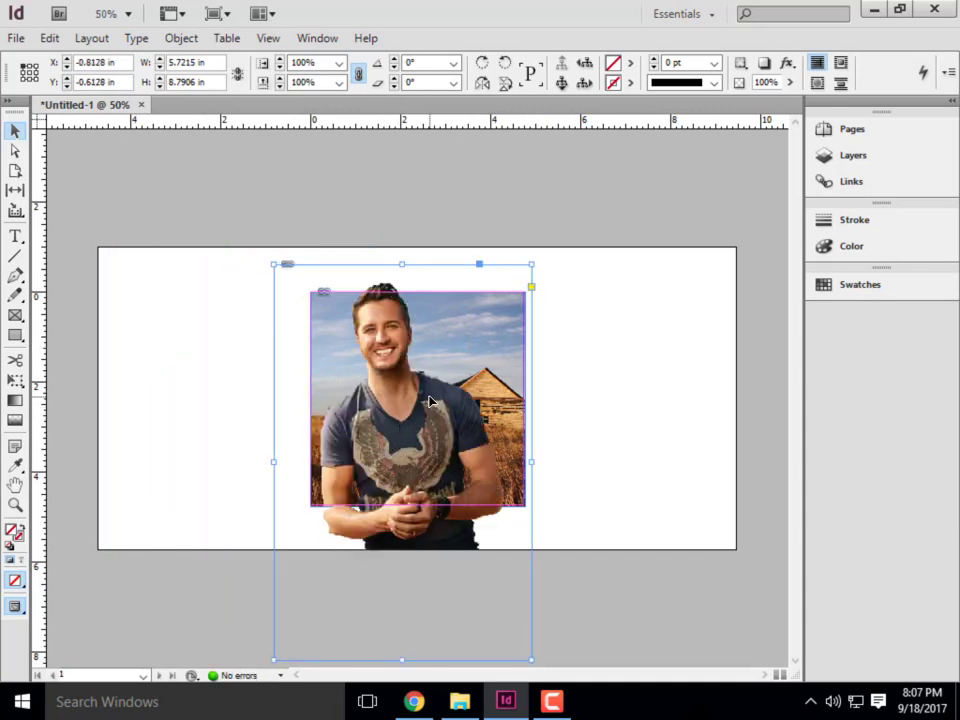
left_click_drag(415, 408, 401, 345)
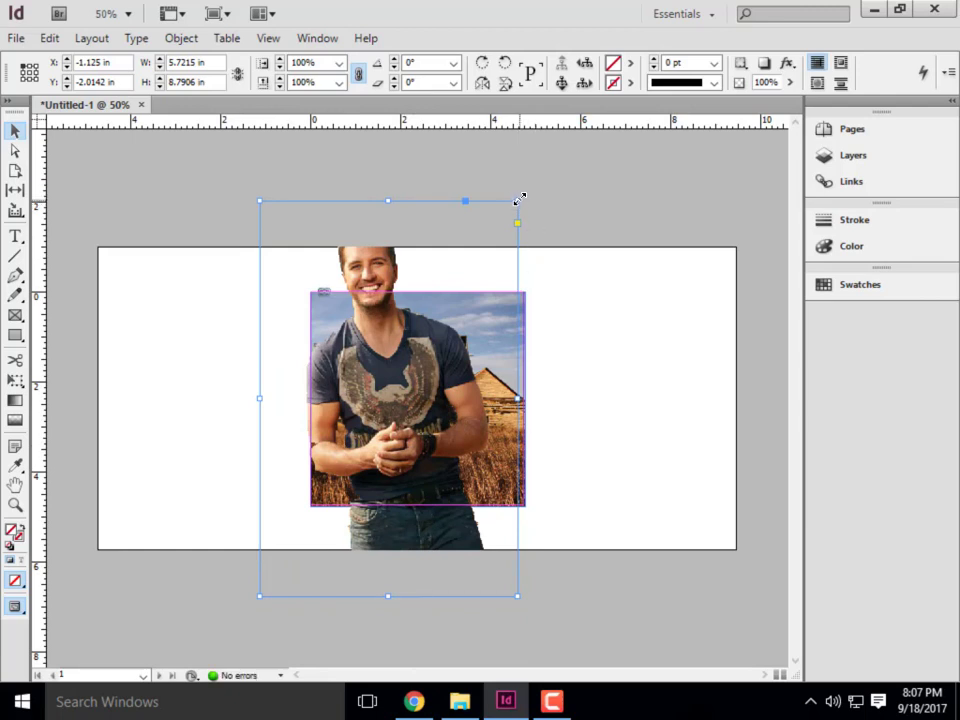
left_click_drag(519, 199, 425, 358)
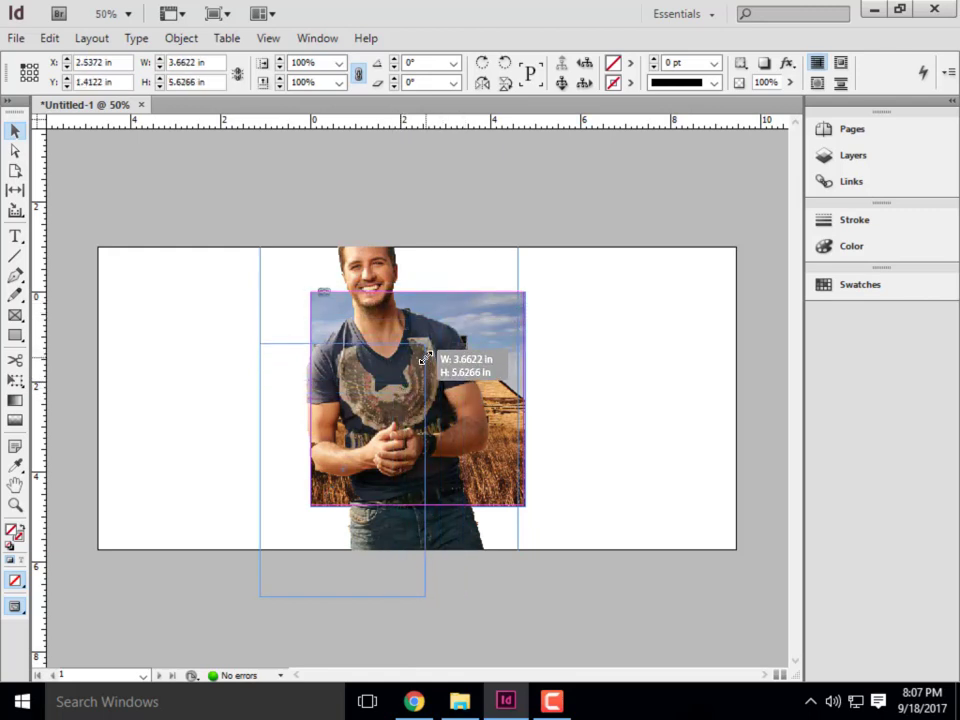
mouse_move(425, 358)
left_mouse_down()
mouse_move(388, 443)
mouse_move(436, 362)
mouse_move(416, 370)
left_mouse_up()
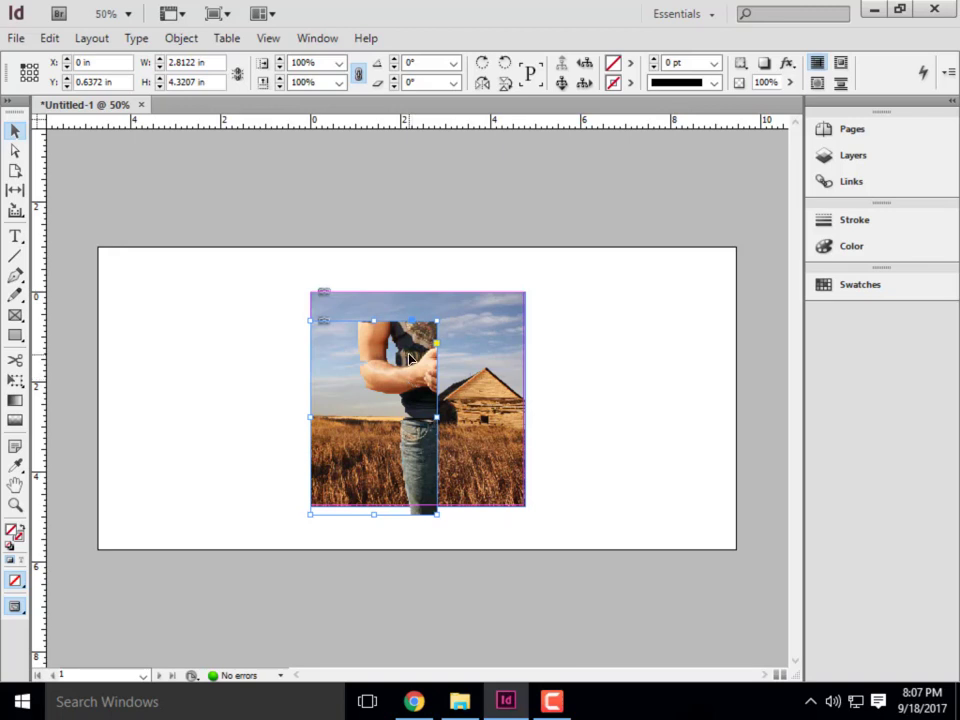
Step: Fit the singer's image to its frame using Fill Frame Proportionally
right_click(412, 362)
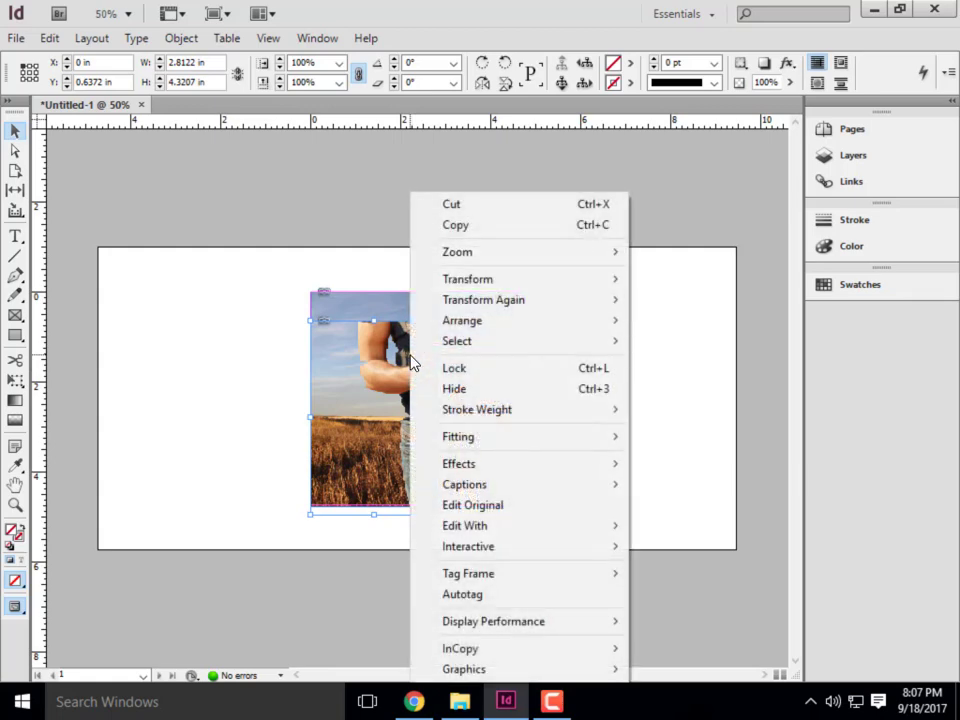
mouse_move(522, 441)
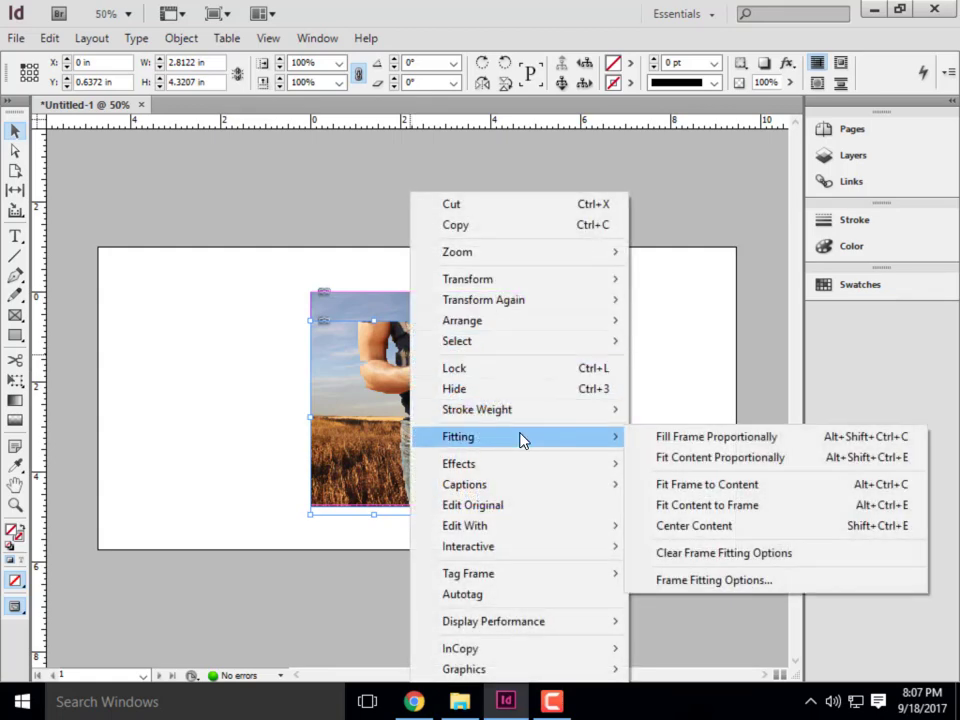
left_click(767, 443)
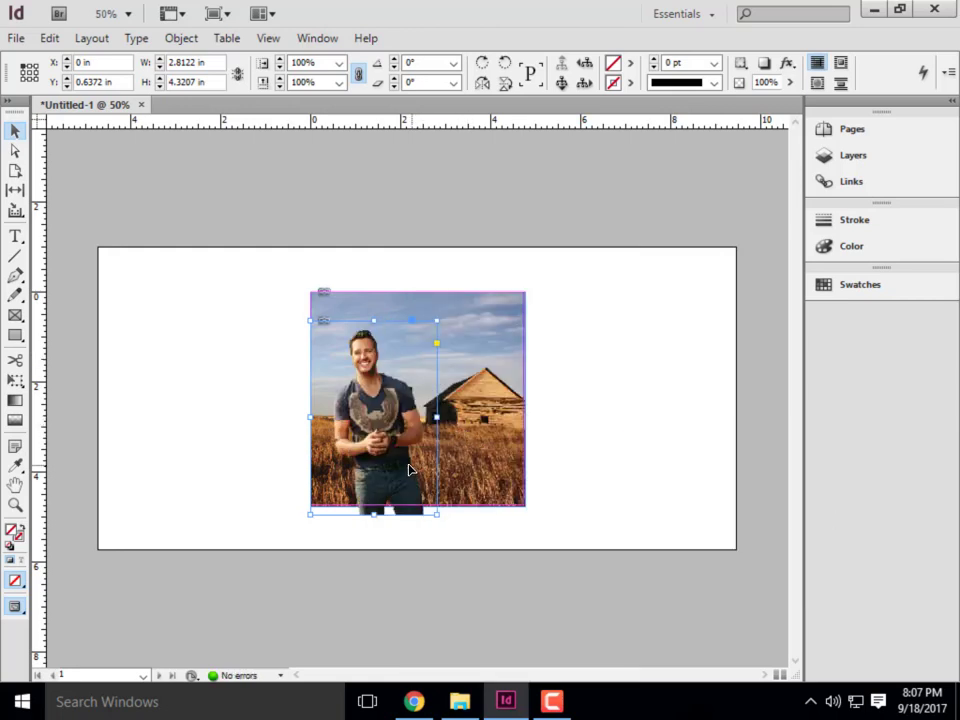
Step: Move the singer's frame lower over the barn photo to about X -0.06 in, Y 0.94 in, and deselect it
left_click_drag(405, 465, 396, 481)
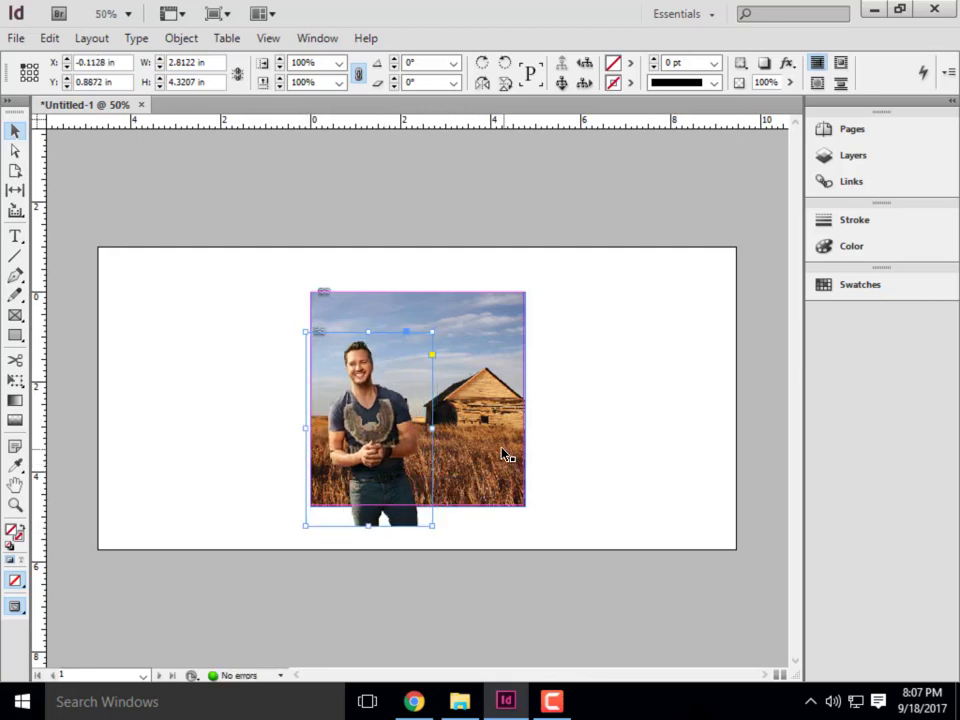
left_click_drag(360, 418, 363, 421)
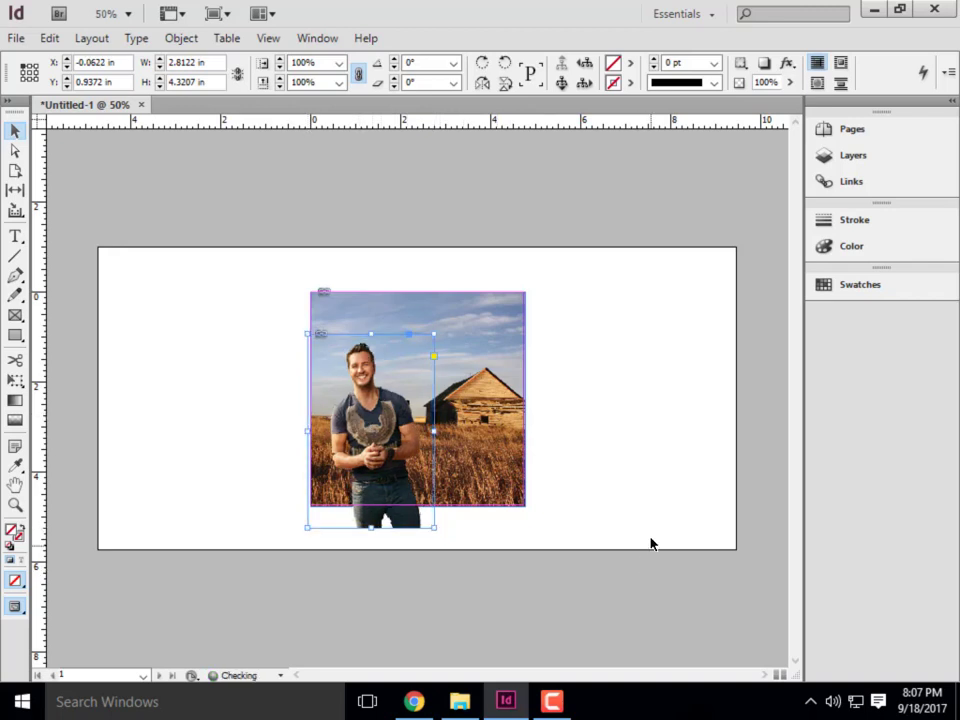
left_click(671, 514)
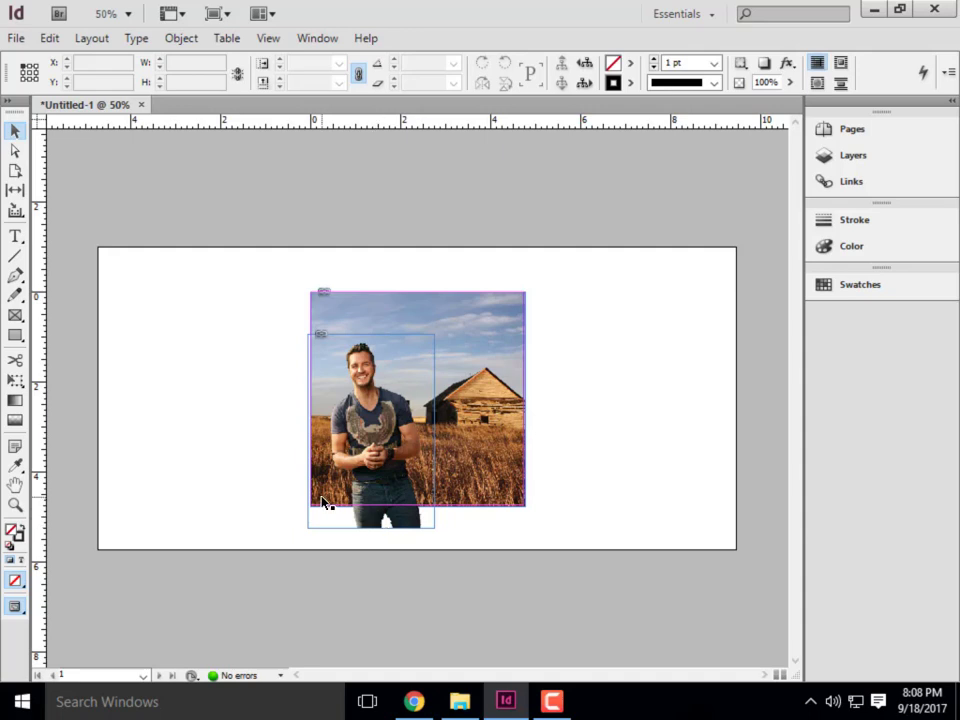
Step: Set the screen mode to Preview to check the cover cropped to the page
left_click(270, 40)
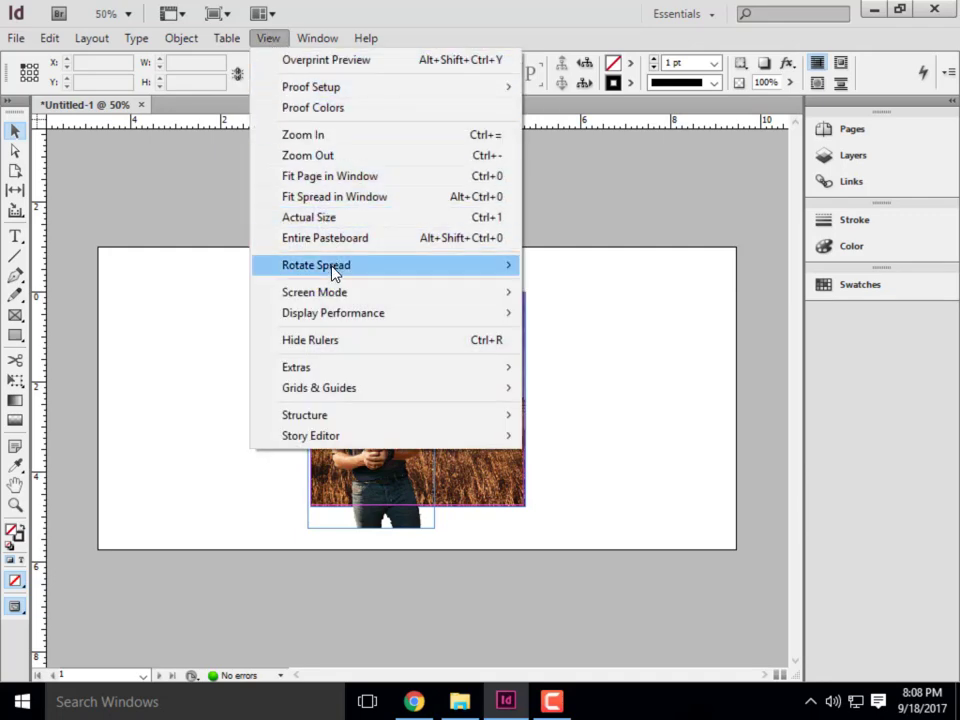
mouse_move(338, 296)
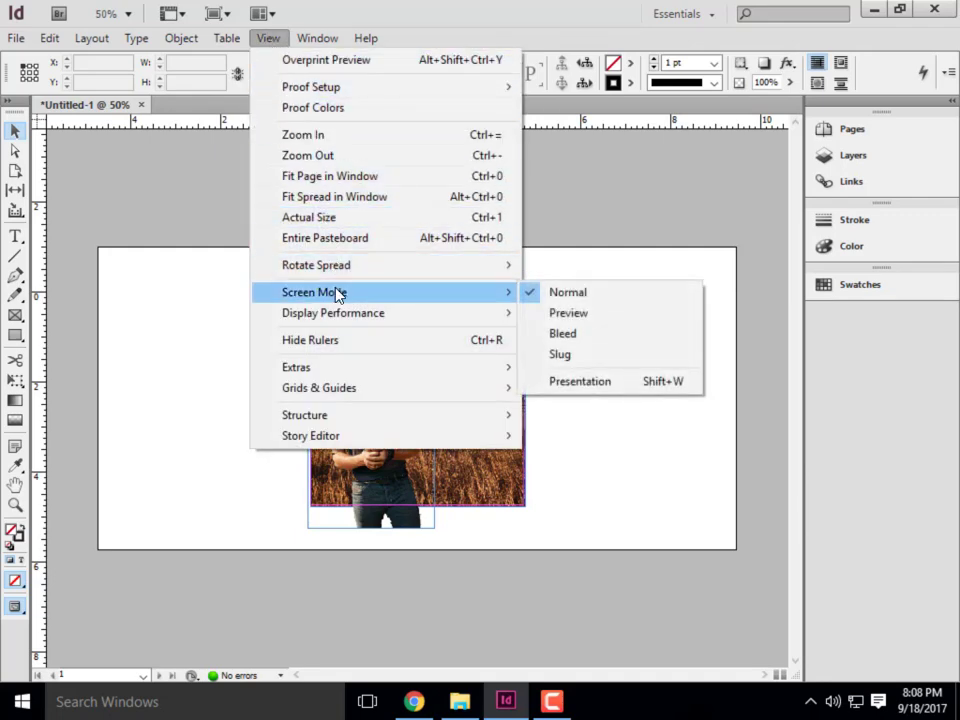
left_click(594, 317)
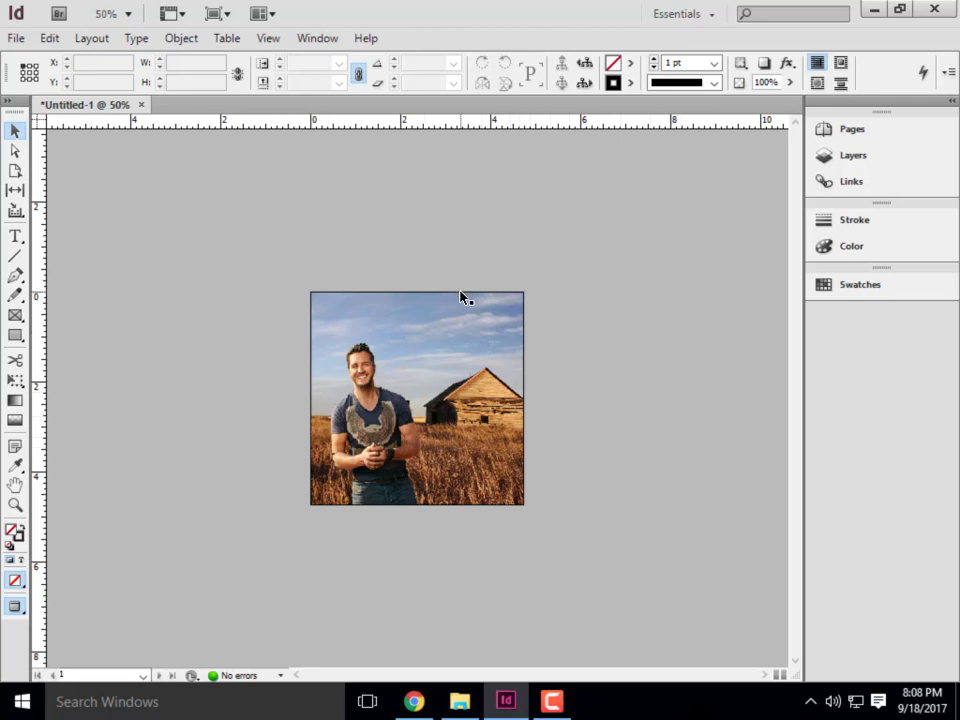
Step: Undo the last two moves of the singer's frame and return the screen mode to Normal
key("ctrl+z")
key("ctrl+z")
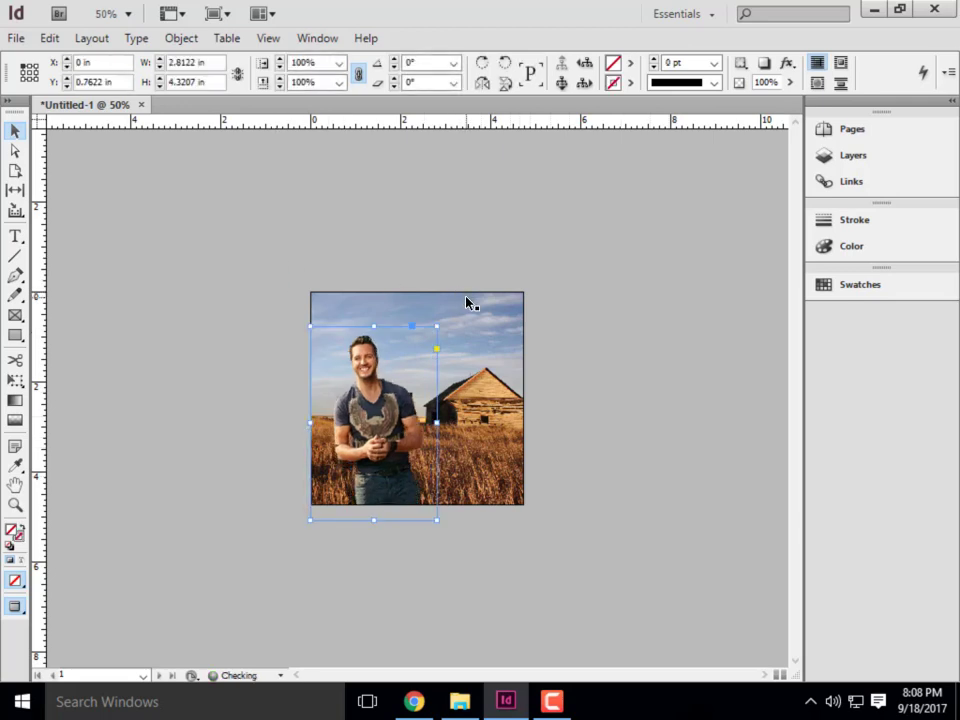
left_click(267, 40)
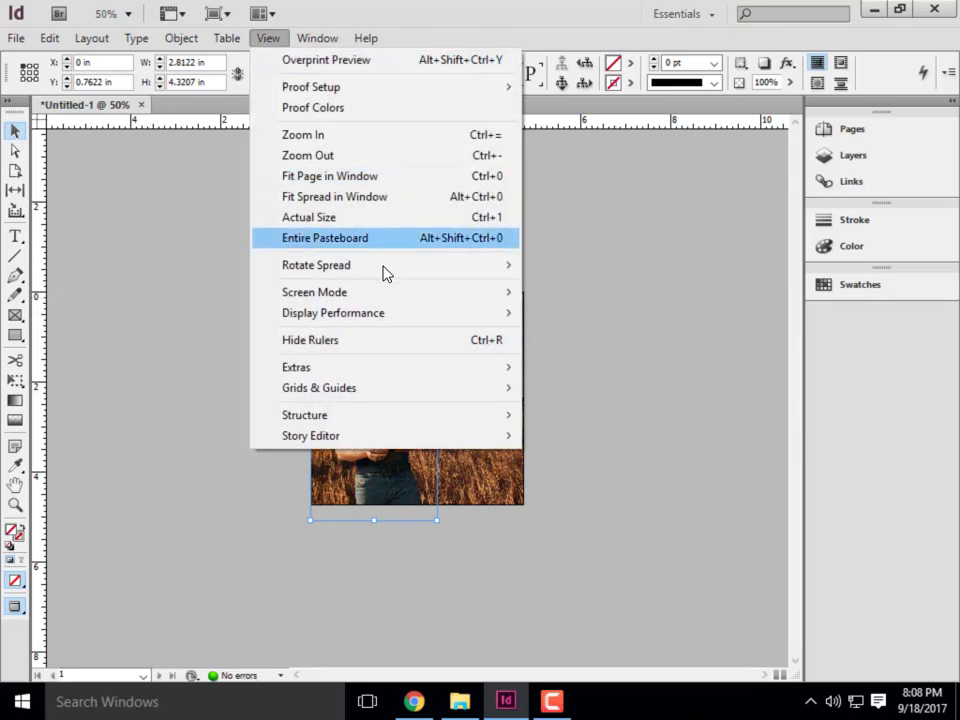
mouse_move(435, 298)
left_click(566, 292)
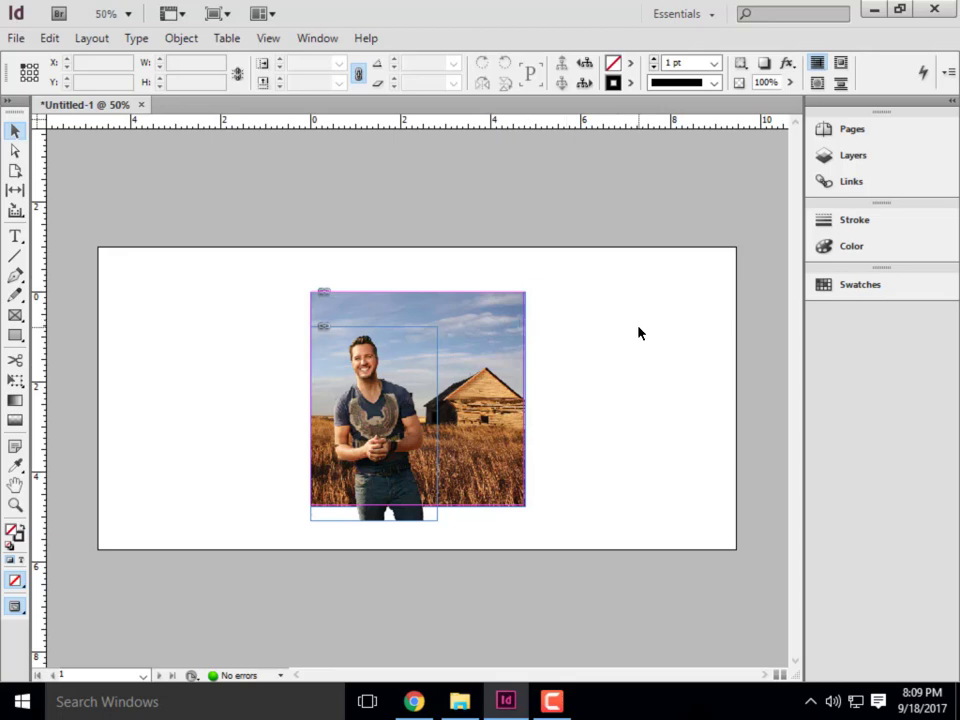
Step: Check the repositioned singer in Preview screen mode, and switch back to Normal mode
left_click(267, 38)
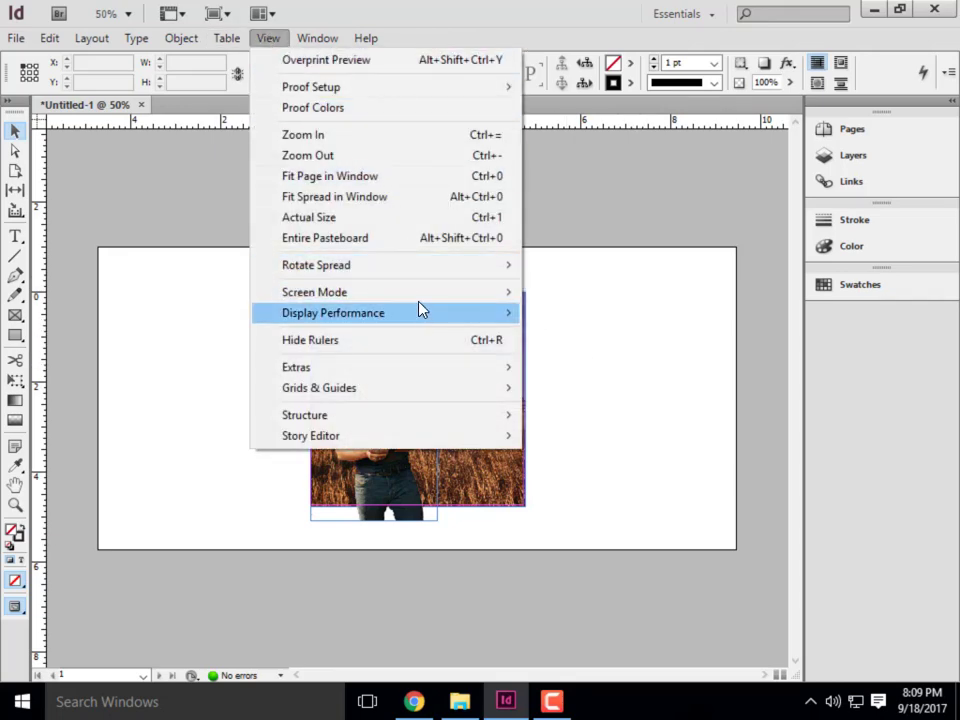
mouse_move(418, 302)
left_click(562, 314)
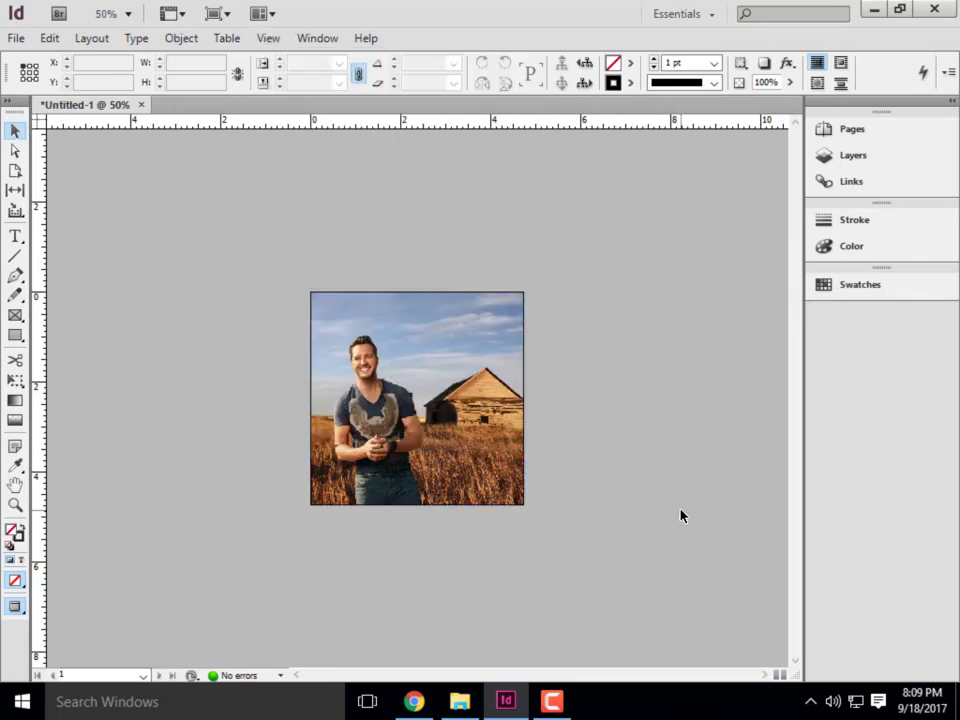
left_click(267, 38)
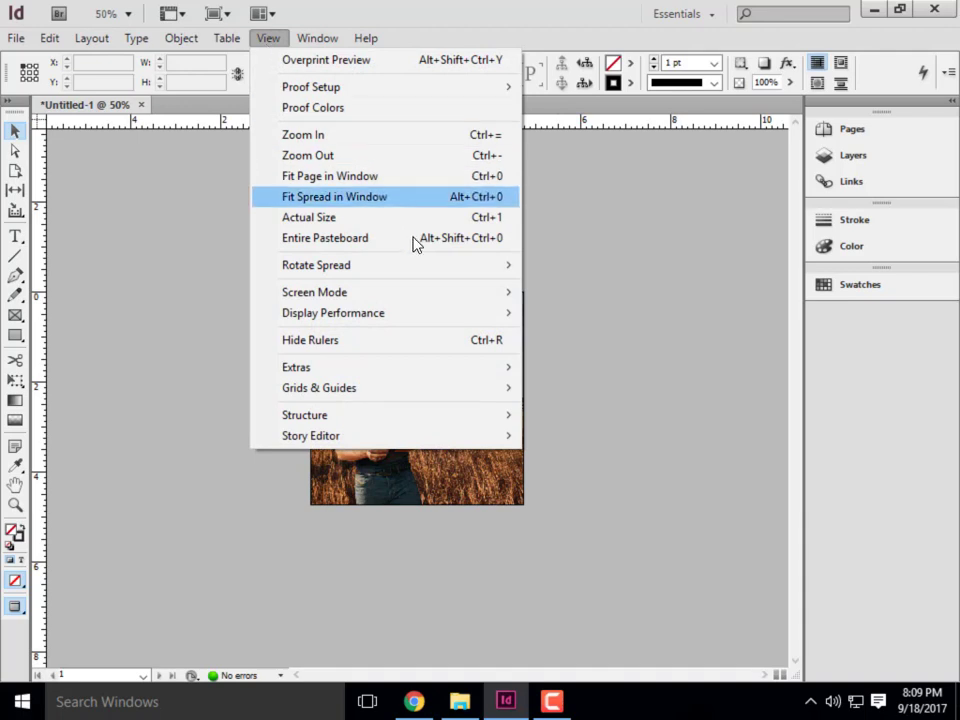
mouse_move(438, 295)
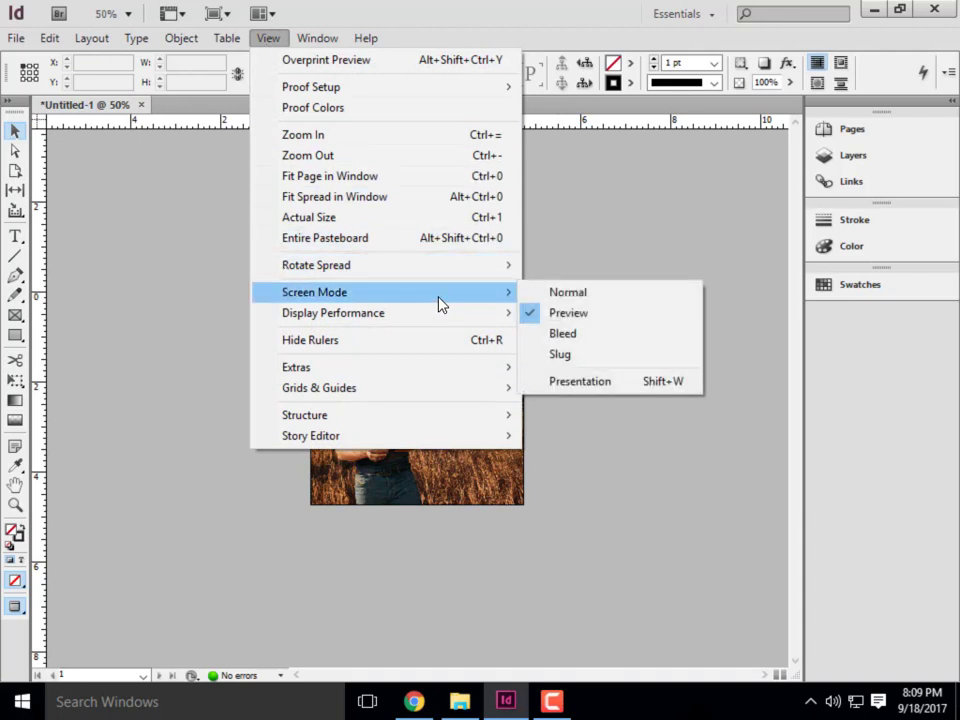
left_click(568, 294)
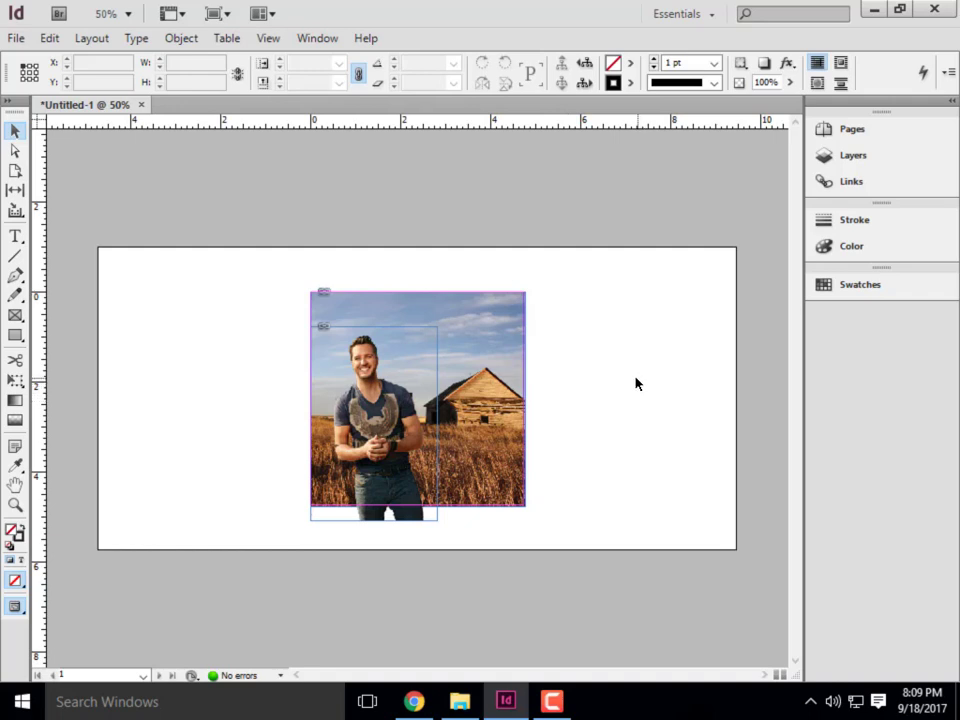
Step: Examine the singer's face and cutout edges up close against the barn photo
scroll(464, 425, "up", 3)
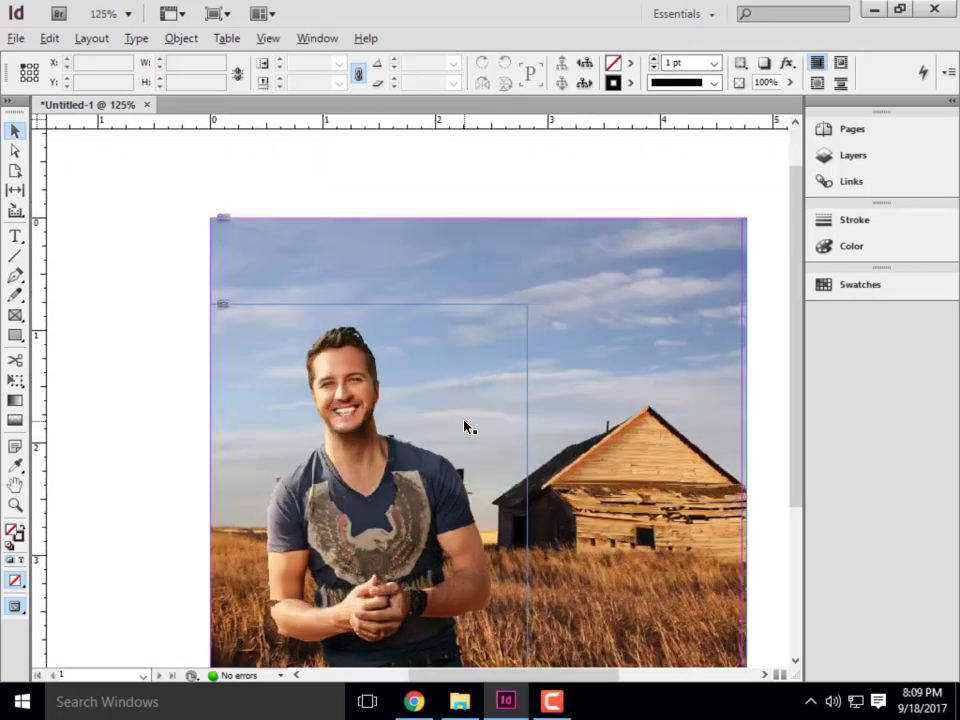
scroll(510, 430, "up", 2)
scroll(160, 305, "down", 1)
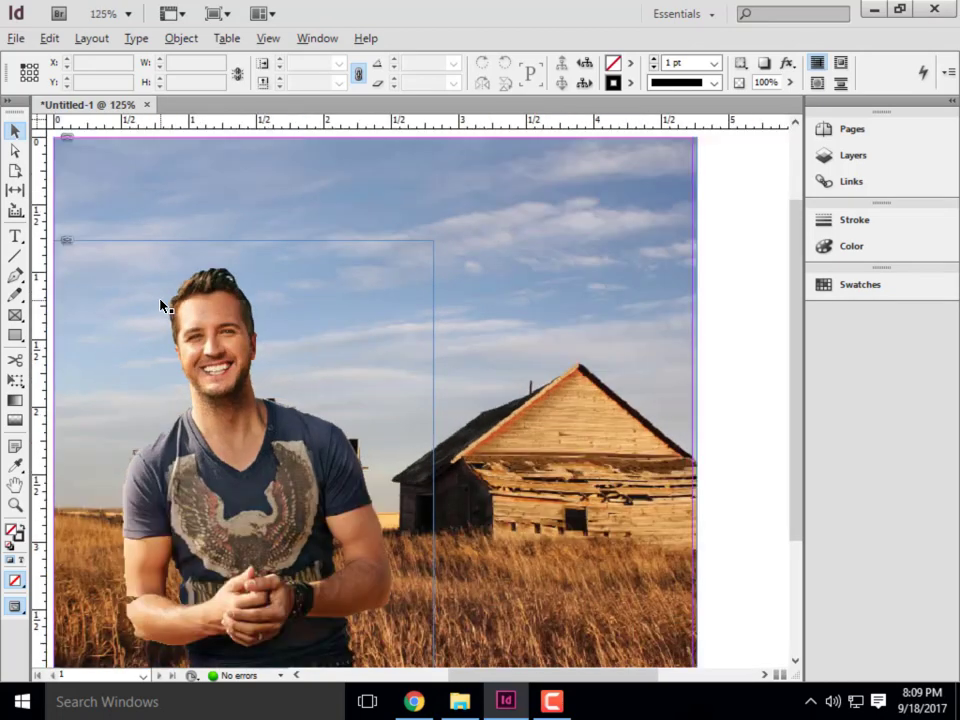
scroll(160, 305, "down", 1)
scroll(124, 371, "up", 3)
scroll(429, 343, "up", 1)
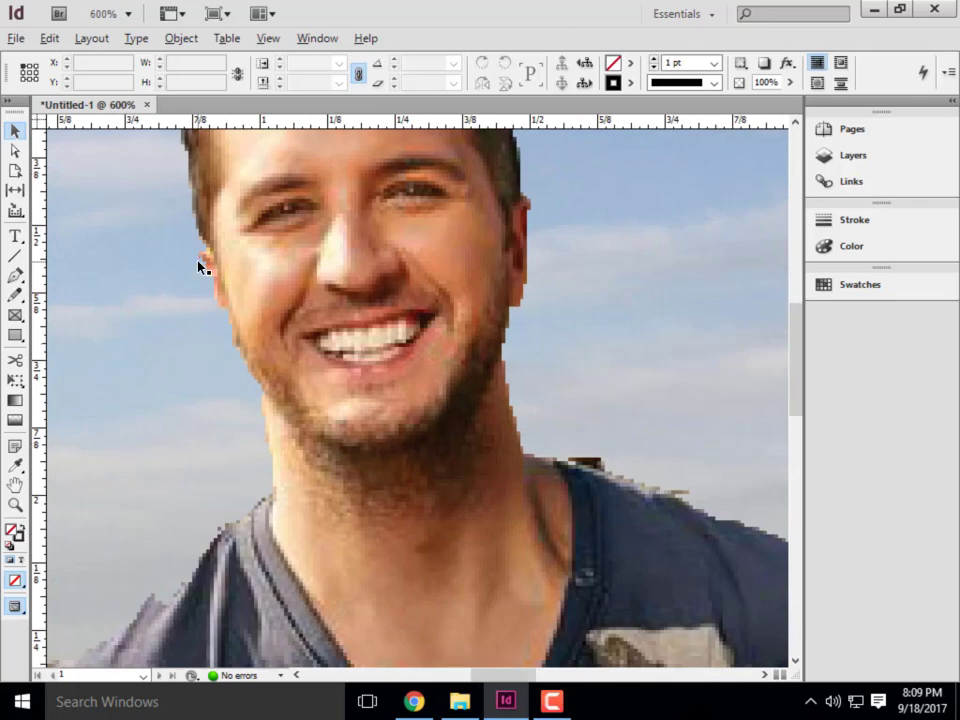
scroll(200, 266, "down", 5)
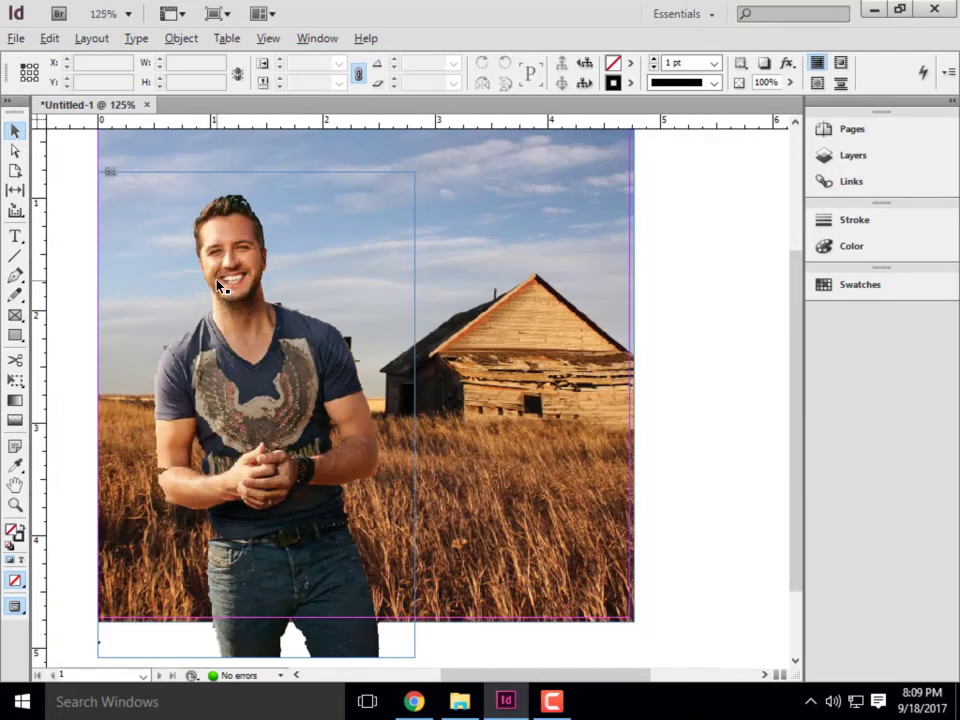
scroll(606, 480, "down", 1)
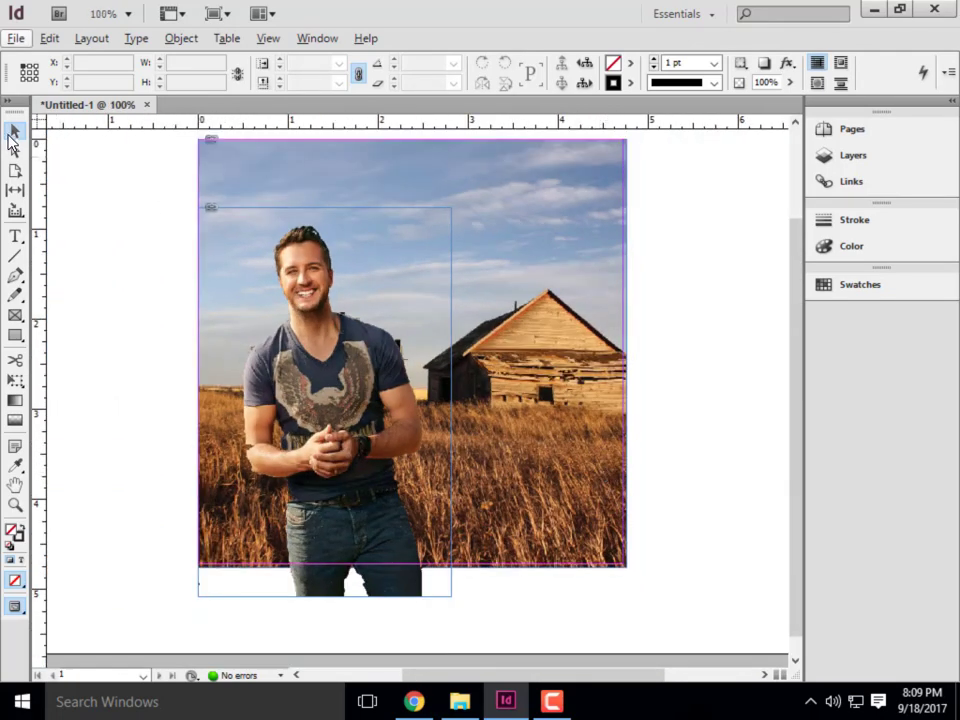
Step: Try the Typical Display and Fast Display performance settings on the barn photo
left_click(529, 275)
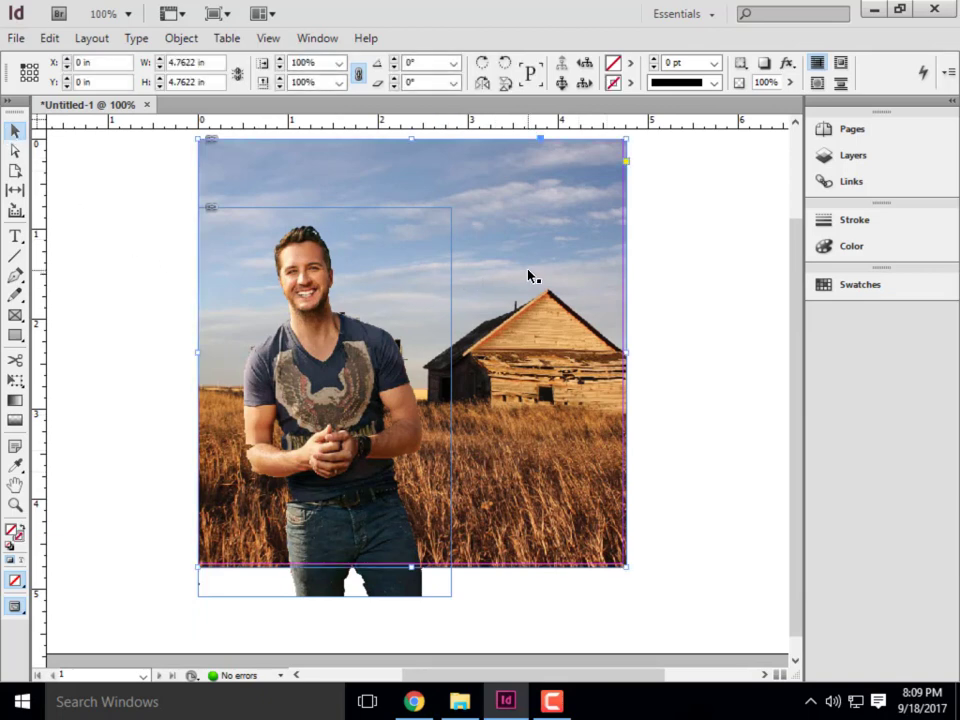
right_click(529, 275)
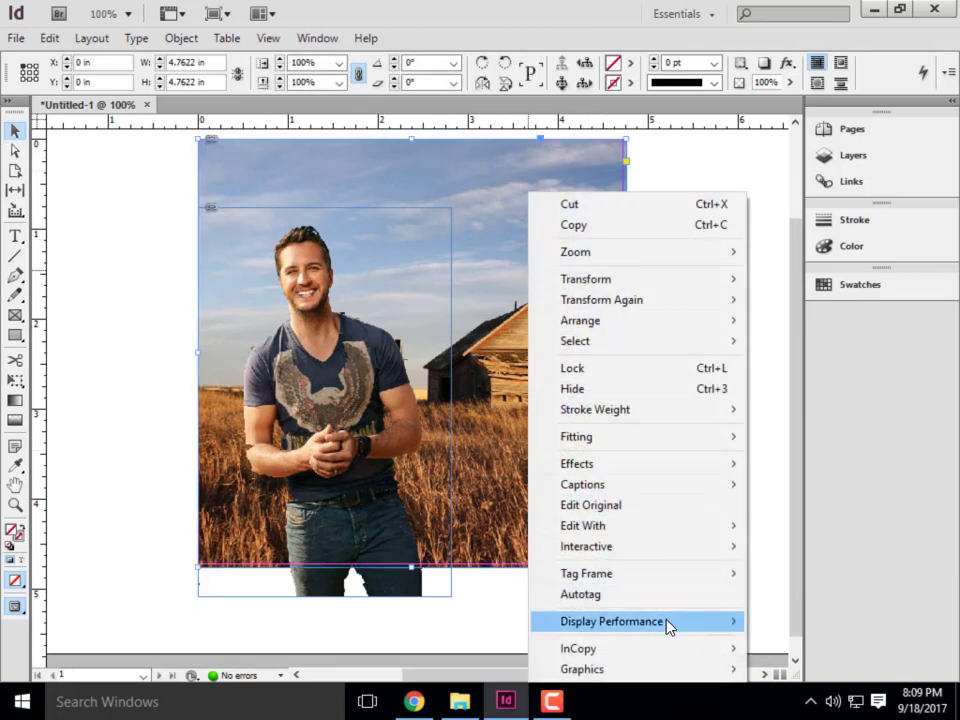
mouse_move(667, 629)
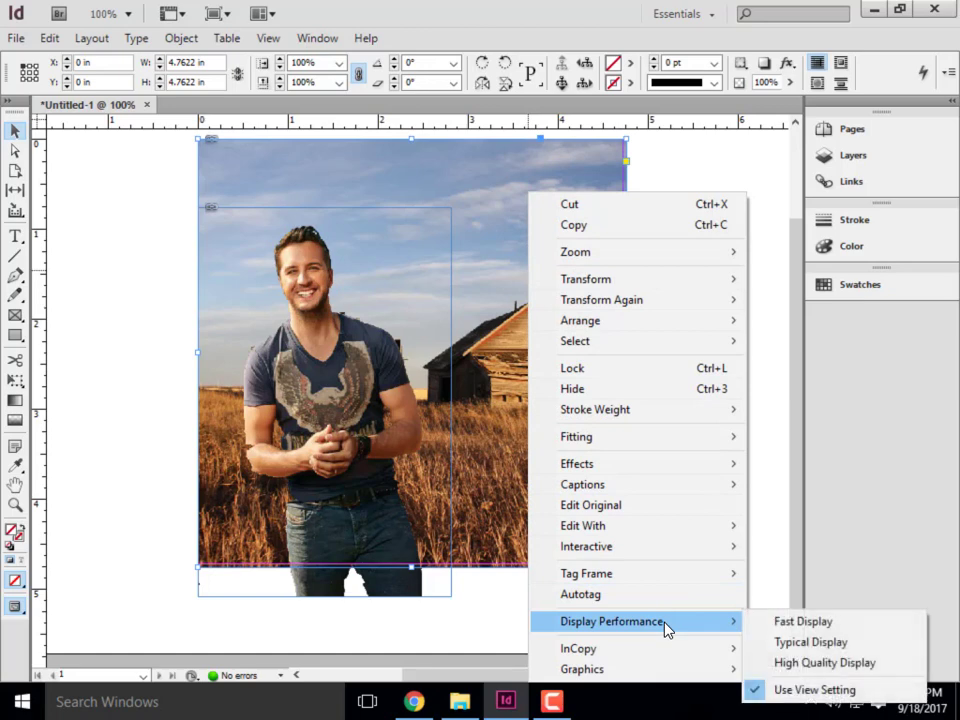
left_click(802, 644)
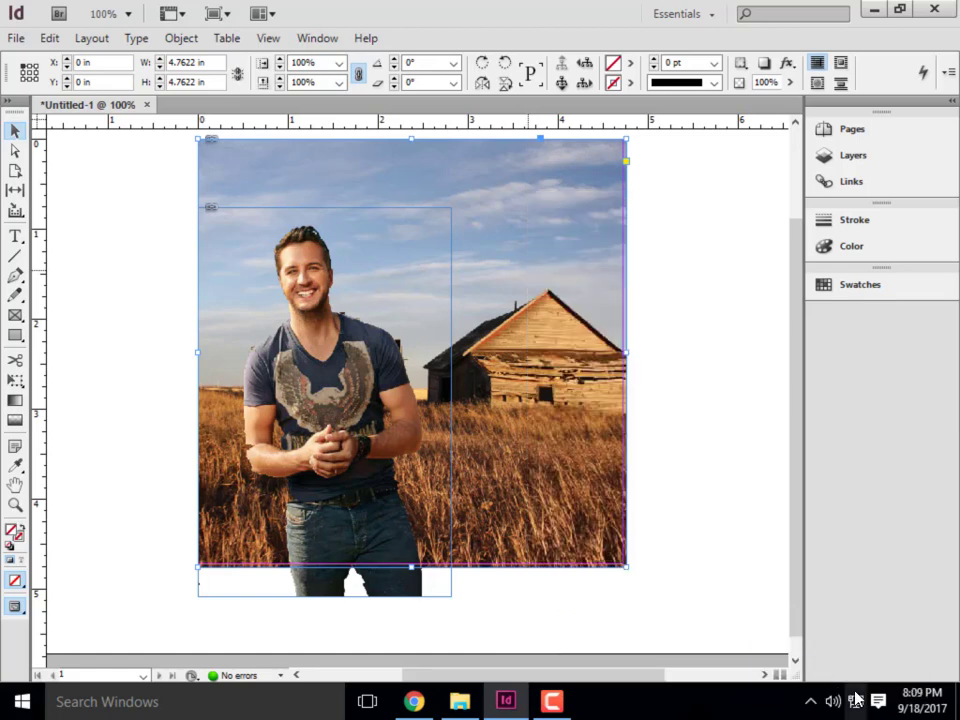
right_click(298, 302)
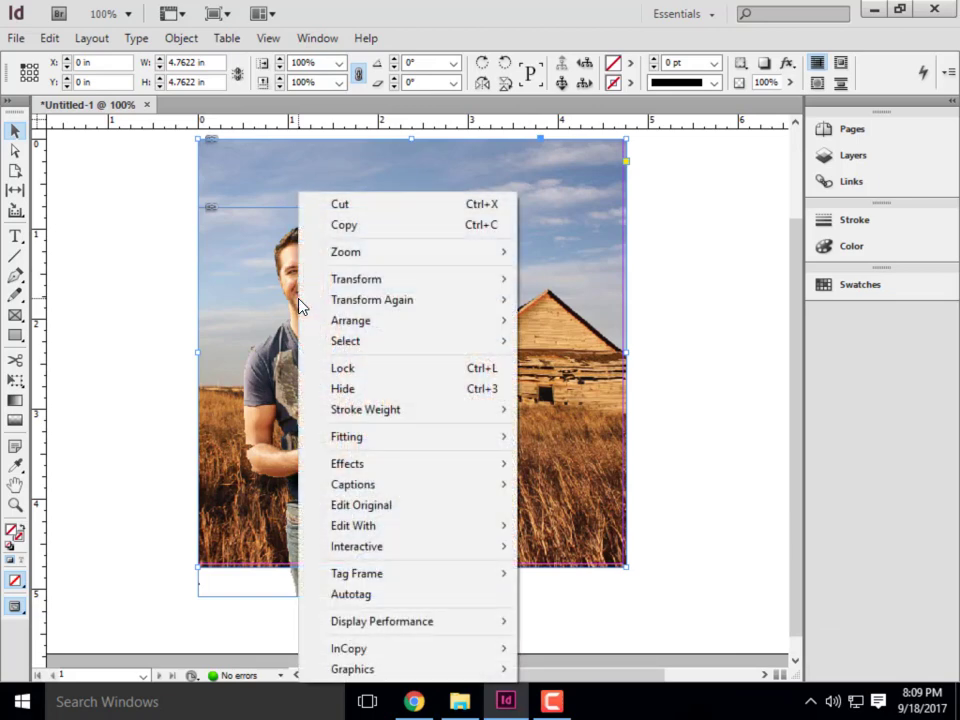
mouse_move(439, 624)
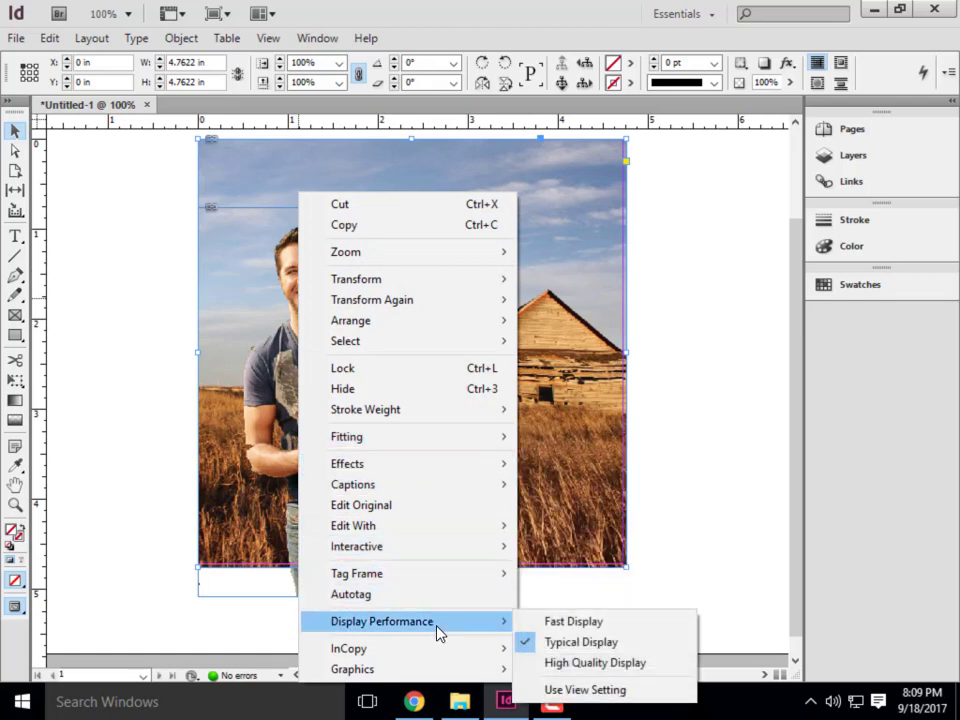
left_click(556, 623)
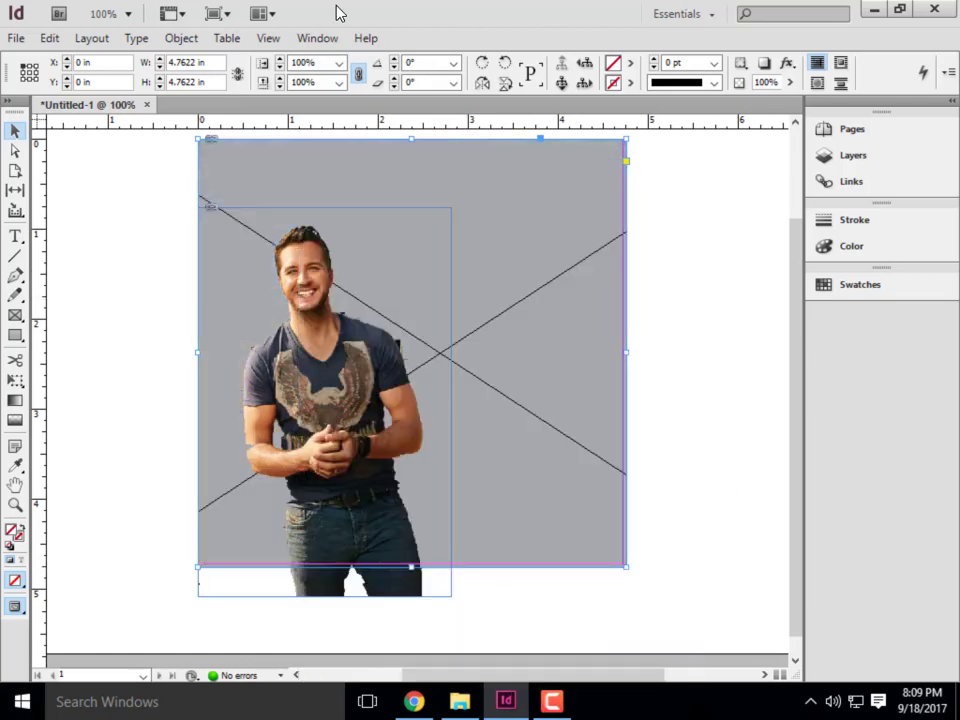
Step: Set the barn photo's display performance to High Quality Display and deselect the photo
right_click(515, 255)
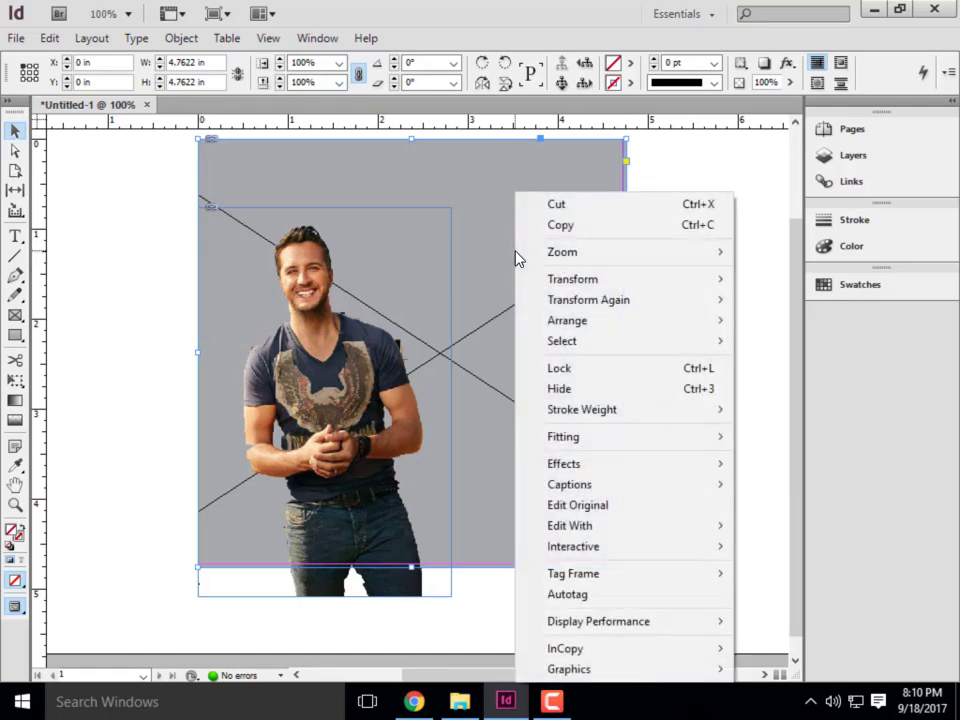
mouse_move(708, 628)
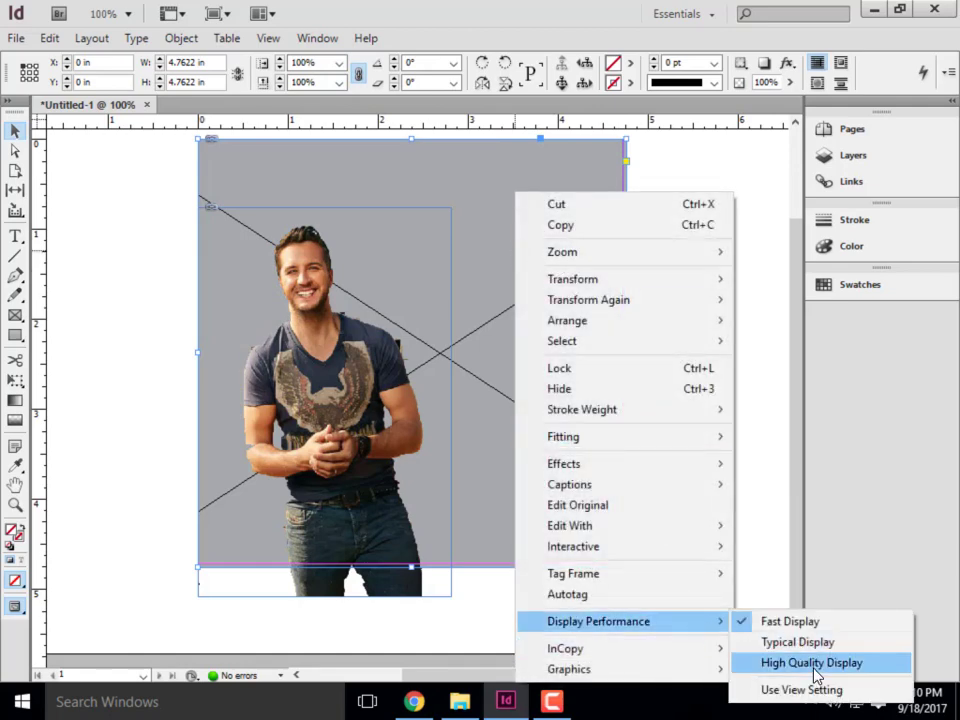
left_click(755, 663)
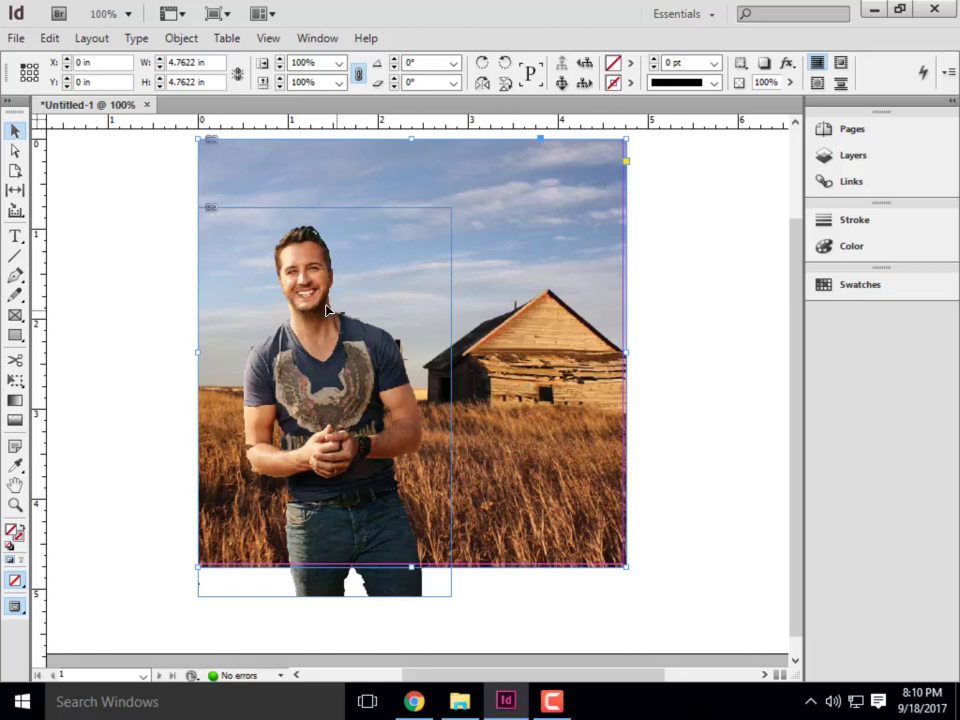
left_click(105, 189)
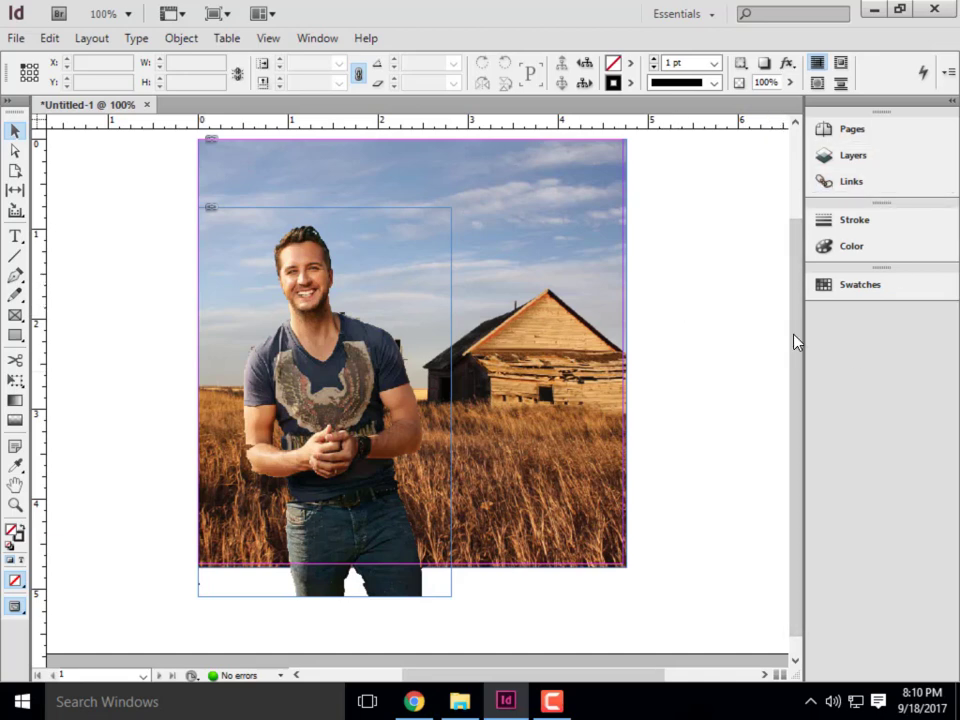
Step: Rename Layer 1 as Background Images
left_click(851, 160)
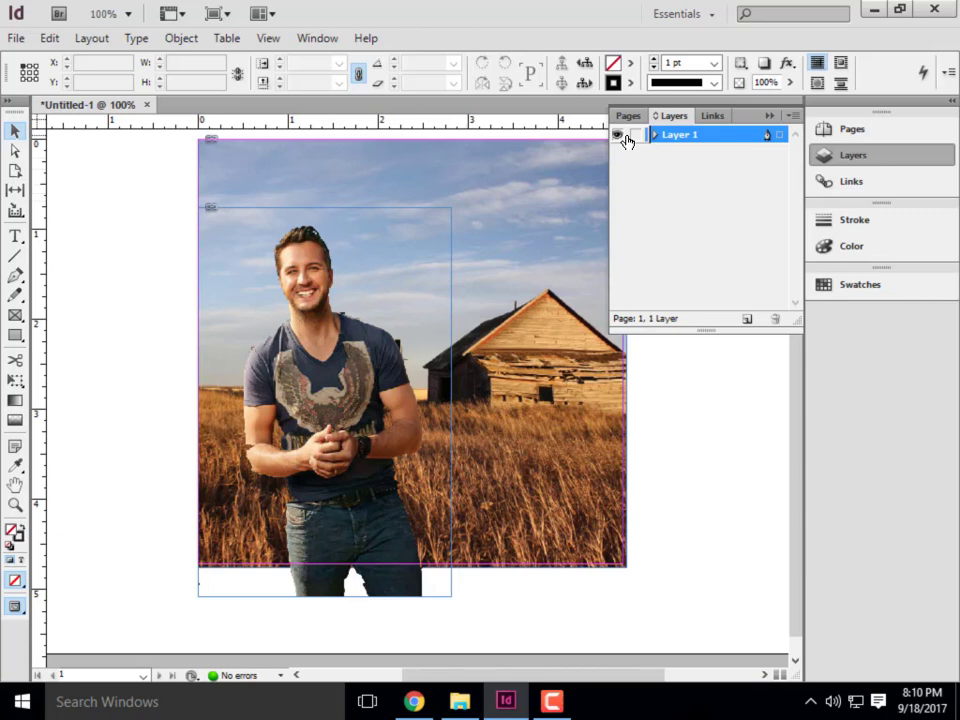
right_click(681, 139)
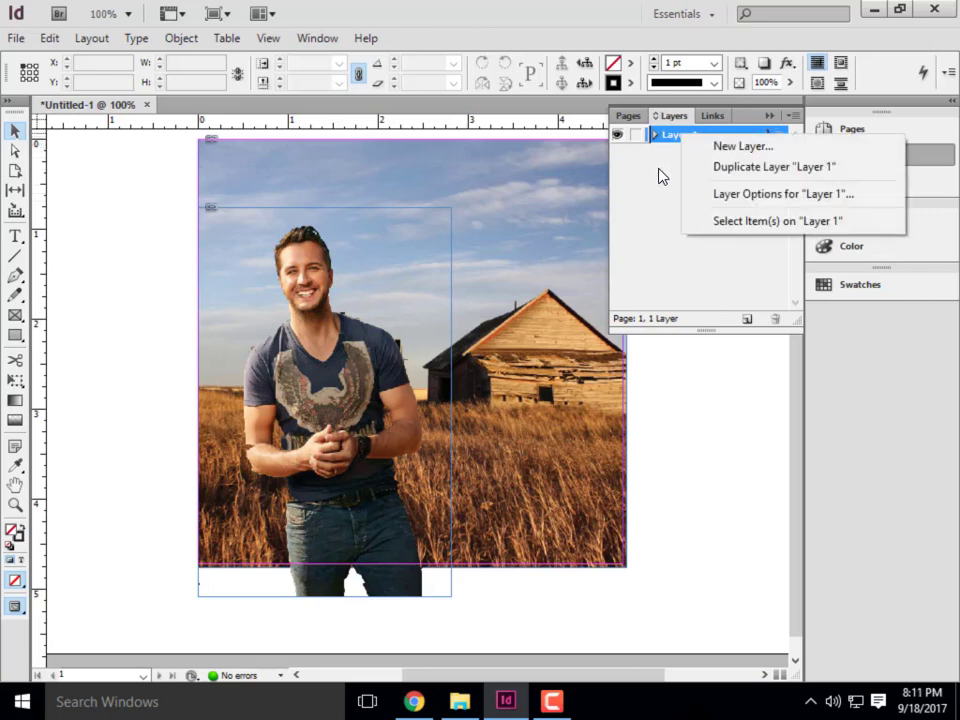
left_click(659, 176)
left_click(677, 146)
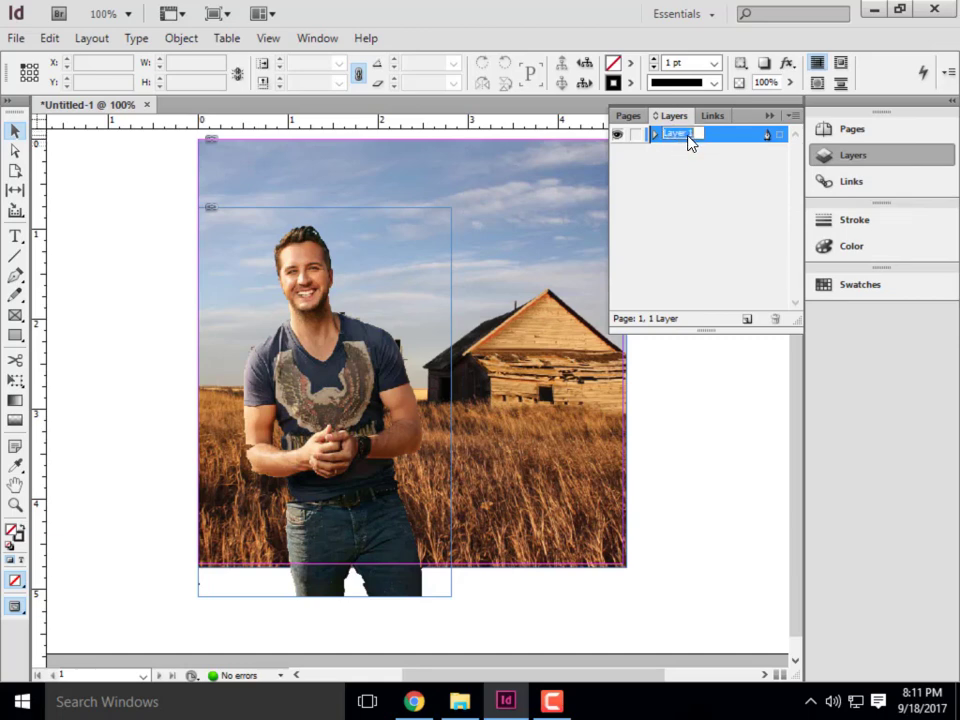
type("Background Images")
left_click(681, 212)
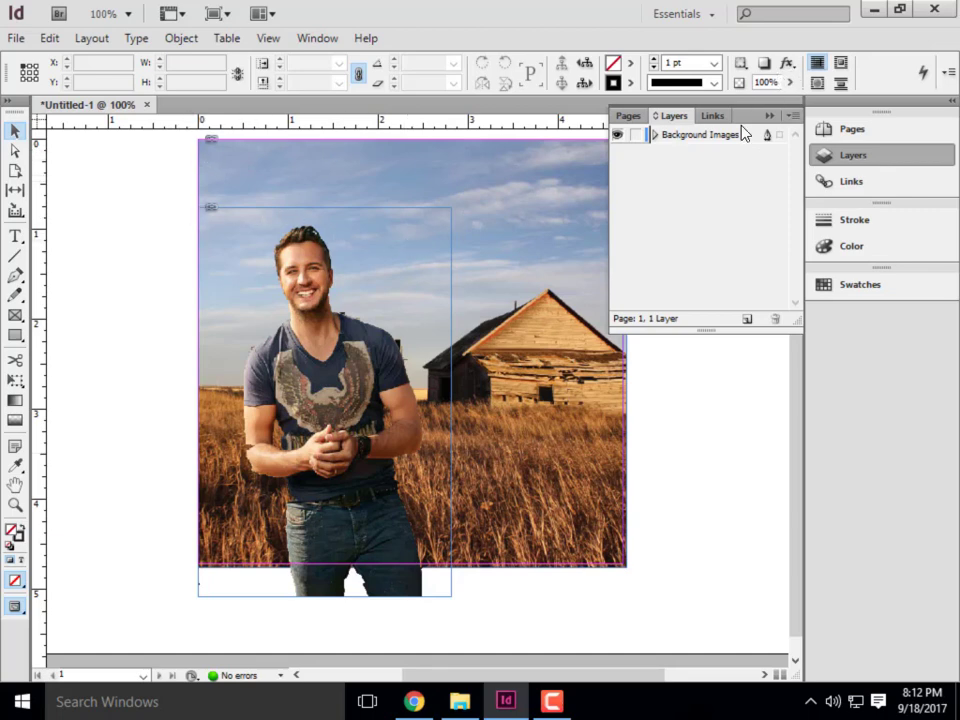
Step: Check what the Background Images layer contains by hiding and reshowing the whole layer, the barn photo and the singer cutout in turn
left_click(617, 135)
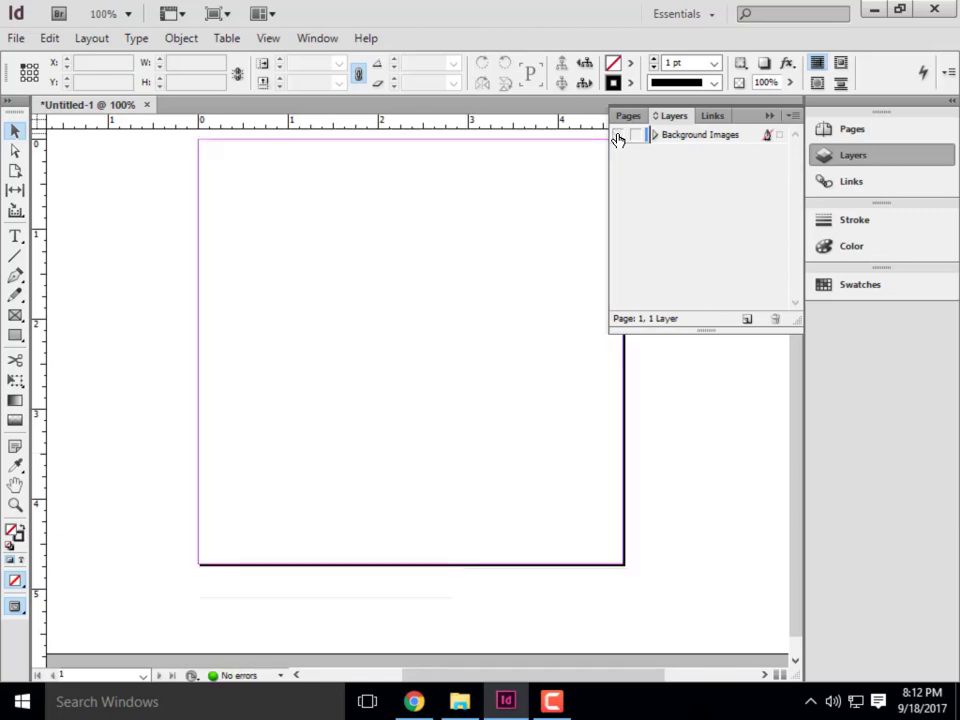
left_click(617, 135)
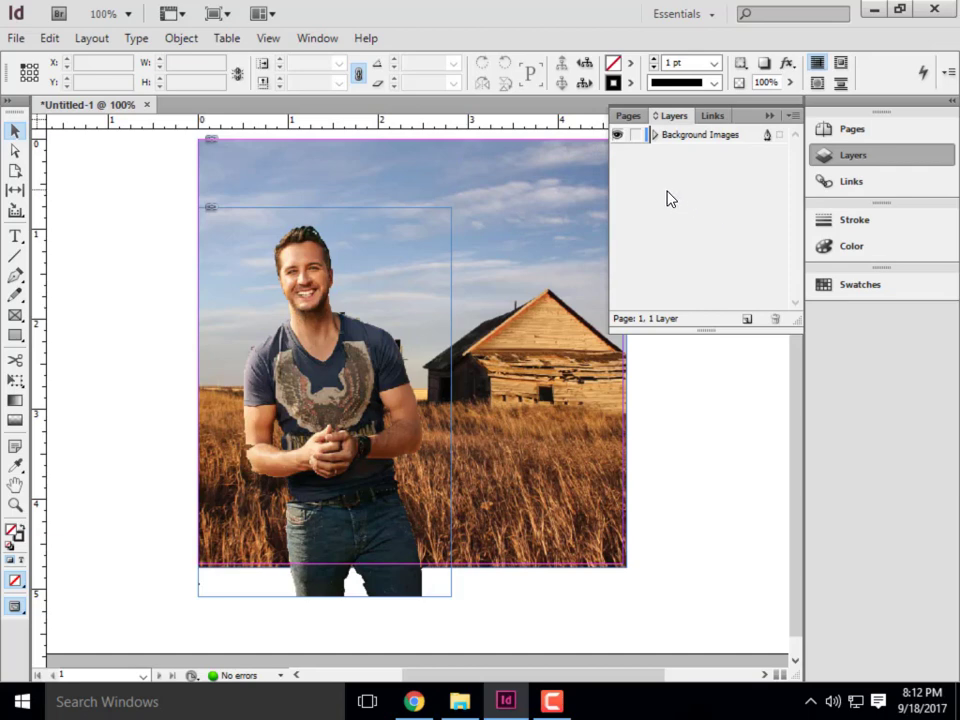
left_click(655, 135)
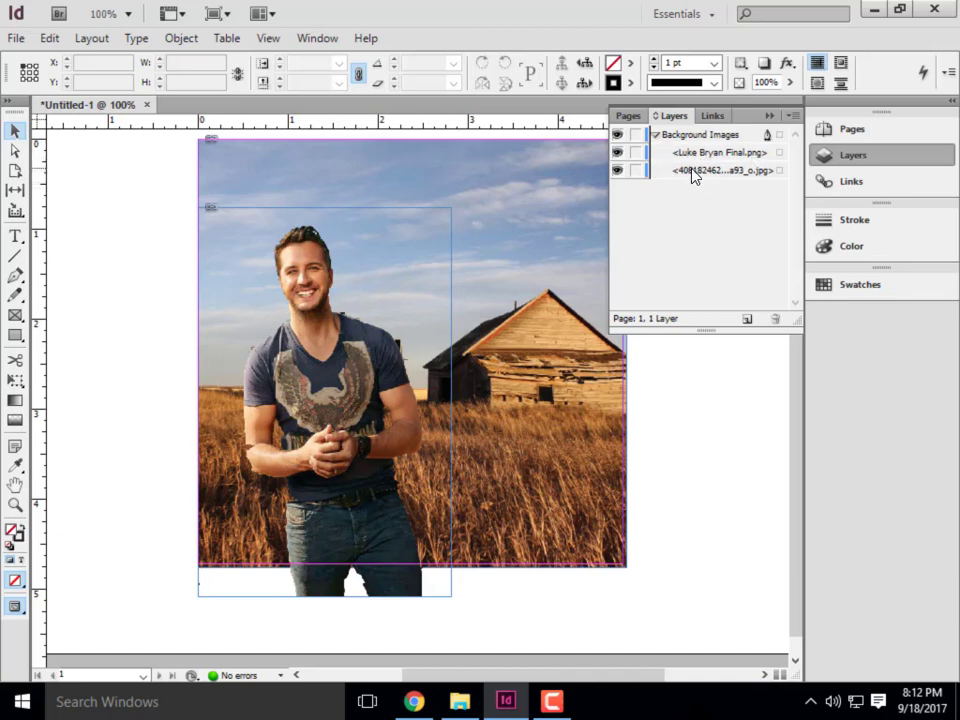
left_click(617, 170)
left_click(617, 170)
left_click(617, 152)
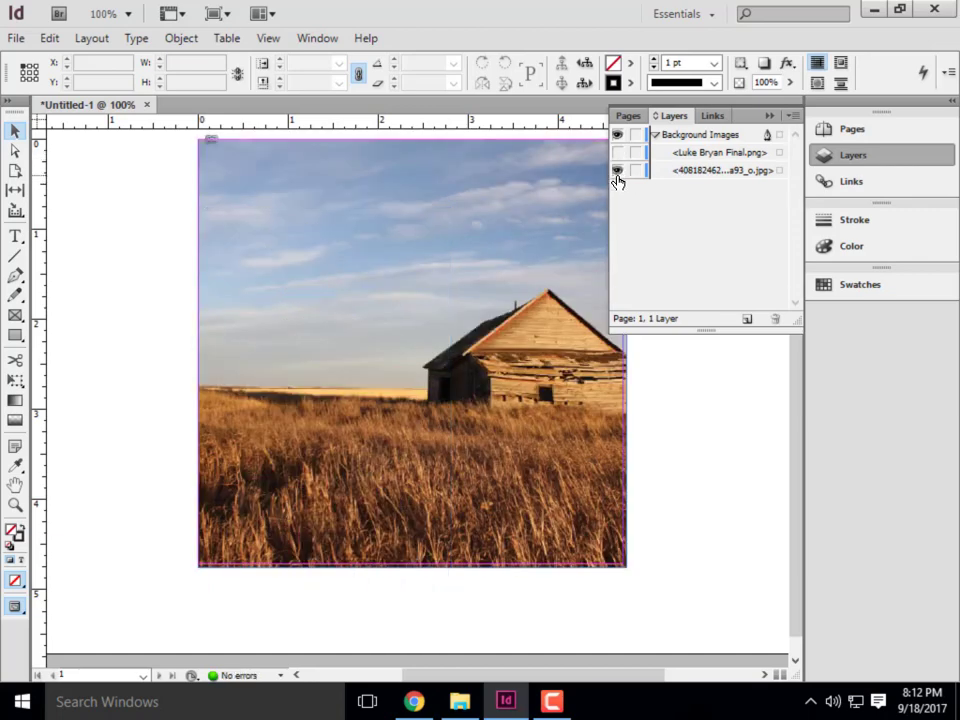
left_click(617, 152)
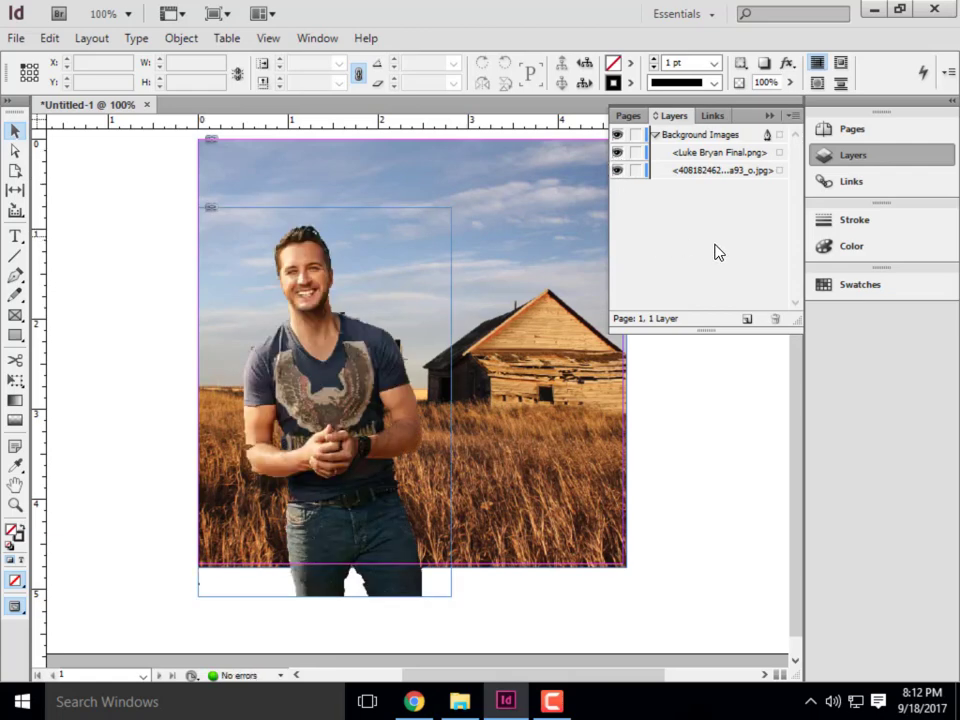
left_click(655, 135)
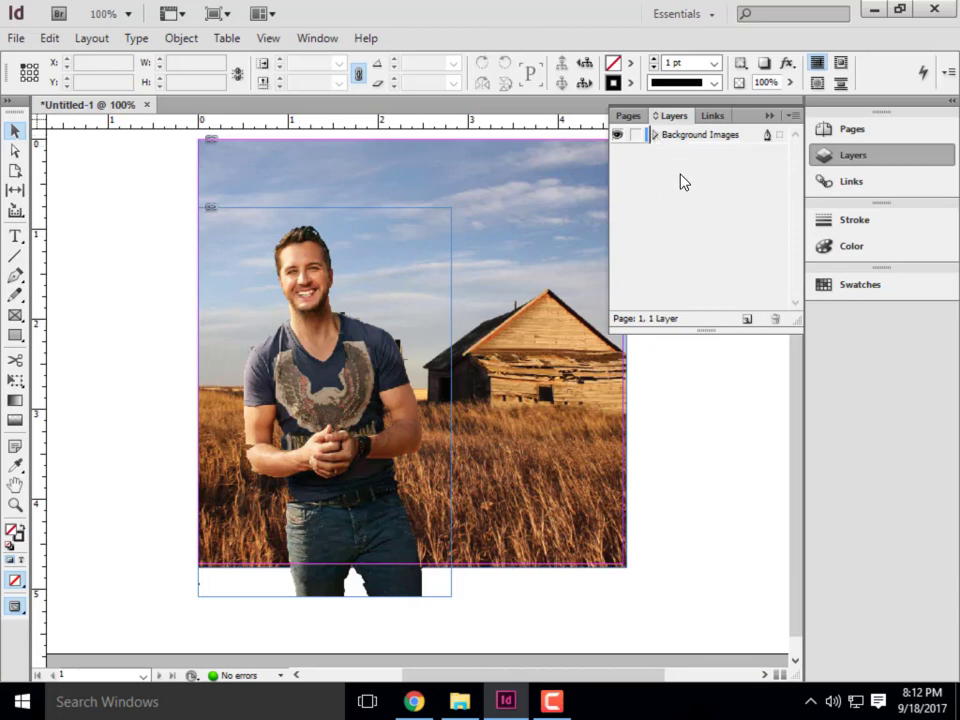
Step: Create a new layer above Background Images and name it Text, keeping the red layer color
left_click(747, 320)
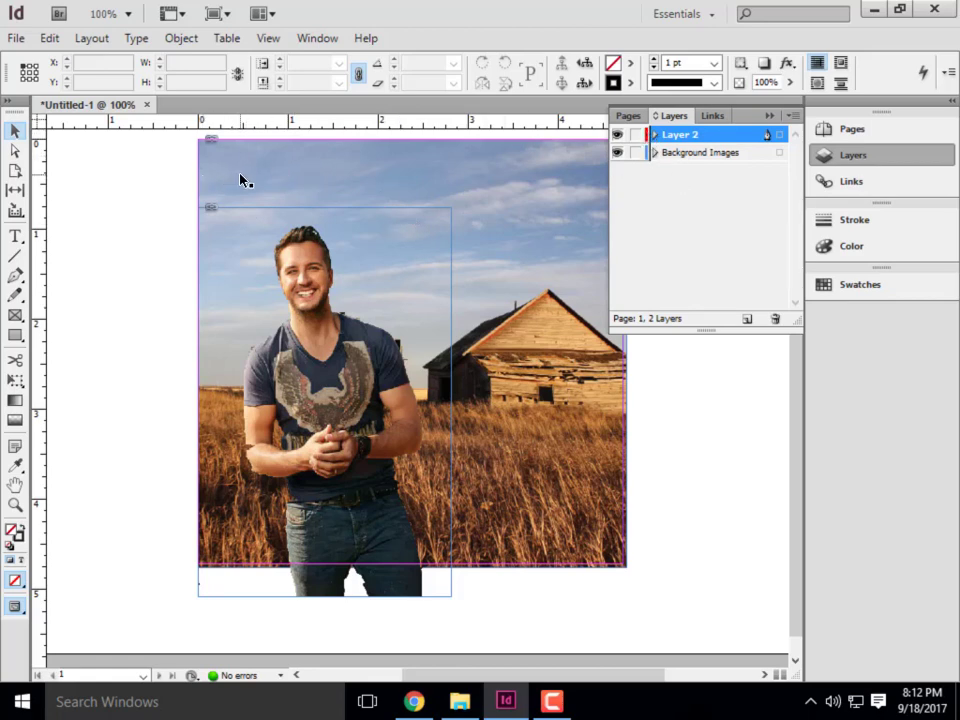
double_click(696, 137)
left_click(618, 325)
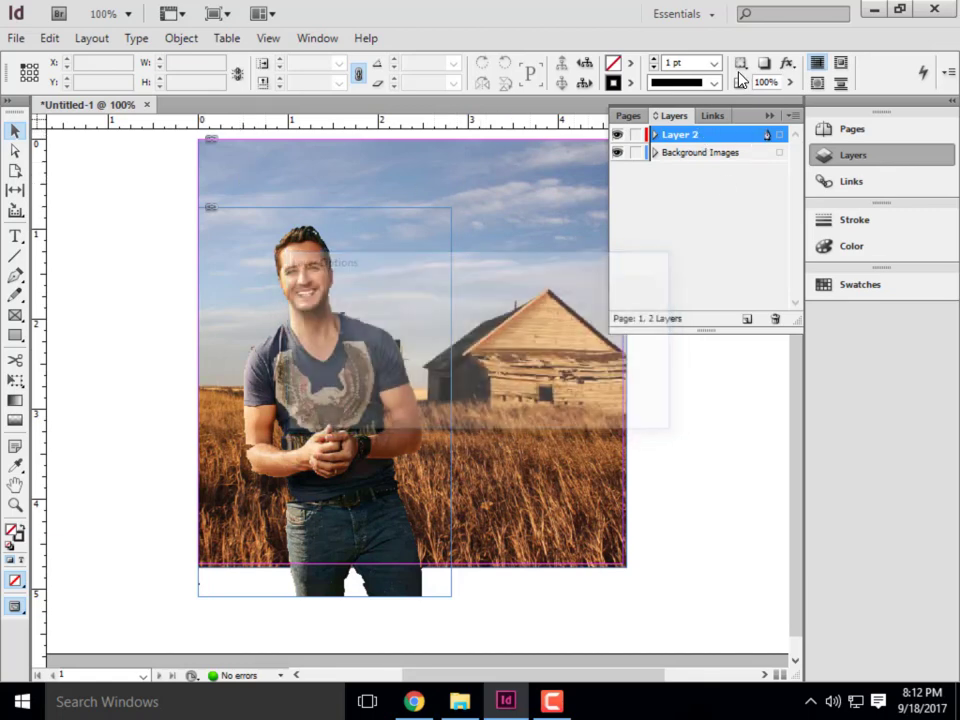
left_click(683, 136)
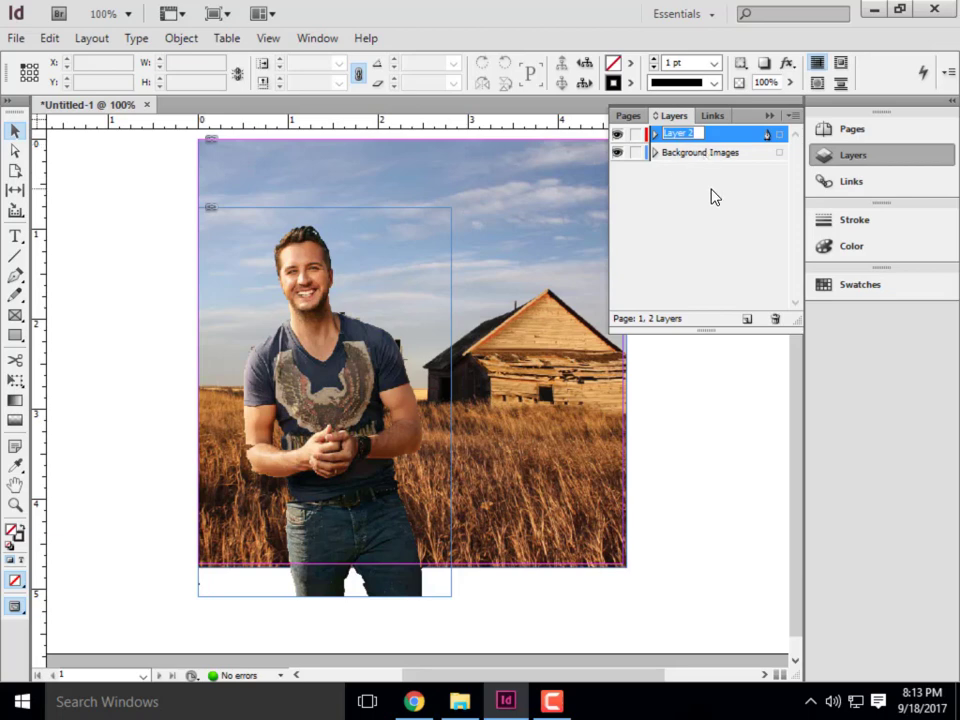
double_click(695, 136)
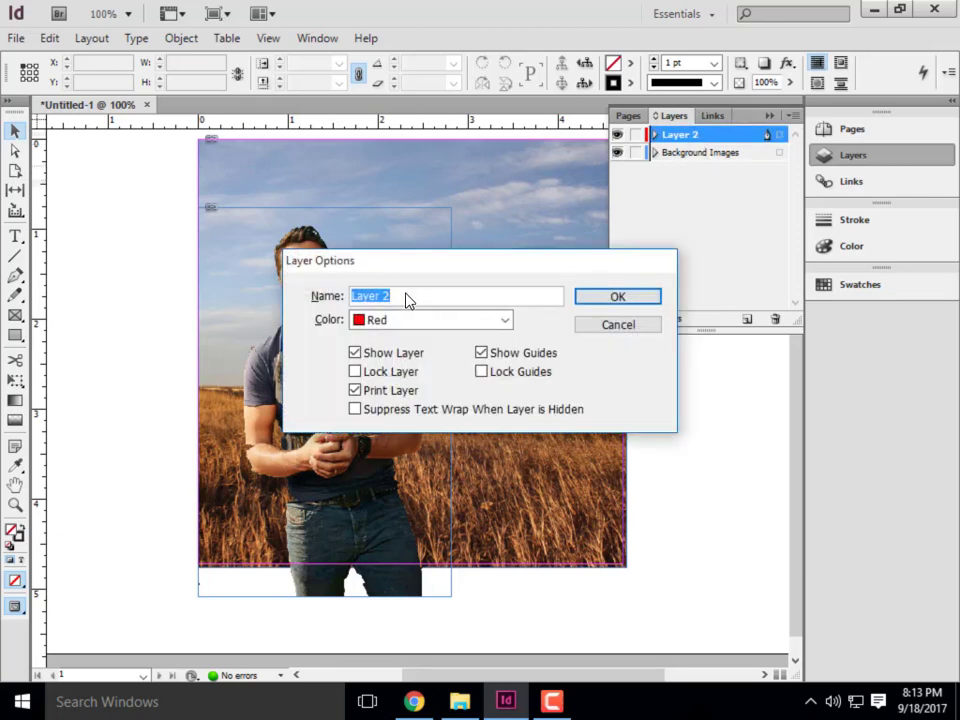
type("Text")
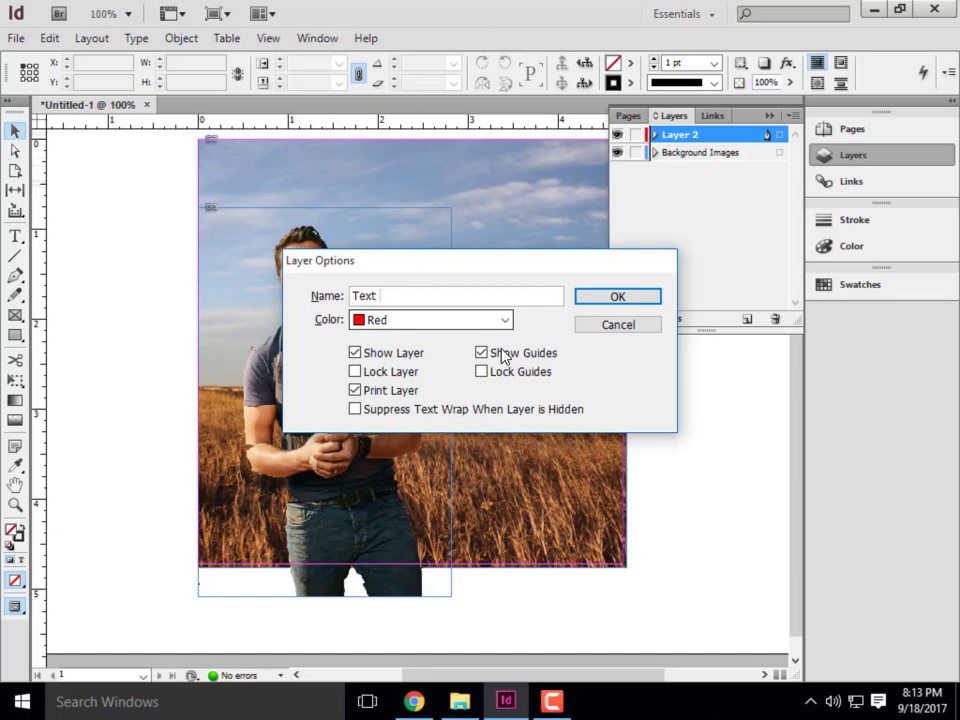
left_click(617, 297)
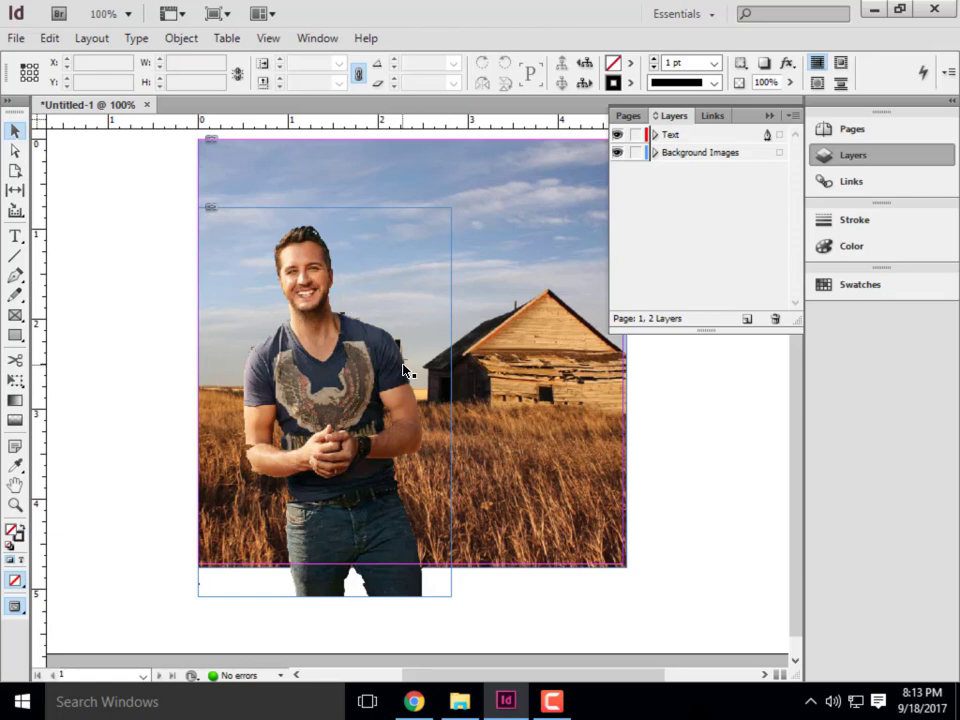
Step: Try the Text layer beneath Background Images, and return it to the top of the layer stack
left_click(673, 139)
left_click_drag(673, 139, 674, 162)
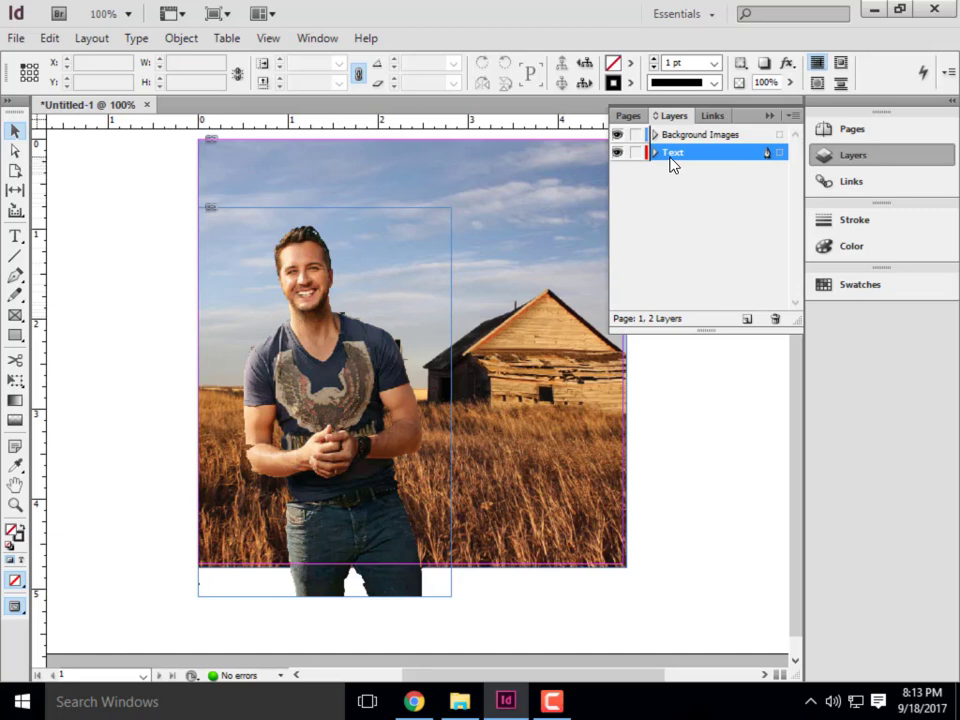
left_click_drag(672, 160, 660, 132)
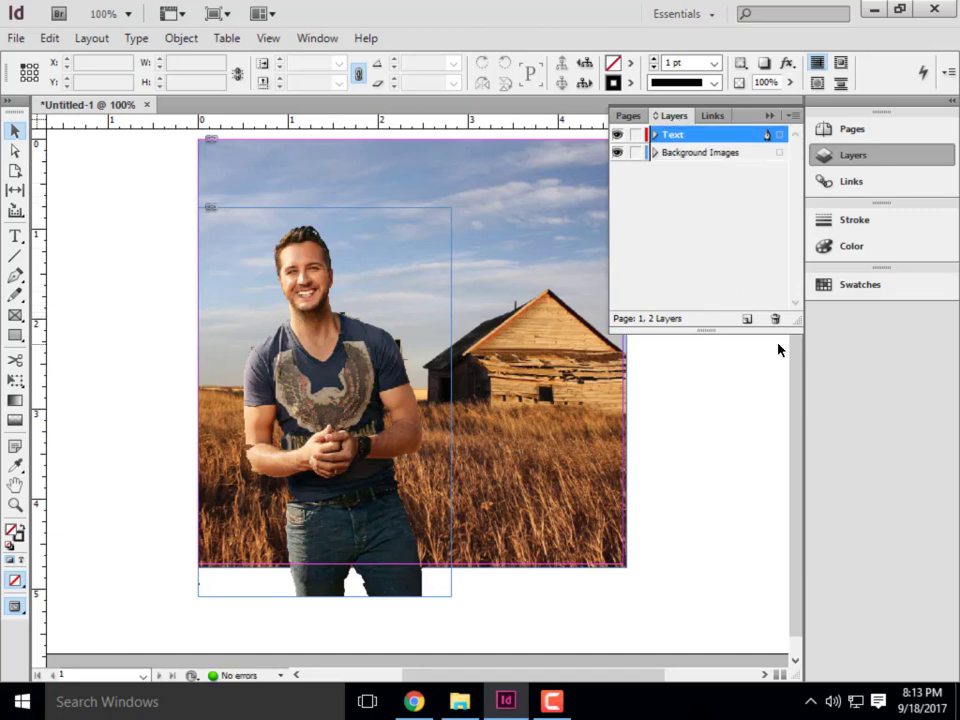
left_click(713, 212)
Step: On the Text layer, draw a text frame about 2.9 by 1.1 inches across the sky and enter LUKE BRYAN
left_click(674, 137)
left_click(15, 236)
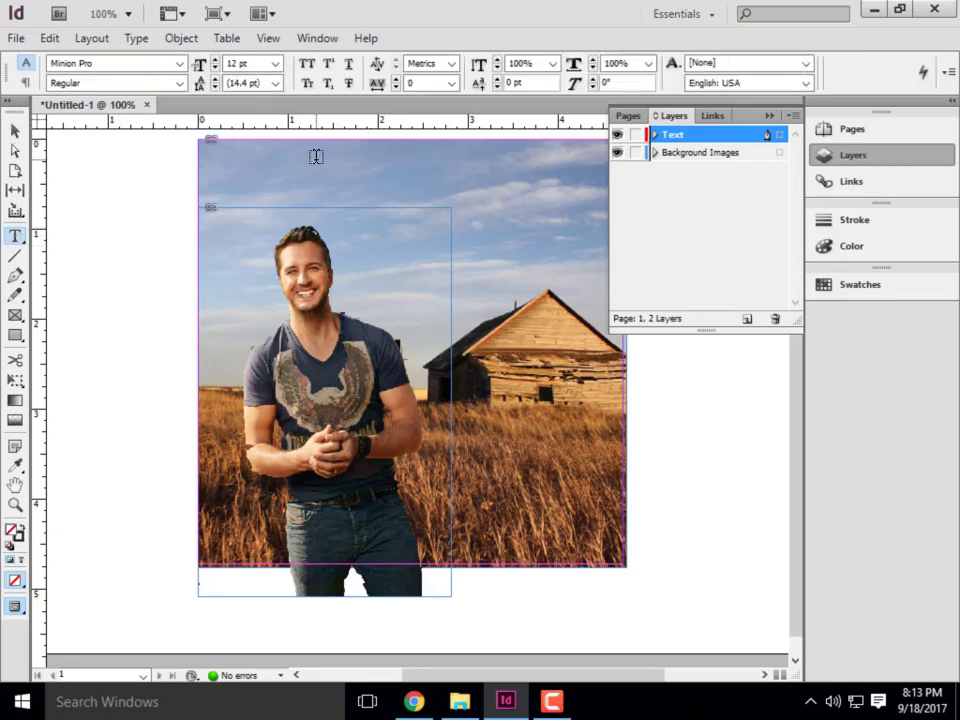
left_click_drag(315, 159, 574, 256)
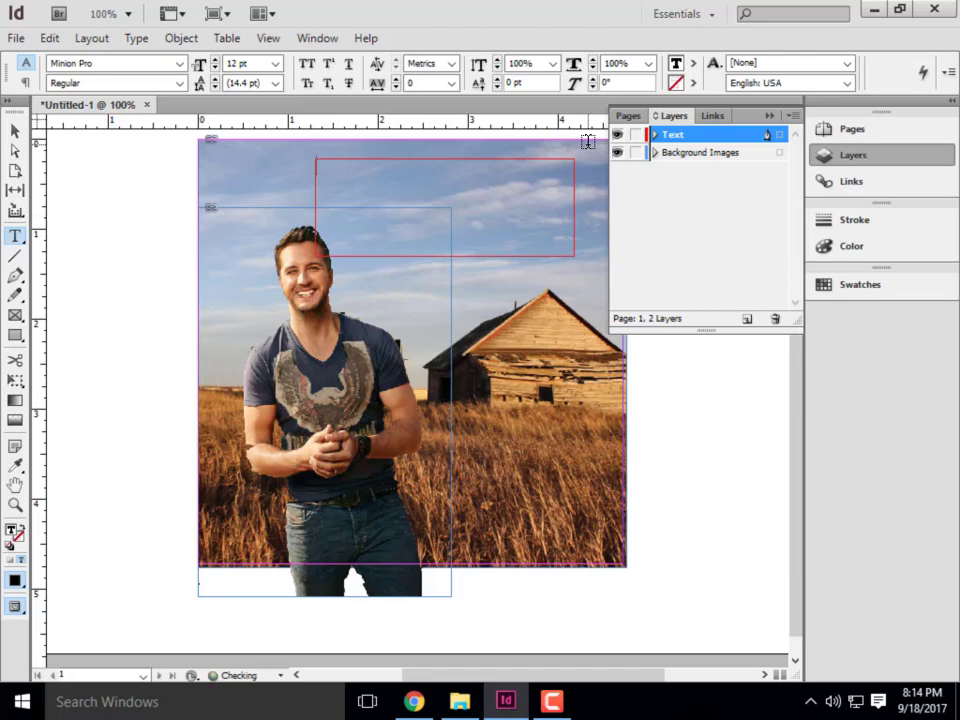
type("LUKE BRYAN")
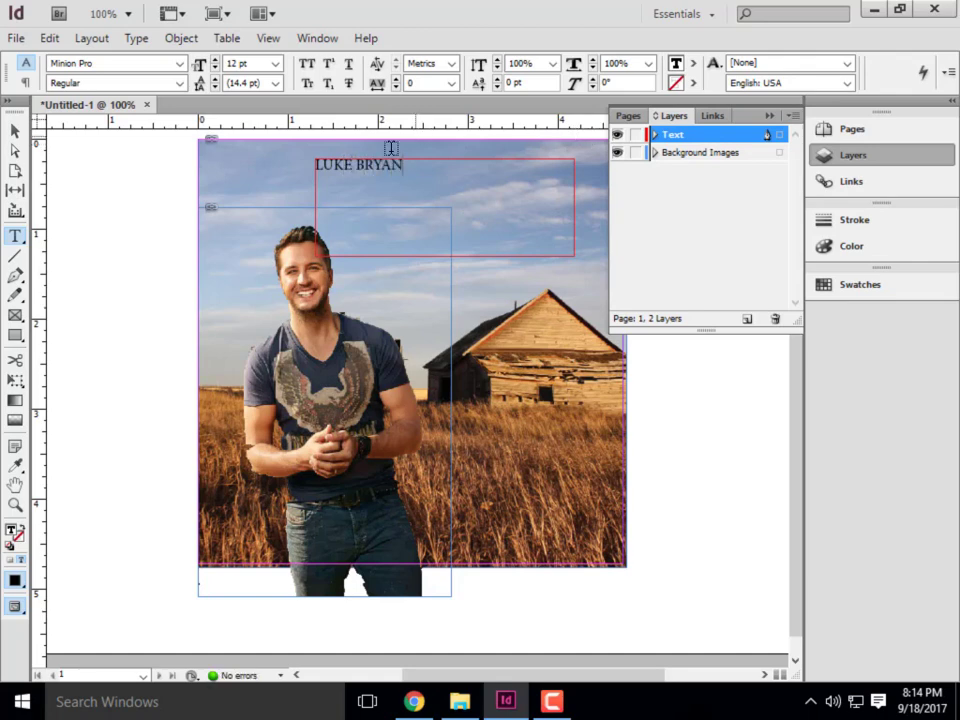
Step: Set the LUKE BRYAN title's font to Franklin Gothic Heavy
left_click_drag(404, 164, 316, 165)
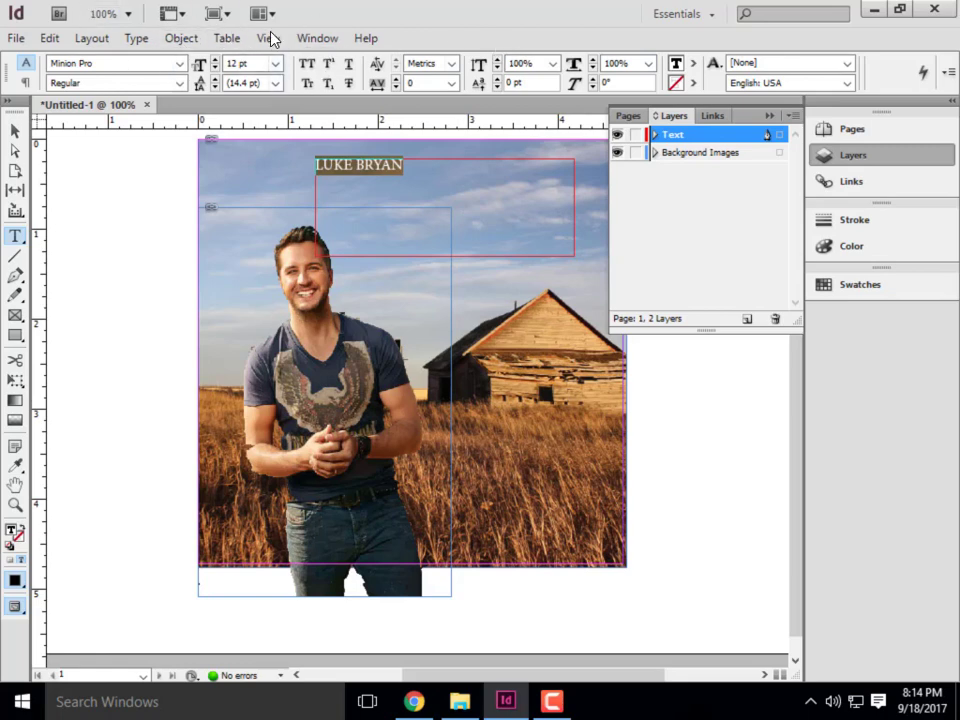
left_click(178, 64)
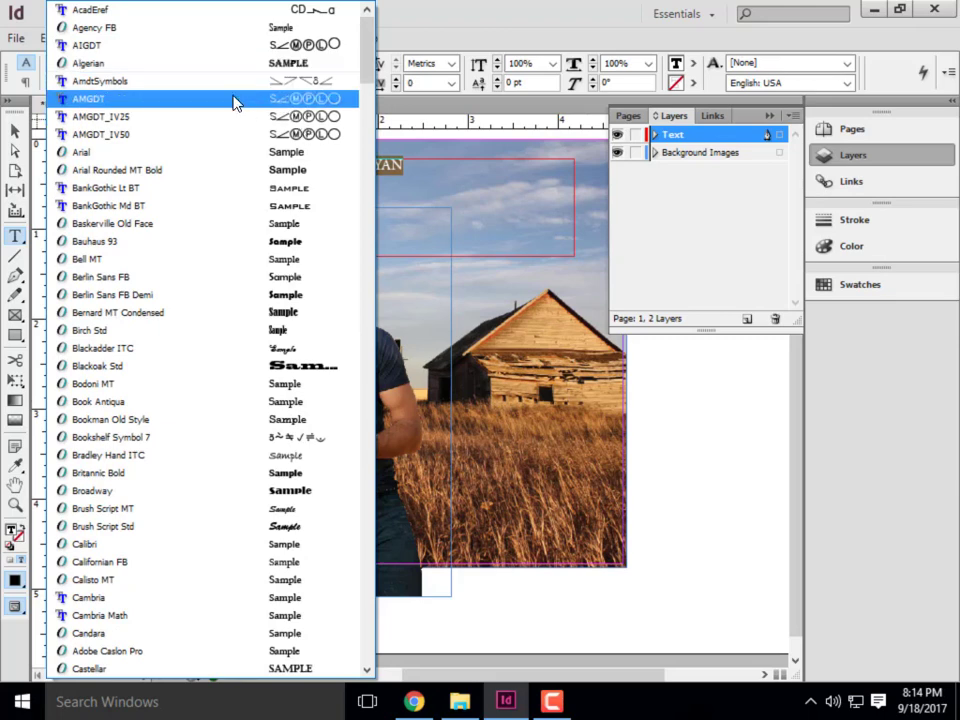
scroll(184, 178, "down", 2)
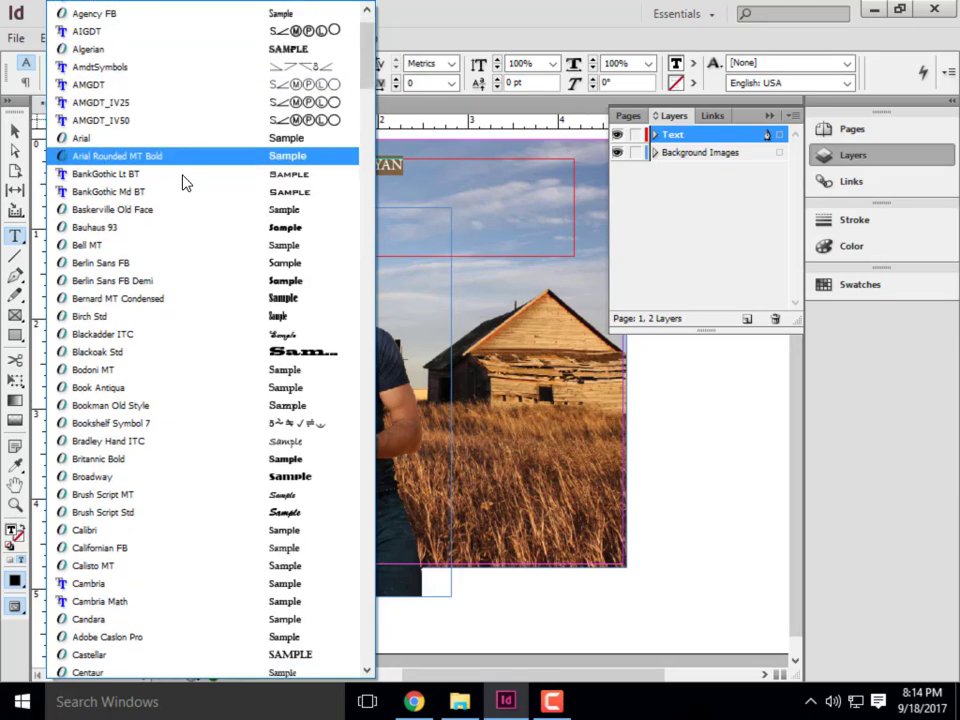
scroll(184, 183, "down", 1)
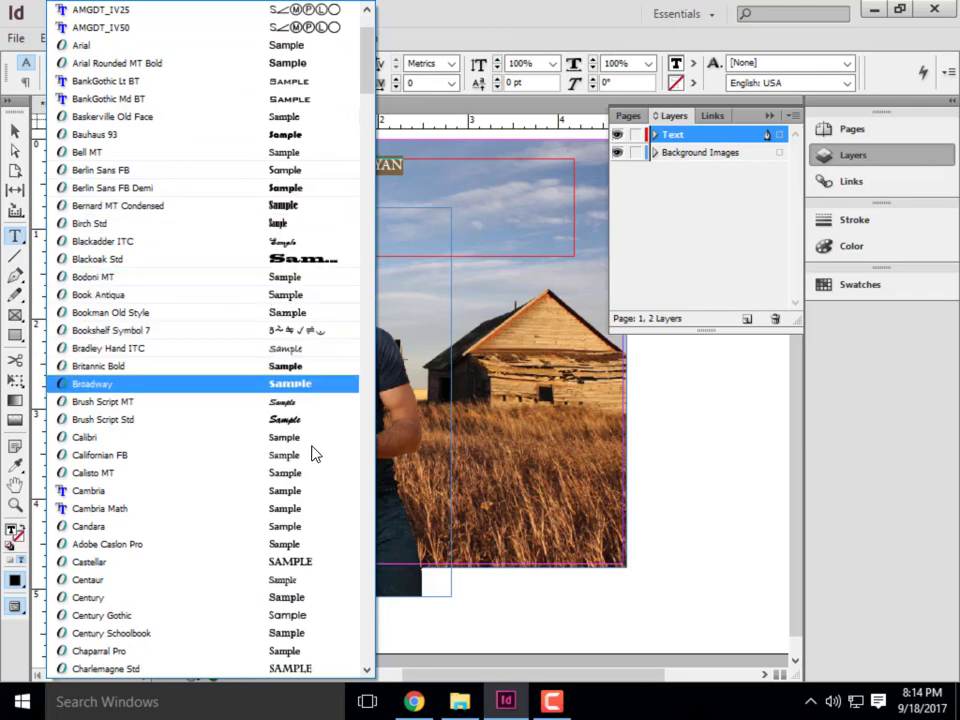
scroll(311, 450, "down", 1)
scroll(312, 446, "down", 3)
scroll(316, 437, "down", 2)
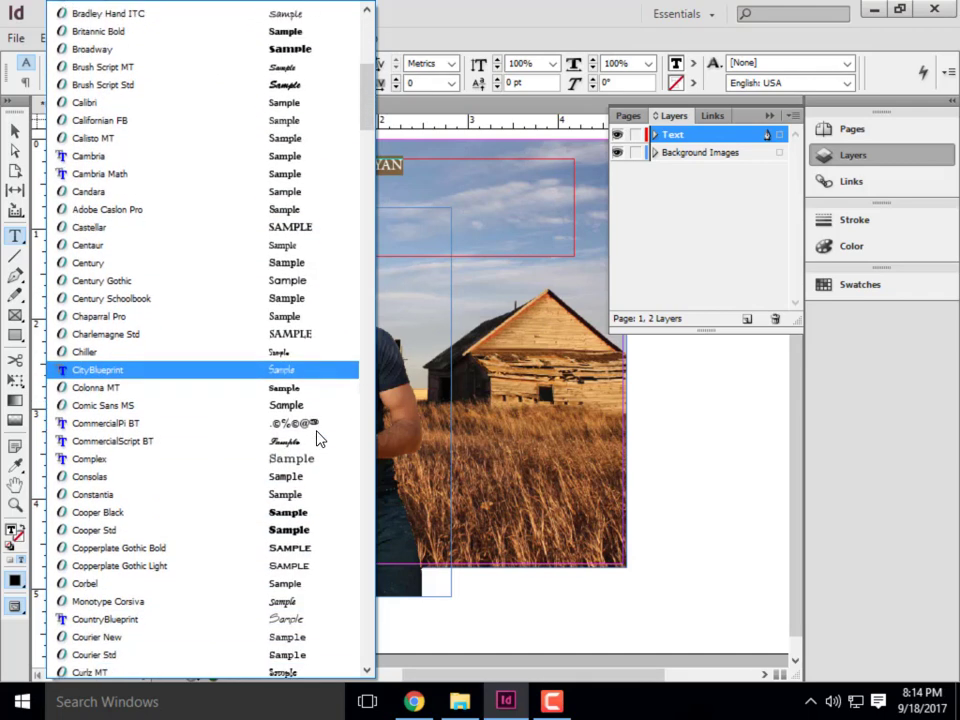
scroll(270, 527, "down", 3)
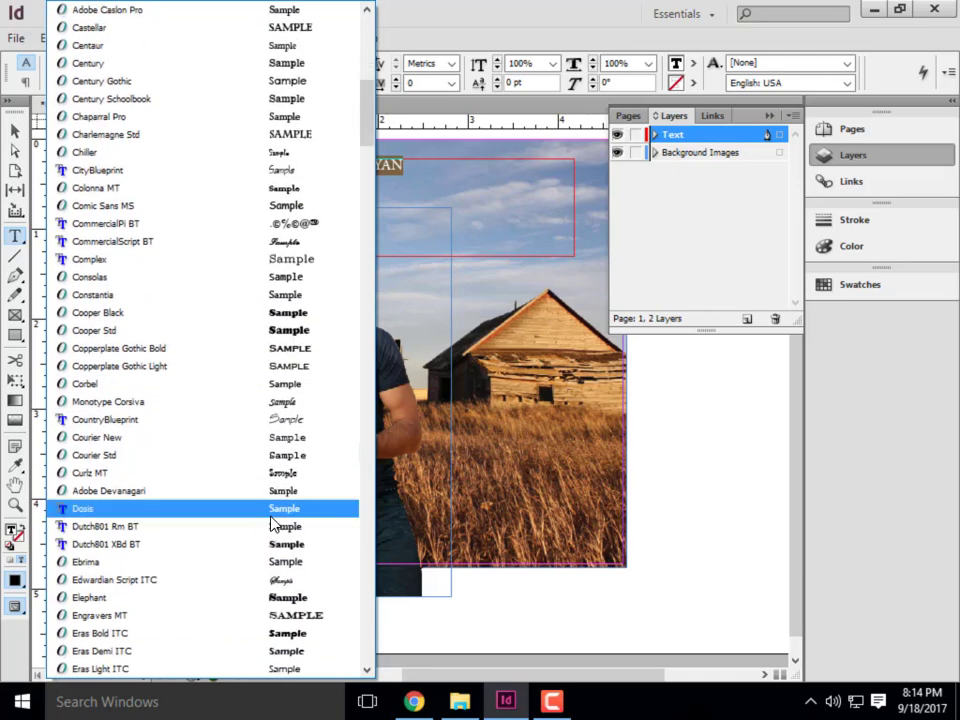
scroll(270, 521, "down", 2)
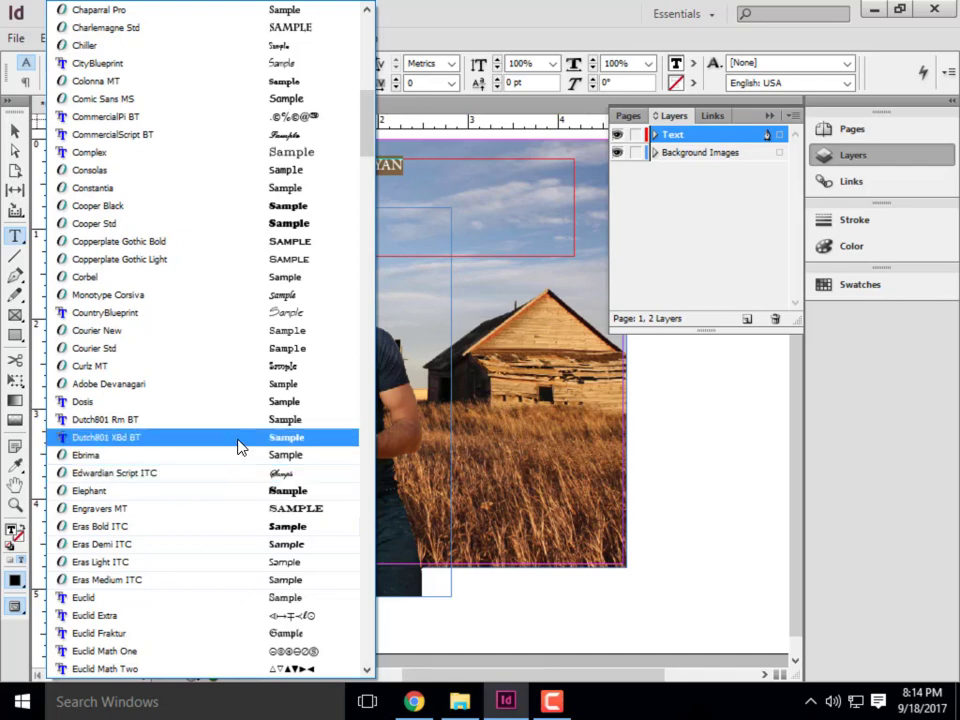
scroll(238, 446, "down", 2)
scroll(238, 446, "down", 1)
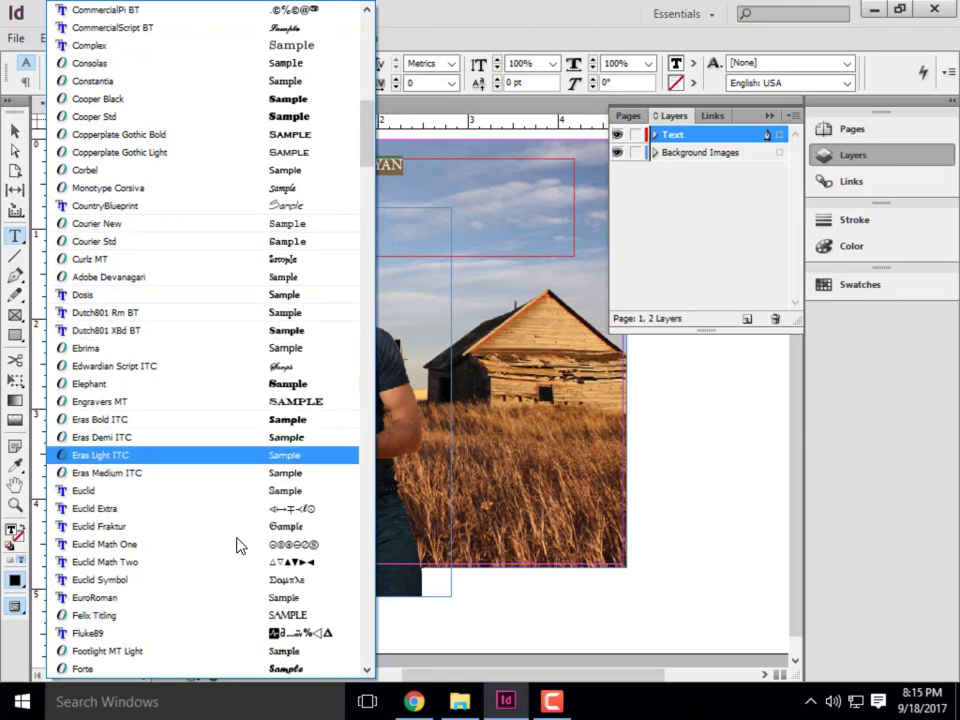
scroll(206, 461, "down", 3)
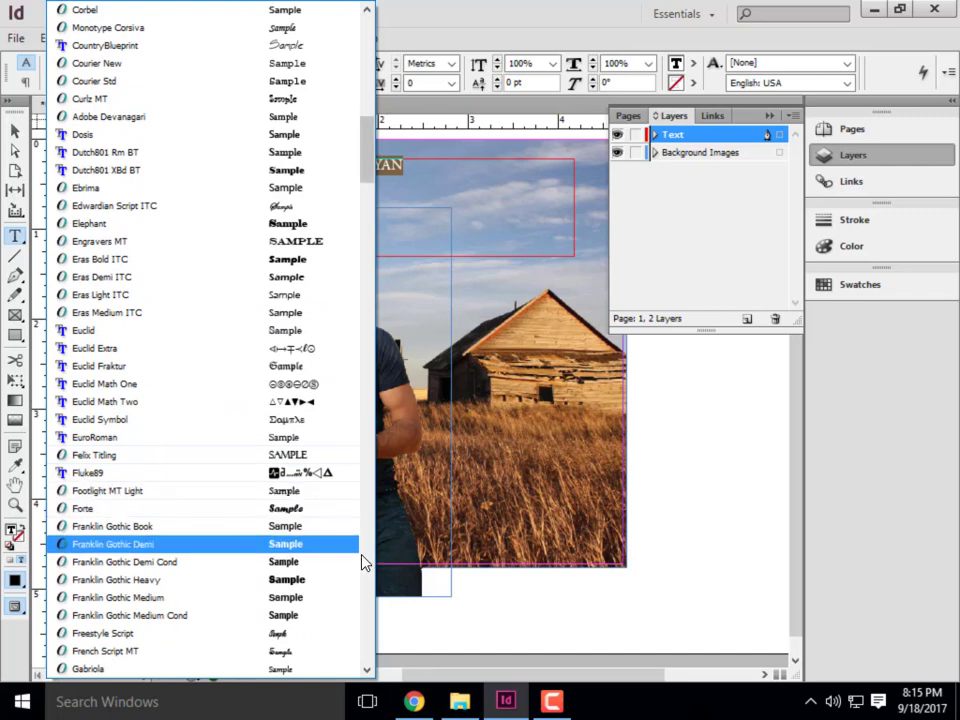
left_click(288, 582)
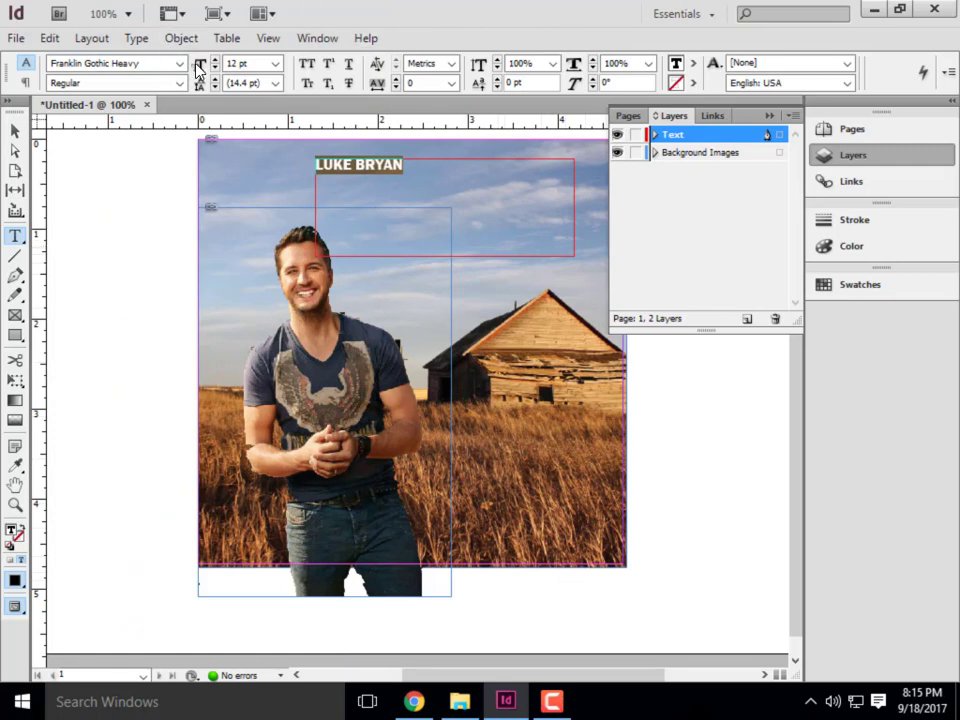
Step: Set the selected title's font size to 35 pt and its text fill to the Paper swatch
double_click(237, 63)
key("Return")
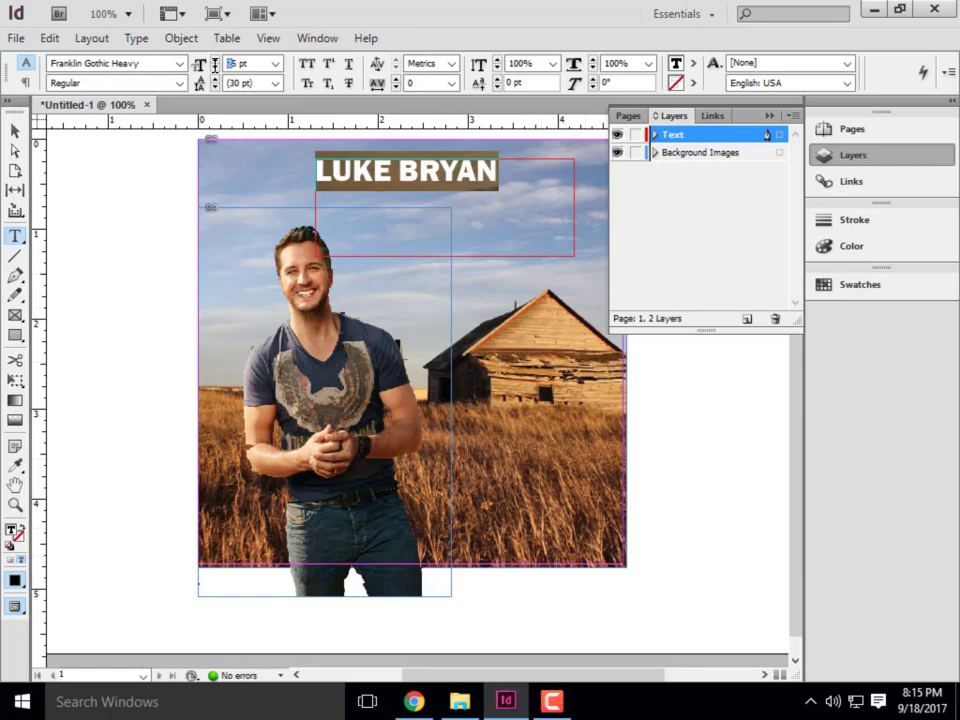
key("Return")
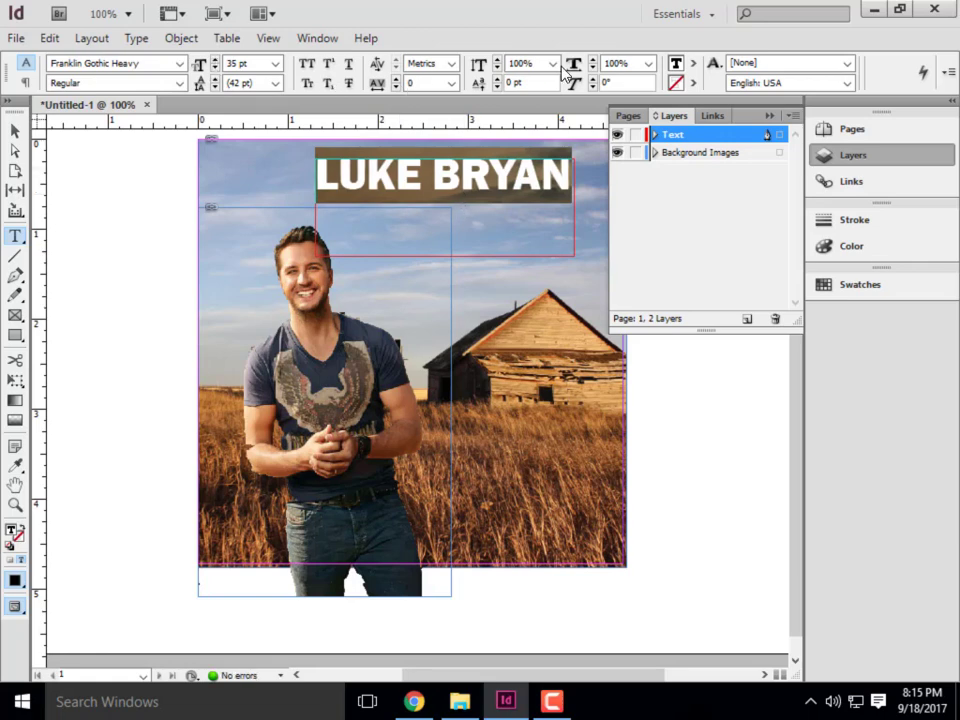
left_click(692, 64)
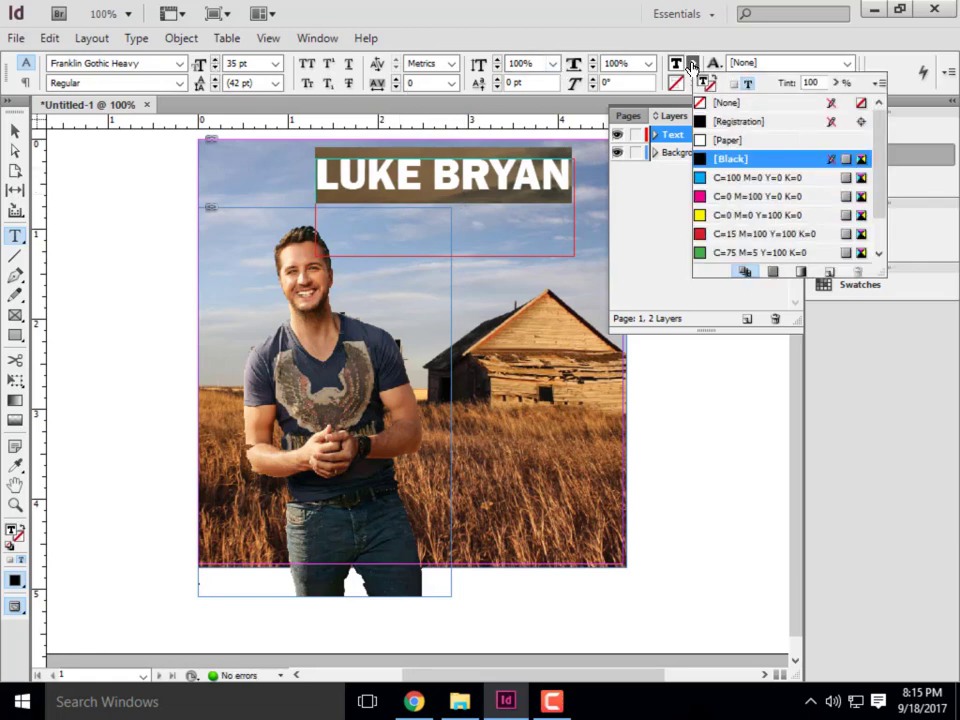
left_click(729, 141)
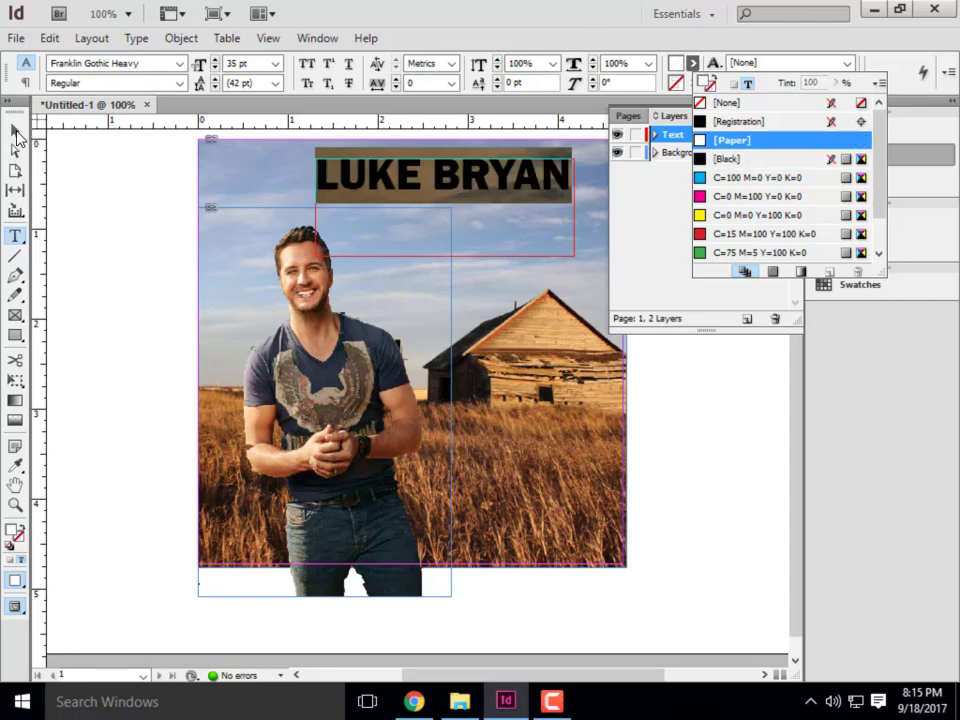
Step: Resize the LUKE BRYAN text frame to about 2.94 by 0.4 inches so it fits closely around the title
left_click(15, 132)
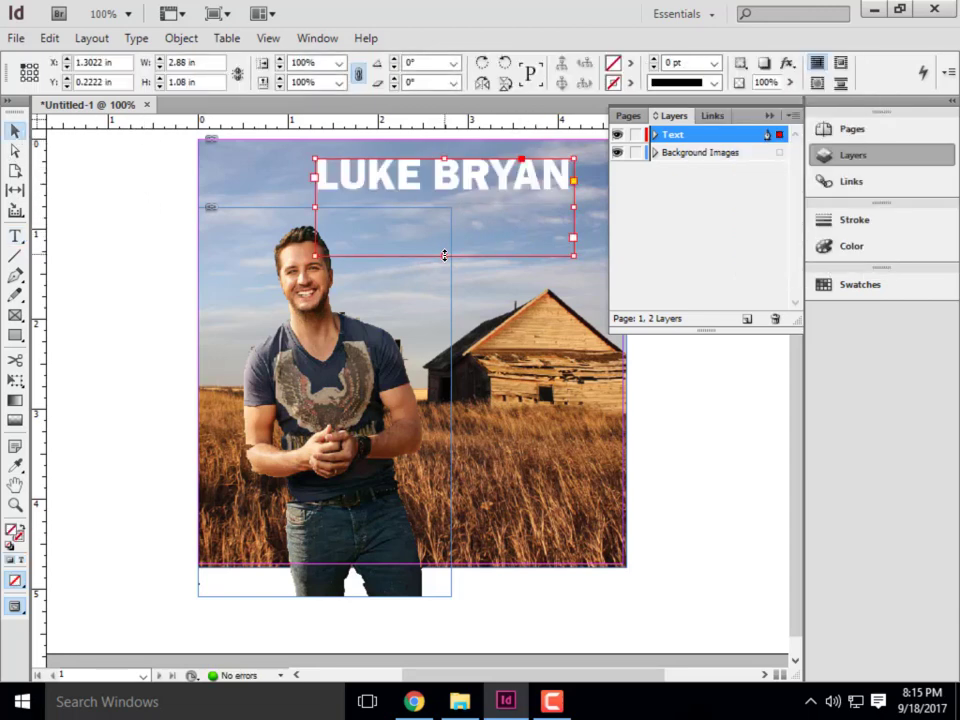
left_click_drag(444, 256, 444, 195)
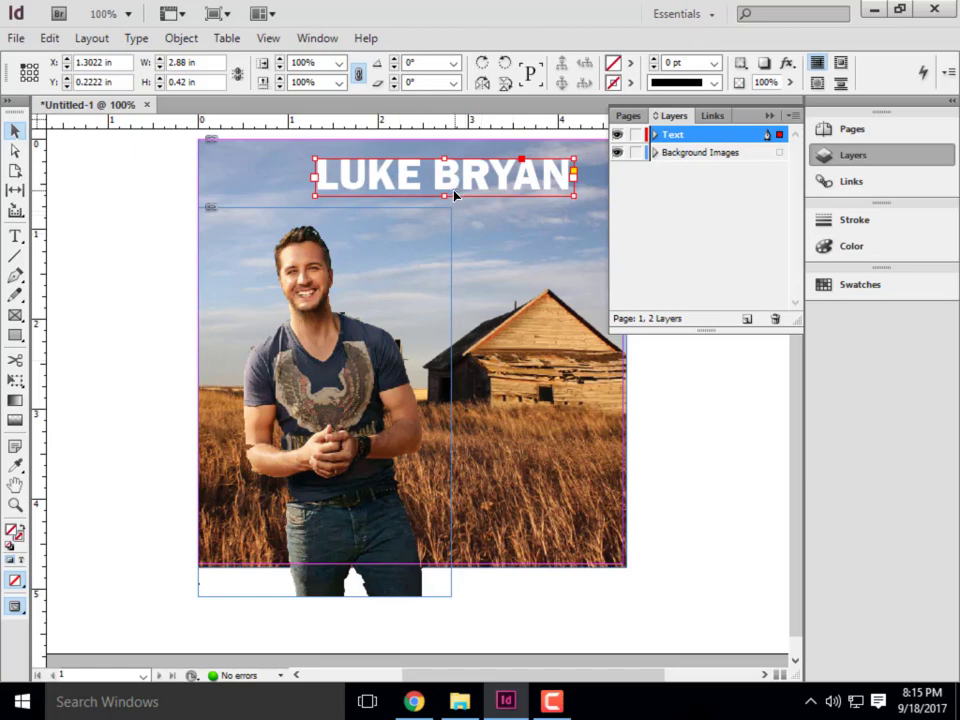
left_click_drag(444, 195, 445, 185)
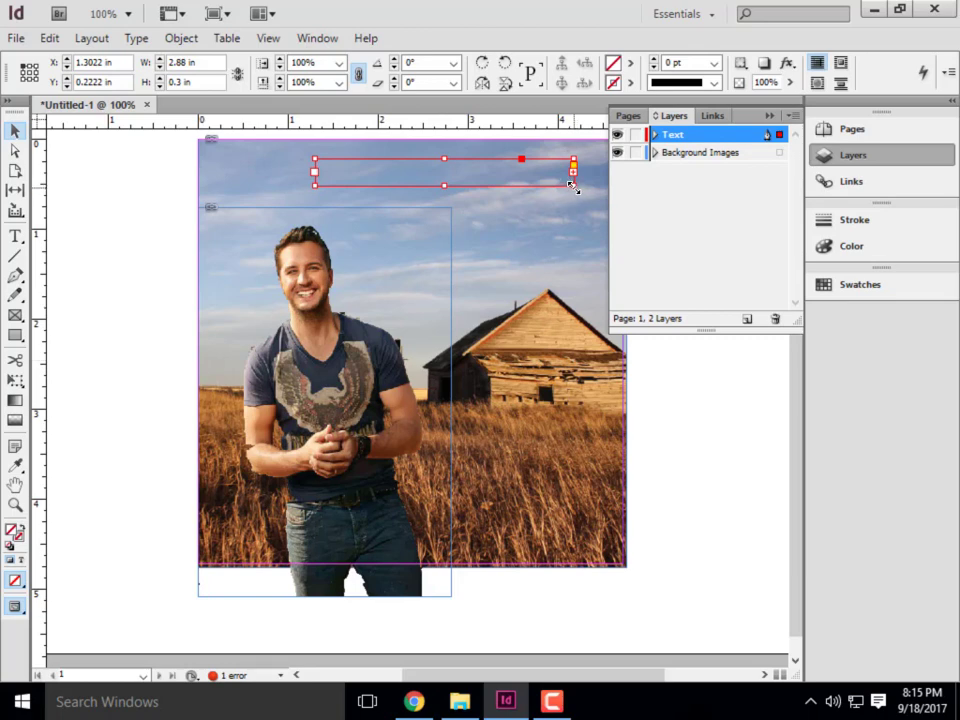
mouse_move(574, 188)
left_mouse_down()
mouse_move(606, 206)
mouse_move(579, 194)
left_mouse_up()
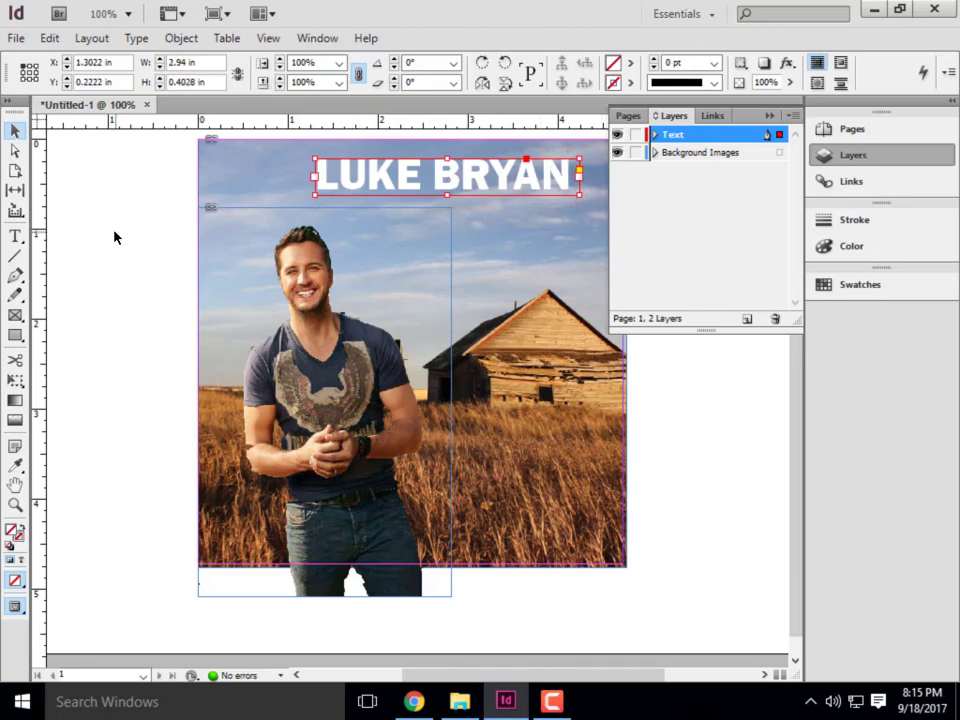
Step: Move the LUKE BRYAN title toward the cover's upper-right corner, to about X 1.68 in and Y 0.10 in
scroll(57, 237, "down", 2)
scroll(554, 358, "up", 2)
scroll(368, 470, "down", 1)
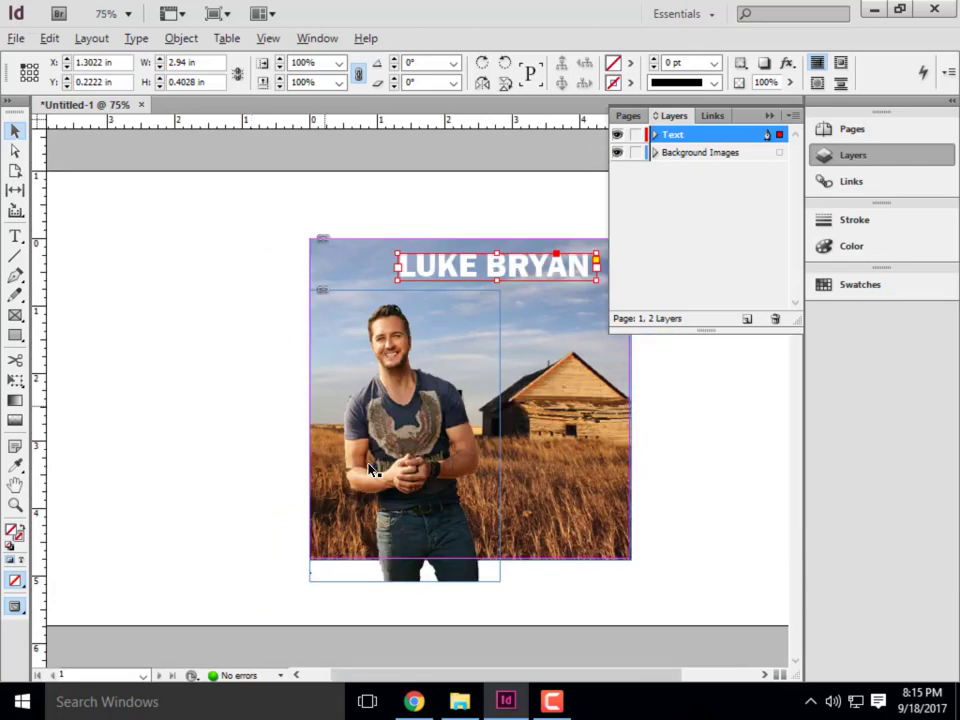
left_click_drag(443, 676, 486, 677)
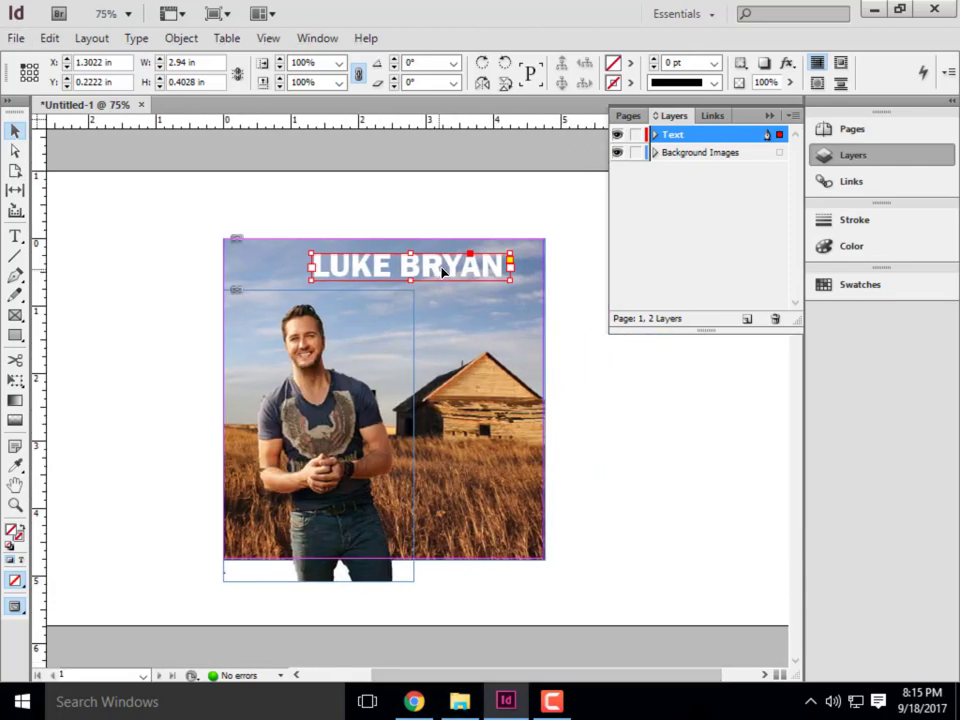
left_click_drag(443, 271, 469, 263)
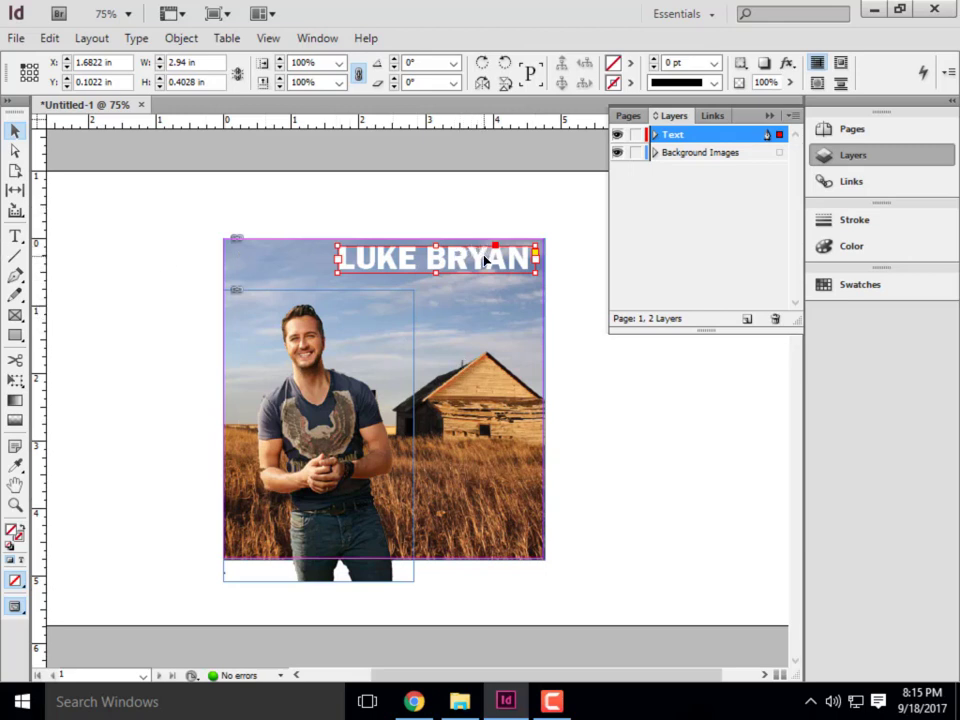
Step: Duplicate the LUKE BRYAN title frame and enlarge the copy in the middle of the cover
key("ctrl+c")
key("ctrl+v")
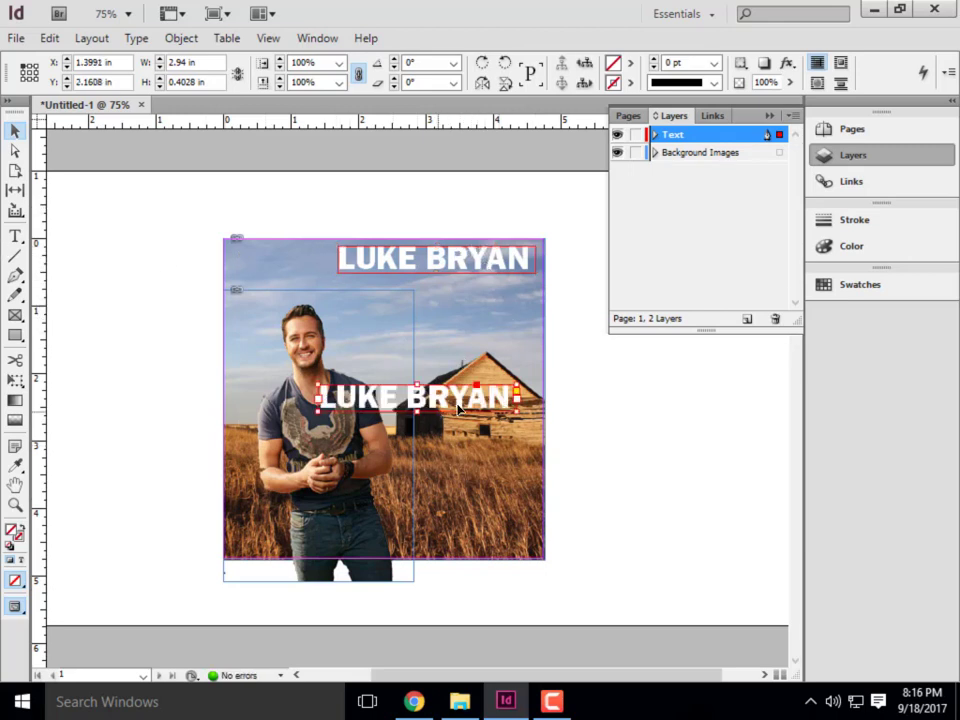
left_click_drag(519, 411, 271, 388)
Step: Replace the text in the duplicated title frame with Tight Pants
double_click(524, 395)
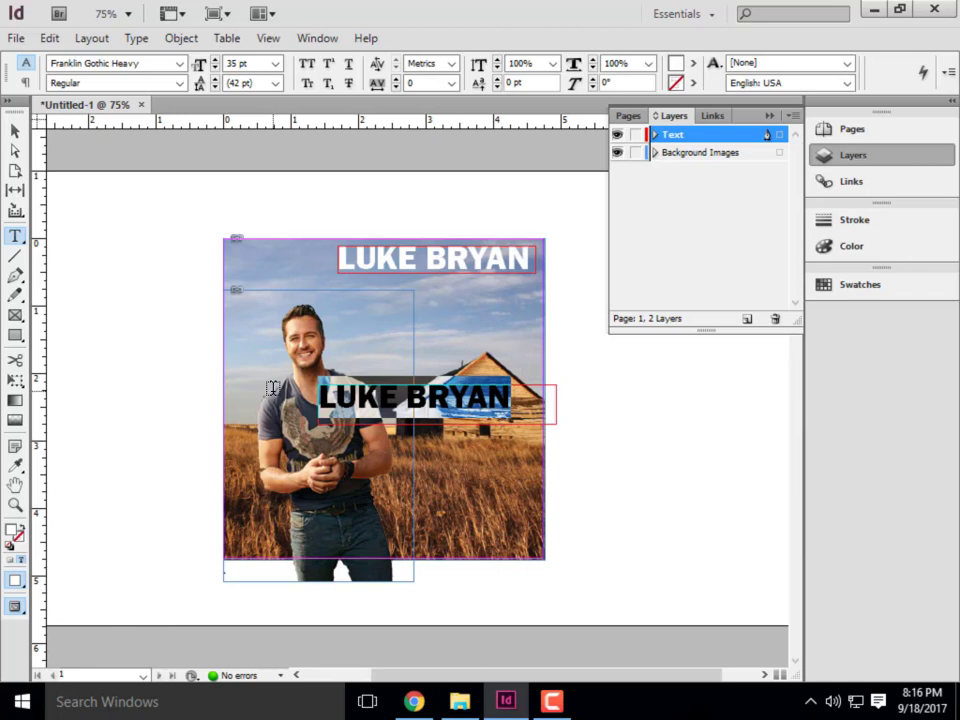
type("t")
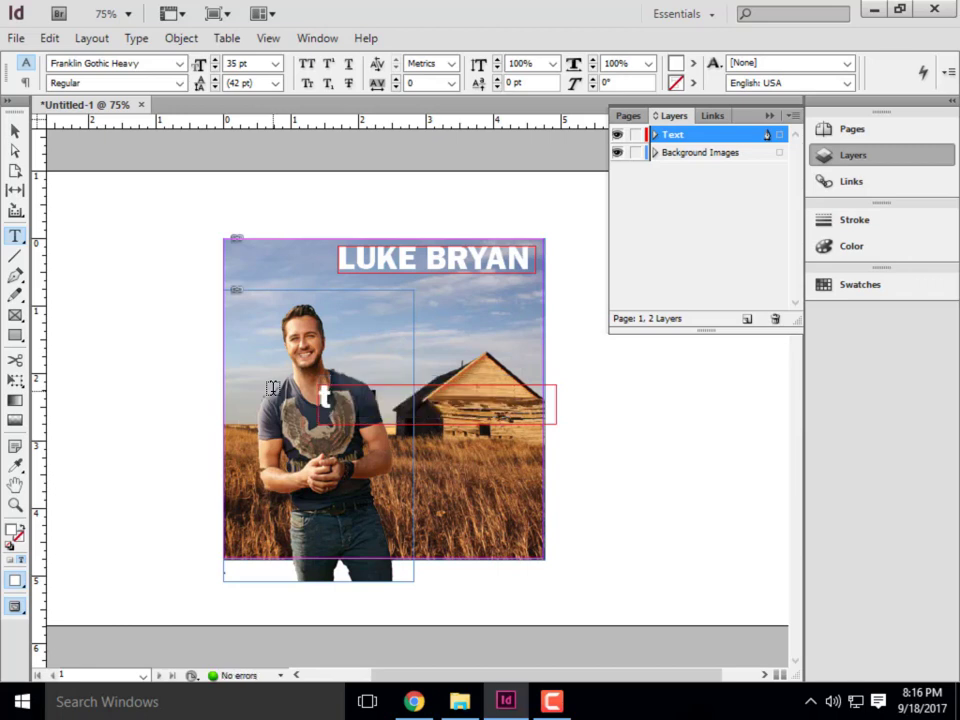
key("BackSpace")
type("tl")
key("BackSpace")
key("BackSpace")
type("t")
key("BackSpace")
type("Tight Pant")
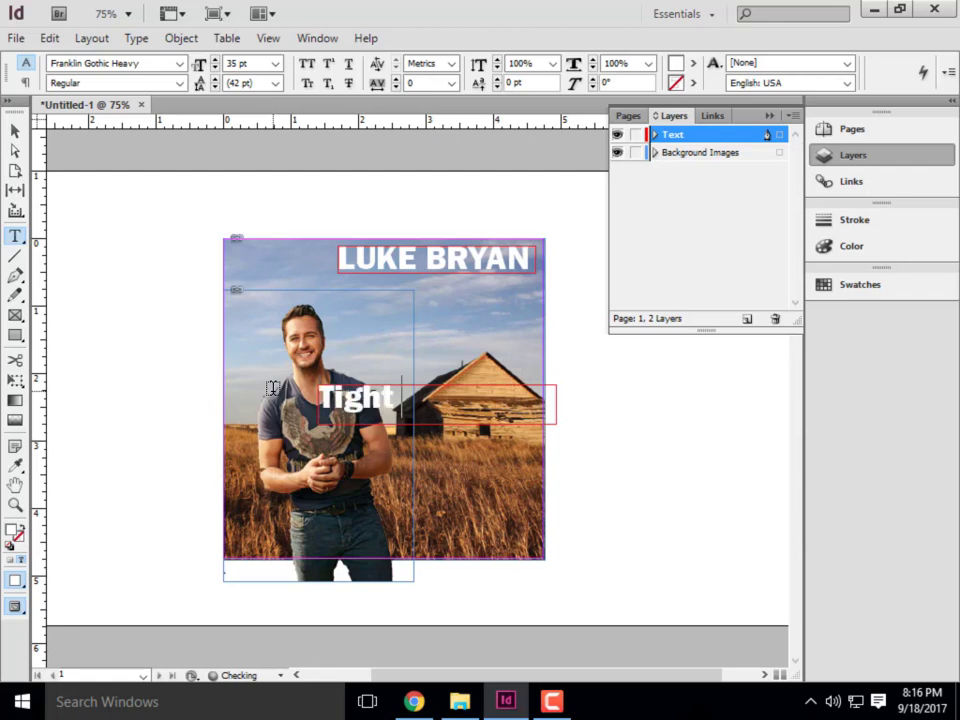
type("s")
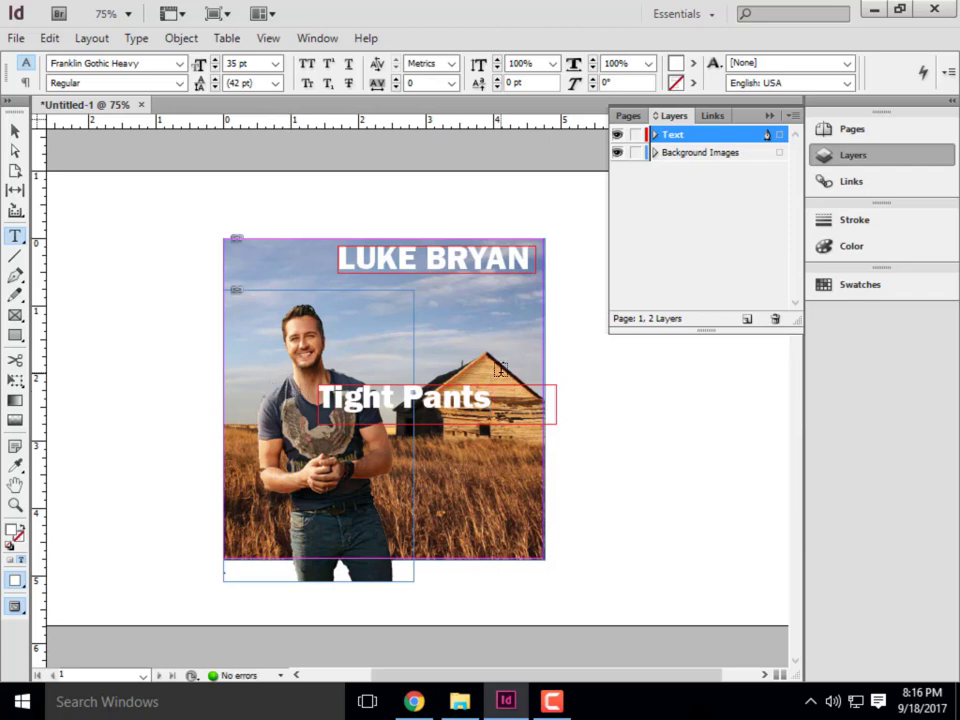
Step: Set the Tight Pants text to 24 pt in the Franklin Gothic Medium font
left_click_drag(492, 398, 320, 392)
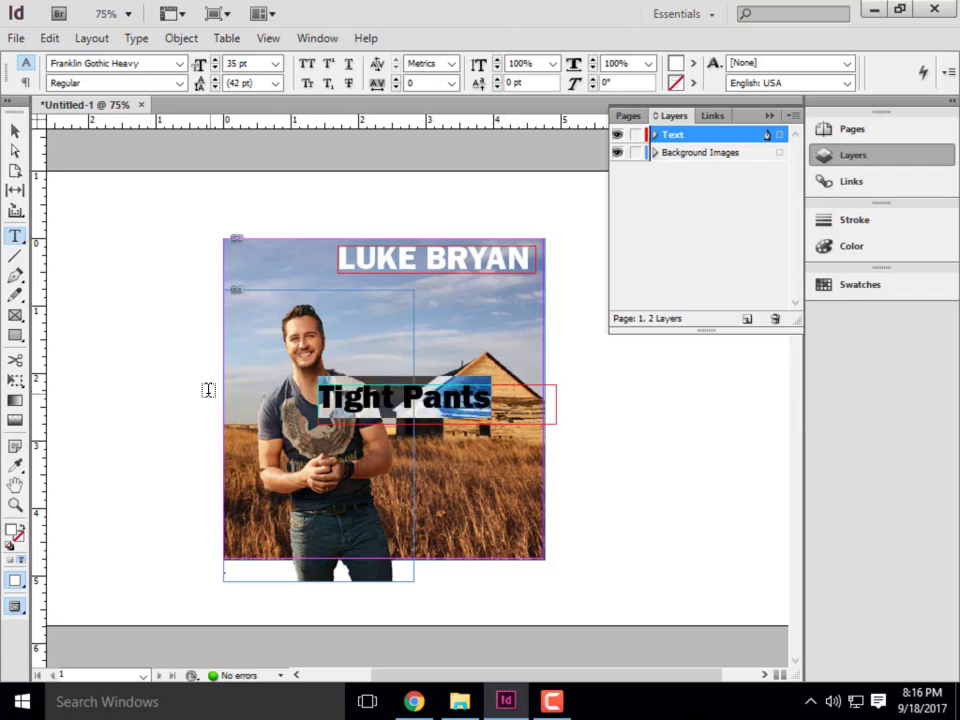
left_click(275, 64)
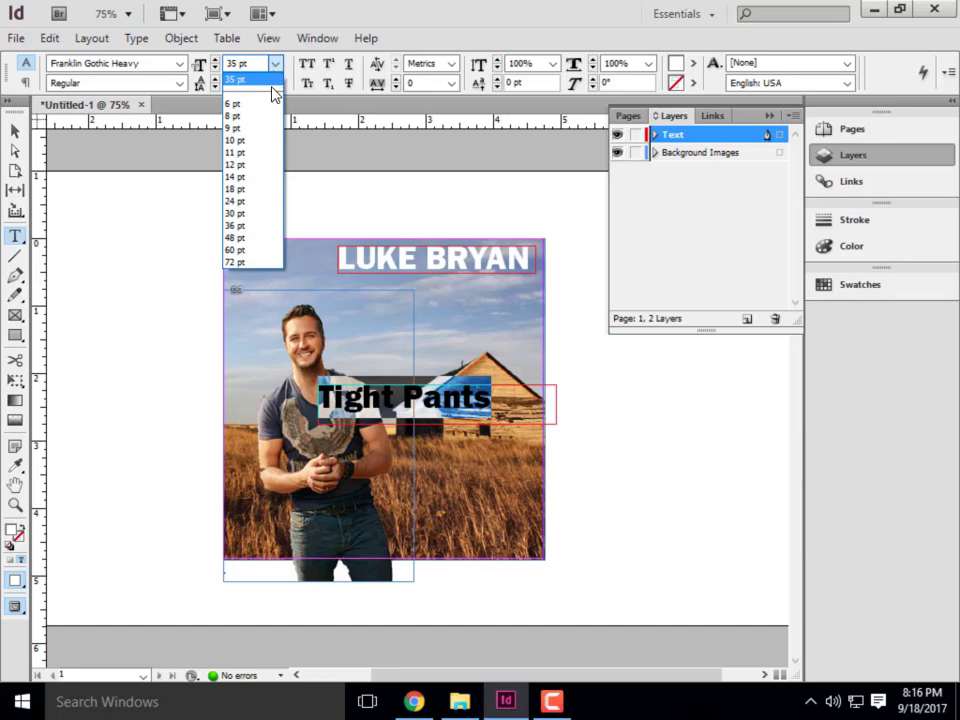
left_click(251, 202)
left_click(180, 83)
left_click(182, 80)
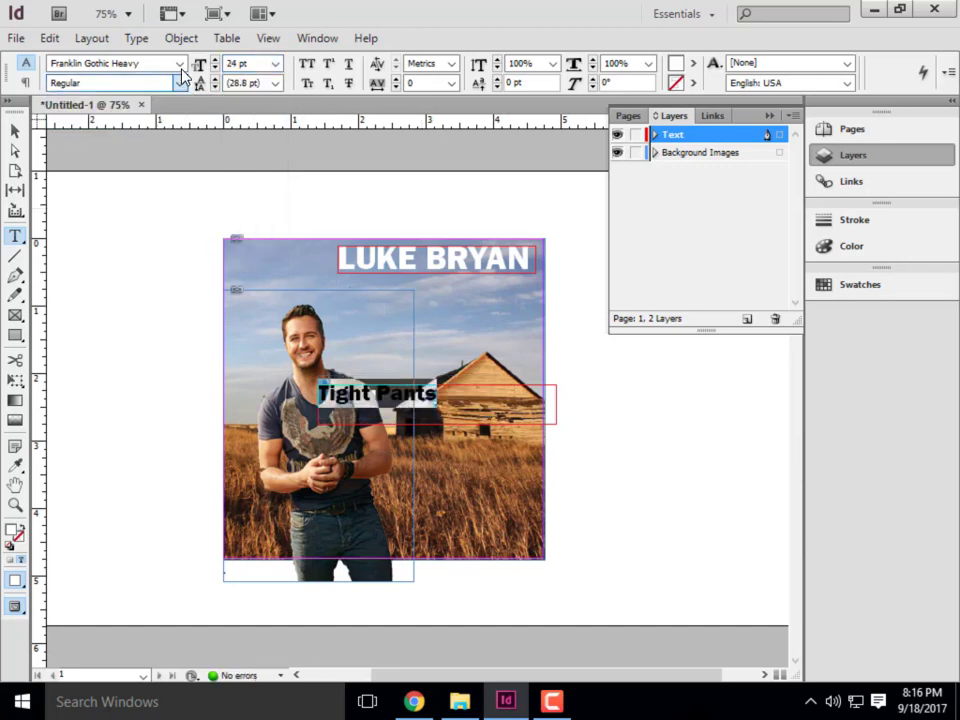
left_click(180, 64)
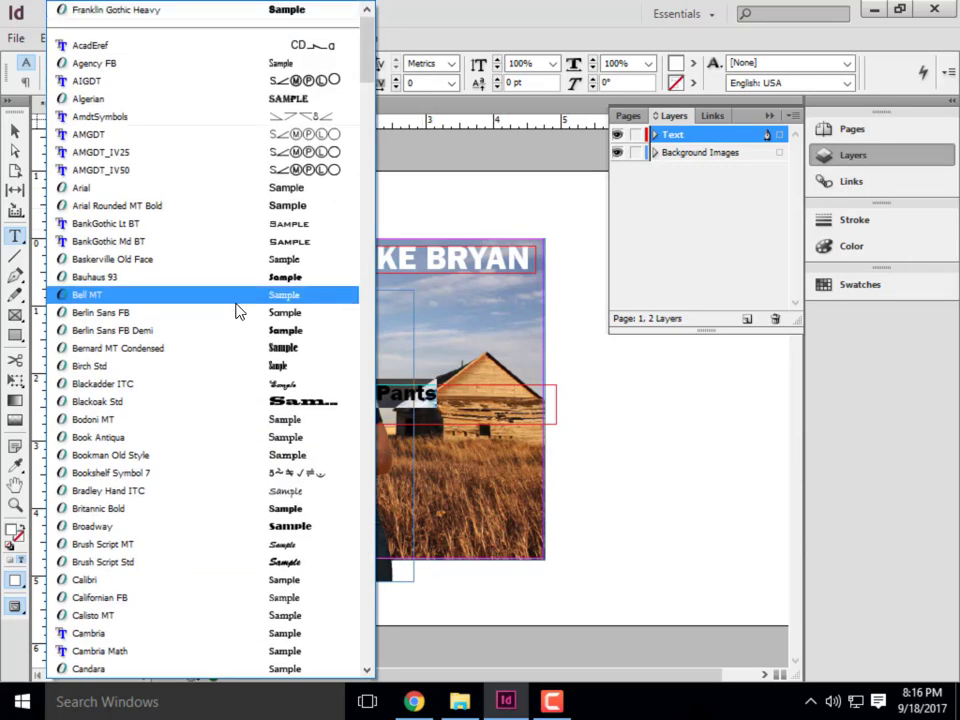
key("f")
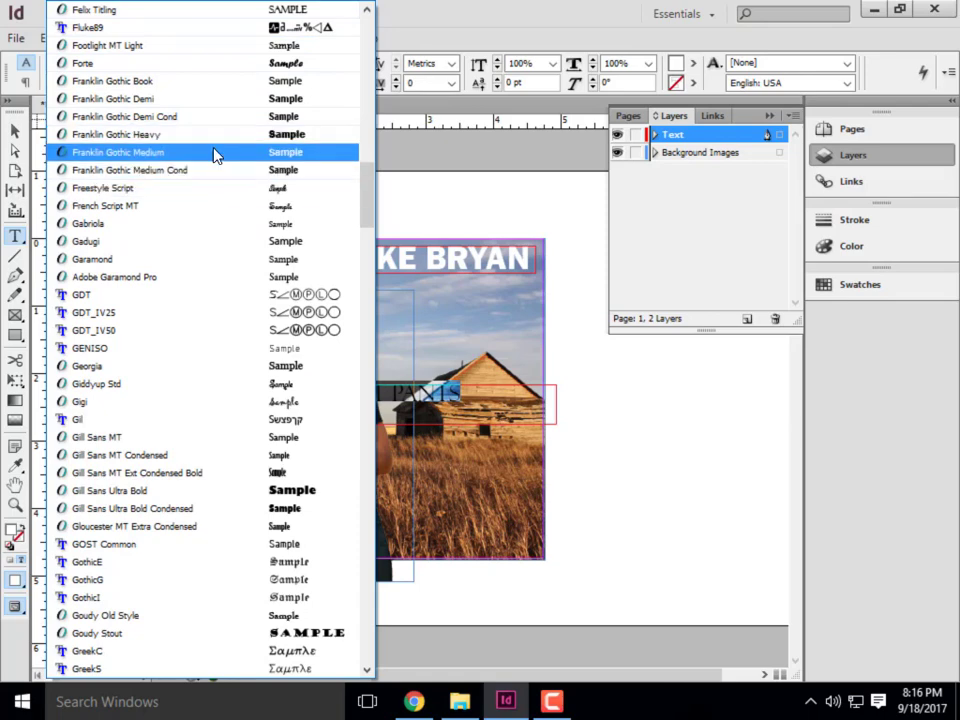
left_click(152, 154)
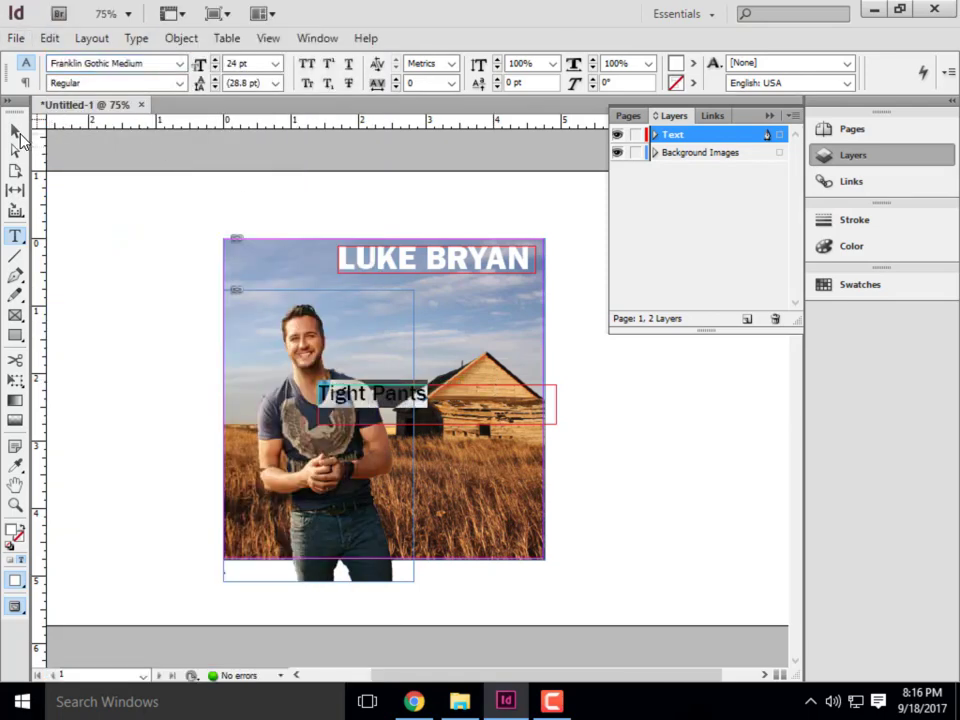
Step: Shrink the Tight Pants frame and place it beneath the right part of LUKE BRYAN, and set its text to 18 pt
left_click(15, 130)
left_click_drag(556, 424, 378, 284)
double_click(508, 290)
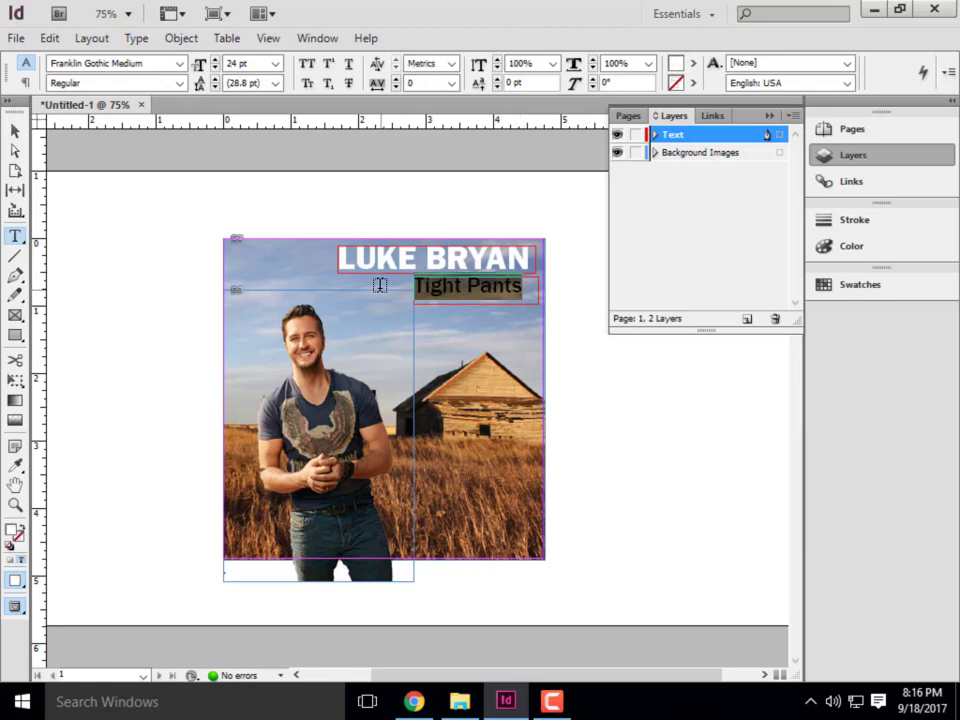
left_click(276, 63)
left_click(237, 189)
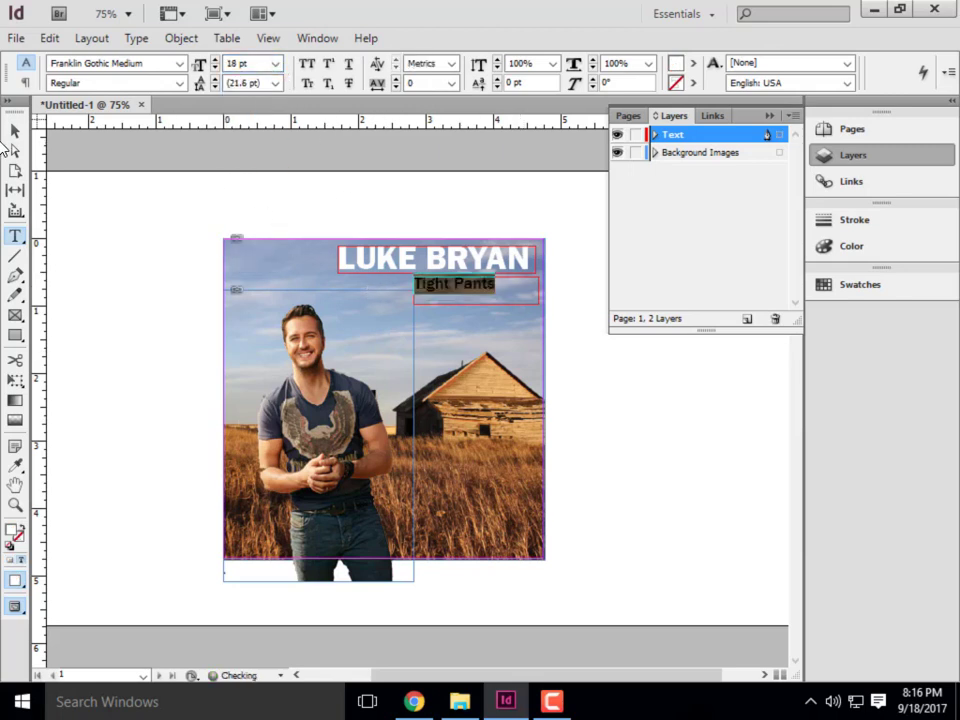
Step: Fit the Tight Pants frame closely around its text and align its right edge with the LUKE BRYAN frame
left_click(15, 129)
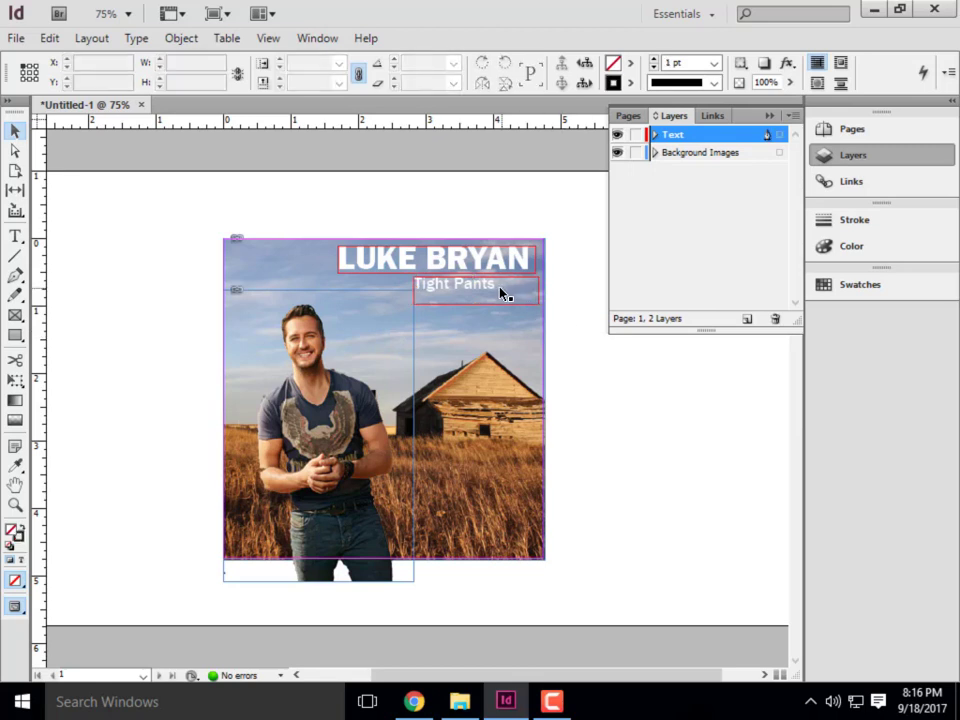
left_click_drag(500, 294, 540, 289)
left_click(584, 342)
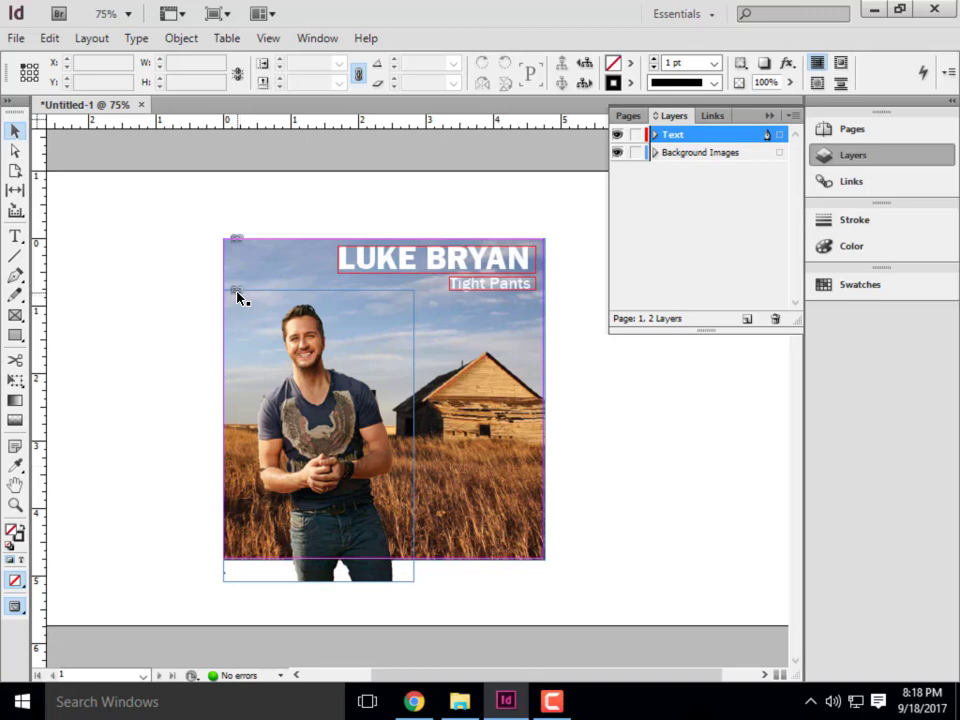
Step: Inspect the link information of the barn background JPEG and Luke Bryan Final.png, locating the barn image in the layout
left_click(713, 117)
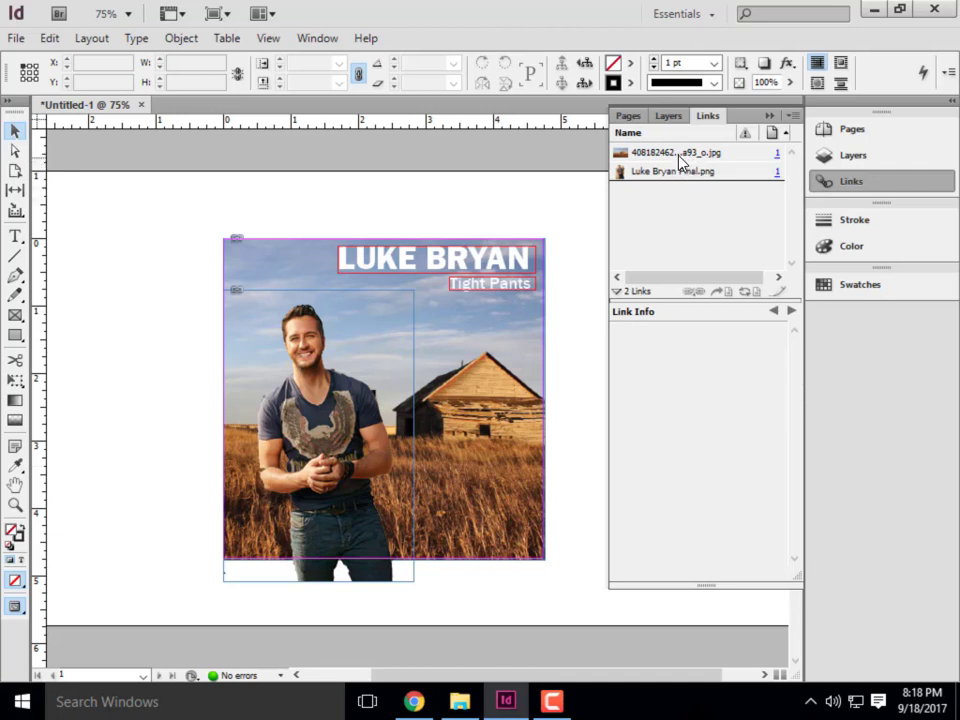
left_click(680, 154)
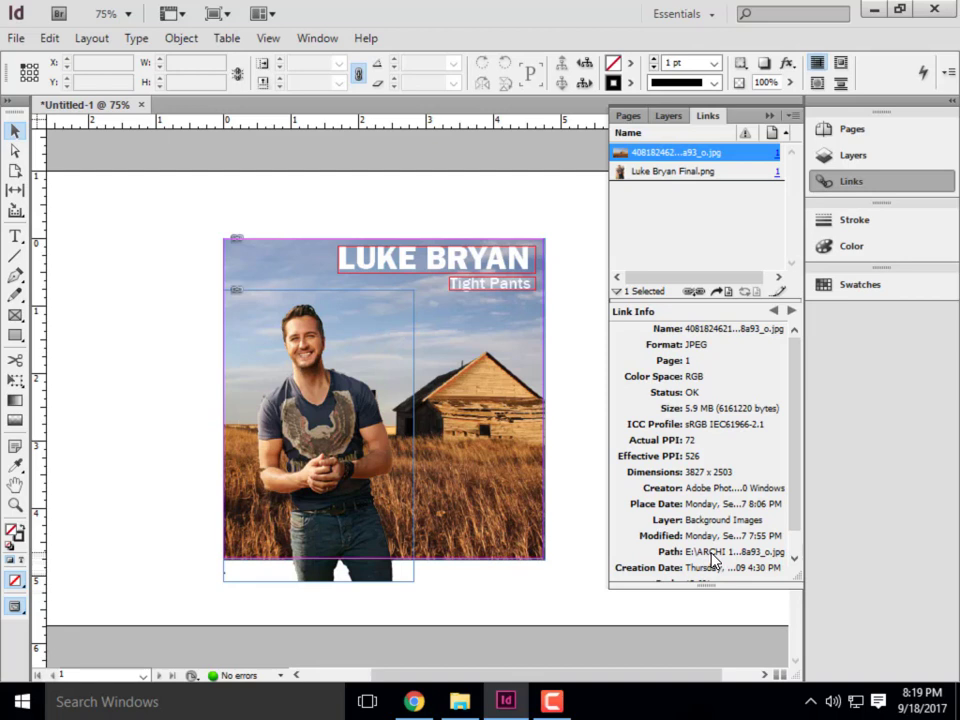
left_click(719, 292)
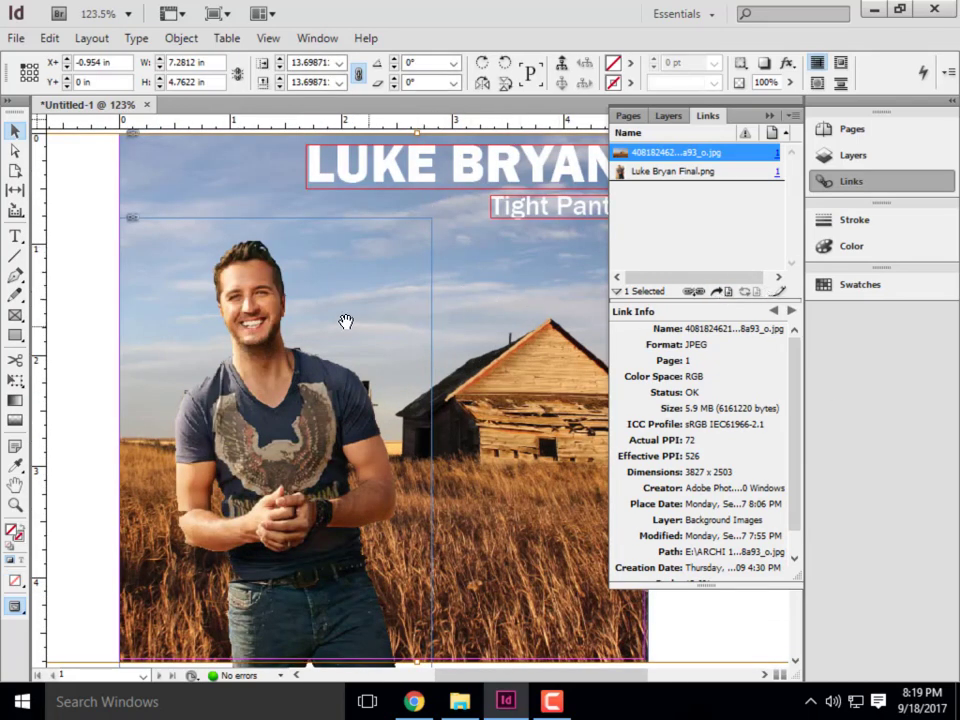
key("ctrl+minus")
key("ctrl+minus")
left_click(220, 208)
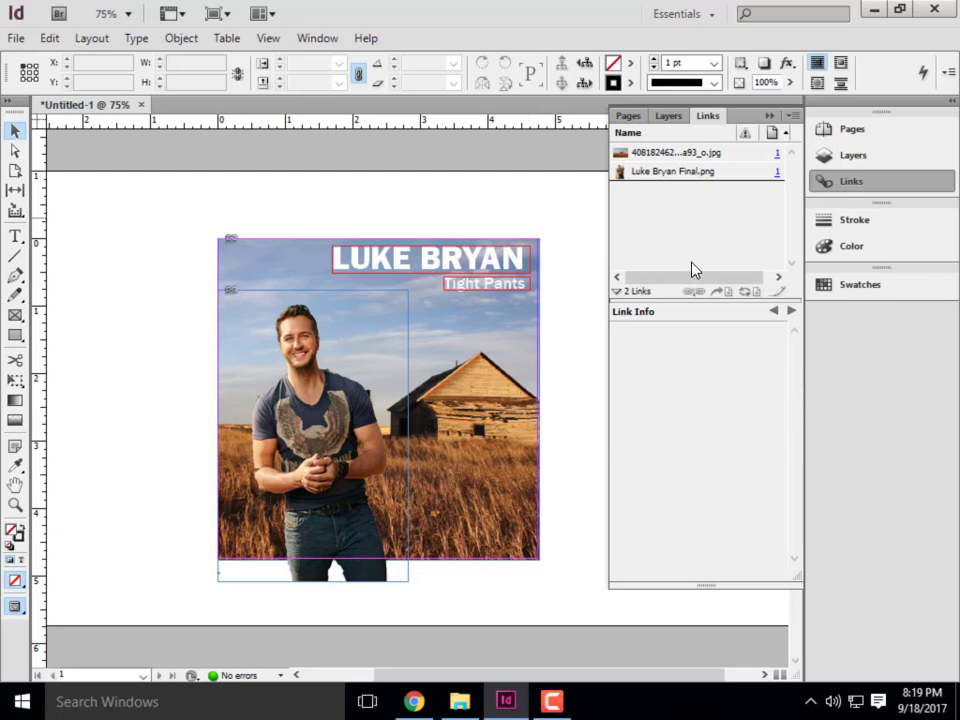
left_click(700, 174)
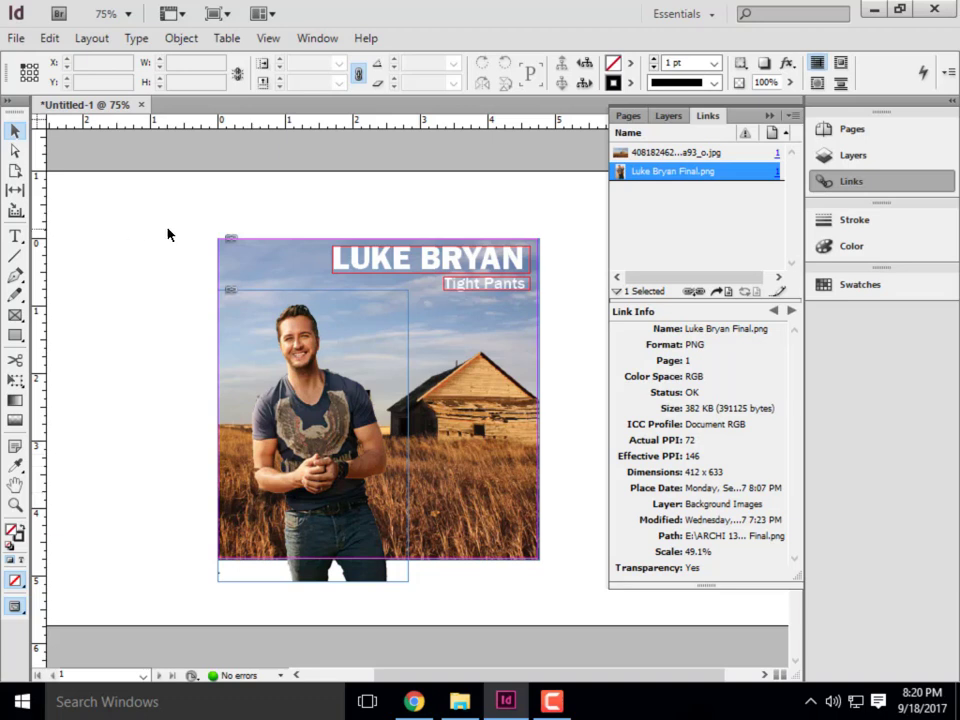
left_click(770, 117)
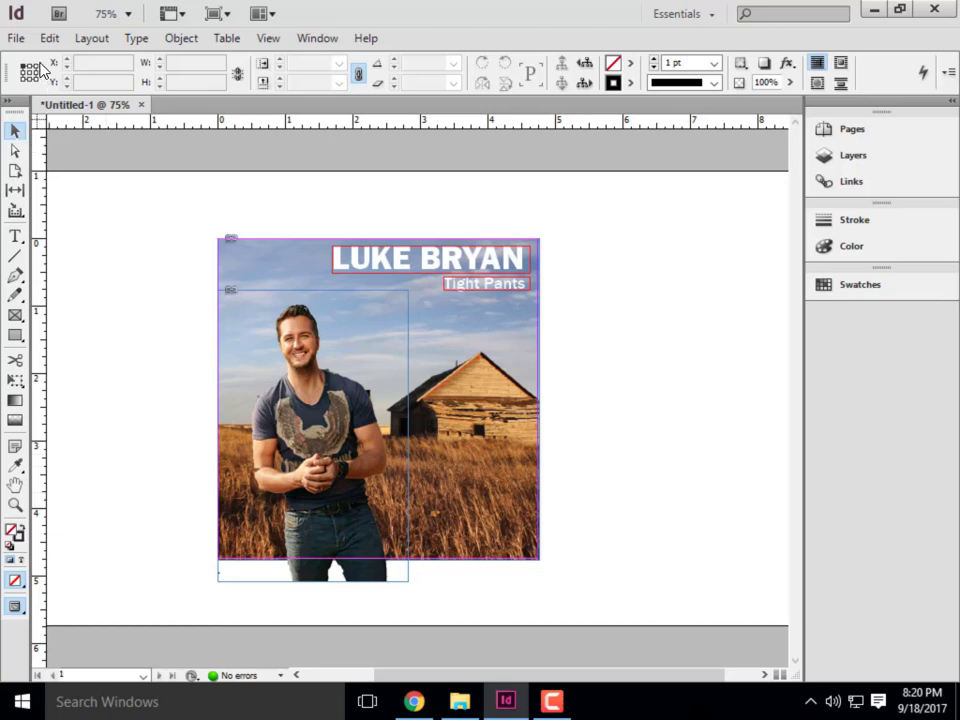
Step: Start a PDF export with the [High Quality Print] preset into ARCHI 135- DIGITAL TOOLS- FALL 2017 > Week 6A-Content on the SAMSUNG (E:) drive
left_click(16, 40)
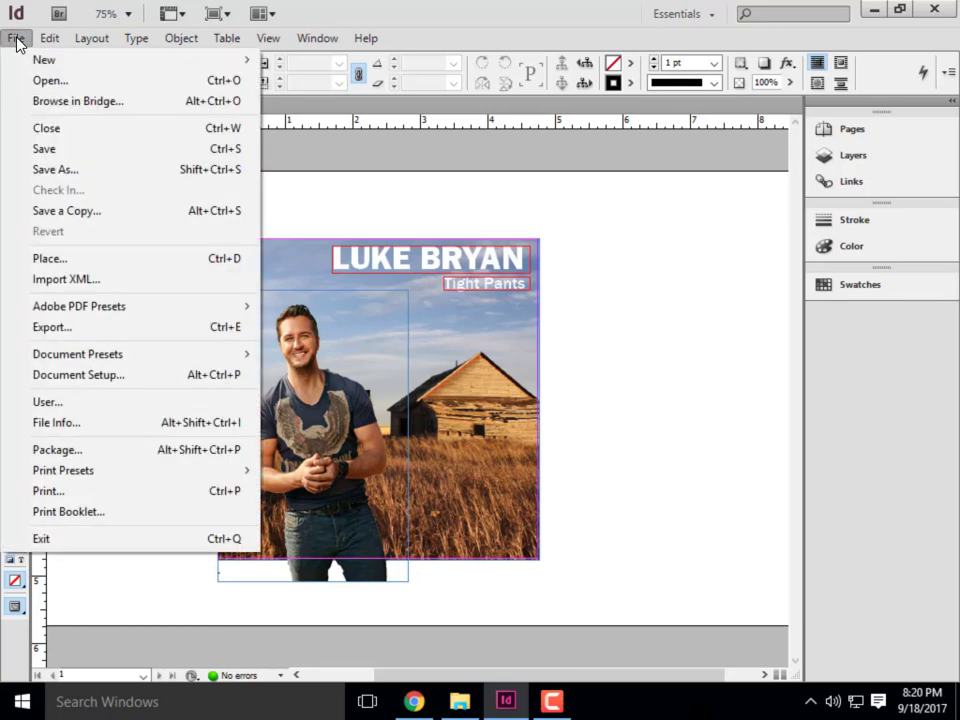
mouse_move(122, 316)
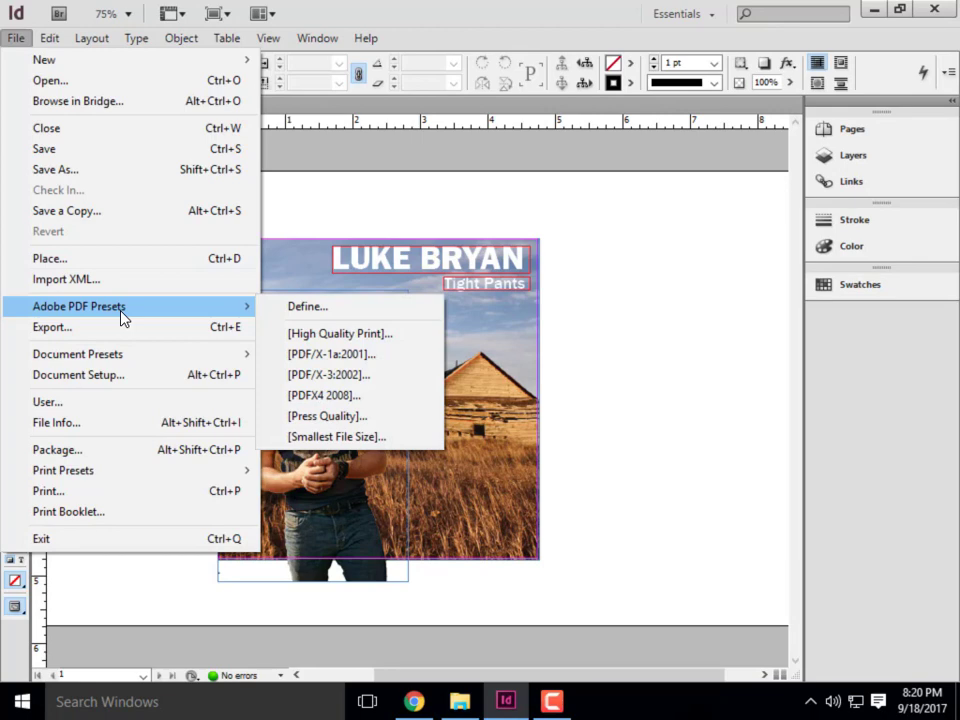
left_click(341, 334)
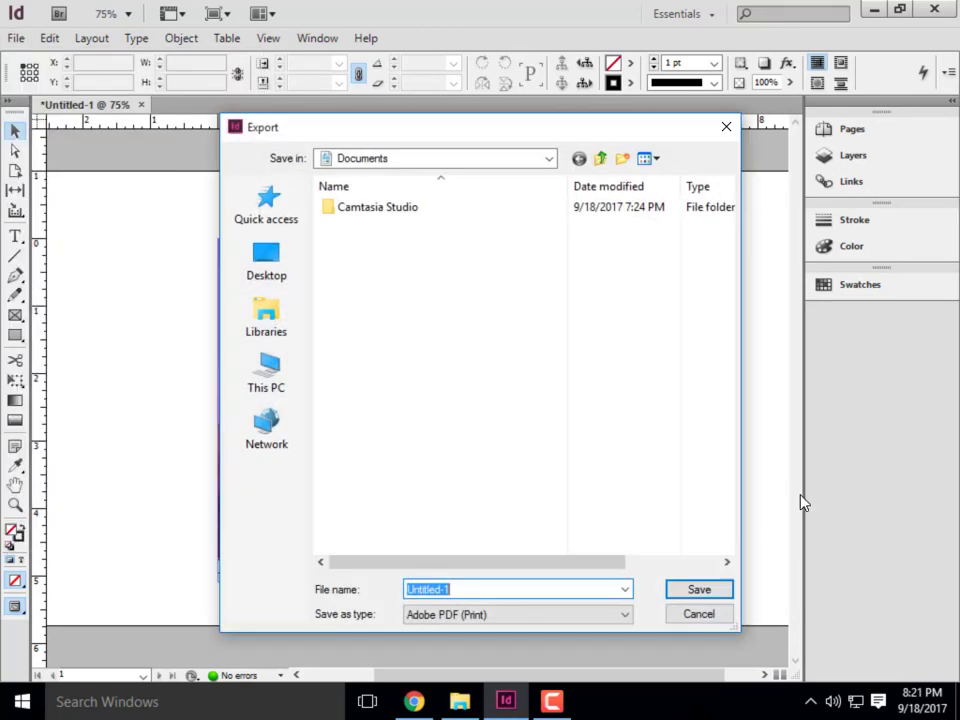
left_click(549, 158)
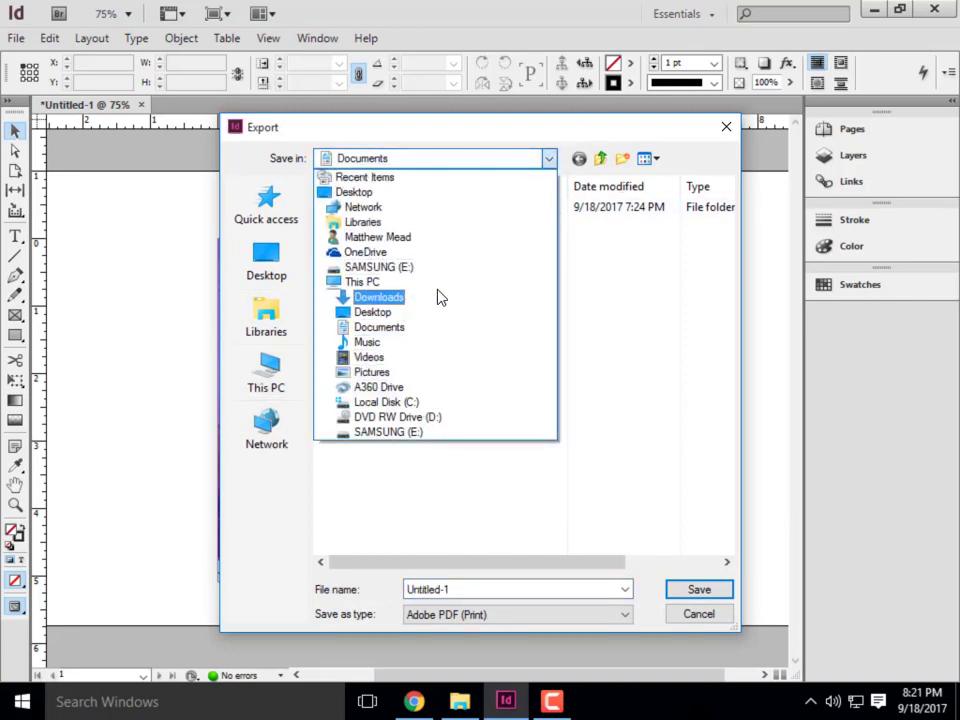
left_click(395, 267)
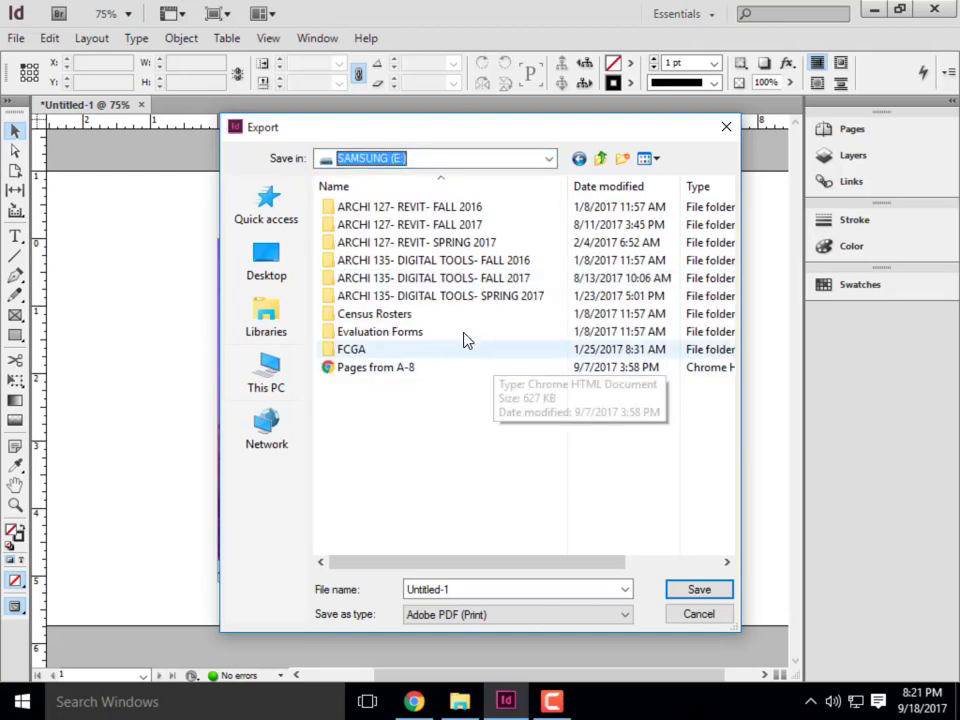
double_click(435, 285)
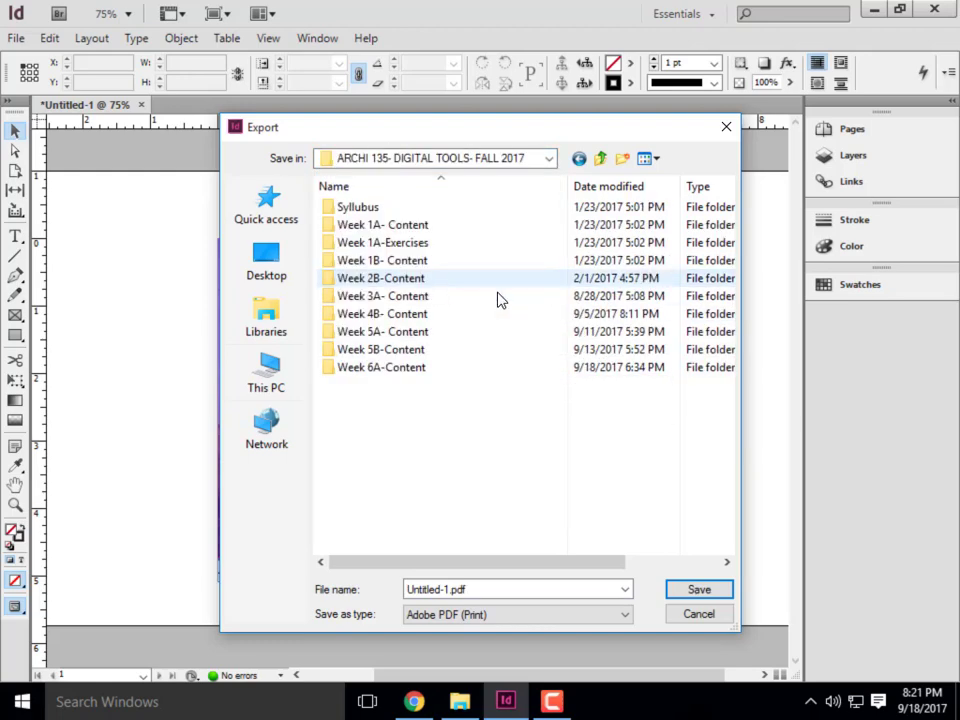
left_click(402, 370)
double_click(400, 368)
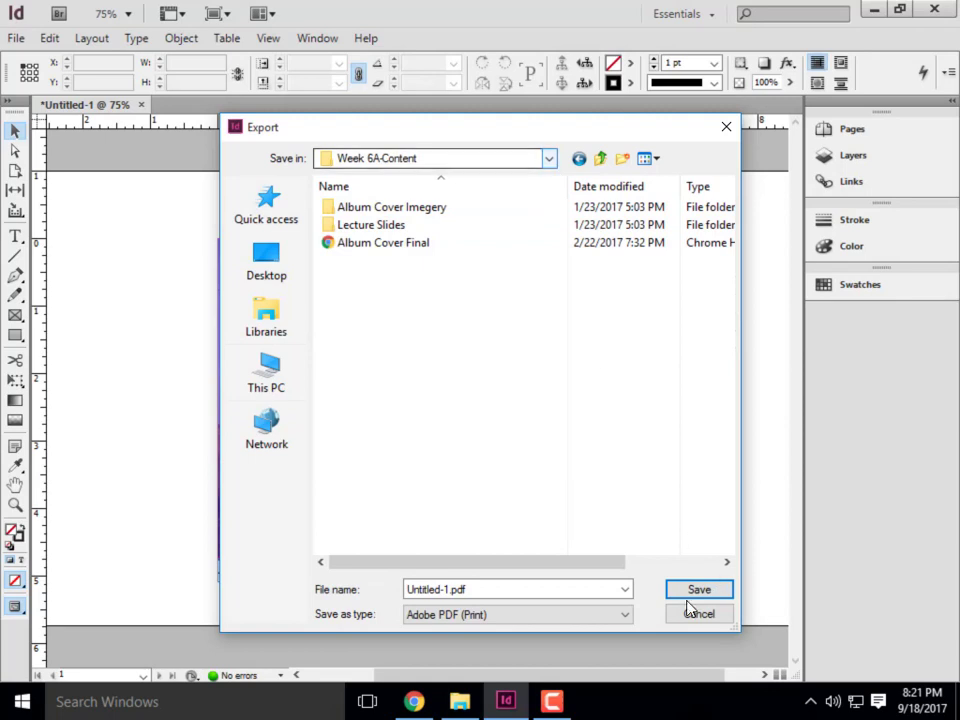
Step: Name the PDF Week 6A- Album Cover and export it with the preset's default settings
left_click(493, 589)
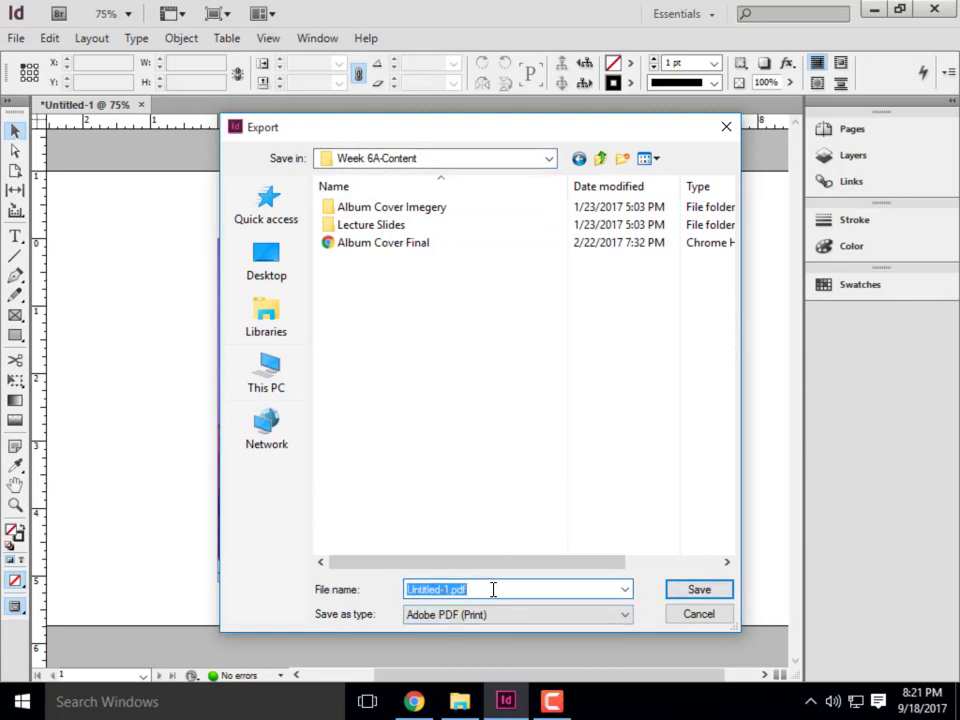
key("BackSpace")
type("We")
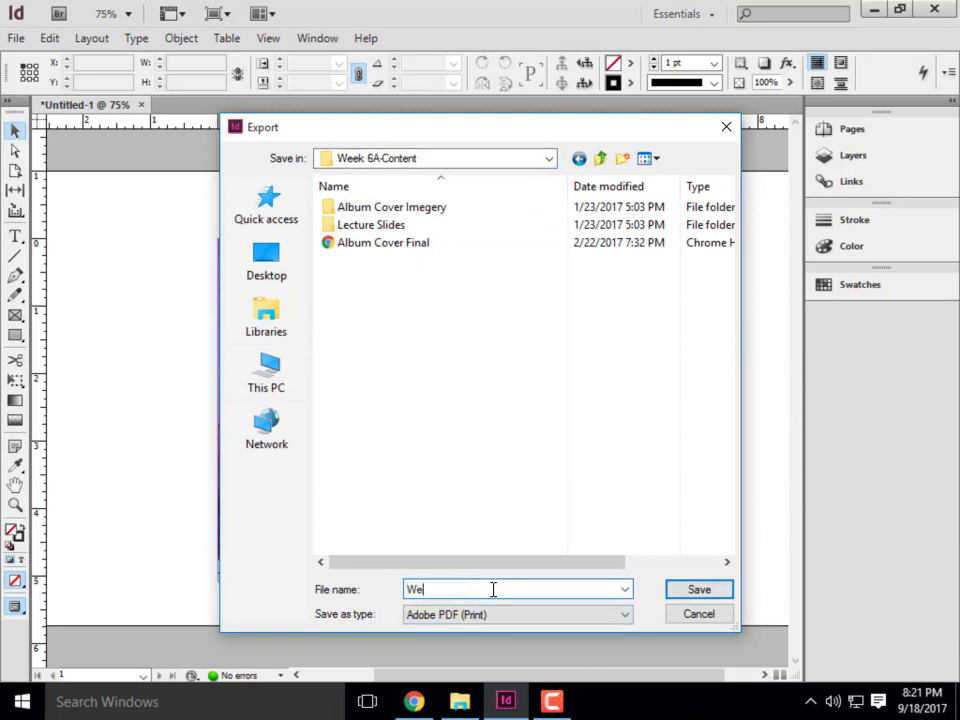
type("ek 6A- Album Cover")
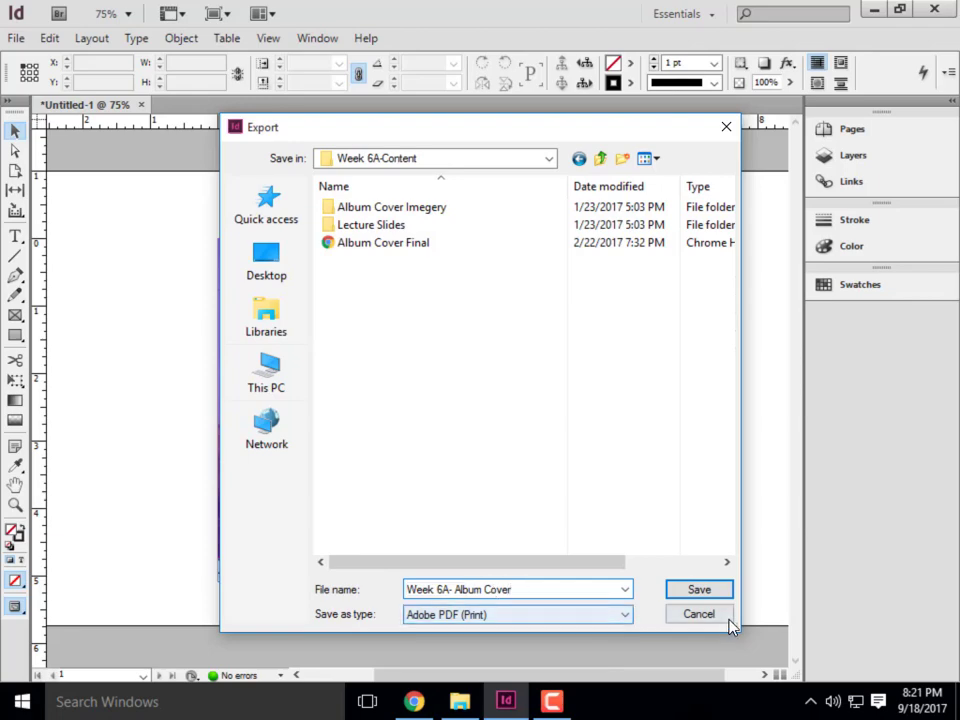
left_click(704, 596)
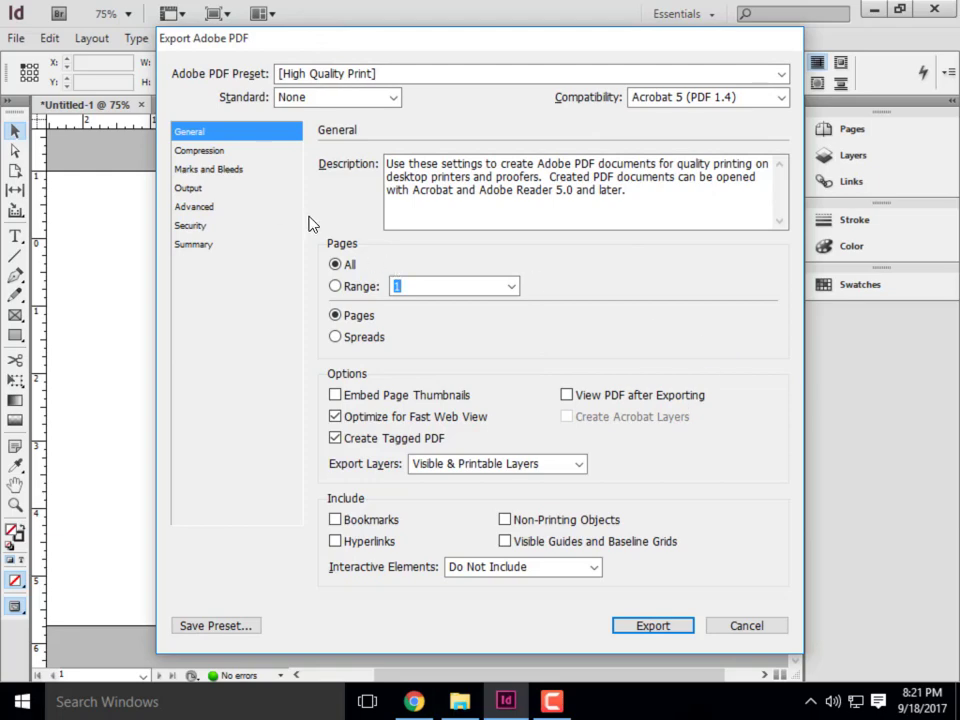
left_click(651, 626)
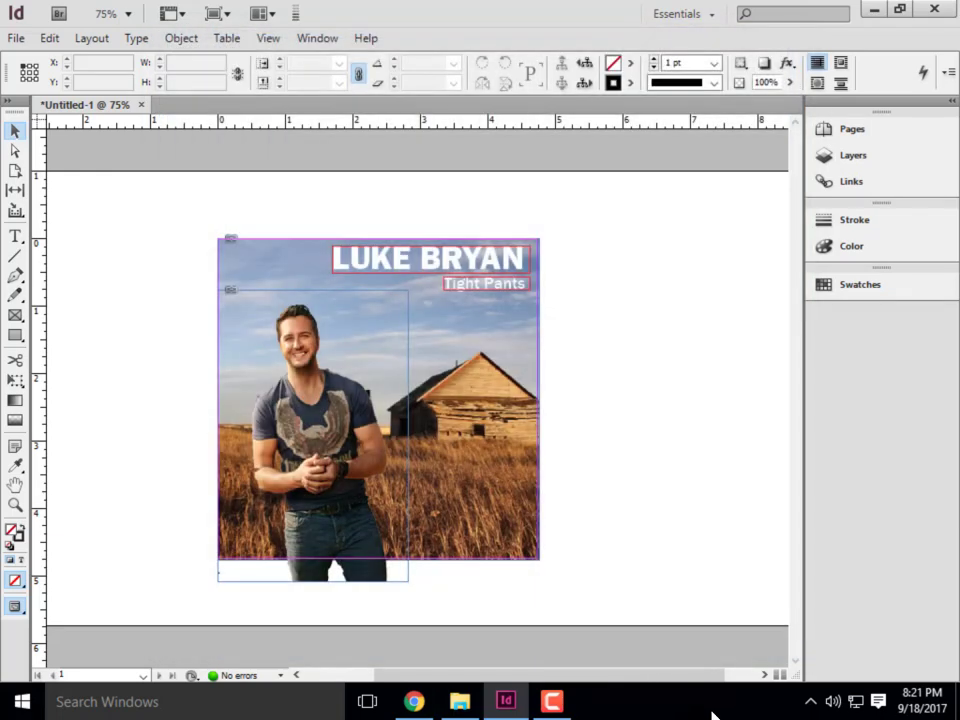
Step: Open the exported Week 6A- Album Cover PDF from the Week 6A-Content folder in File Explorer, inspect the cover, and return to InDesign
left_click(465, 703)
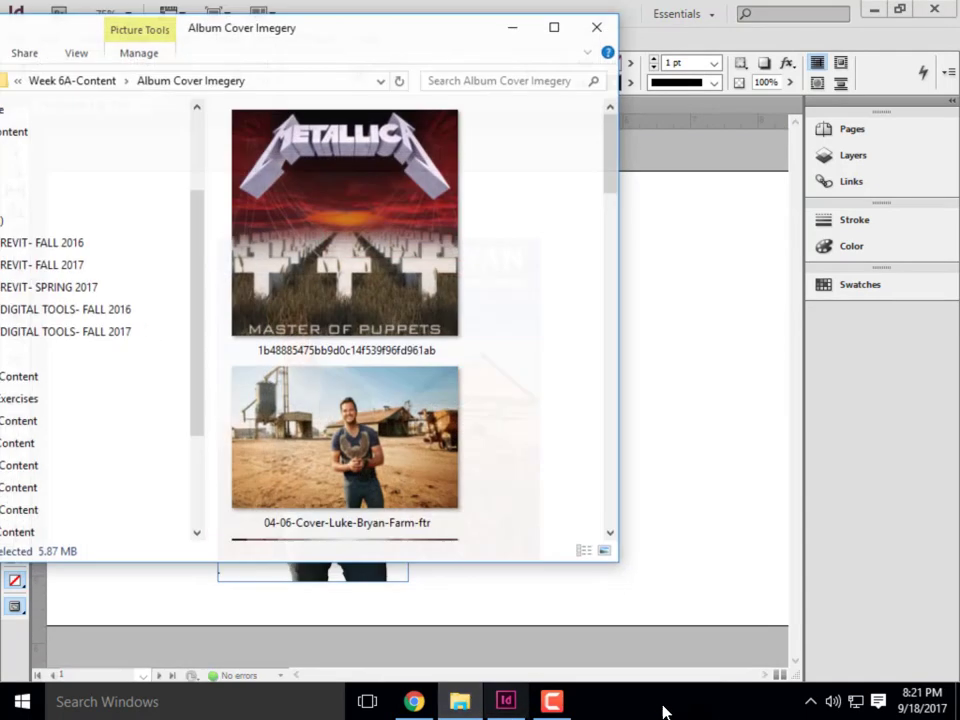
left_click_drag(255, 9, 480, 20)
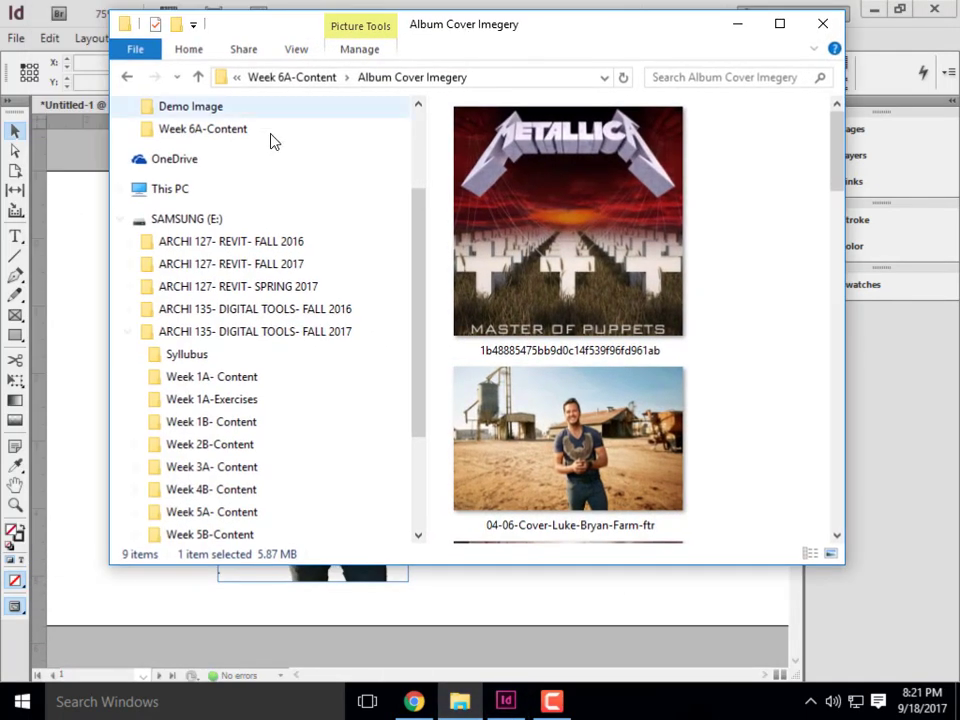
left_click(315, 78)
left_click(522, 233)
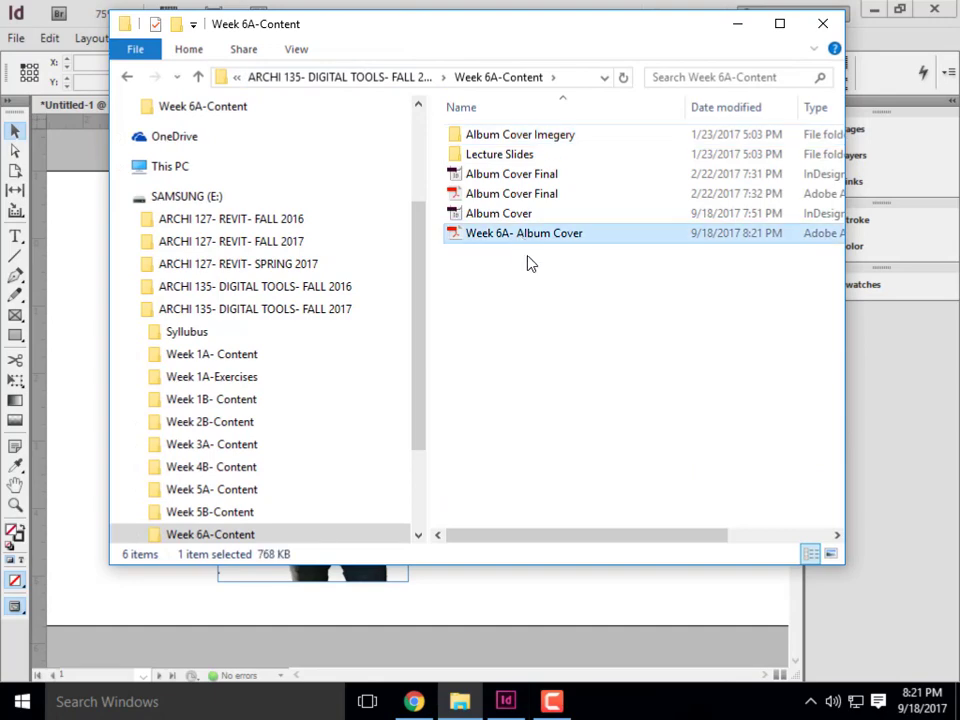
right_click(527, 236)
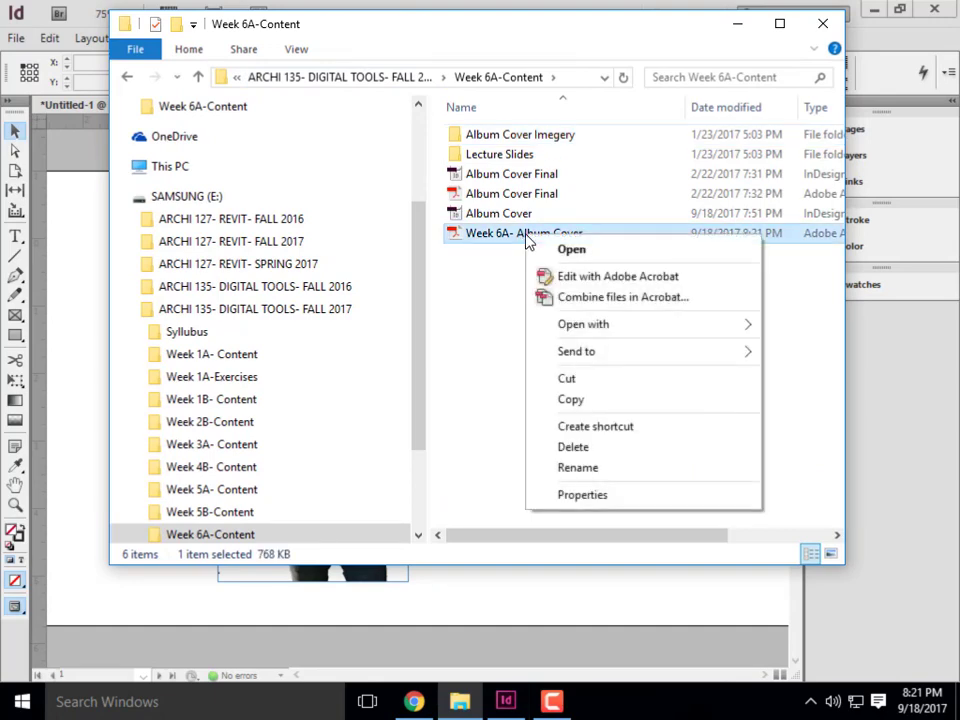
double_click(512, 234)
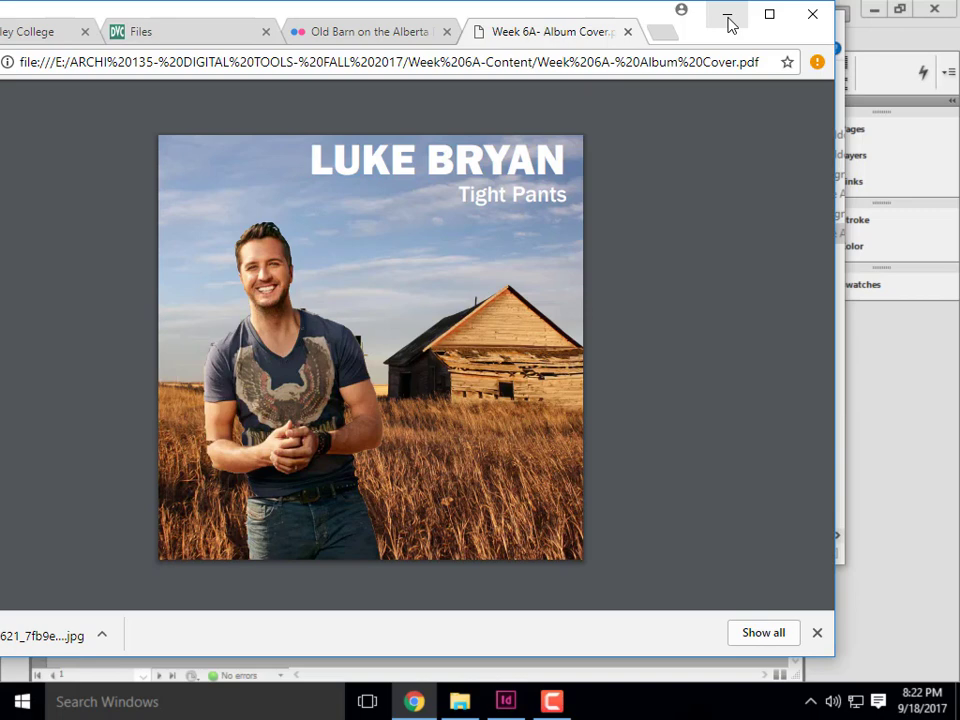
left_click(727, 18)
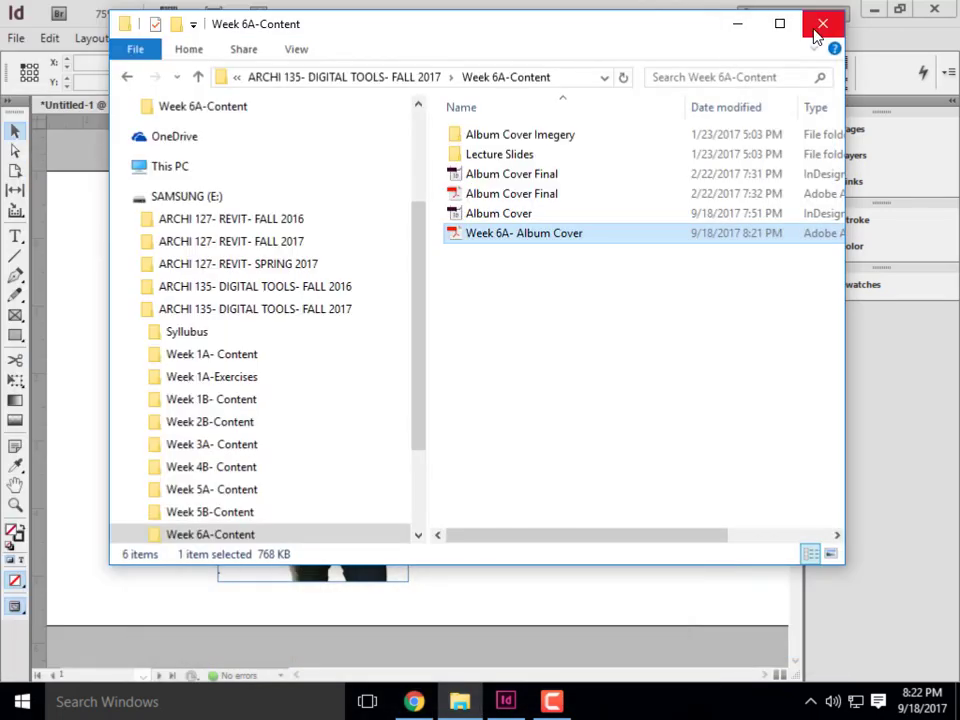
left_click(818, 33)
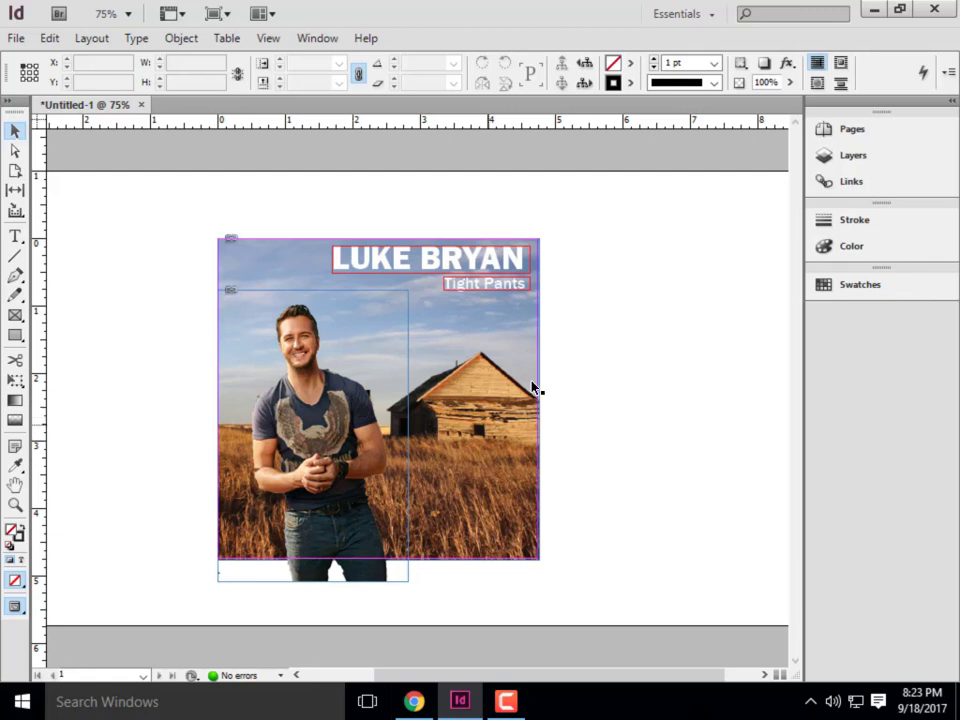
left_click(506, 361)
left_click(622, 302)
left_click(507, 701)
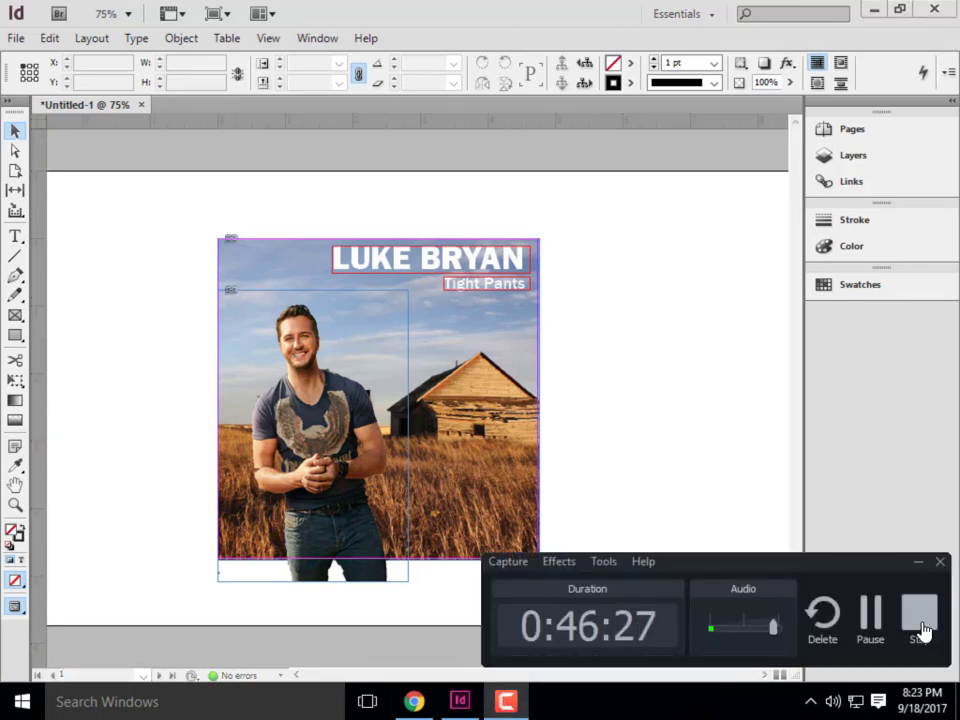